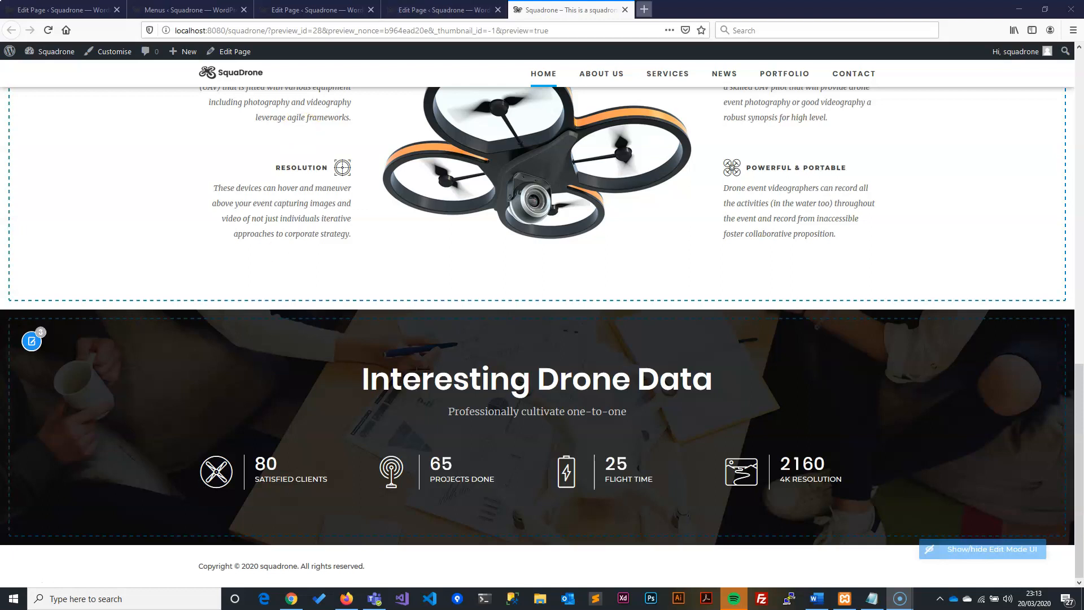
# Step: Close the page preview and add a new section below the Interesting Drone Data section in the page editor
pyautogui.click(625, 9)
pyautogui.scroll(-5, 403, 331)
pyautogui.scroll(-5, 403, 332)
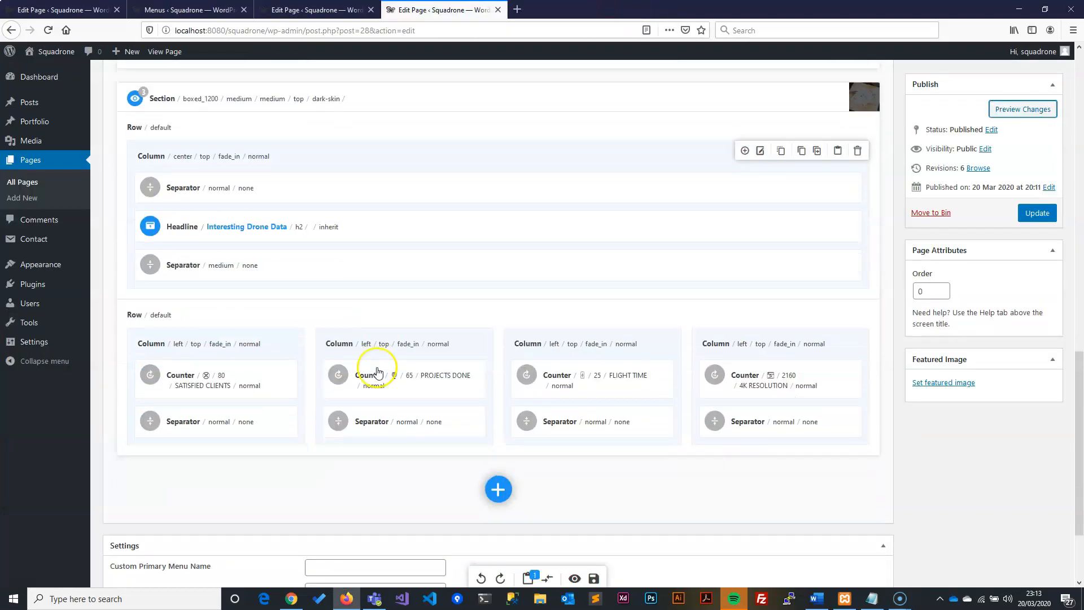
pyautogui.moveTo(207, 314)
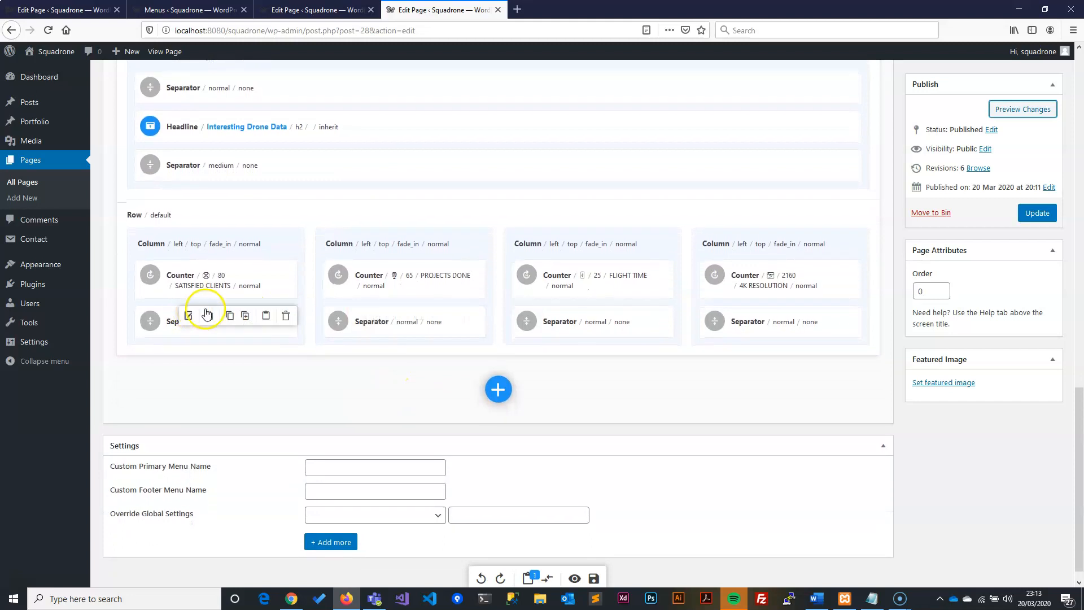
pyautogui.click(482, 397)
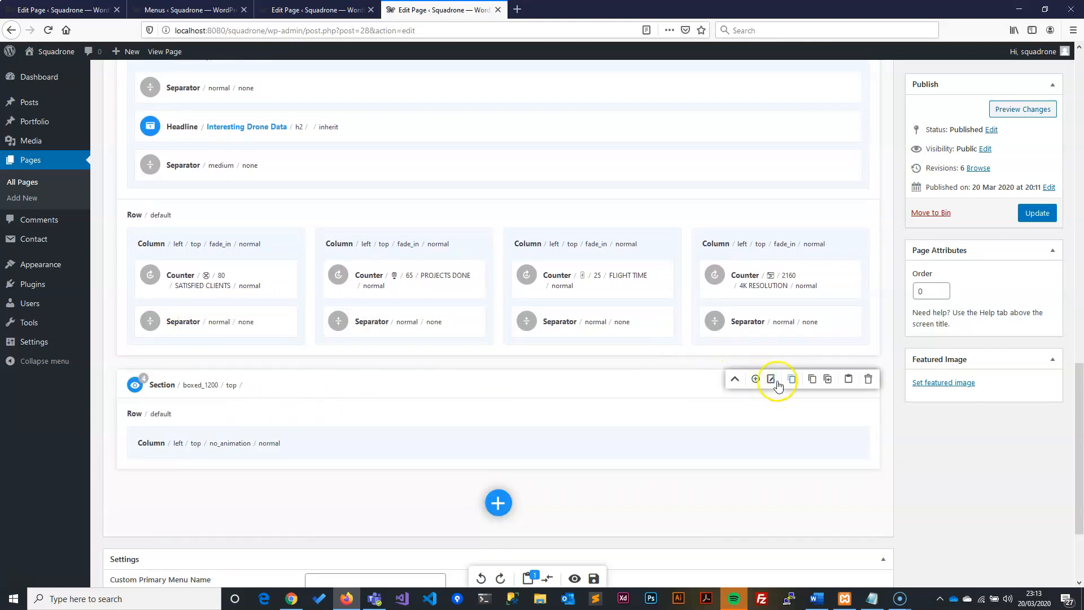
# Step: Set the fourth section's top spacing to Medium, bottom spacing to Large and lazy load background image to No
pyautogui.click(775, 380)
pyautogui.click(367, 244)
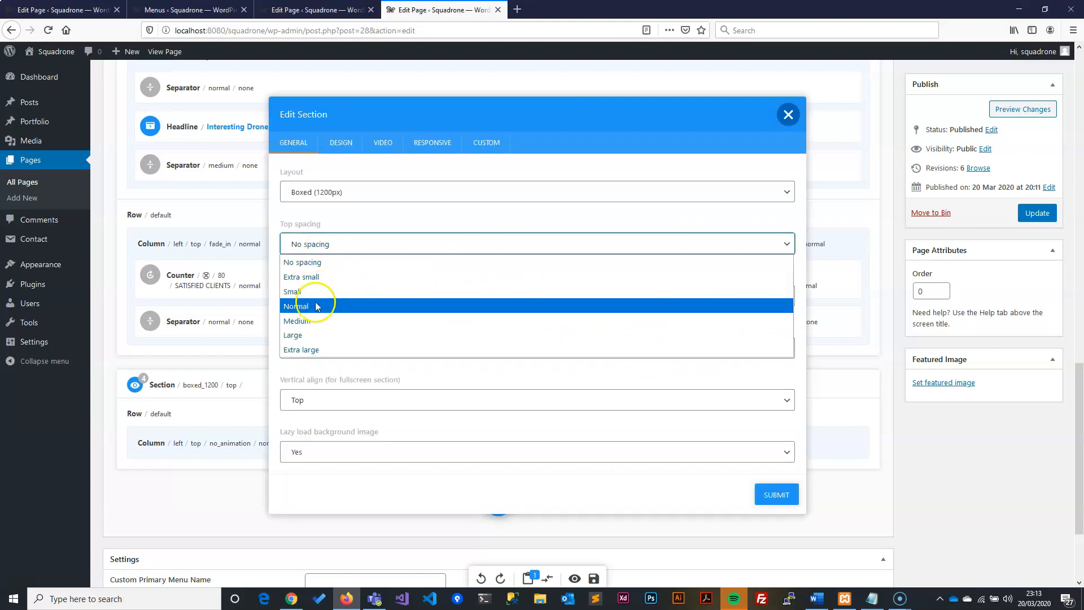
pyautogui.click(303, 316)
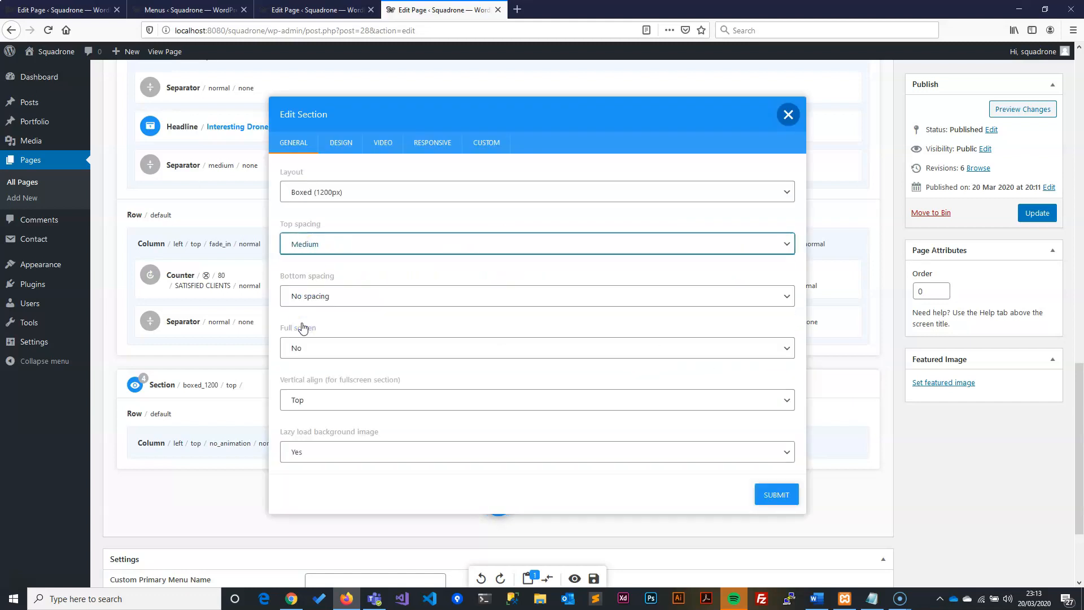
pyautogui.click(326, 310)
pyautogui.click(317, 361)
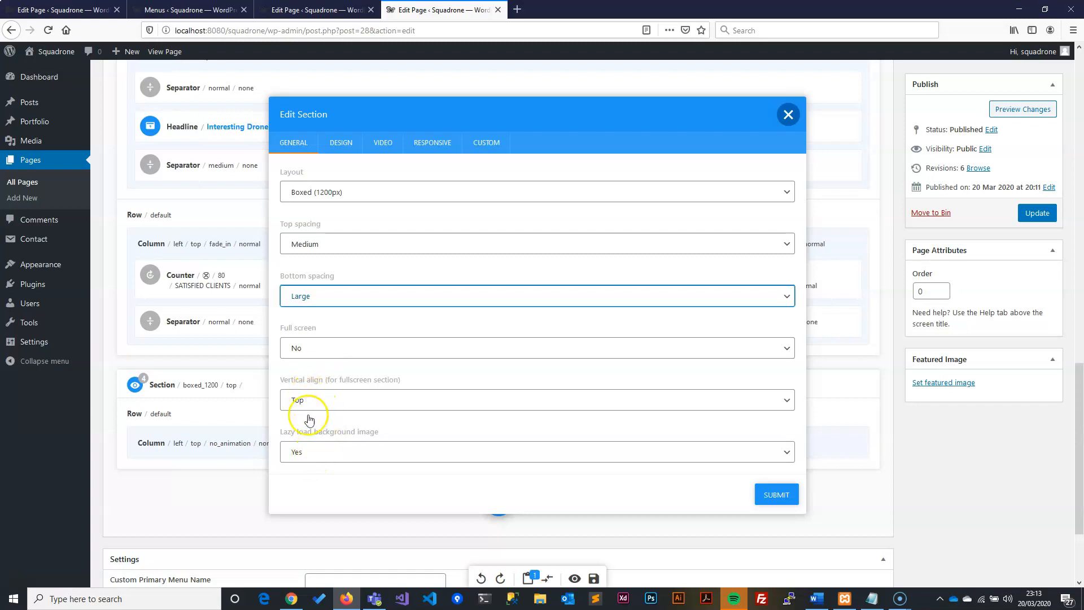
pyautogui.click(312, 451)
pyautogui.click(314, 472)
pyautogui.click(776, 494)
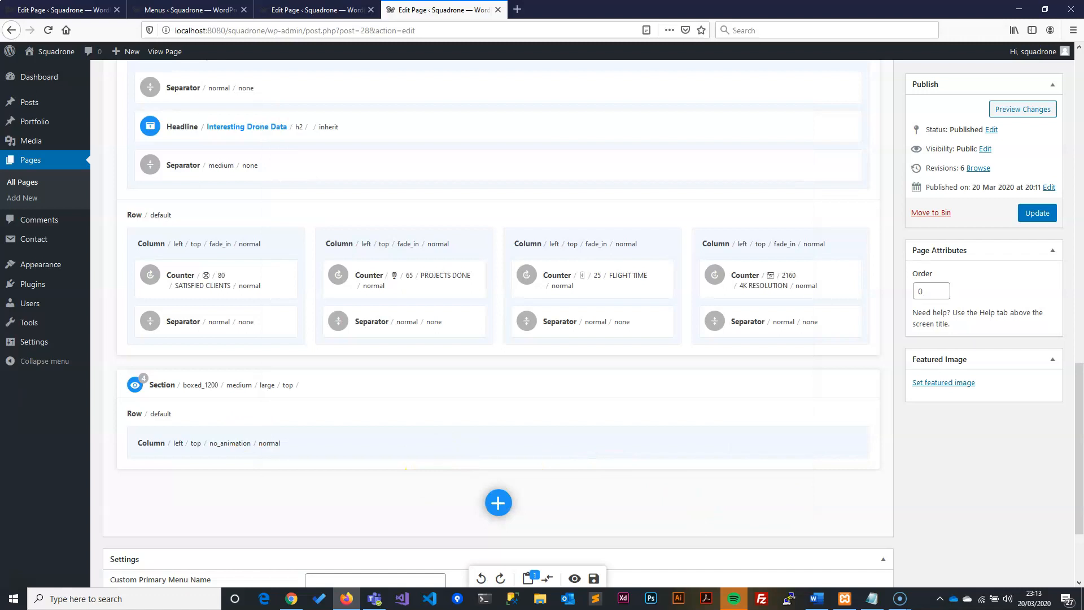
# Step: Replace the fourth section's default column with a 1/4+2/4+1/4 column layout
pyautogui.hotkey('alt', 'Tab')
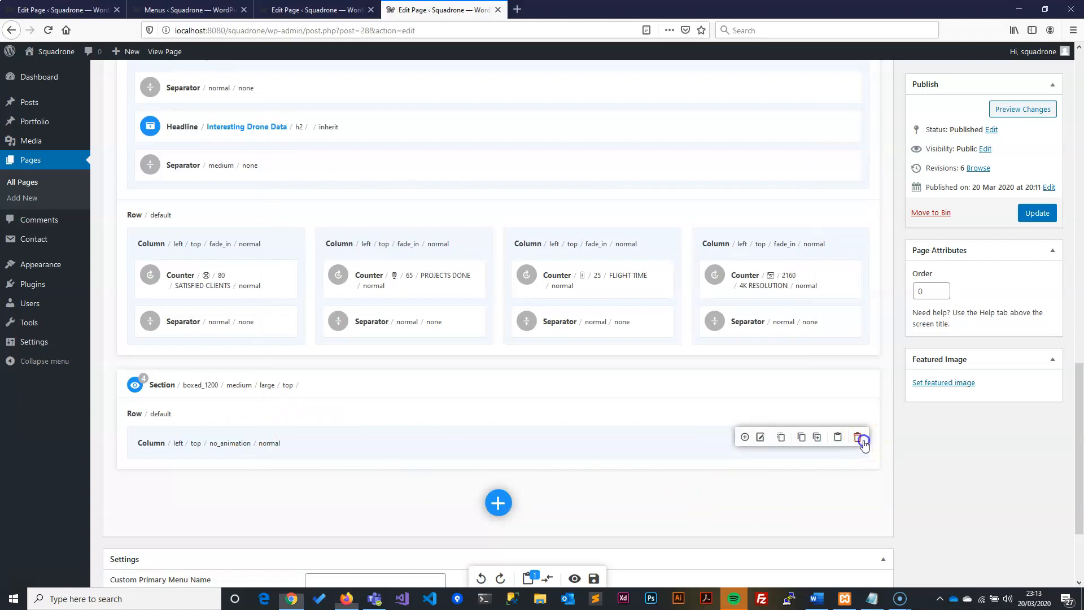
pyautogui.click(864, 441)
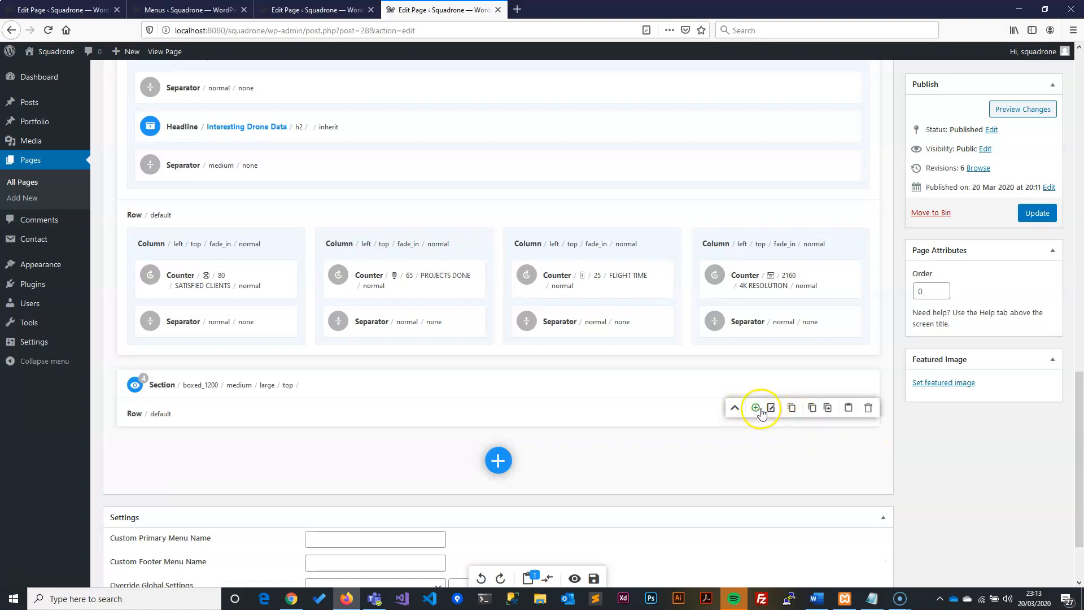
pyautogui.click(755, 409)
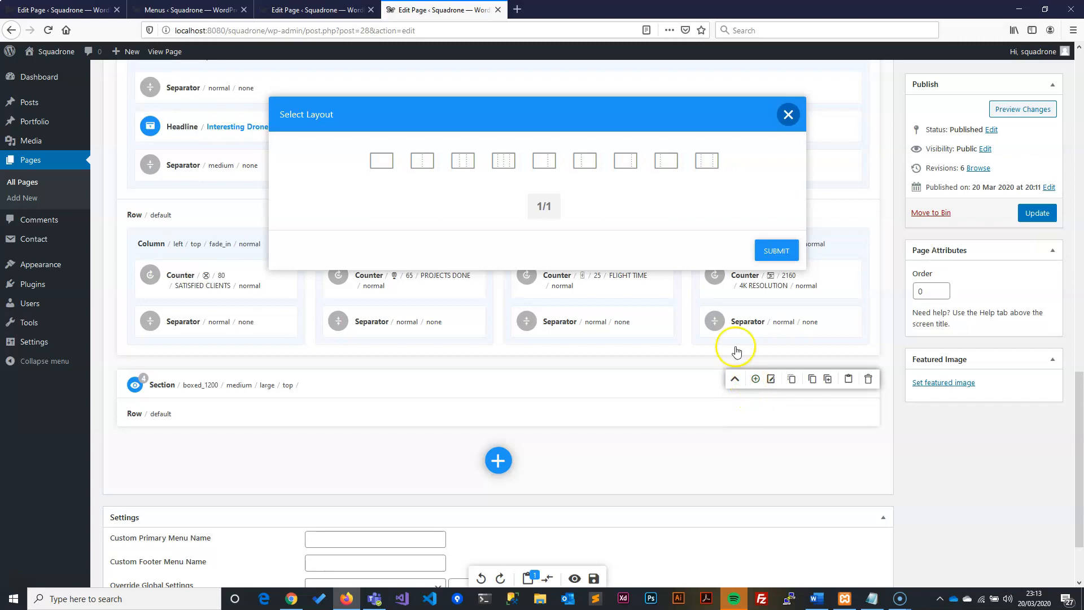
pyautogui.click(706, 161)
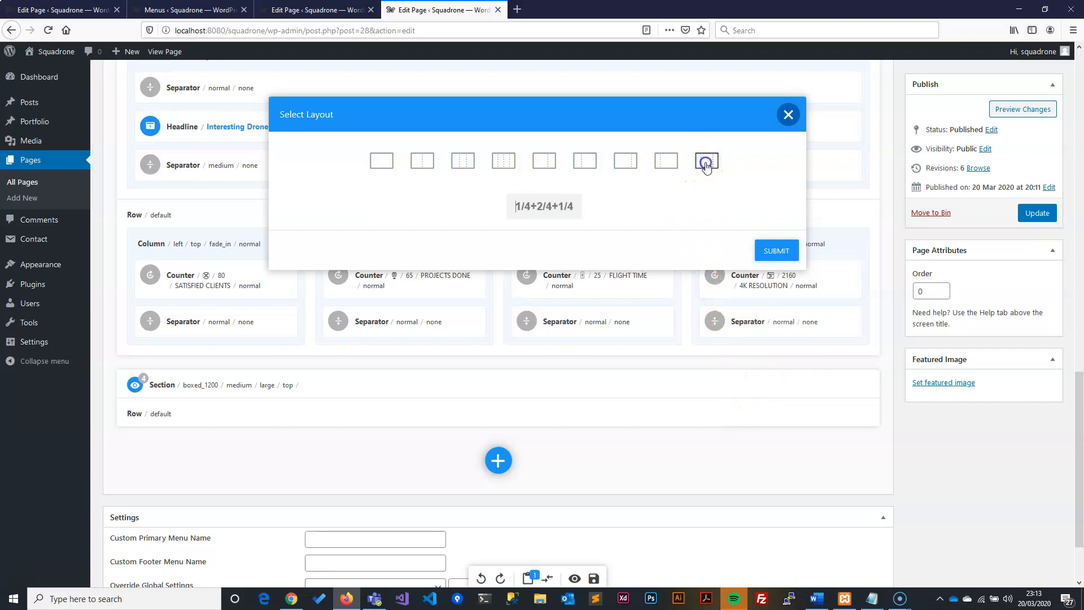
pyautogui.click(766, 259)
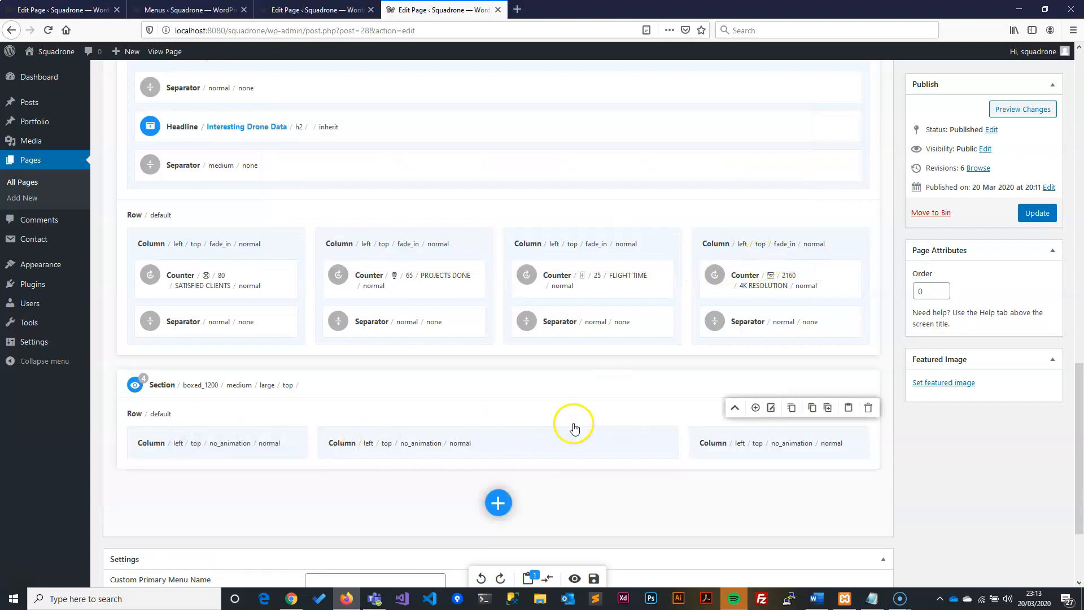
pyautogui.click(200, 438)
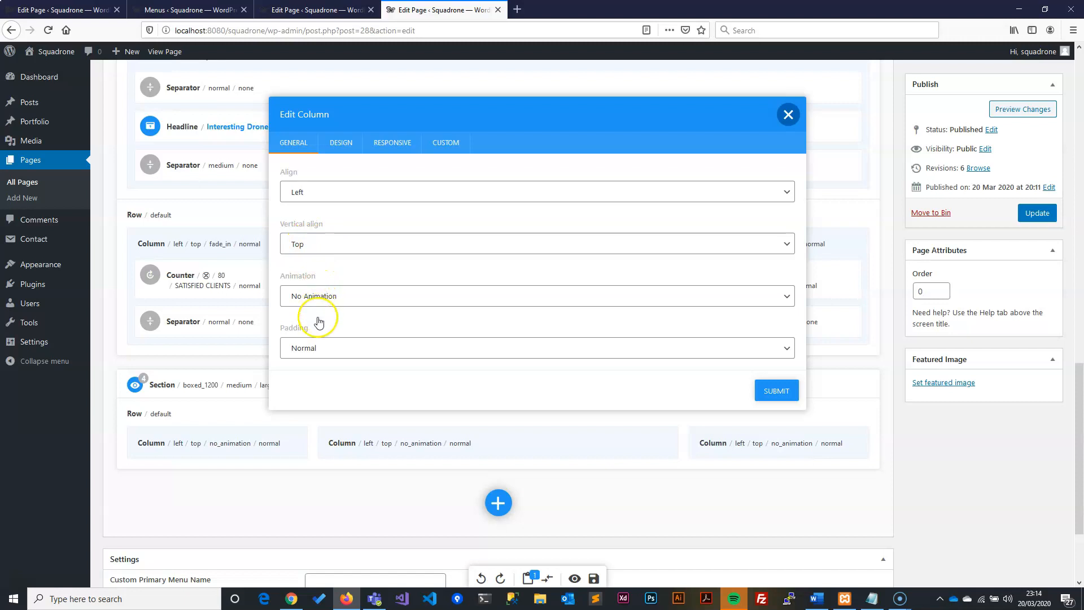
pyautogui.click(775, 391)
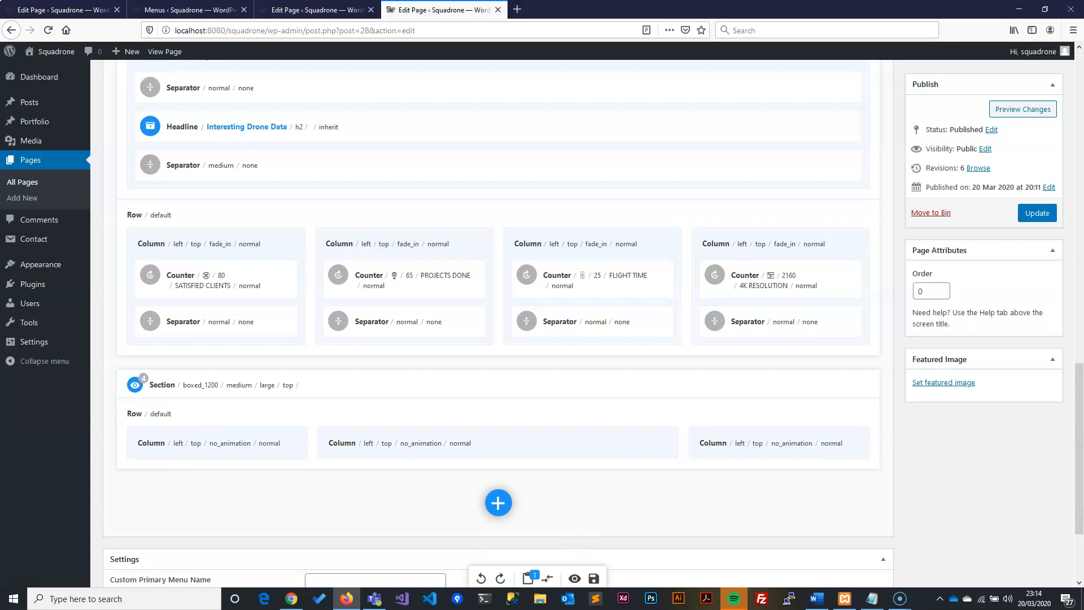
pyautogui.hotkey('alt', 'Tab')
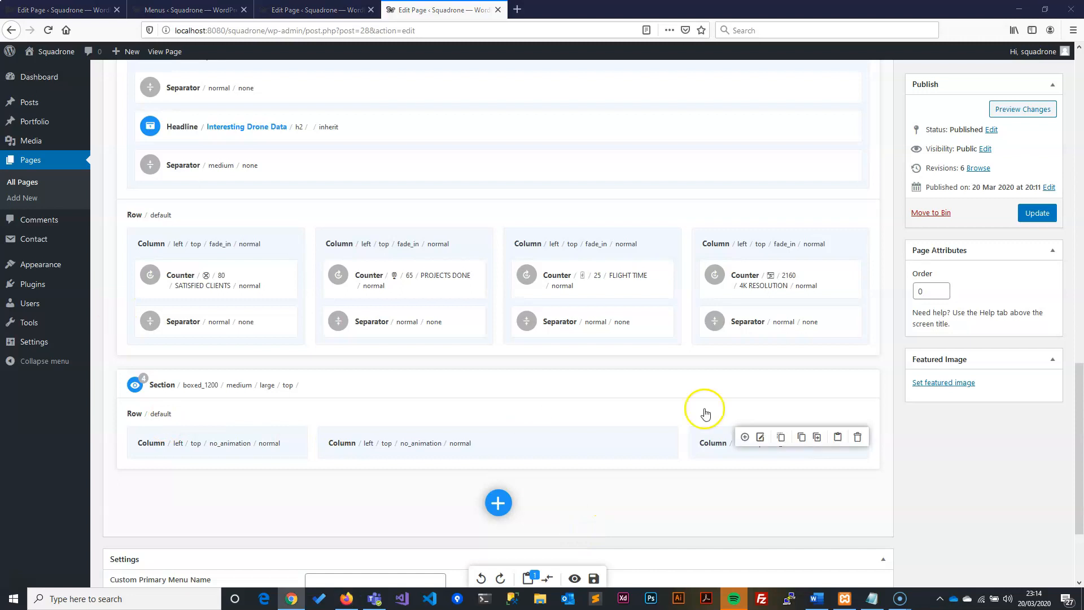
pyautogui.moveTo(274, 436)
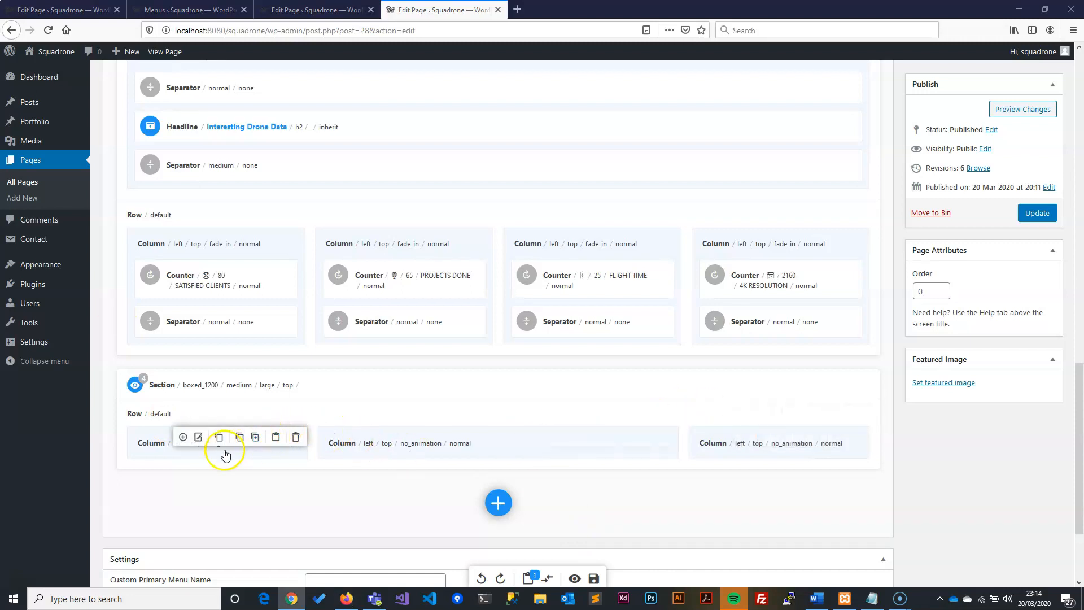
pyautogui.moveTo(460, 454)
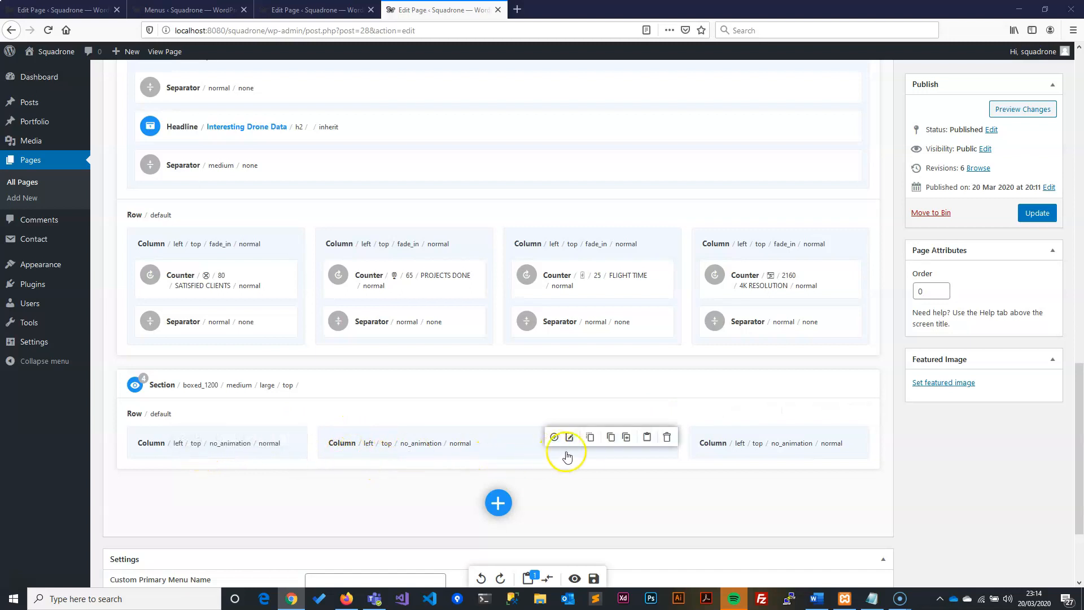
# Step: Add a fifth section below the three-column section and set its layout to Wide
pyautogui.scroll(-2, 567, 462)
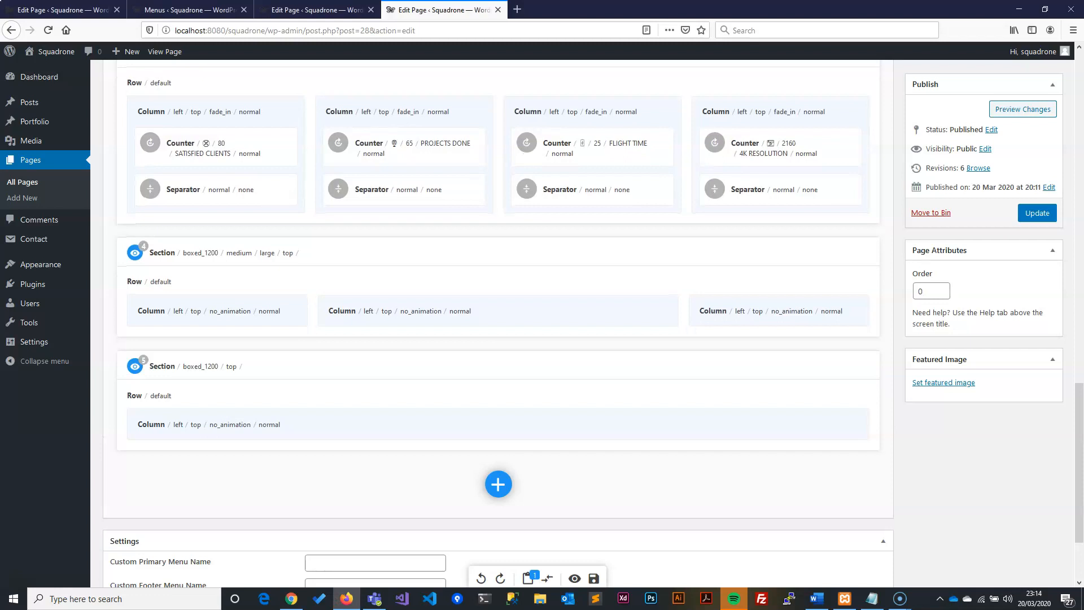
pyautogui.moveTo(338, 437)
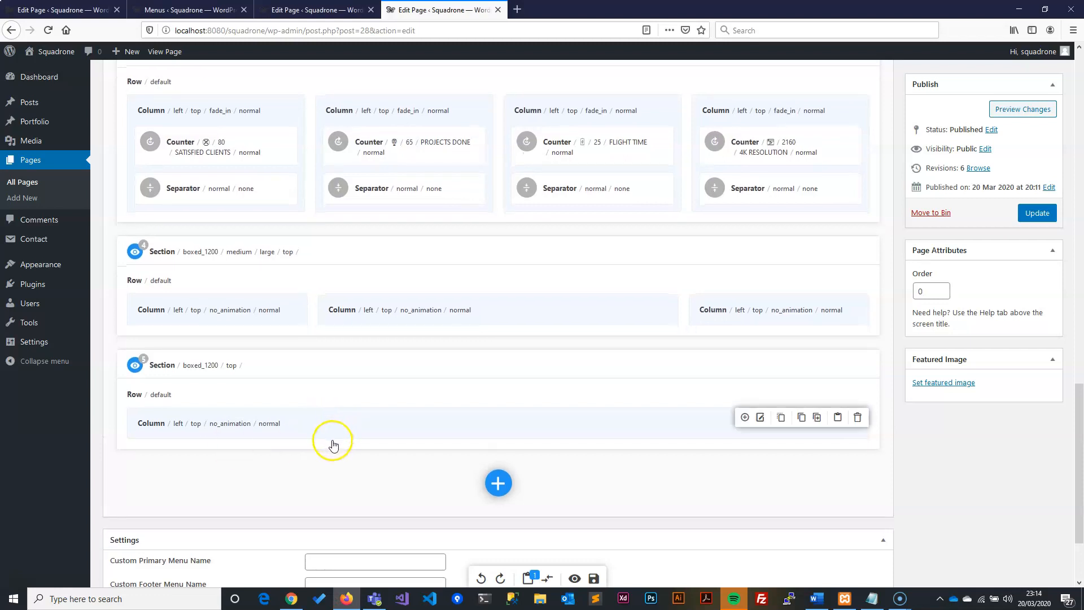
pyautogui.moveTo(223, 374)
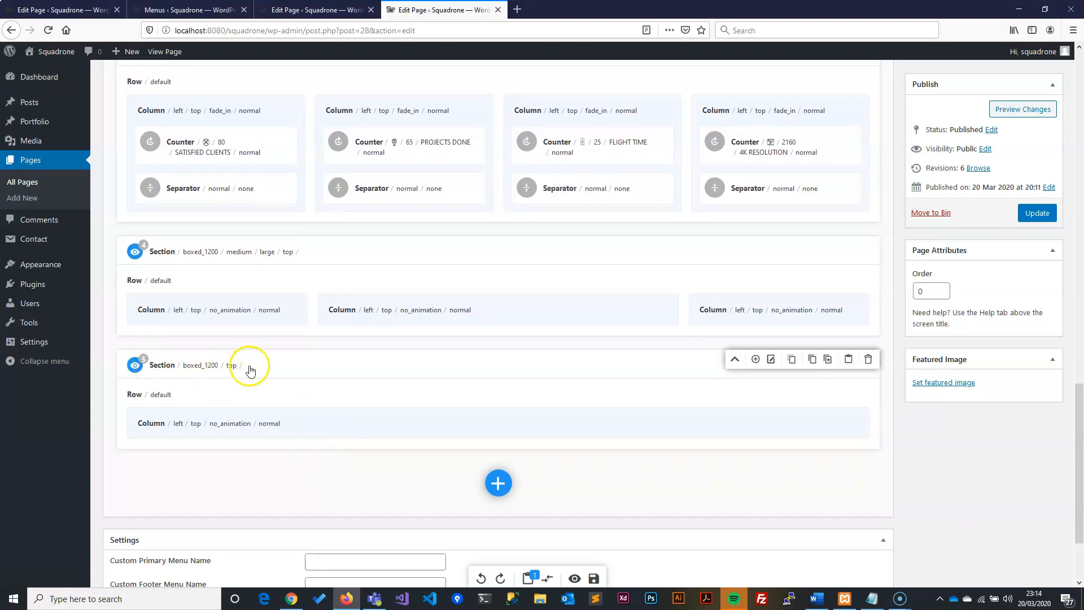
pyautogui.click(771, 360)
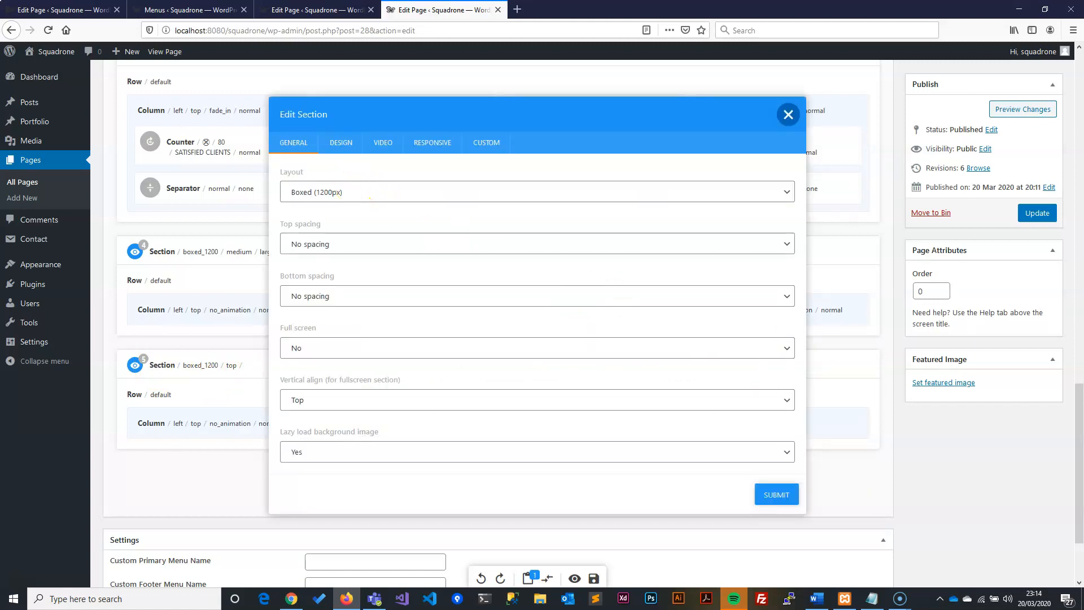
pyautogui.click(359, 192)
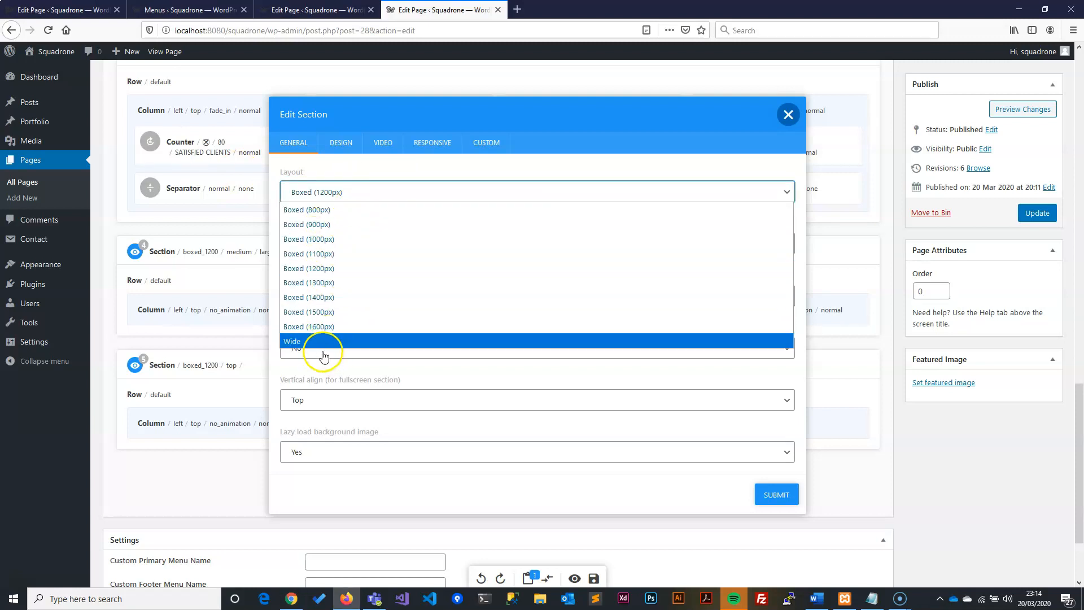
pyautogui.click(294, 343)
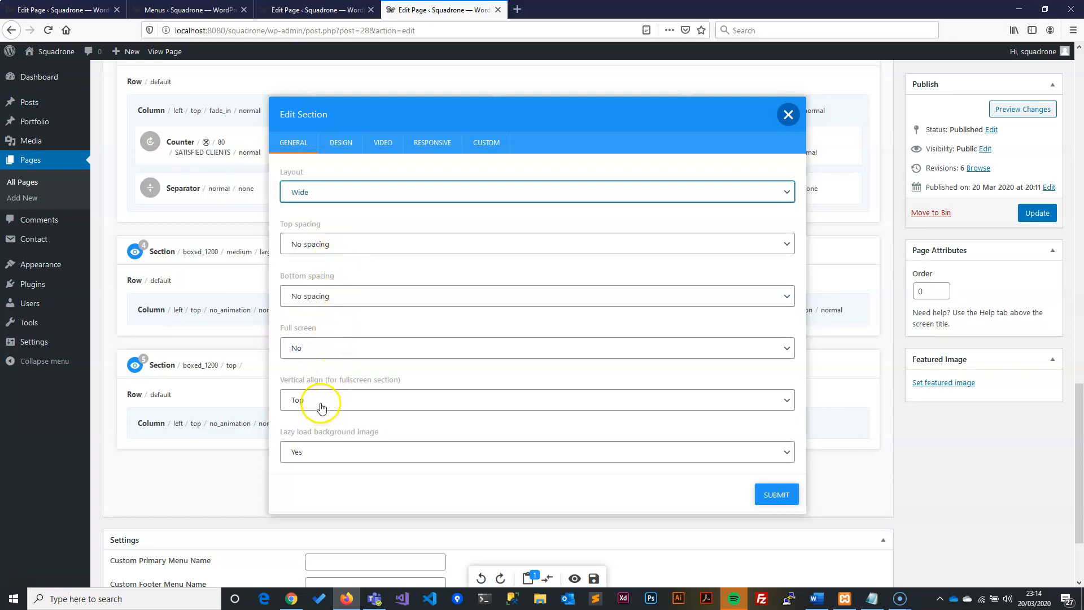
pyautogui.click(772, 498)
# Step: Replace the wide section's default column with a 1/2+1/2 layout and add a second row with the same two columns
pyautogui.hotkey('alt', 'Tab')
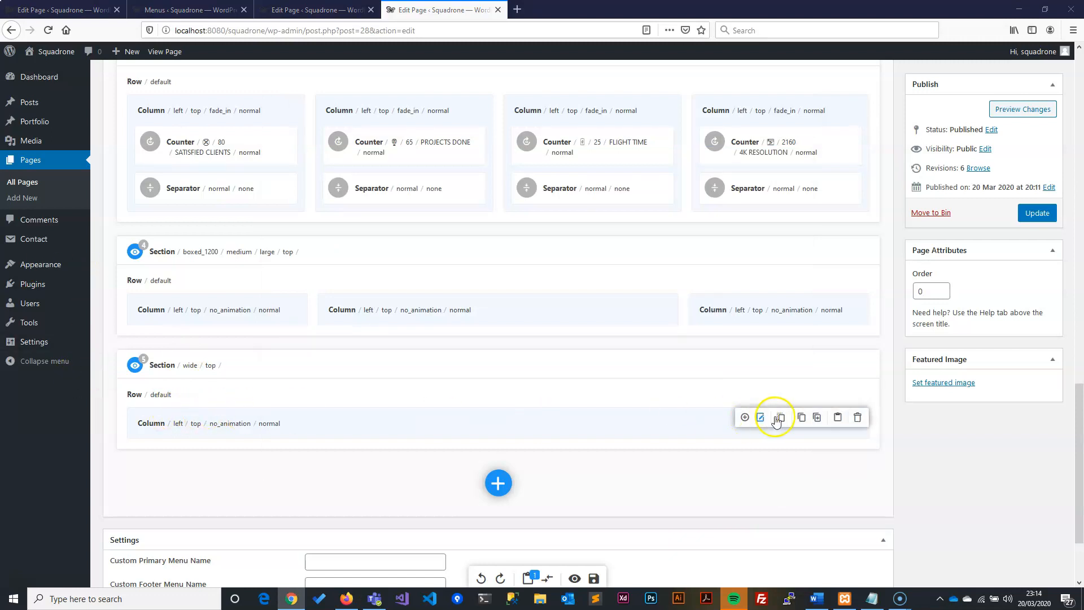
pyautogui.click(770, 417)
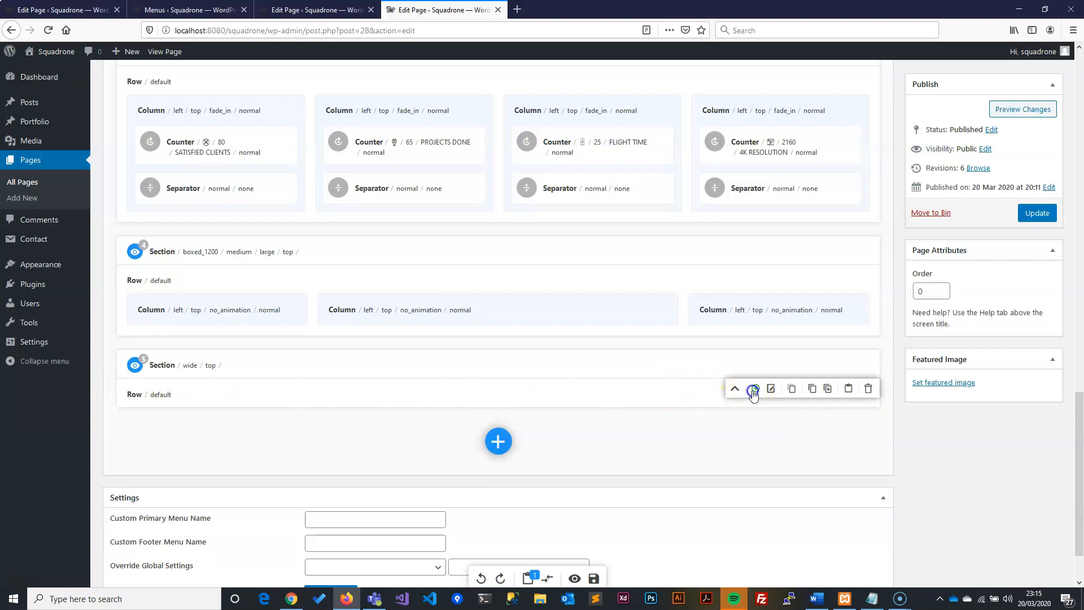
pyautogui.click(753, 390)
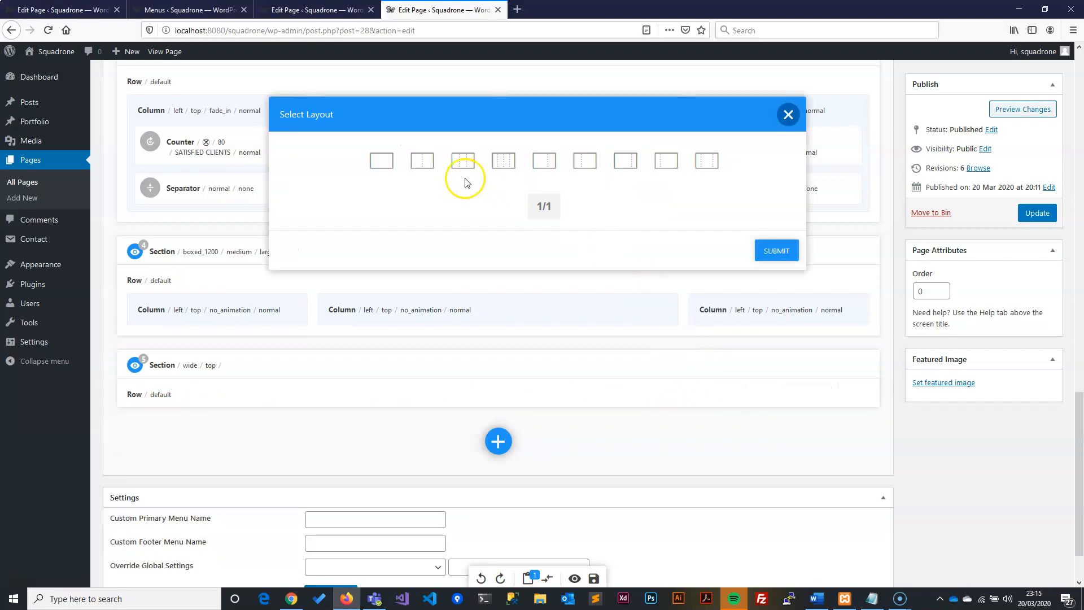
pyautogui.click(423, 162)
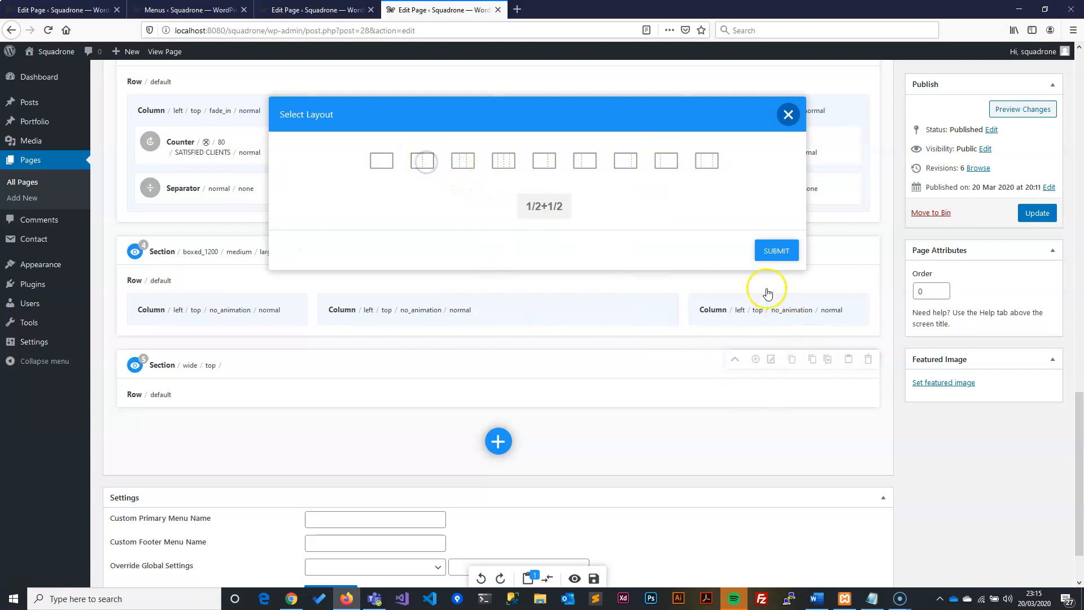
pyautogui.click(775, 250)
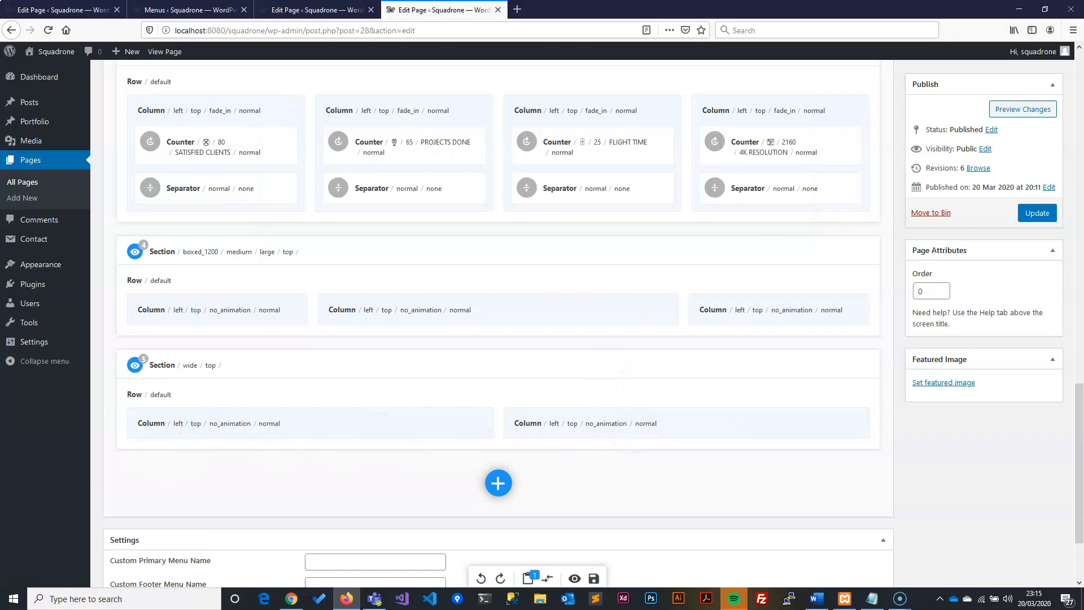
pyautogui.scroll(-1, 790, 349)
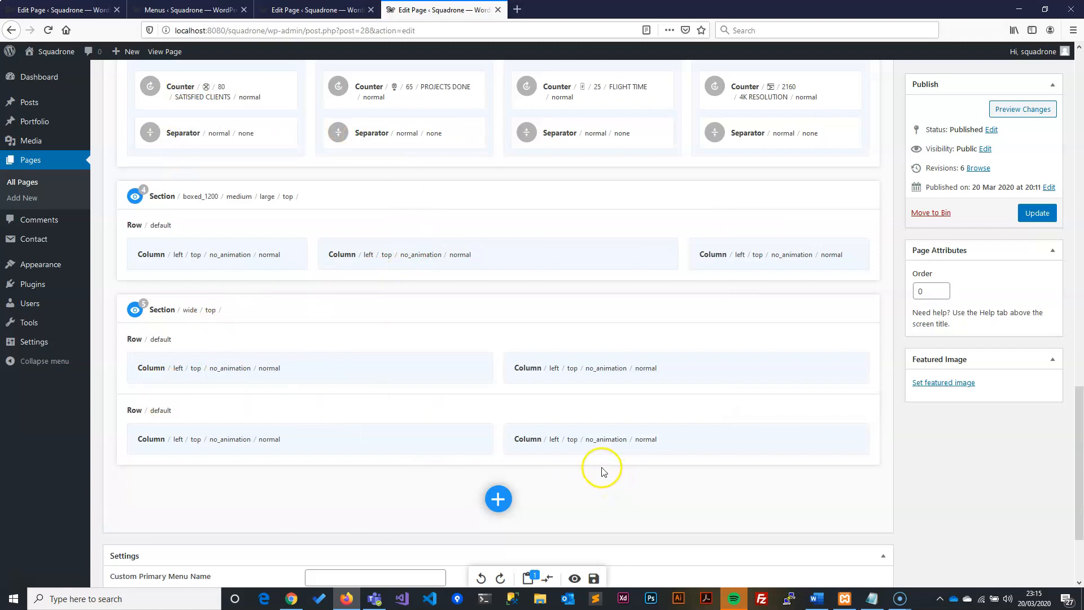
pyautogui.scroll(-1, 315, 418)
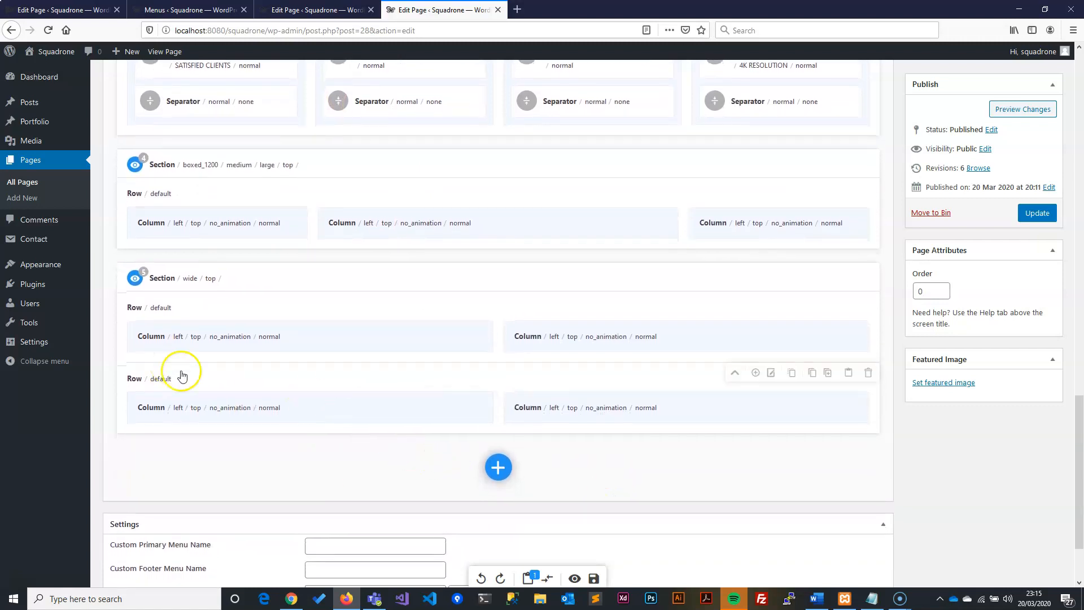
# Step: Add a sixth section below the wide section with top and bottom spacing set to Large and lazy load background image to No
pyautogui.click(498, 467)
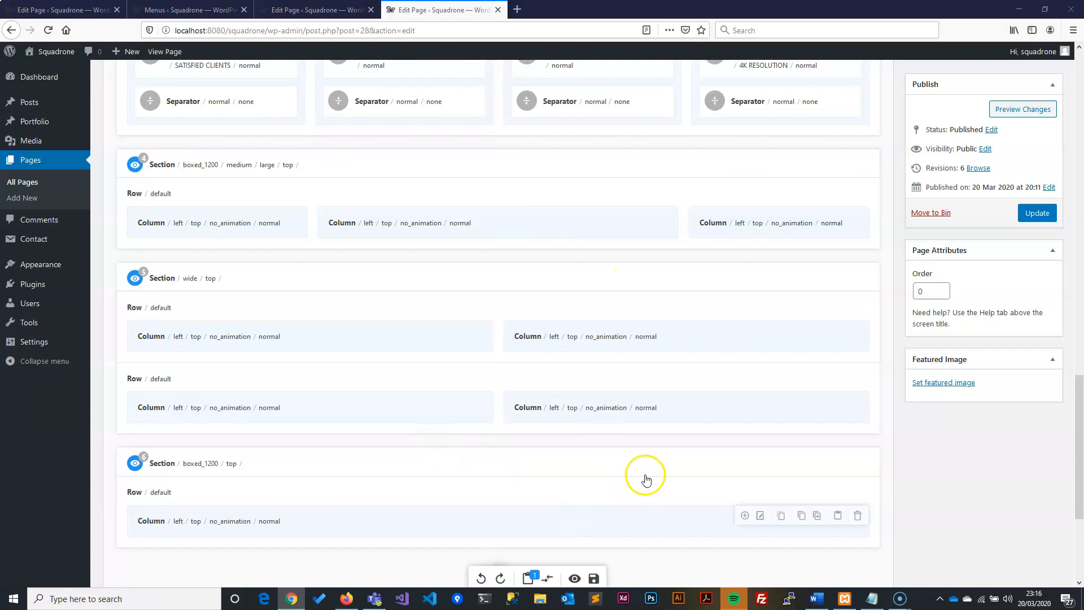
pyautogui.click(771, 458)
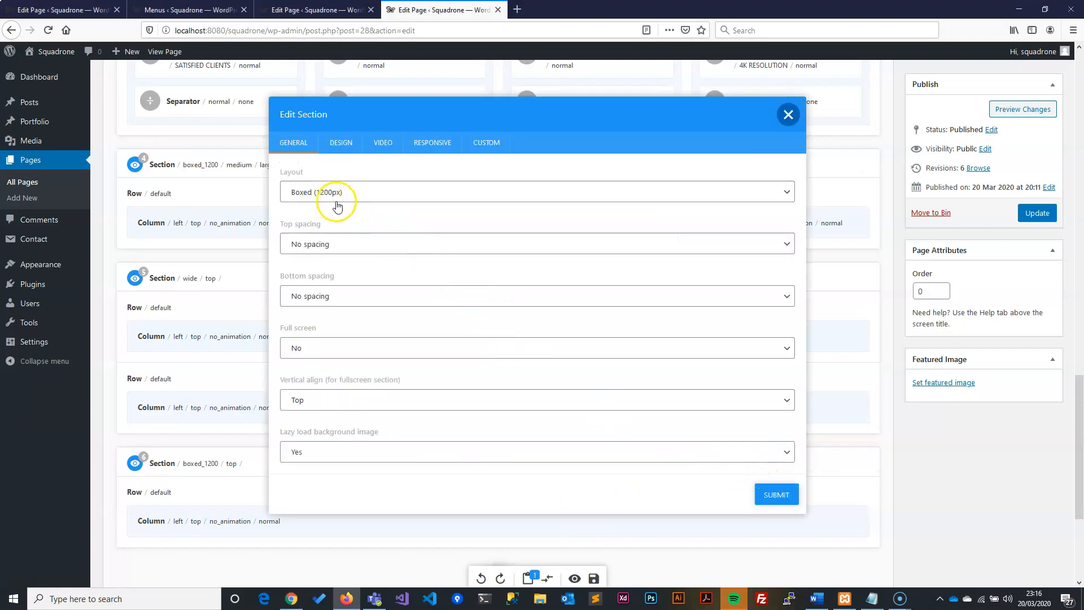
pyautogui.click(310, 242)
pyautogui.click(314, 338)
pyautogui.click(335, 305)
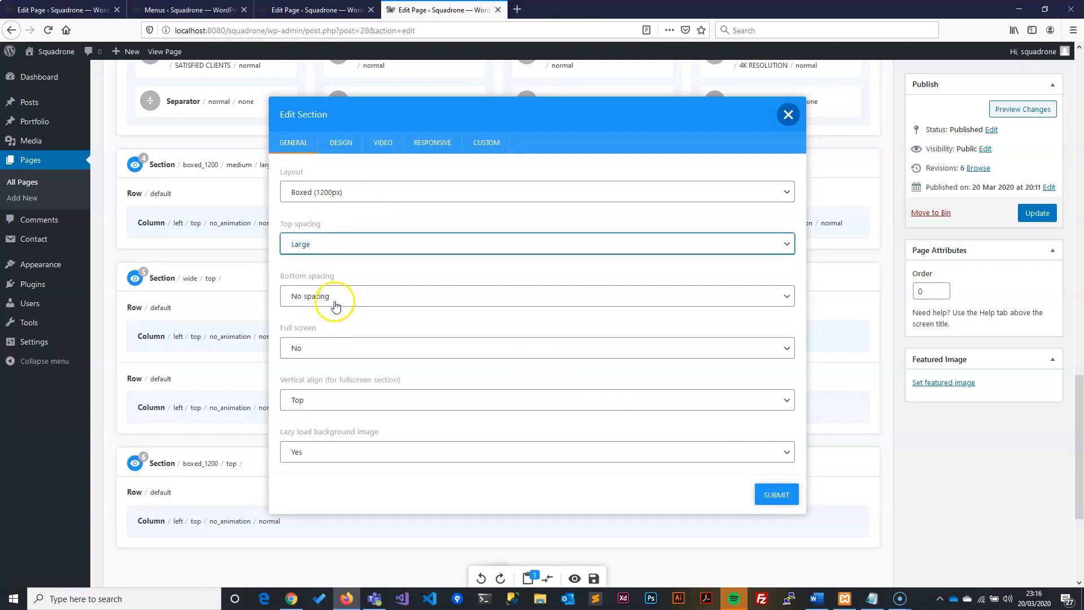
pyautogui.click(308, 385)
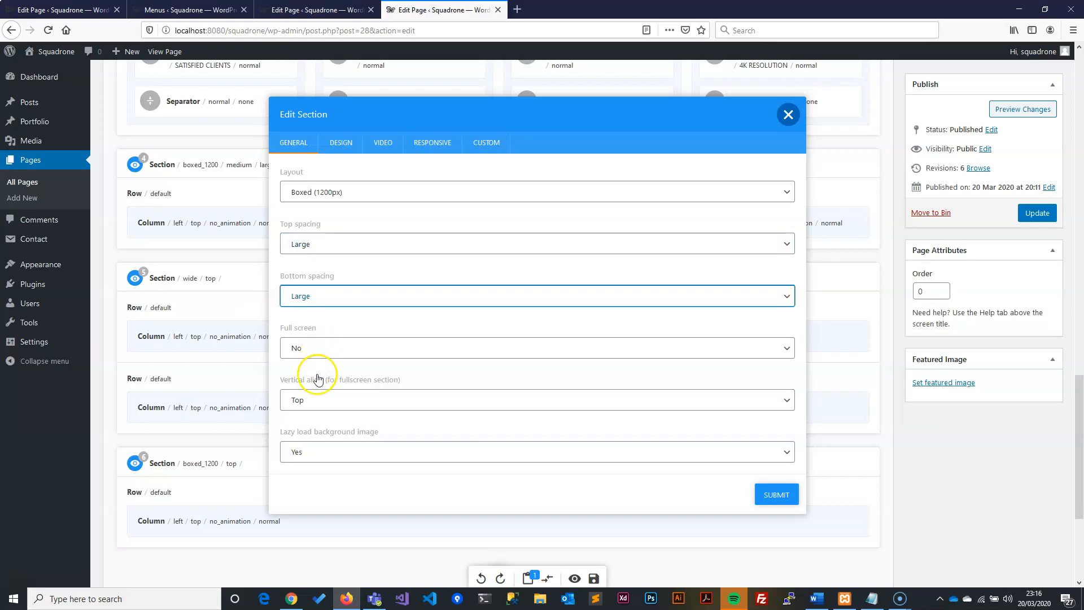
pyautogui.click(419, 453)
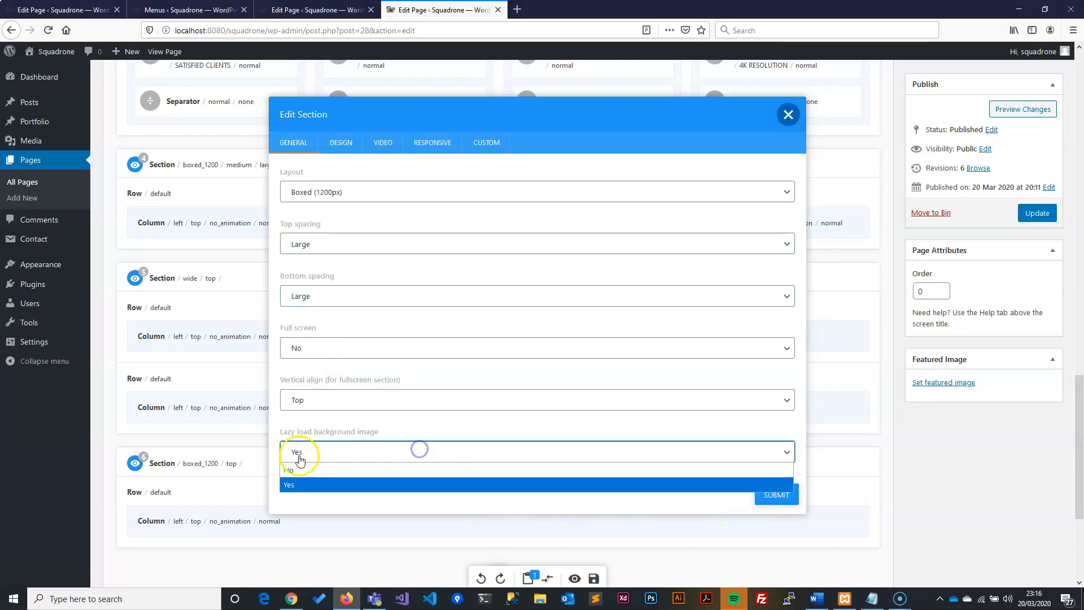
pyautogui.click(293, 467)
pyautogui.click(778, 494)
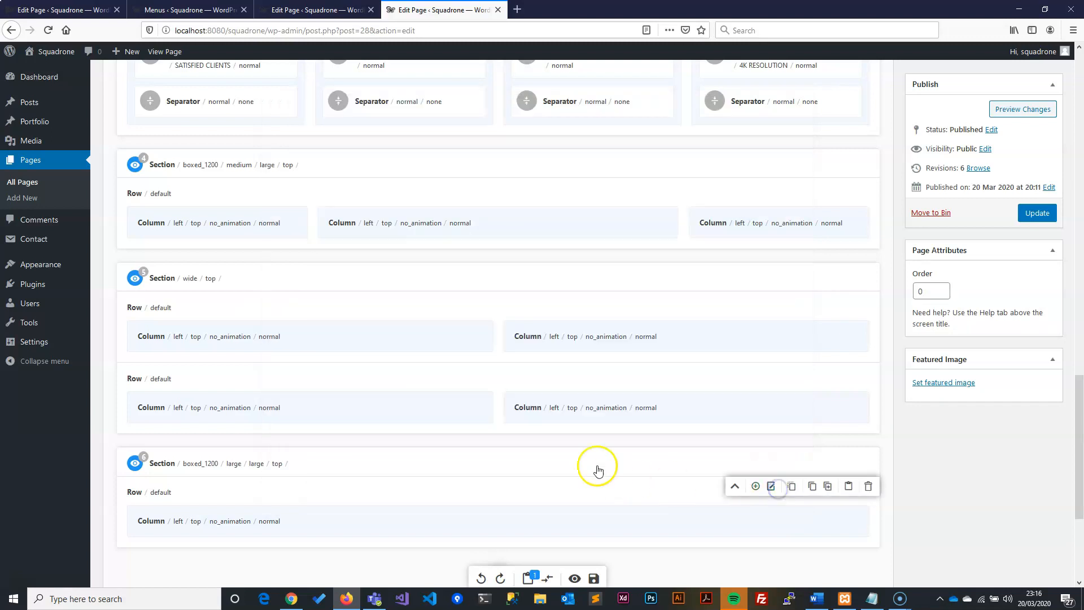
# Step: Replace the sixth section's default column with a 1/4+2/4+1/4 column layout
pyautogui.hotkey('alt', 'Tab')
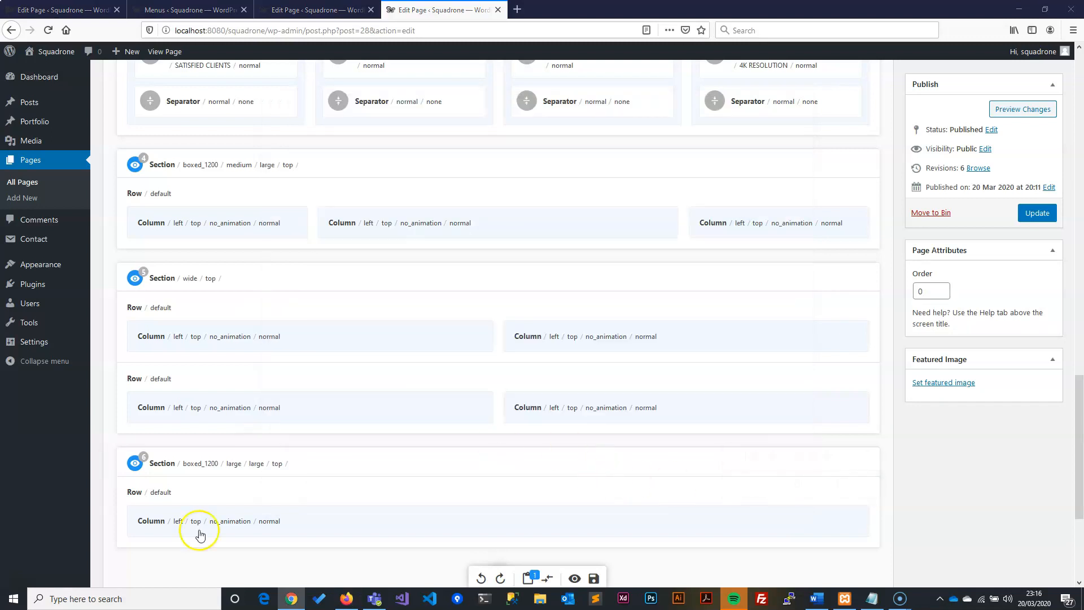
pyautogui.click(858, 517)
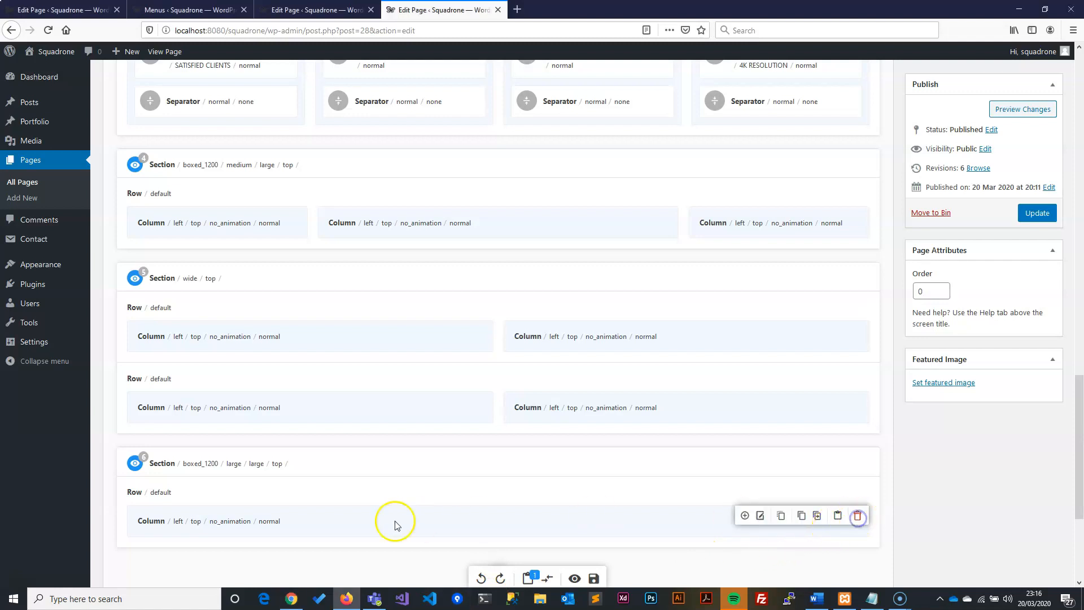
pyautogui.moveTo(213, 491)
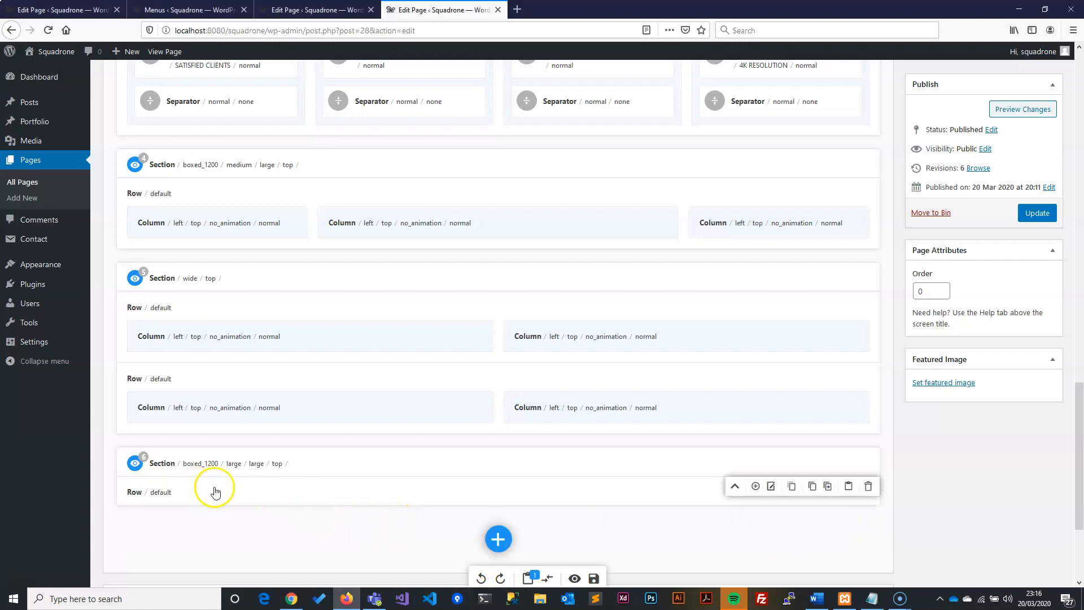
pyautogui.click(755, 486)
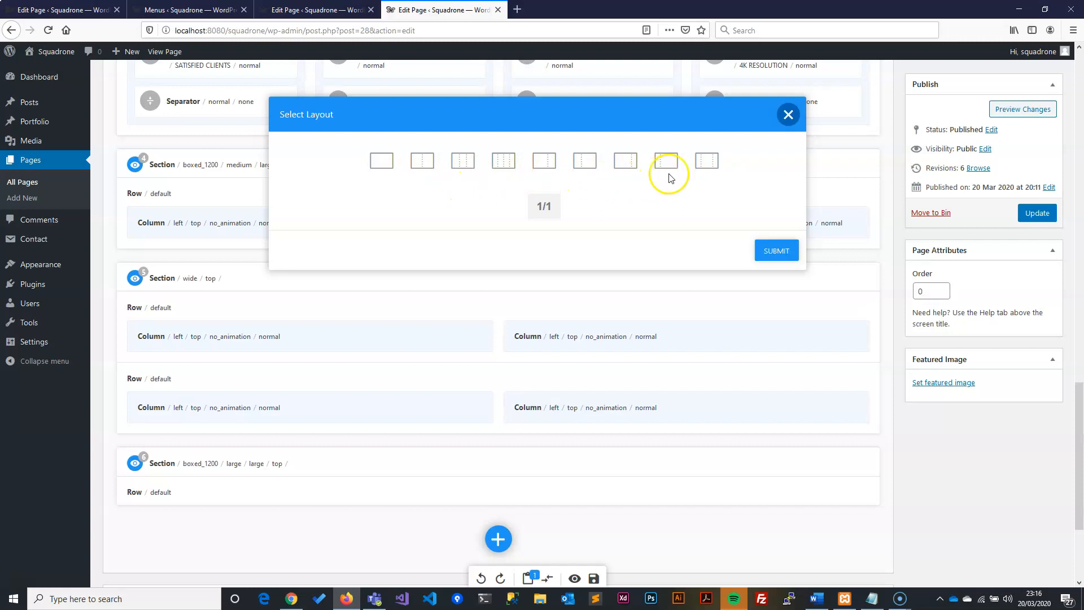
pyautogui.click(700, 163)
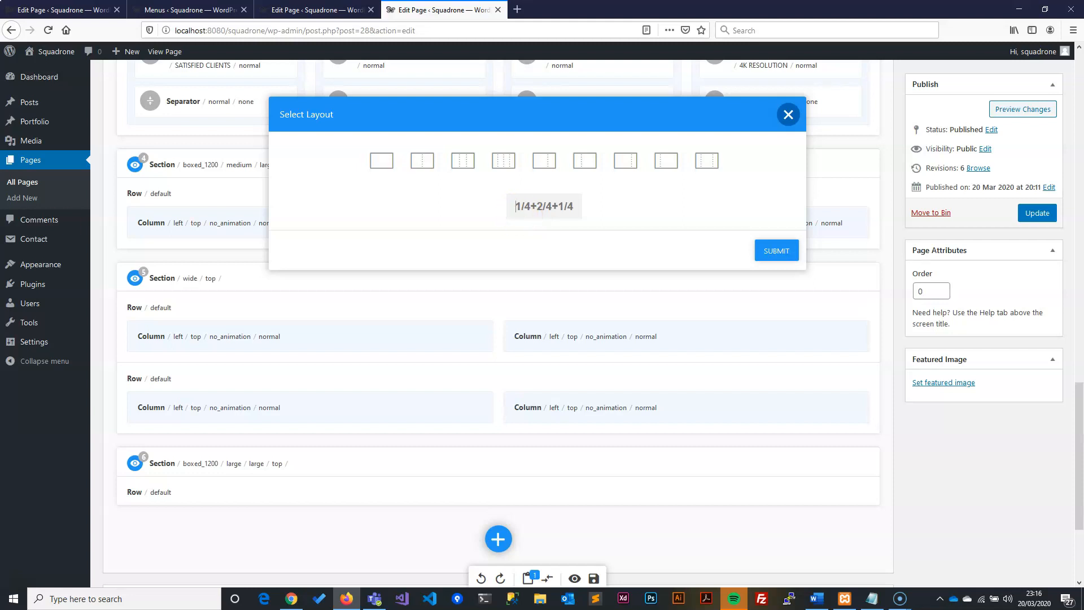
pyautogui.hotkey('alt', 'Tab')
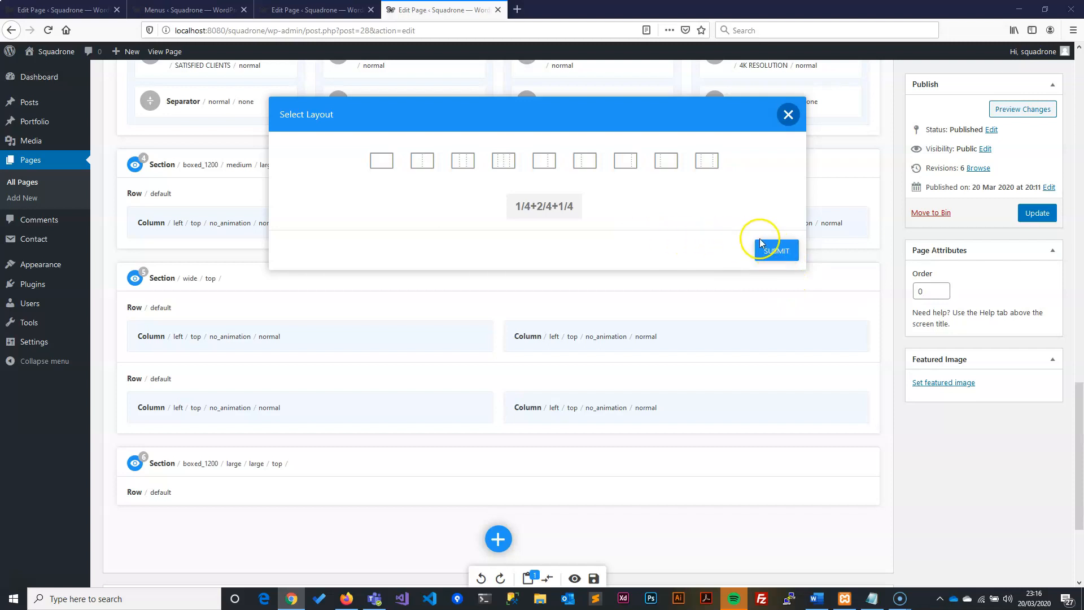
pyautogui.click(771, 252)
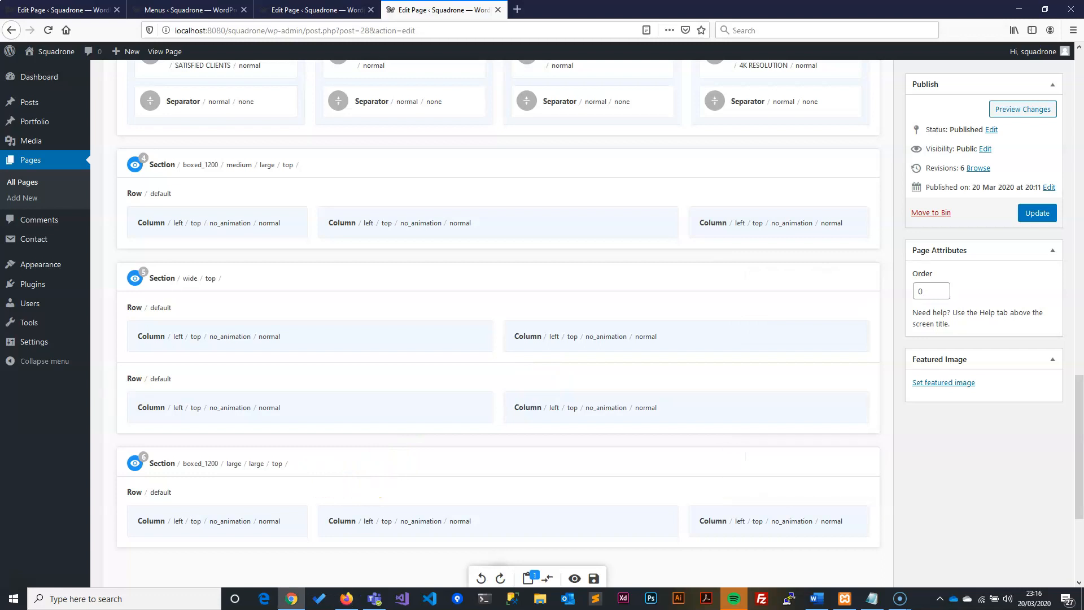
# Step: Duplicate the sixth section's three-column row and delete all the columns from the copy
pyautogui.scroll(-1, 600, 516)
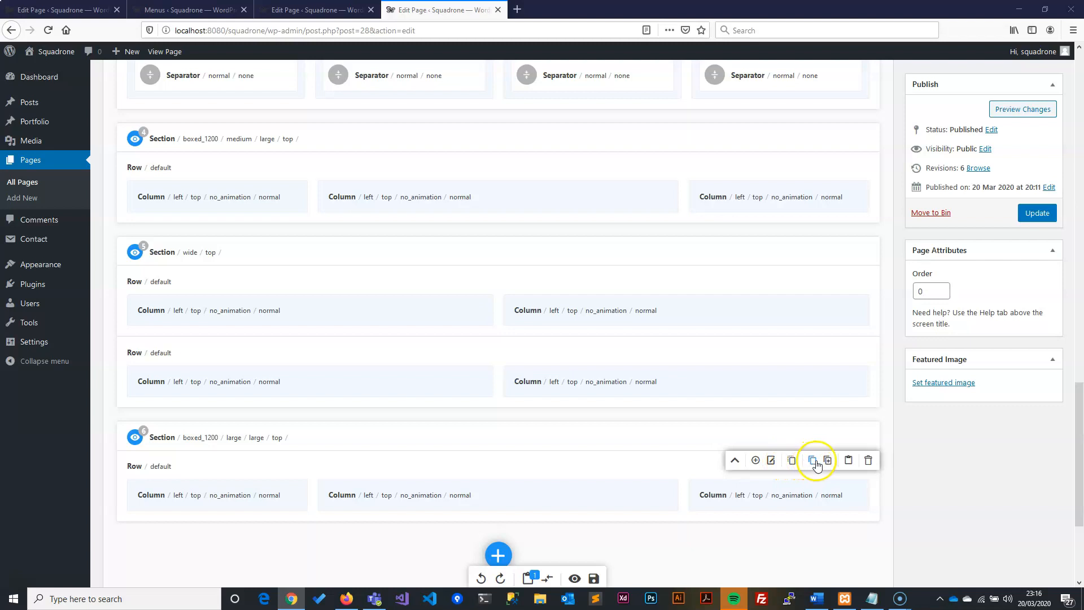
pyautogui.click(812, 461)
pyautogui.scroll(-1, 529, 432)
pyautogui.scroll(-3, 530, 434)
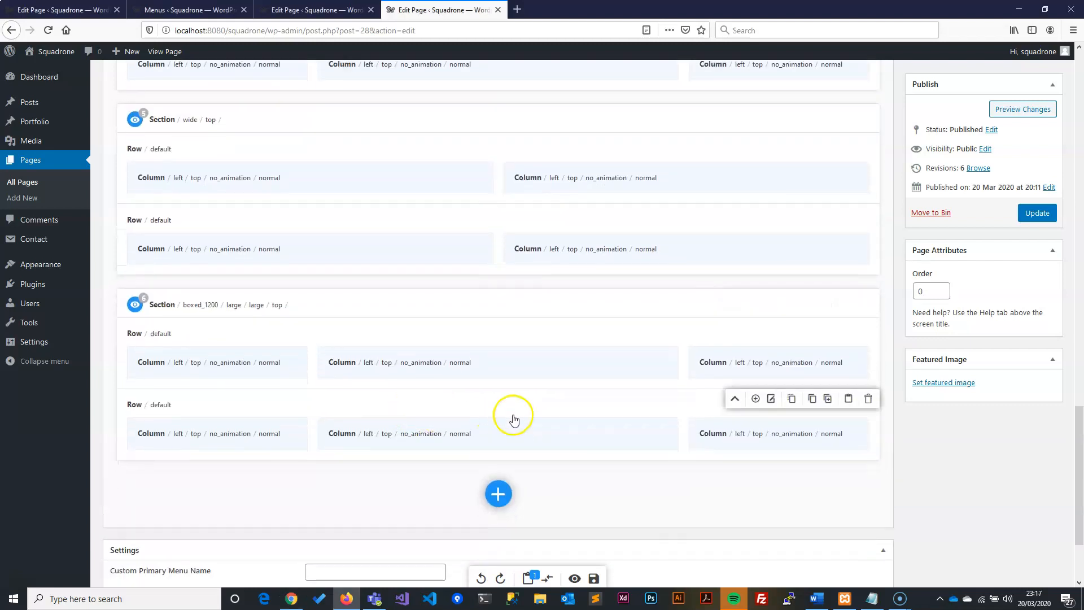
pyautogui.moveTo(854, 428)
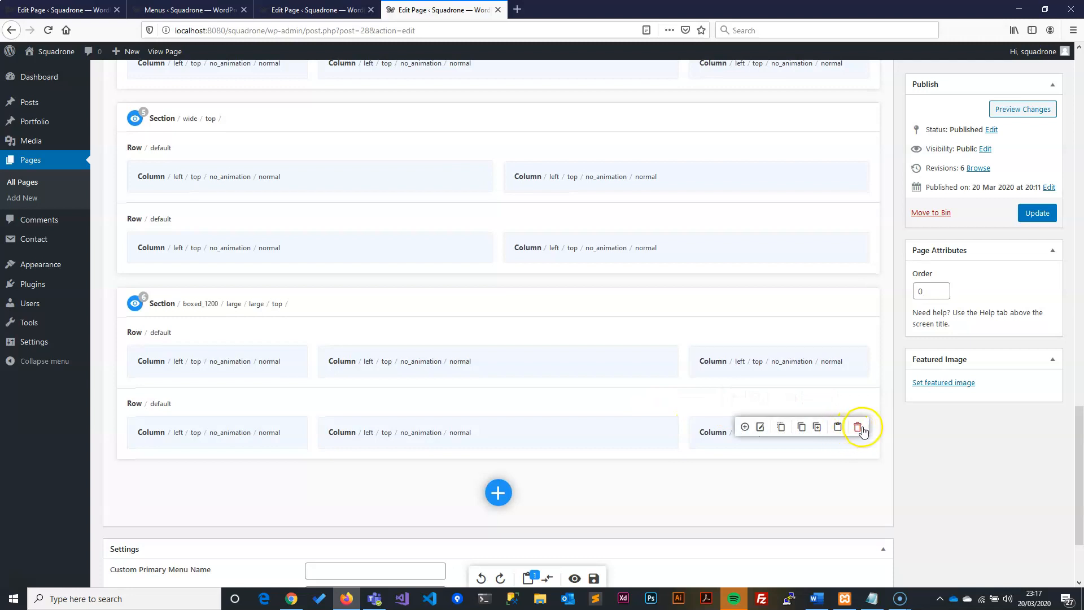
pyautogui.click(859, 427)
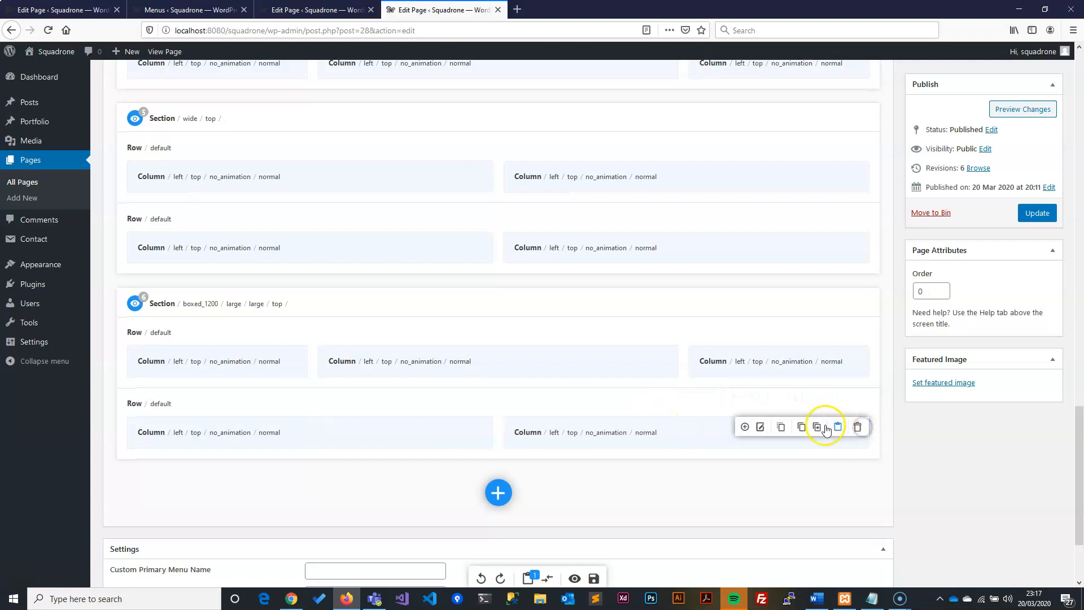
pyautogui.click(857, 427)
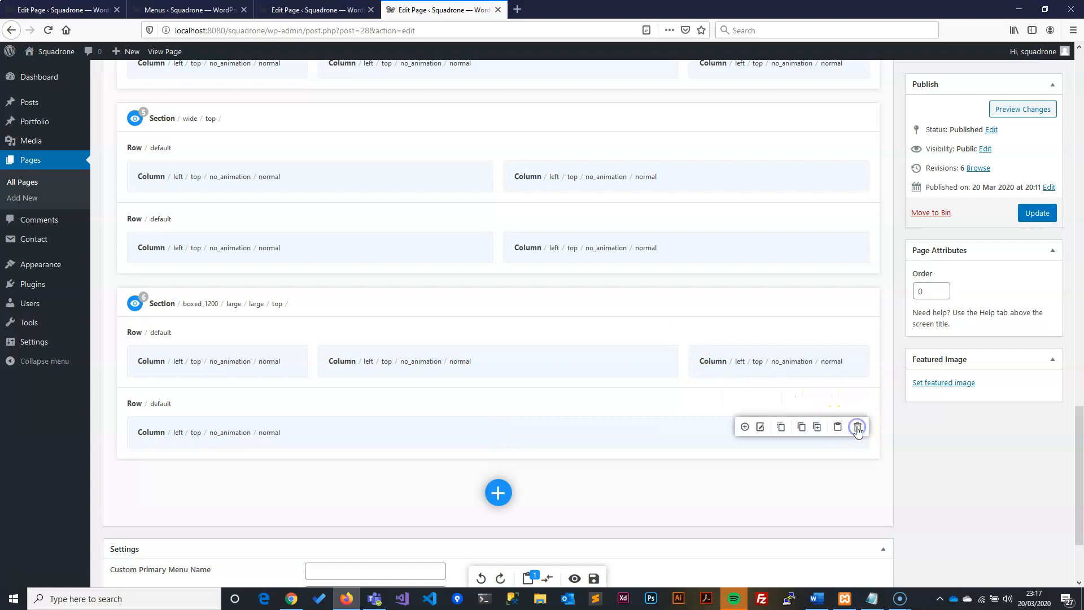
pyautogui.click(857, 427)
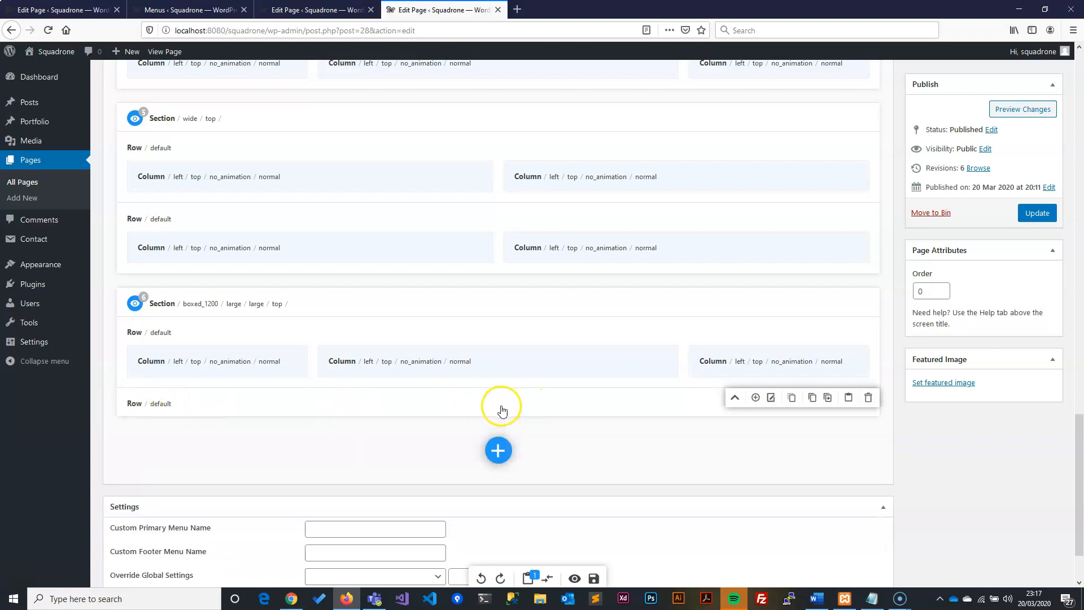
# Step: Try a single 1/1 column in the sixth section's empty second row and delete it again
pyautogui.click(771, 398)
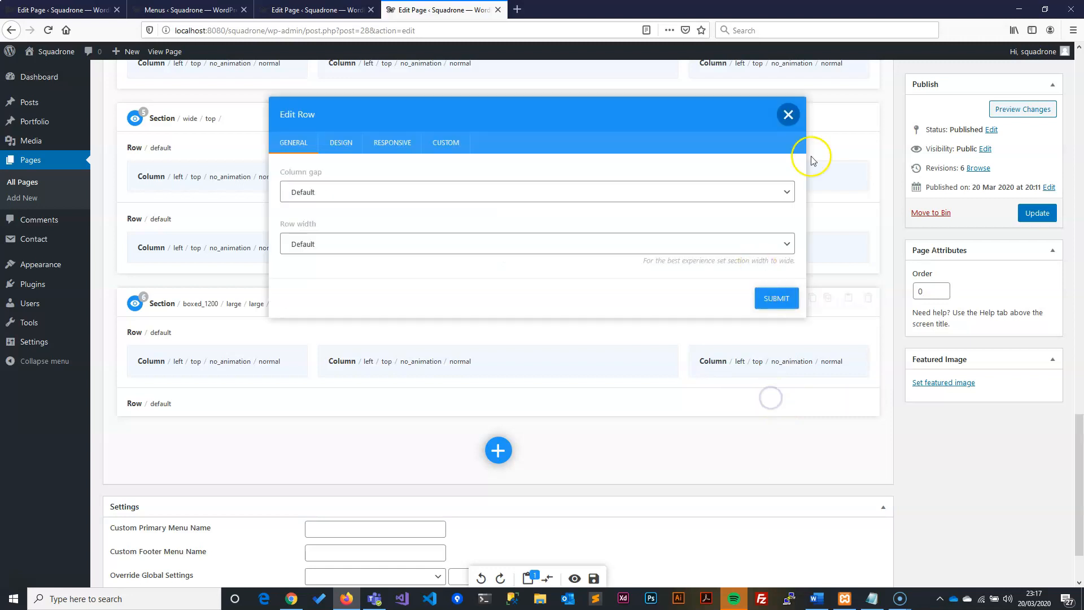
pyautogui.click(785, 114)
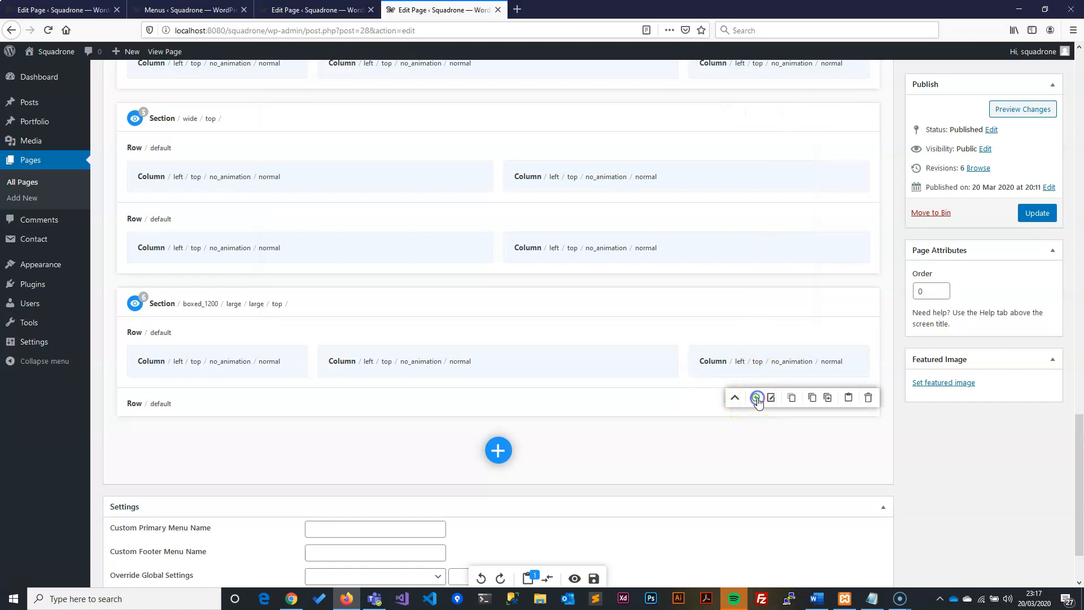
pyautogui.click(757, 399)
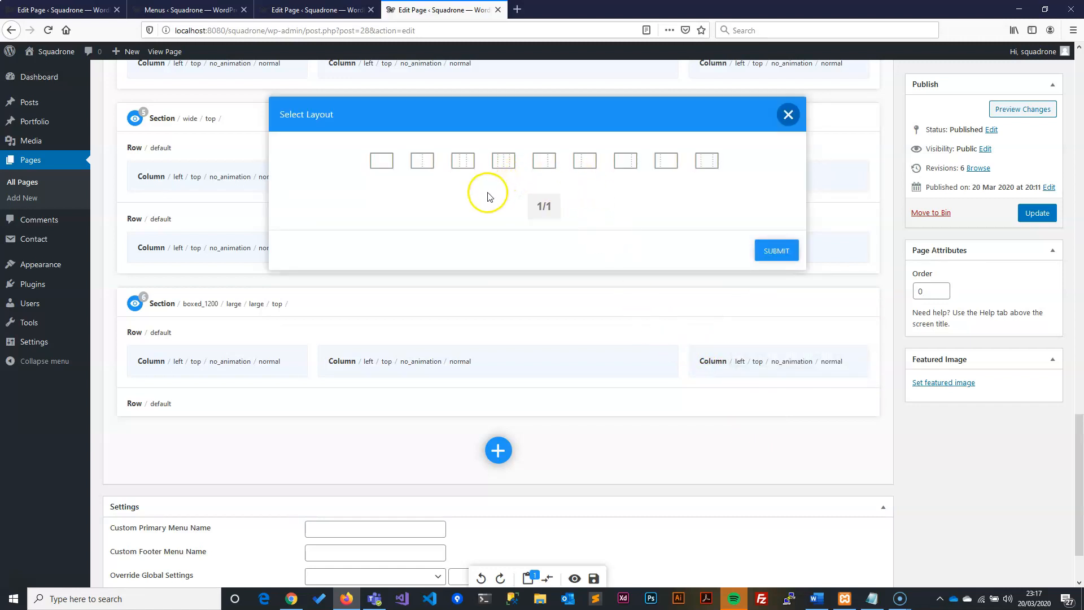
pyautogui.click(381, 163)
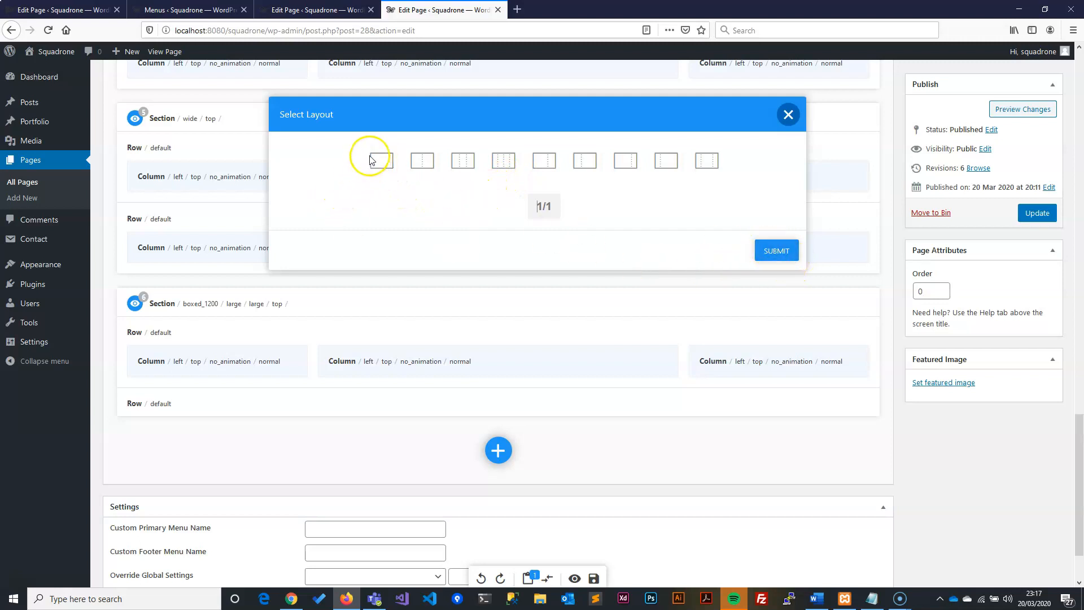
pyautogui.click(775, 251)
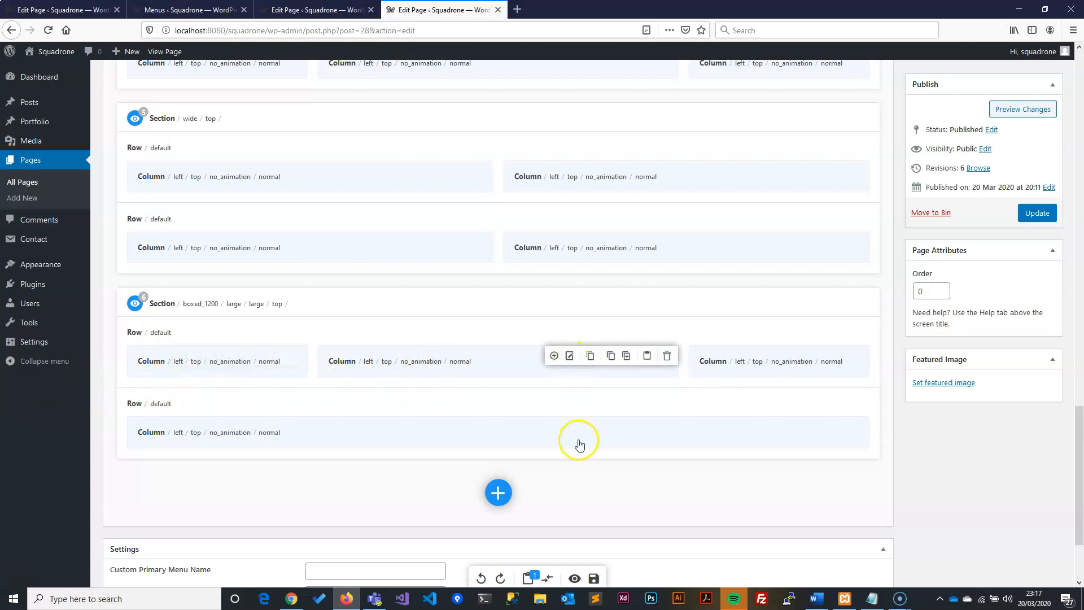
pyautogui.moveTo(607, 435)
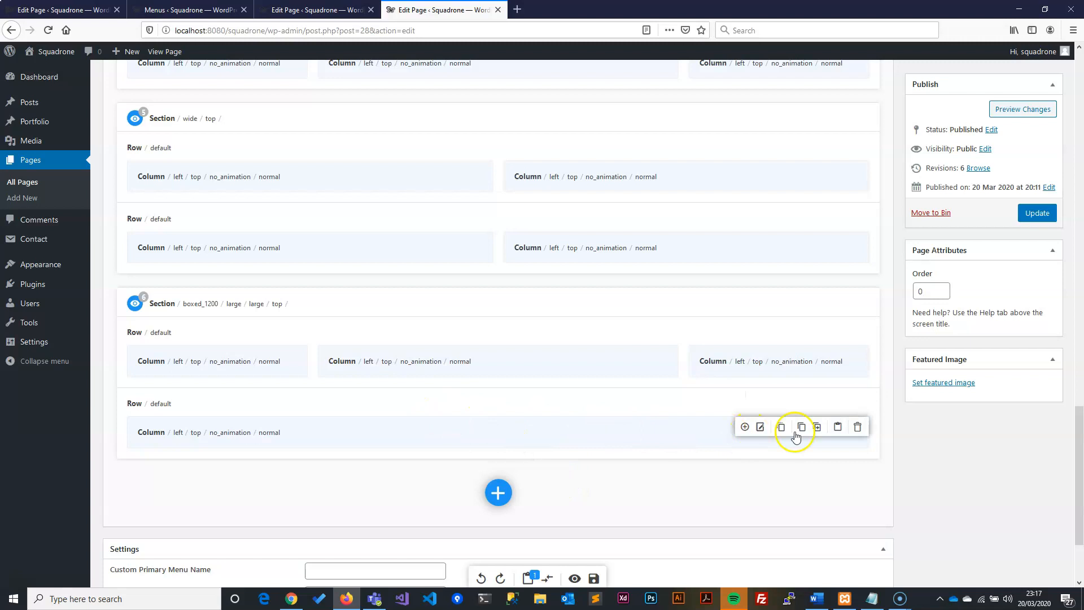
pyautogui.click(857, 428)
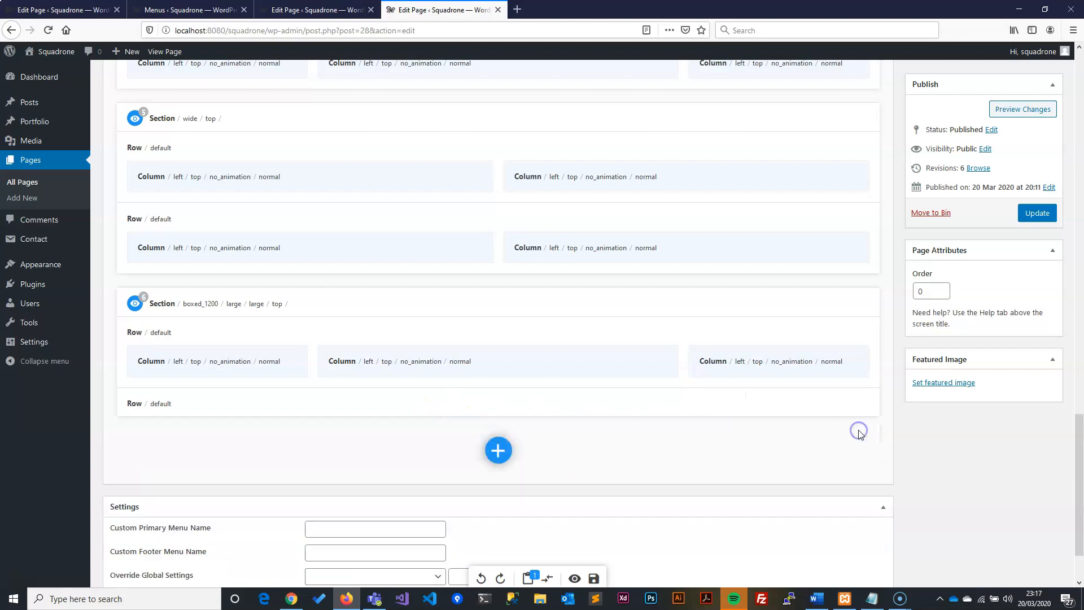
# Step: Duplicate the sixth section's empty second row and give the upper of the two empty rows a 1/2+1/2 column layout
pyautogui.moveTo(762, 416)
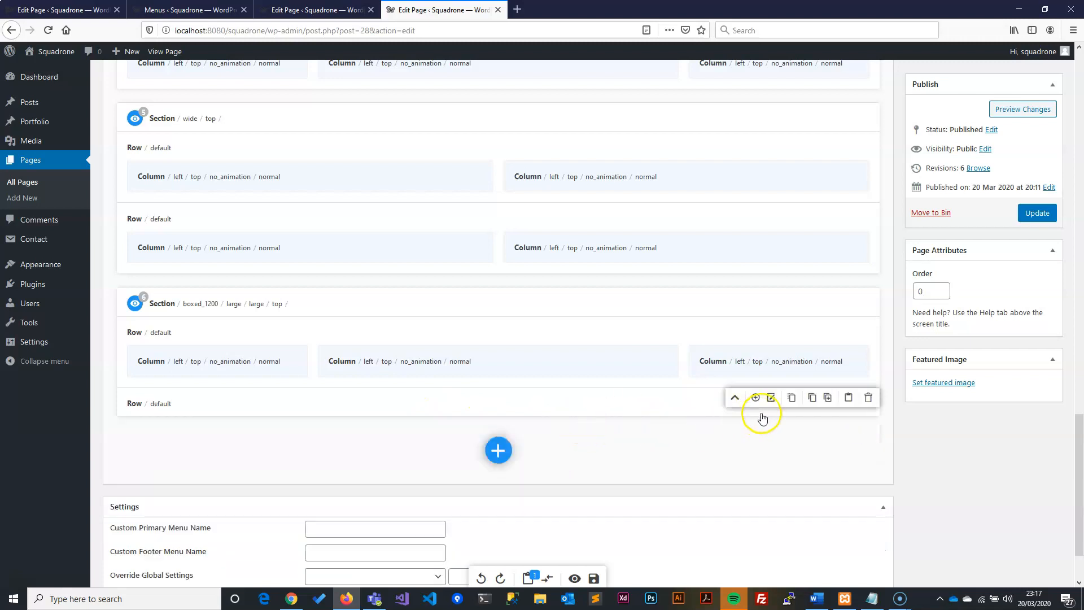
pyautogui.click(813, 398)
pyautogui.click(852, 399)
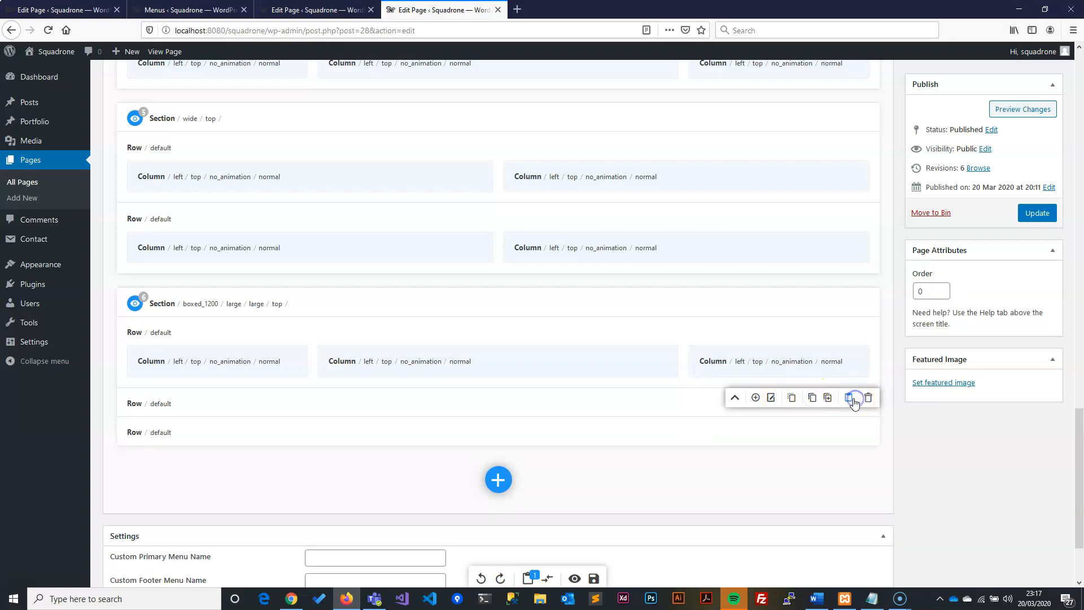
pyautogui.click(754, 399)
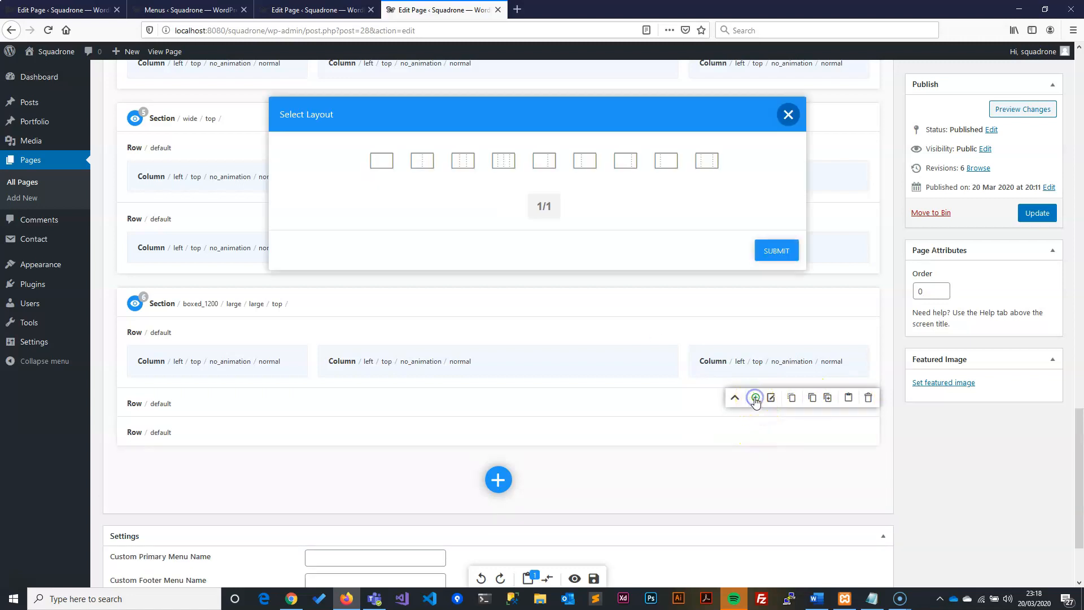
pyautogui.click(427, 164)
pyautogui.click(758, 249)
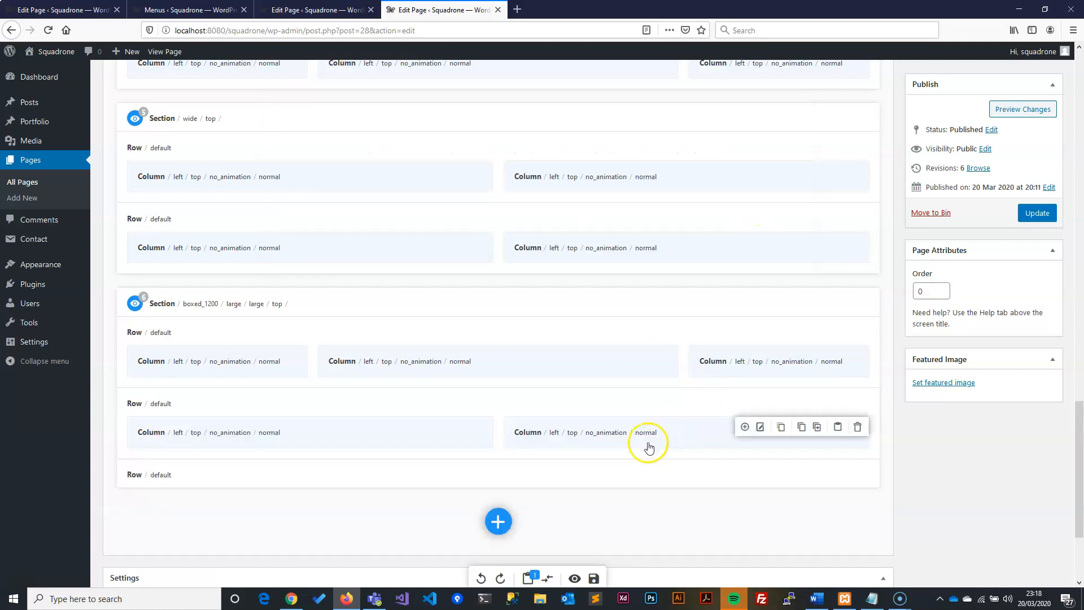
# Step: Add a single full-width 1/1 column to the sixth section's empty third row
pyautogui.click(756, 468)
pyautogui.click(381, 163)
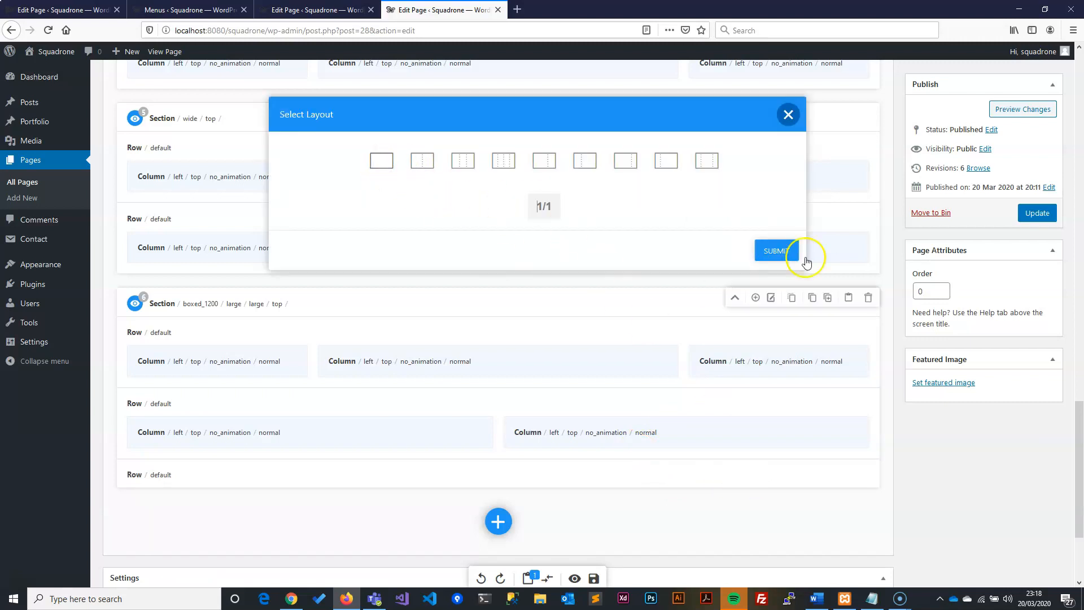
pyautogui.click(778, 250)
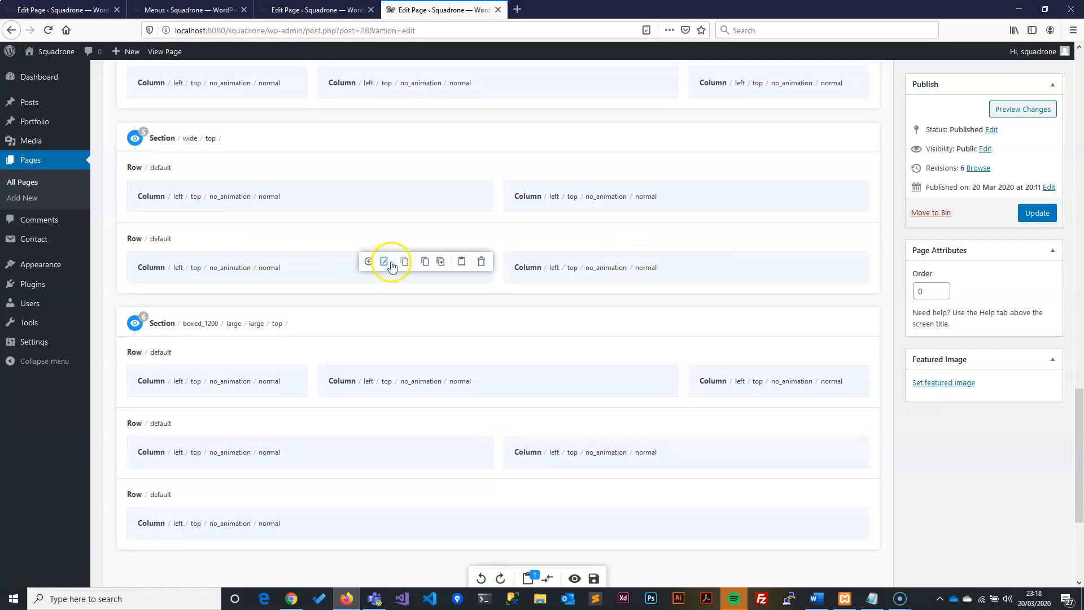
pyautogui.scroll(1, 108, 274)
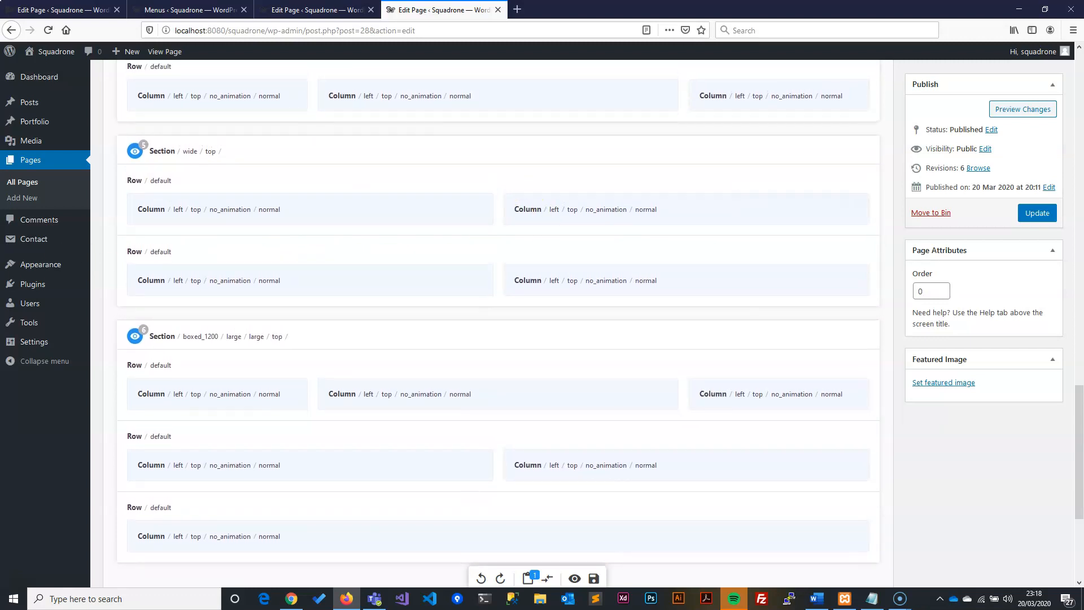
pyautogui.scroll(2, 327, 223)
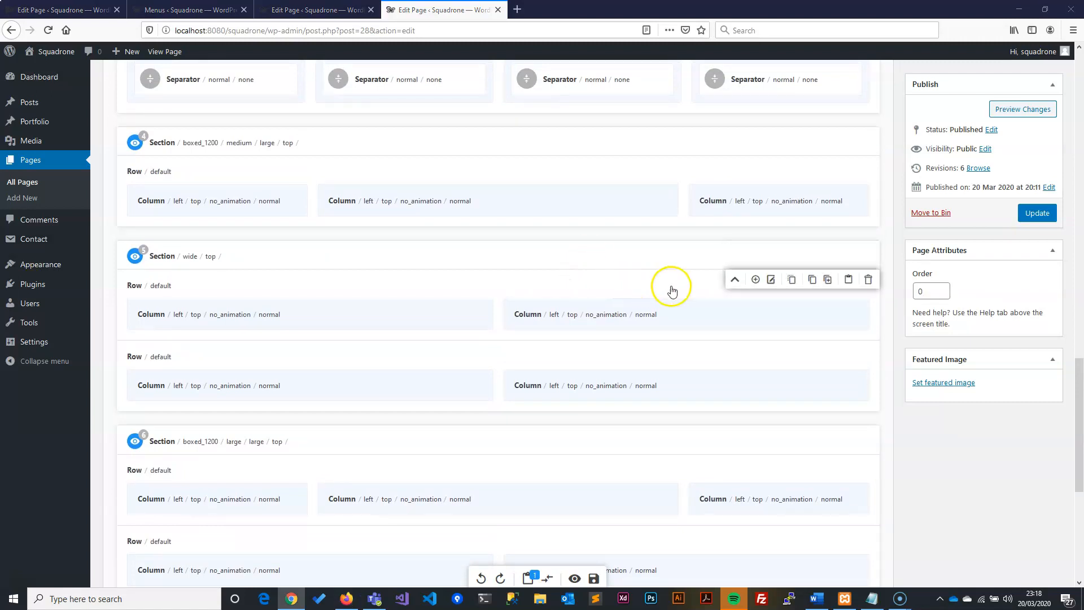
pyautogui.scroll(1, 387, 273)
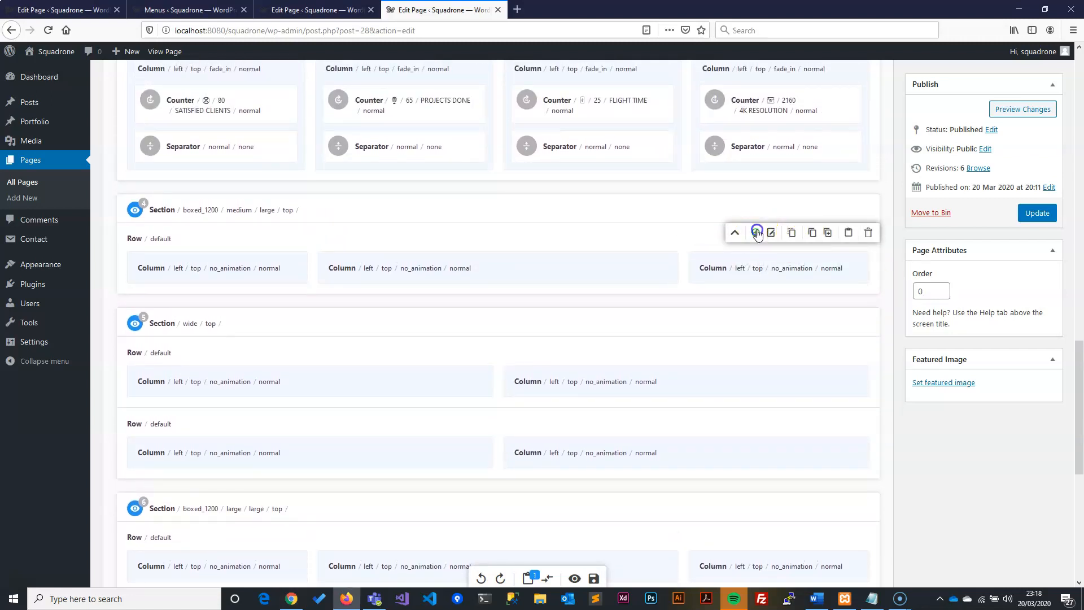
# Step: Try to replace the fourth section's three-column row layout with a custom layout in sixths beginning 1/6+4/6
pyautogui.click(757, 234)
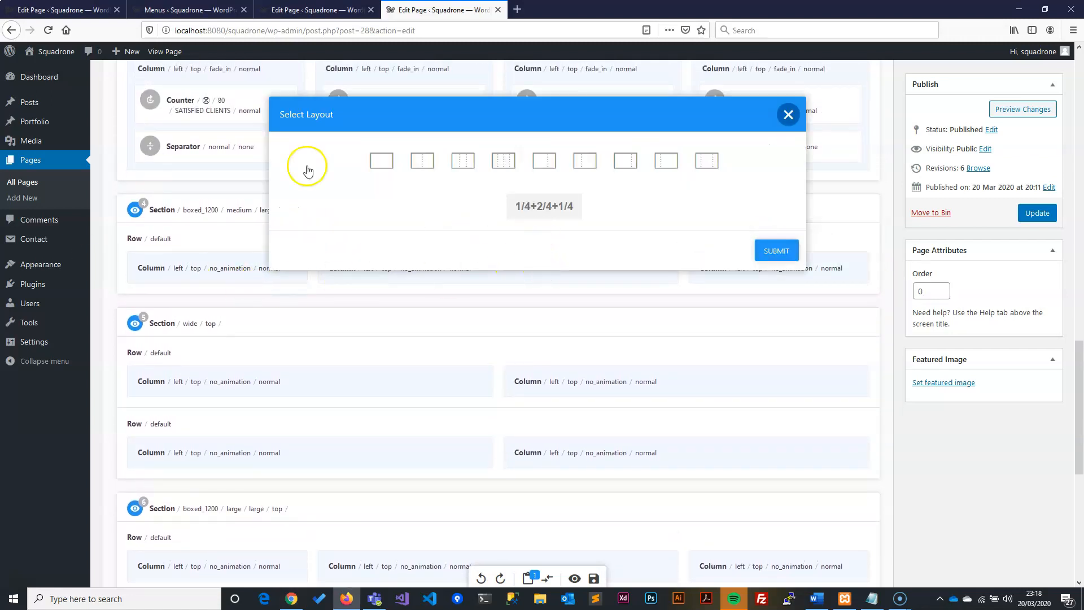
pyautogui.tripleClick(531, 203)
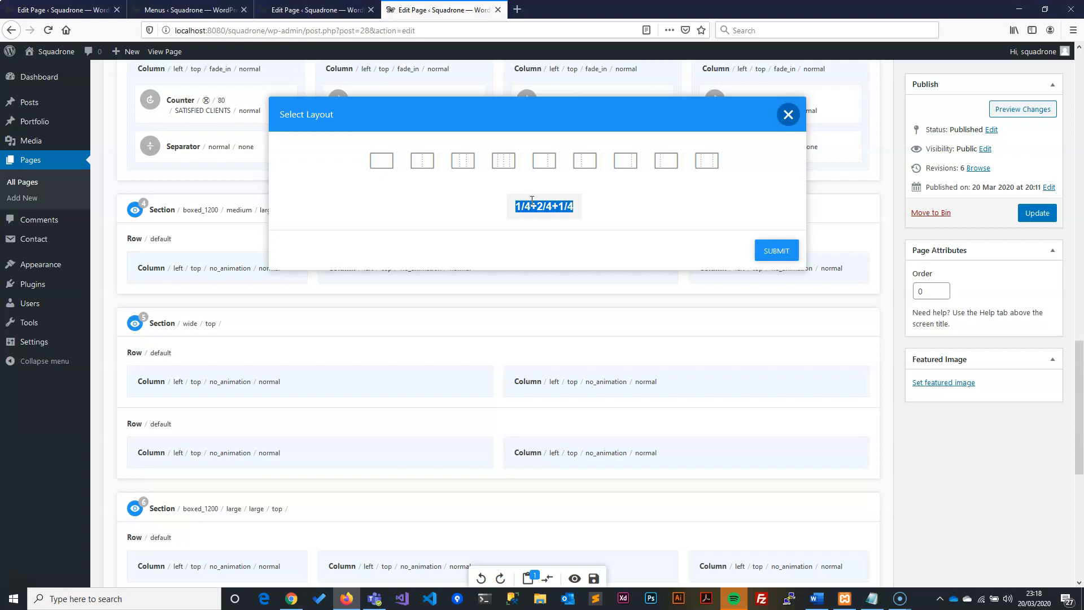
pyautogui.click(549, 209)
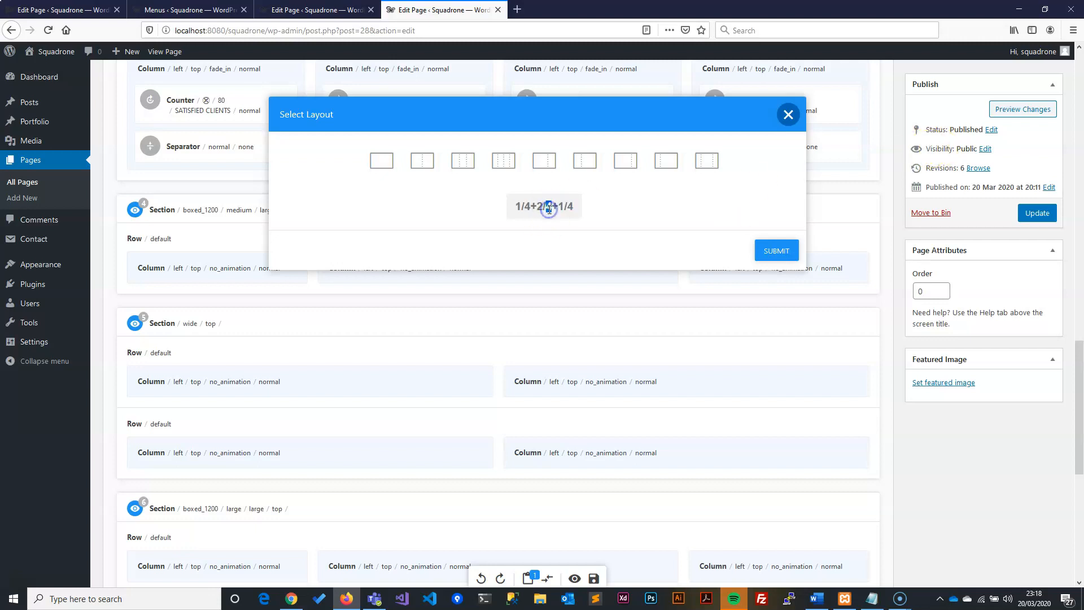
pyautogui.press('BackSpace')
pyautogui.press('BackSpace')
pyautogui.press('BackSpace')
pyautogui.press('BackSpace')
pyautogui.hotkey('ctrl', 'a')
pyautogui.press('BackSpace')
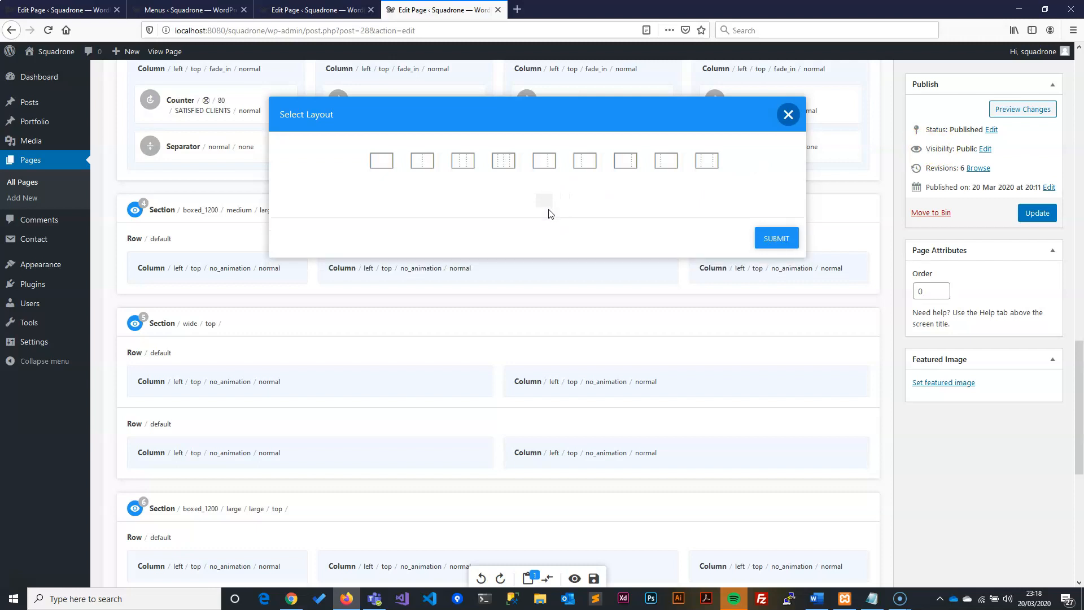
pyautogui.scroll(-5, 550, 213)
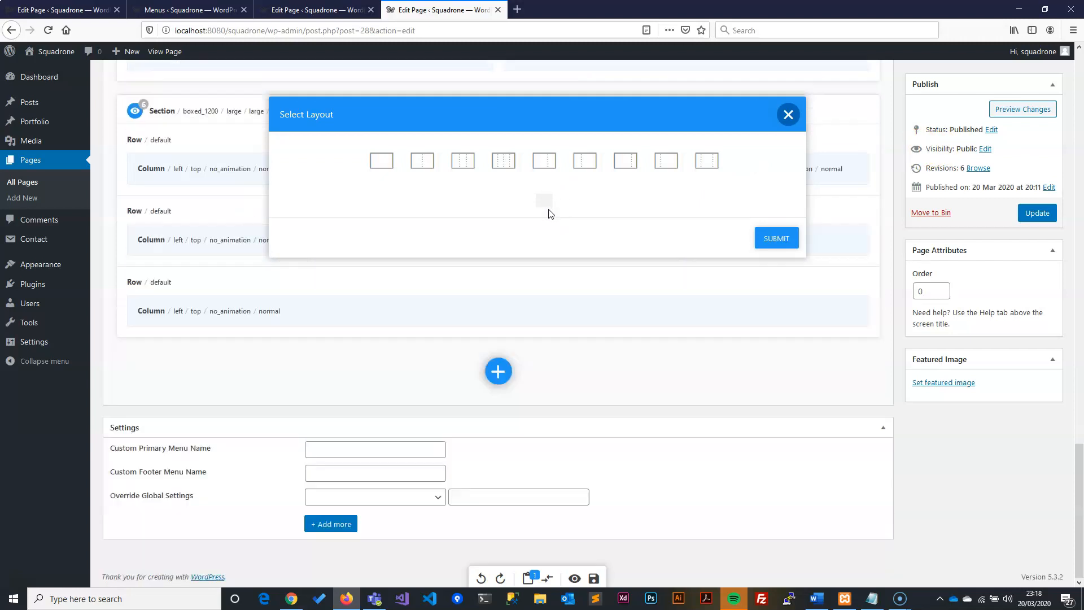
pyautogui.write('/6+4/6+')
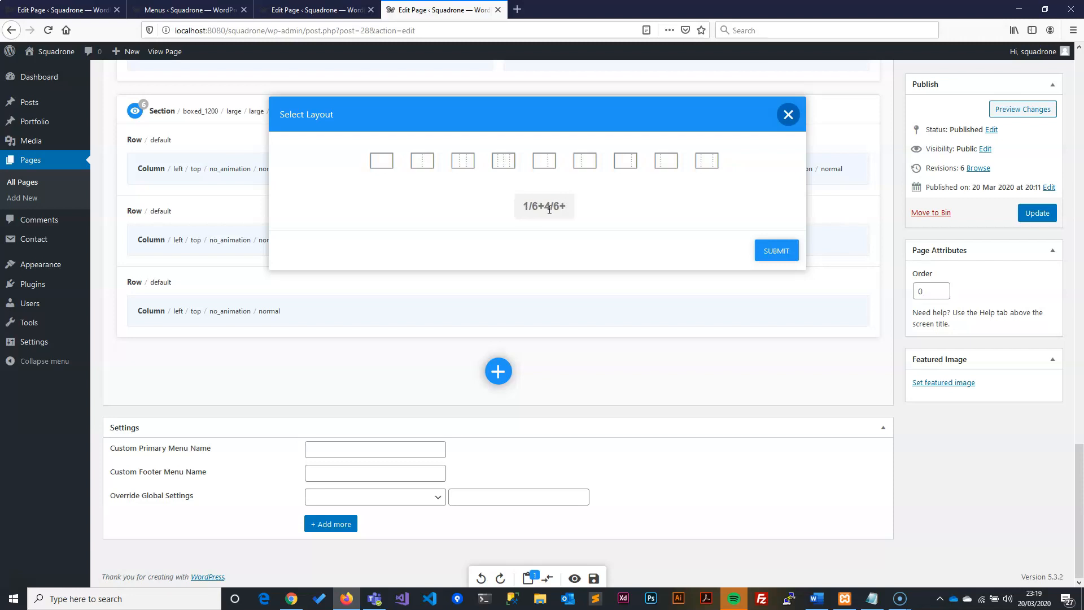
pyautogui.write('16')
pyautogui.click(781, 251)
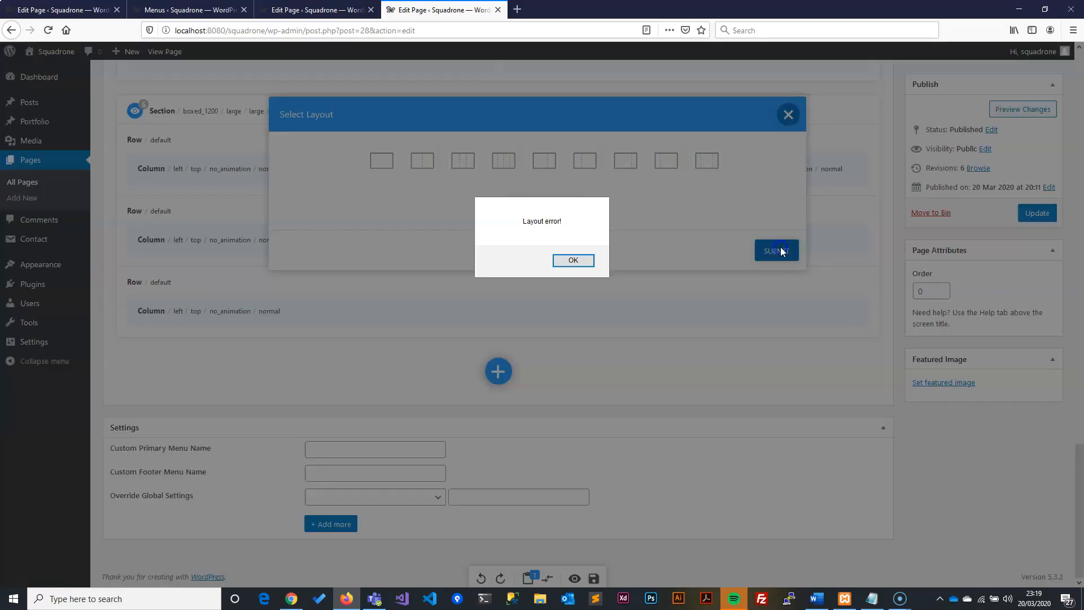
pyautogui.click(570, 259)
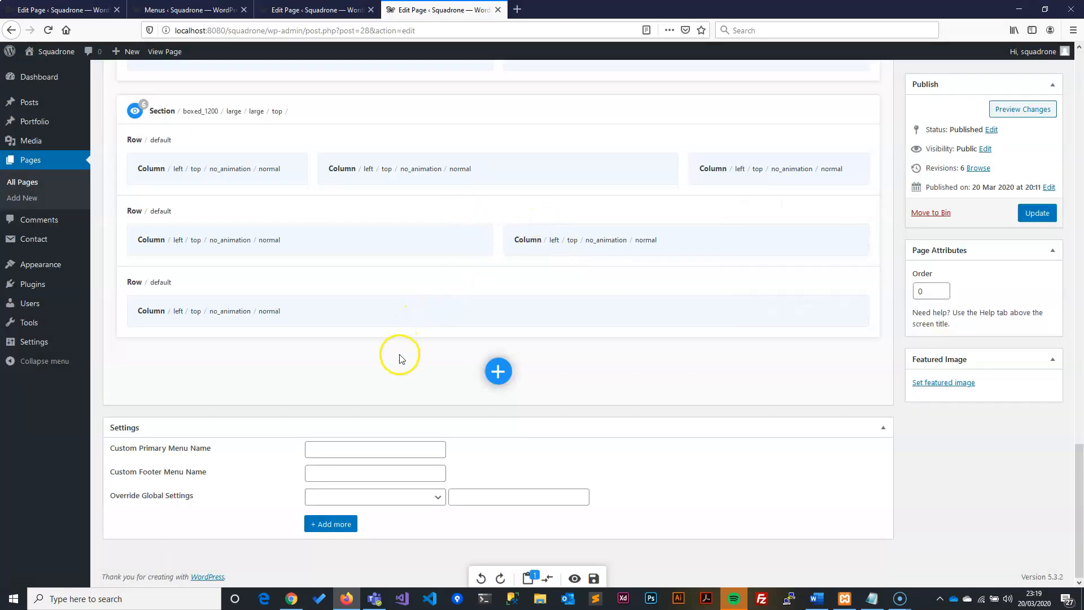
# Step: Give the fourth section's three-column row a custom 1/6+4/6+1/6 column layout
pyautogui.scroll(5, 228, 174)
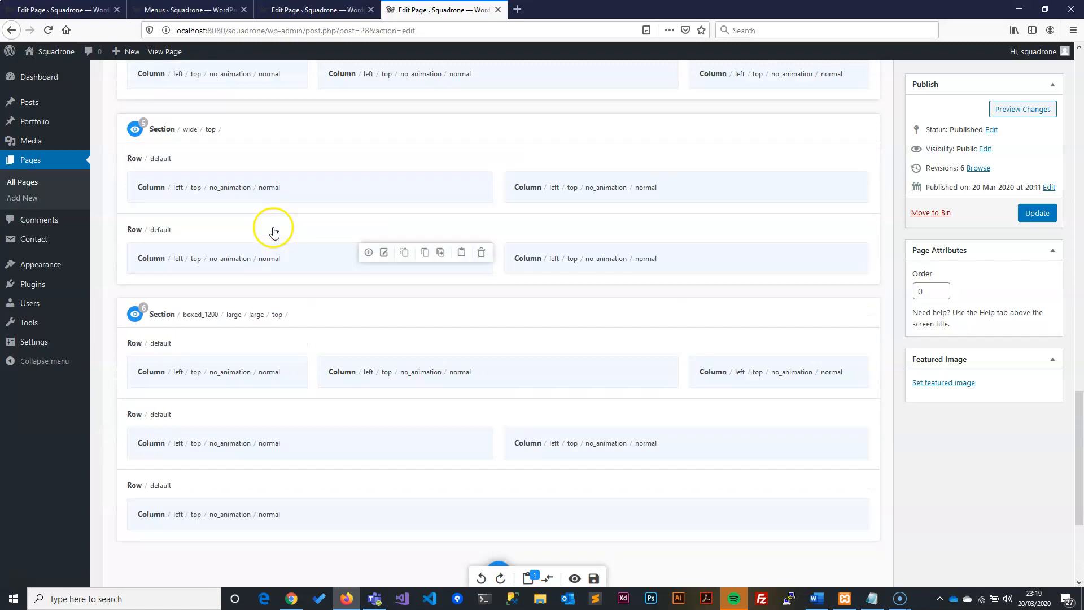
pyautogui.scroll(3, 273, 231)
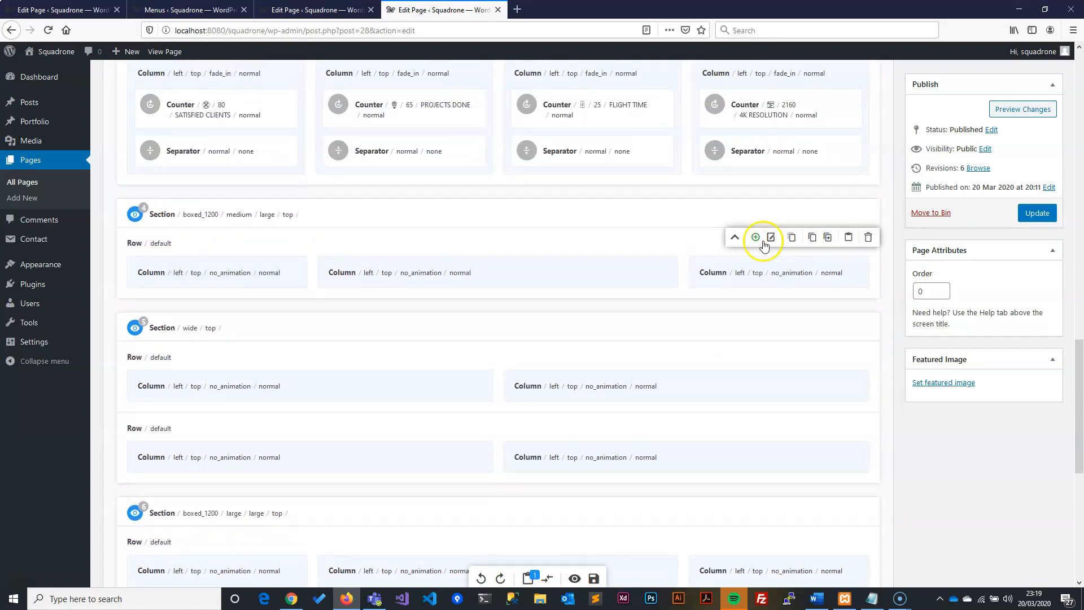
pyautogui.click(755, 238)
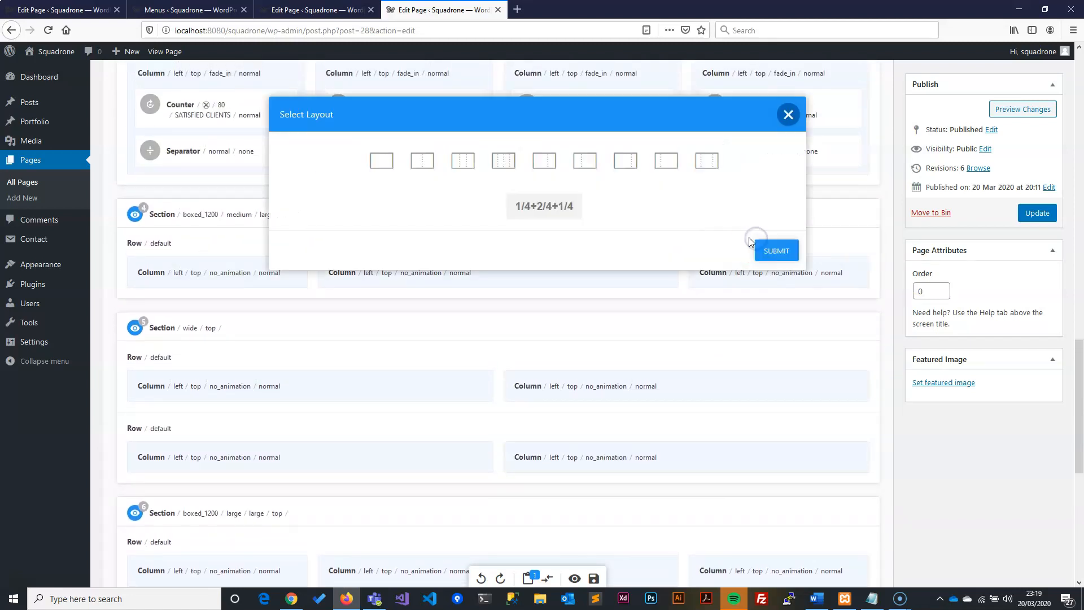
pyautogui.moveTo(497, 206); pyautogui.dragTo(593, 207)
pyautogui.write('1')
pyautogui.click(549, 207)
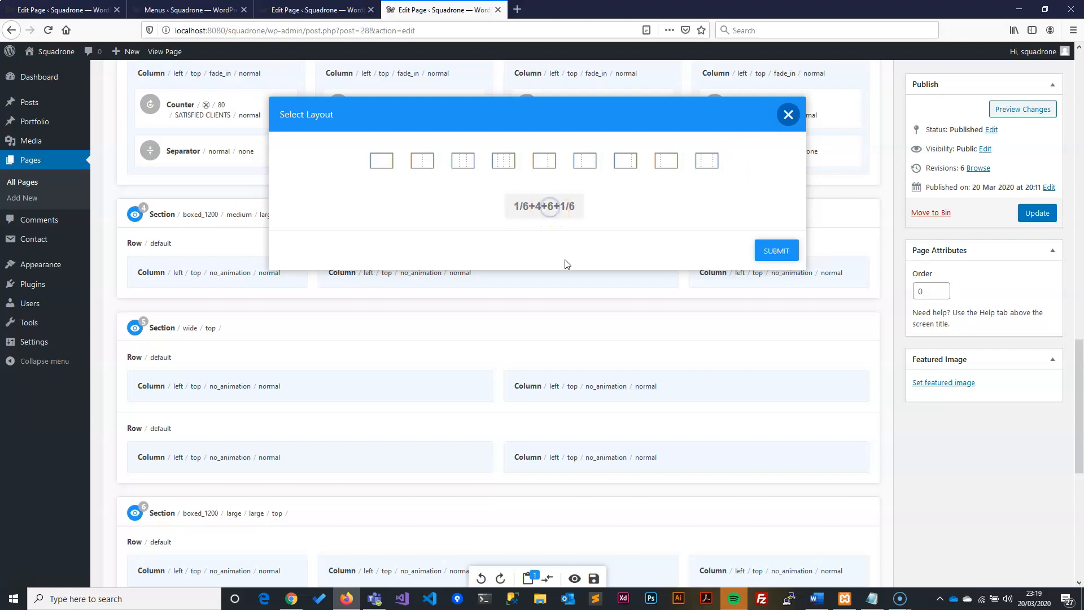
pyautogui.press('BackSpace')
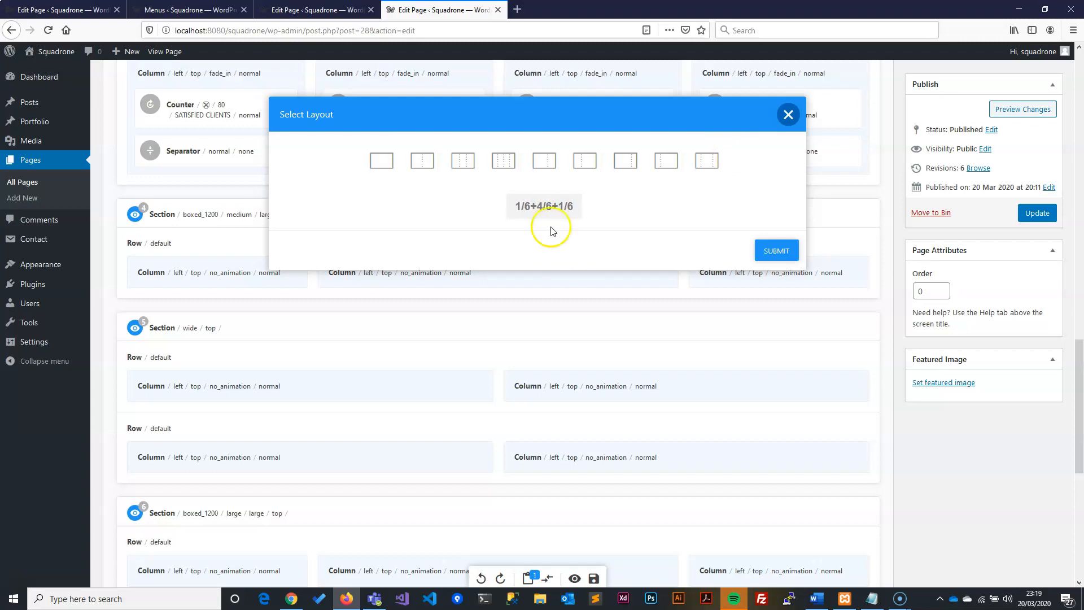
pyautogui.click(776, 250)
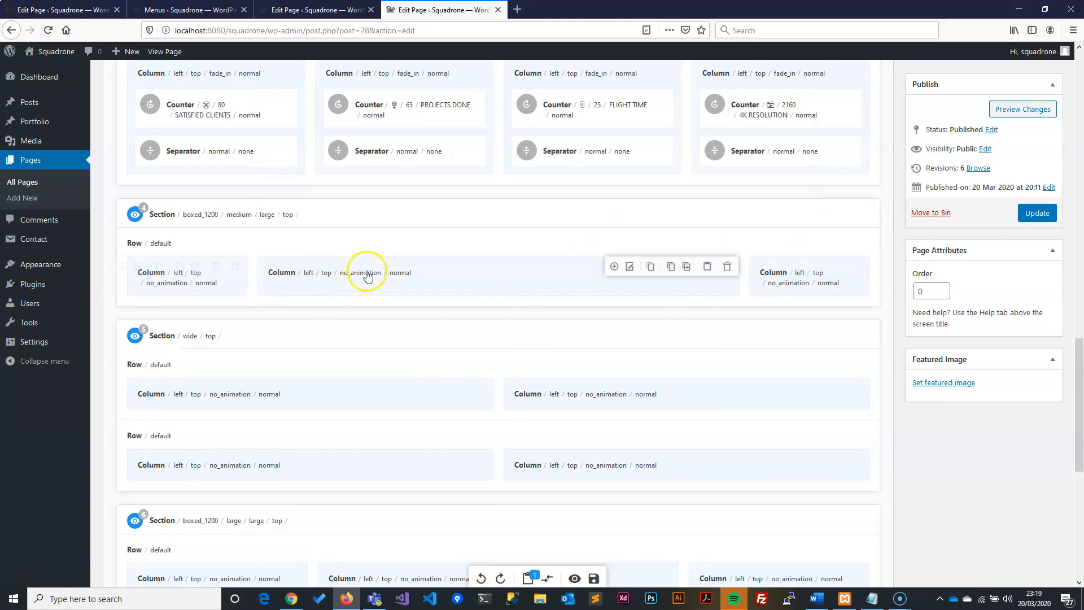
# Step: Add an Image element to the wide middle column of the fourth section's row
pyautogui.scroll(-3, 585, 376)
pyautogui.scroll(-4, 584, 376)
pyautogui.scroll(5, 584, 375)
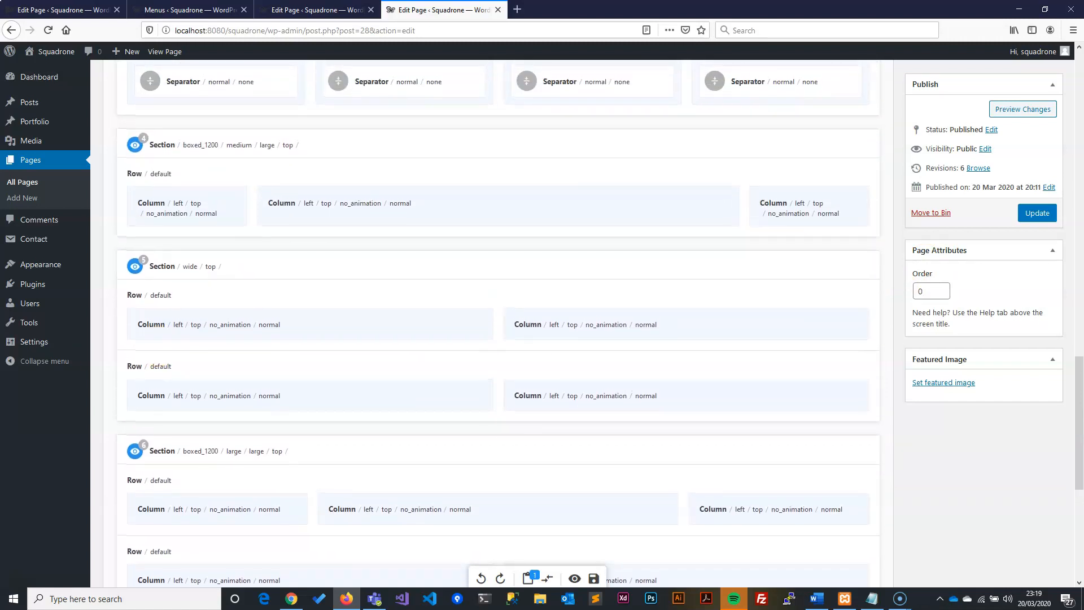
pyautogui.hotkey('alt', 'Tab')
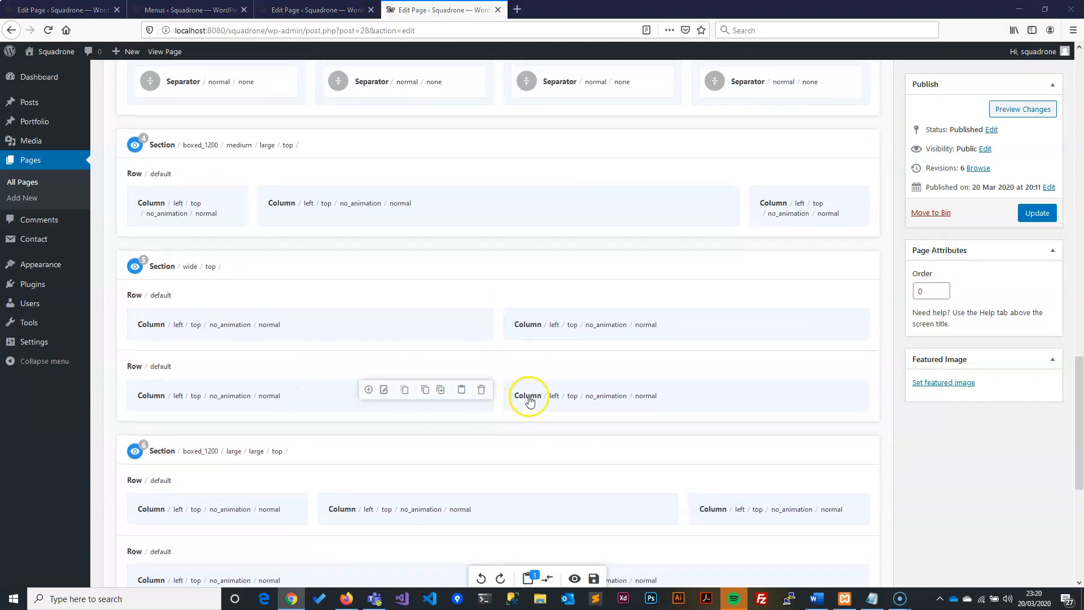
pyautogui.moveTo(404, 265)
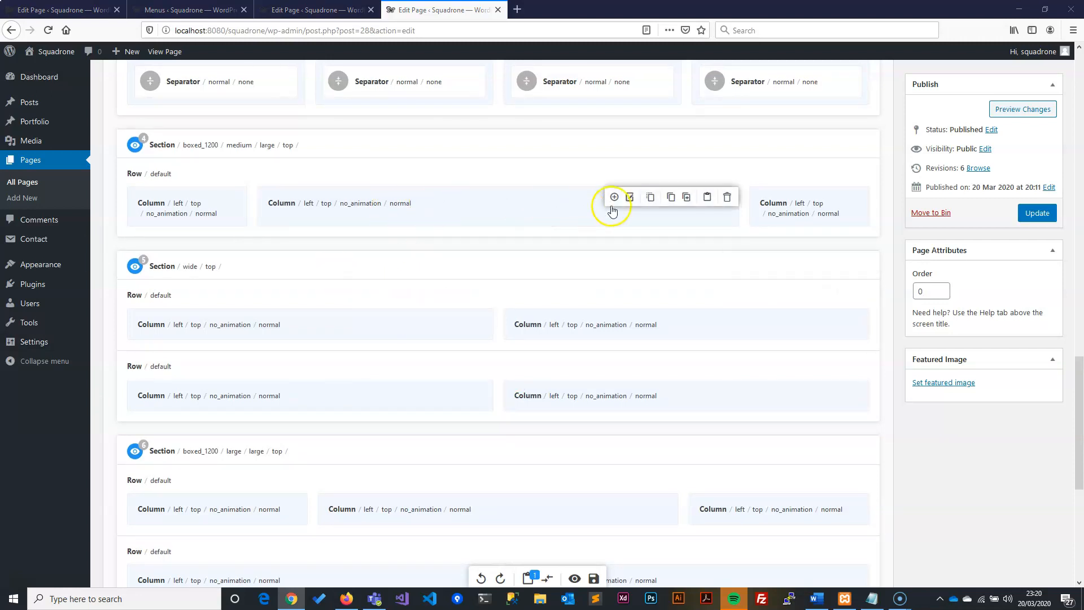
pyautogui.click(617, 196)
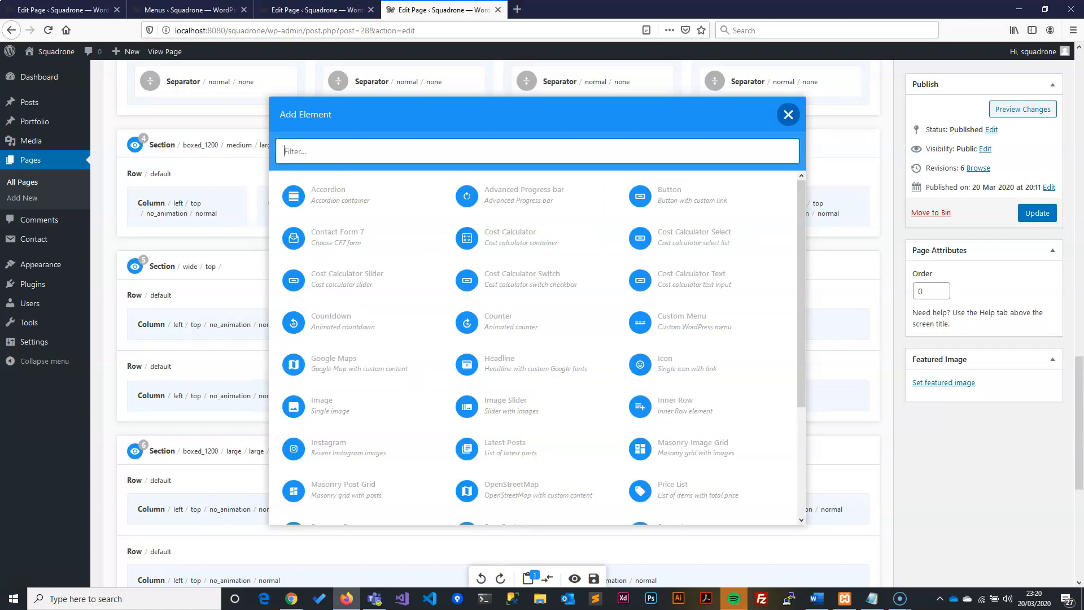
pyautogui.hotkey('alt', 'Tab')
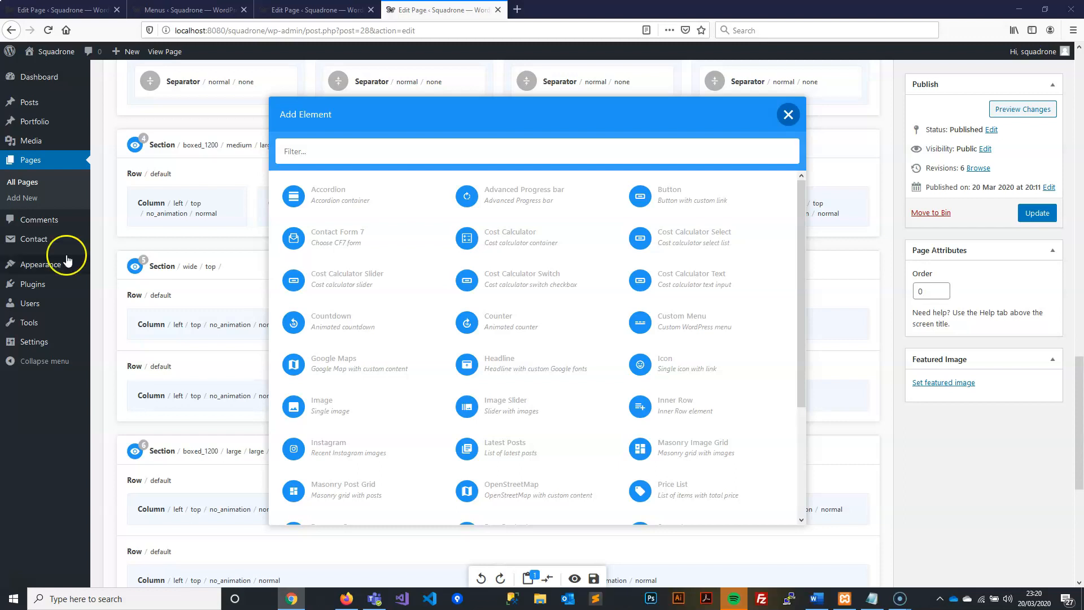
pyautogui.click(328, 152)
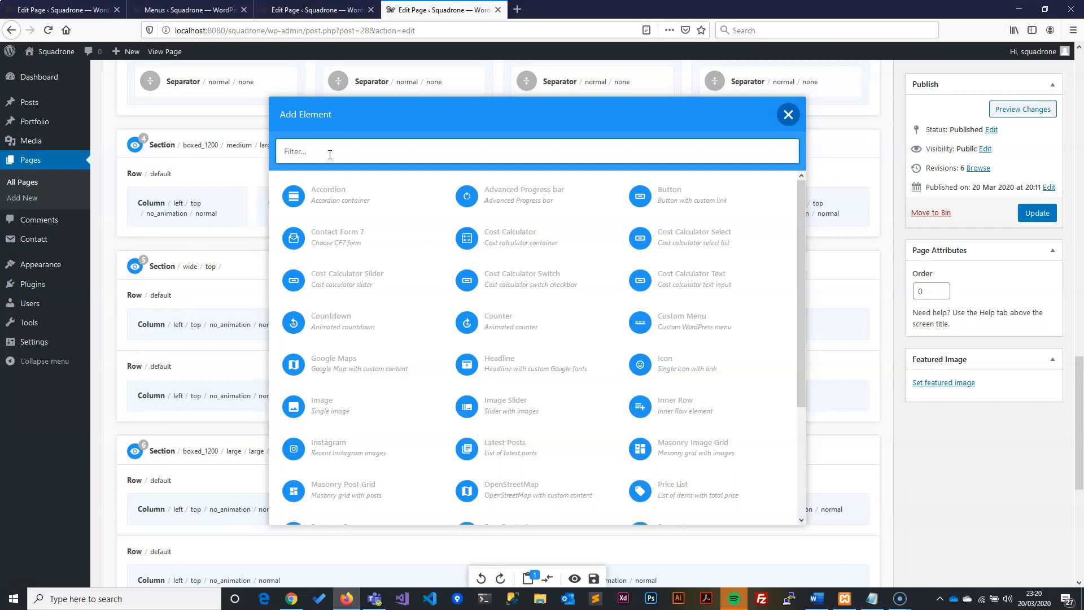
pyautogui.write('image')
pyautogui.click(423, 204)
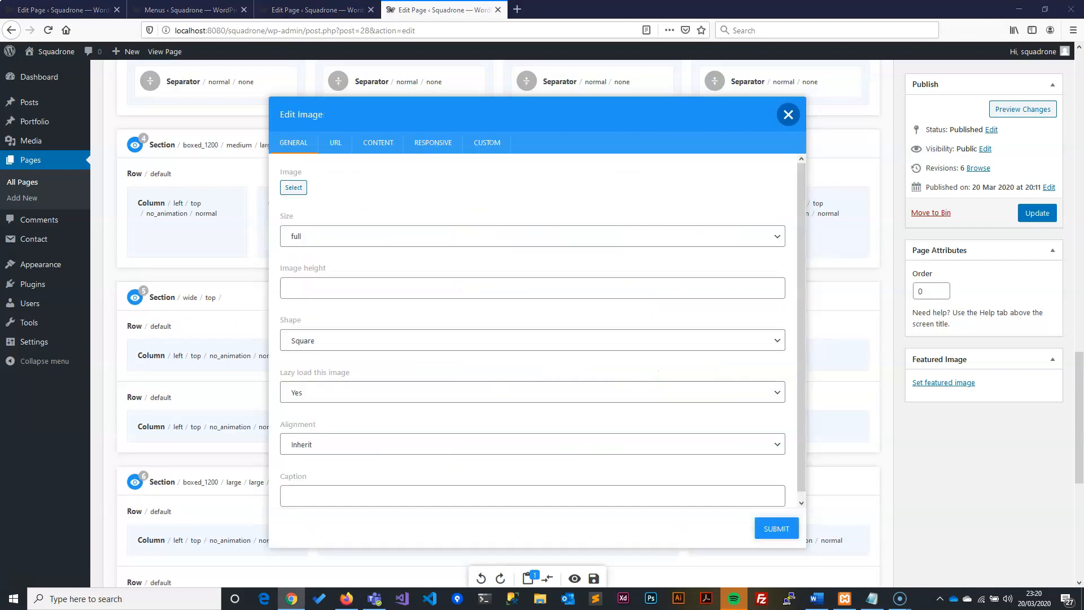
# Step: Upload inner_product_05.png to the media library and use it as the element's image
pyautogui.click(293, 188)
pyautogui.moveTo(0, 378); pyautogui.dragTo(155, 377)
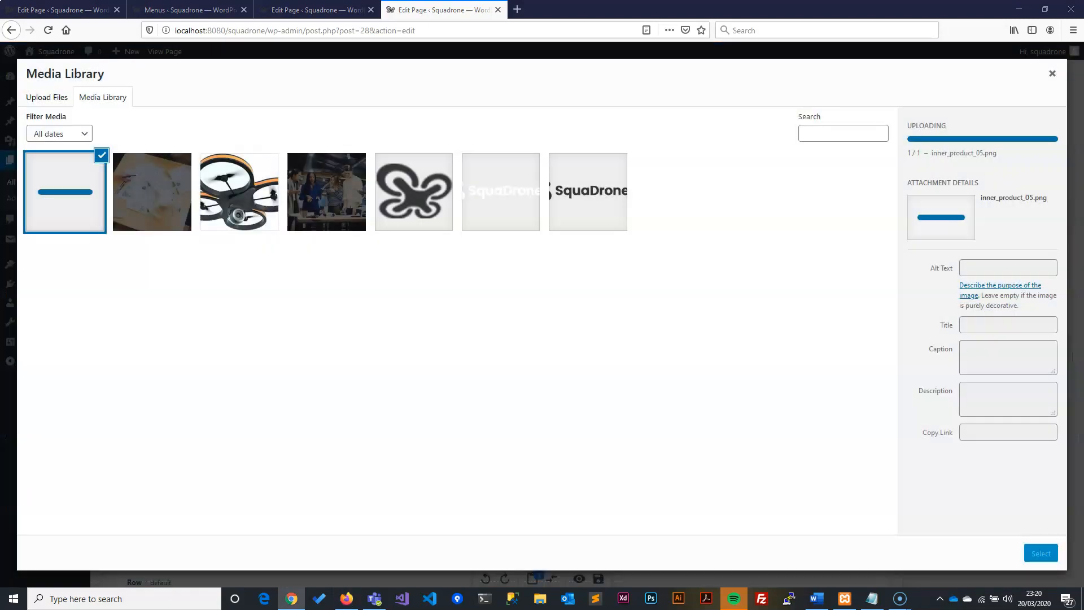
pyautogui.press('Escape')
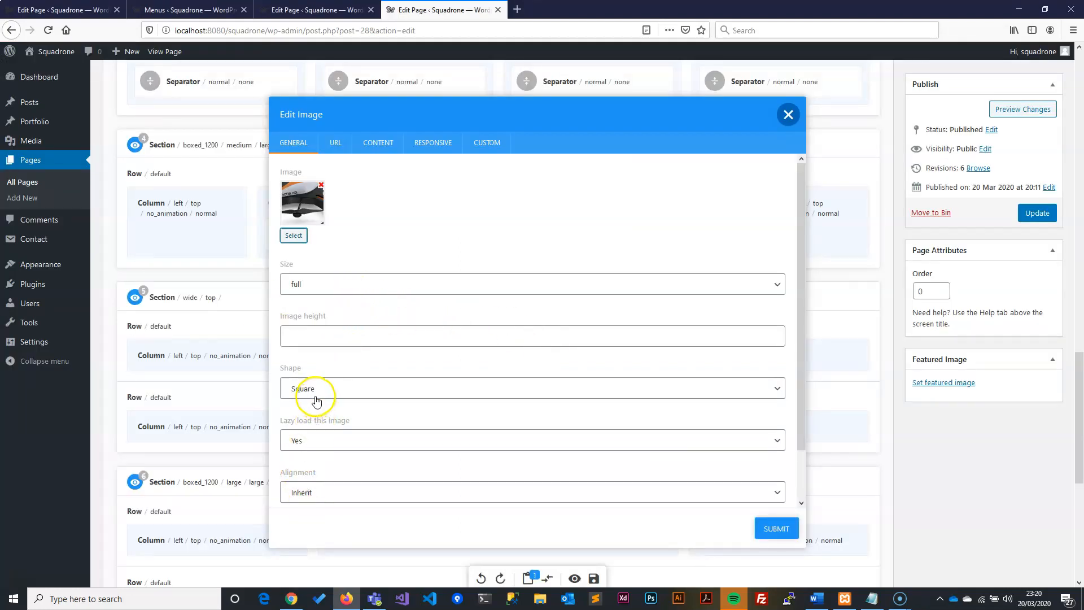
# Step: Set lazy loading of the image to No, look through its URL and content options, and submit the element
pyautogui.click(307, 439)
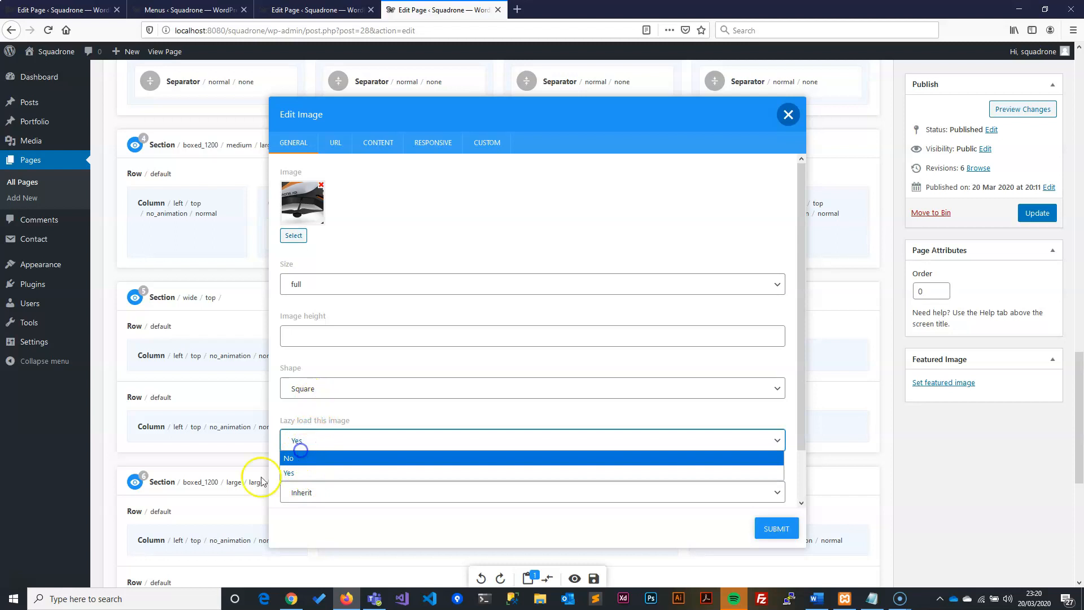
pyautogui.click(300, 454)
pyautogui.scroll(-3, 411, 433)
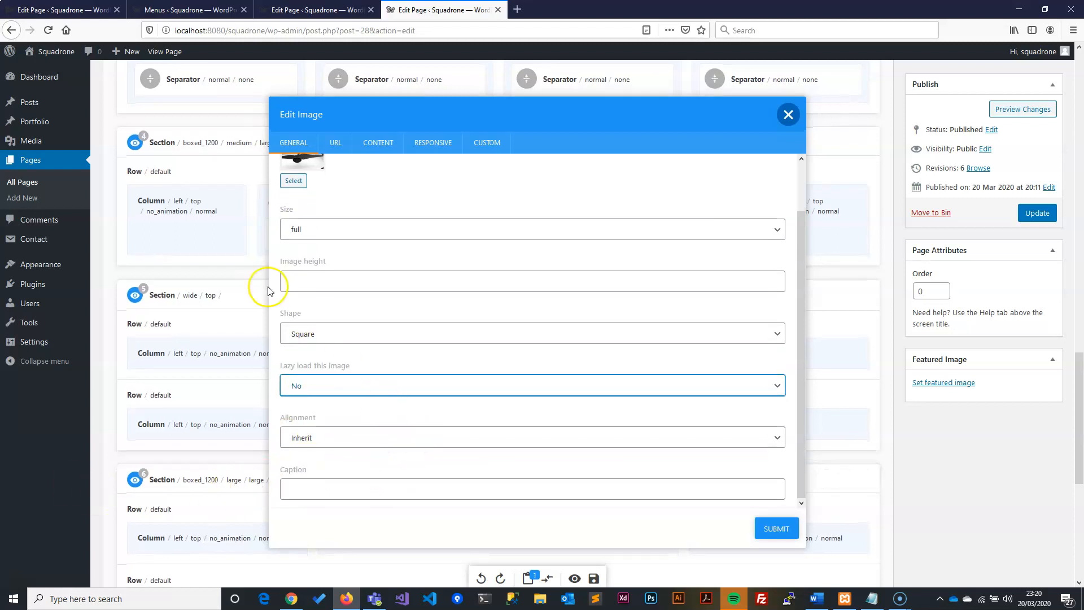
pyautogui.hotkey('alt', 'Tab')
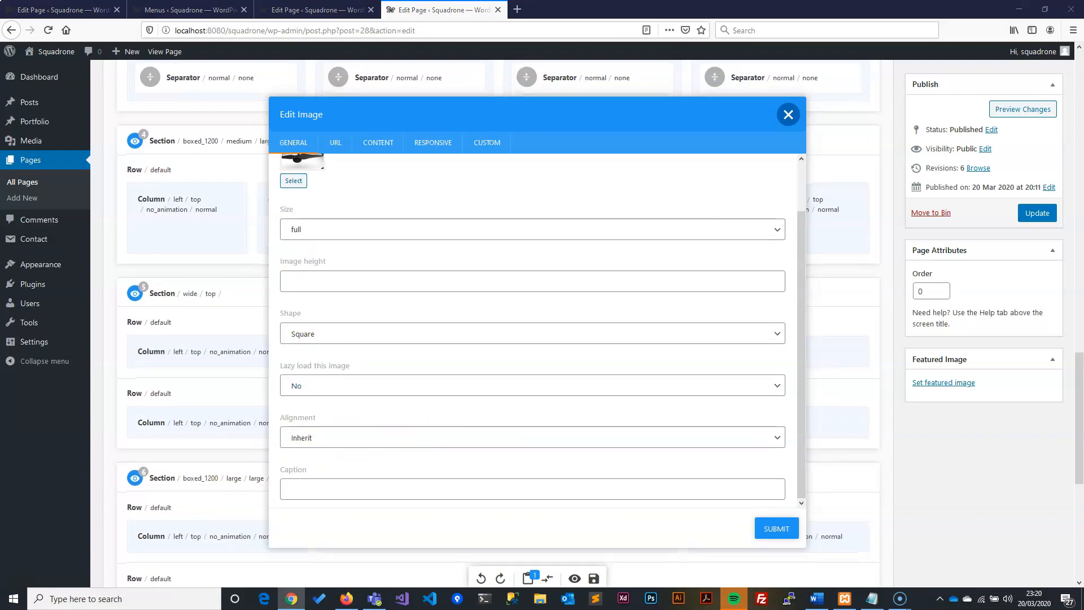
pyautogui.click(336, 142)
pyautogui.click(377, 142)
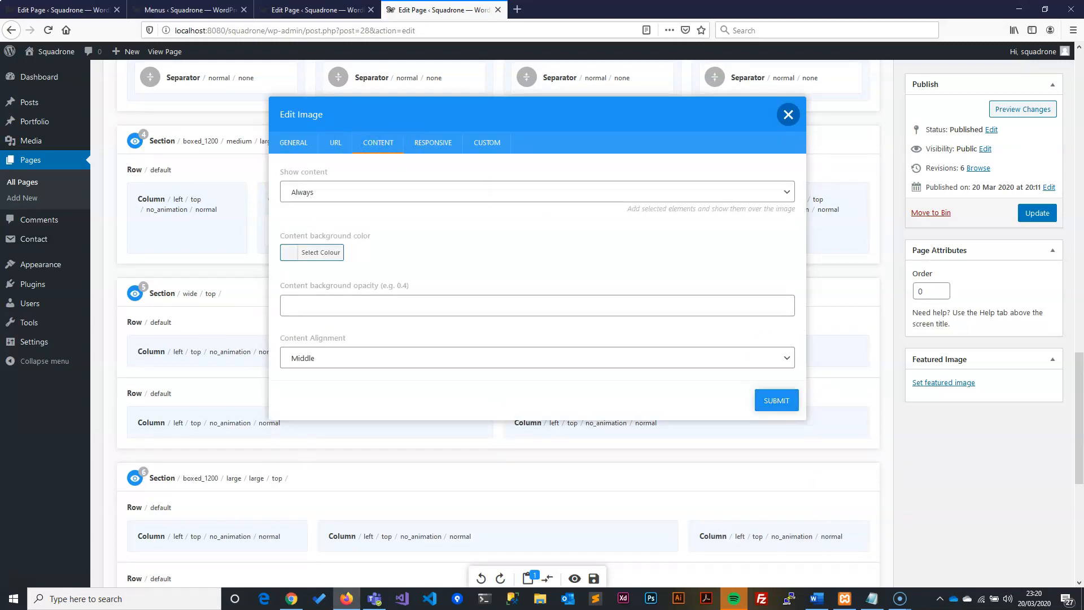
pyautogui.click(772, 401)
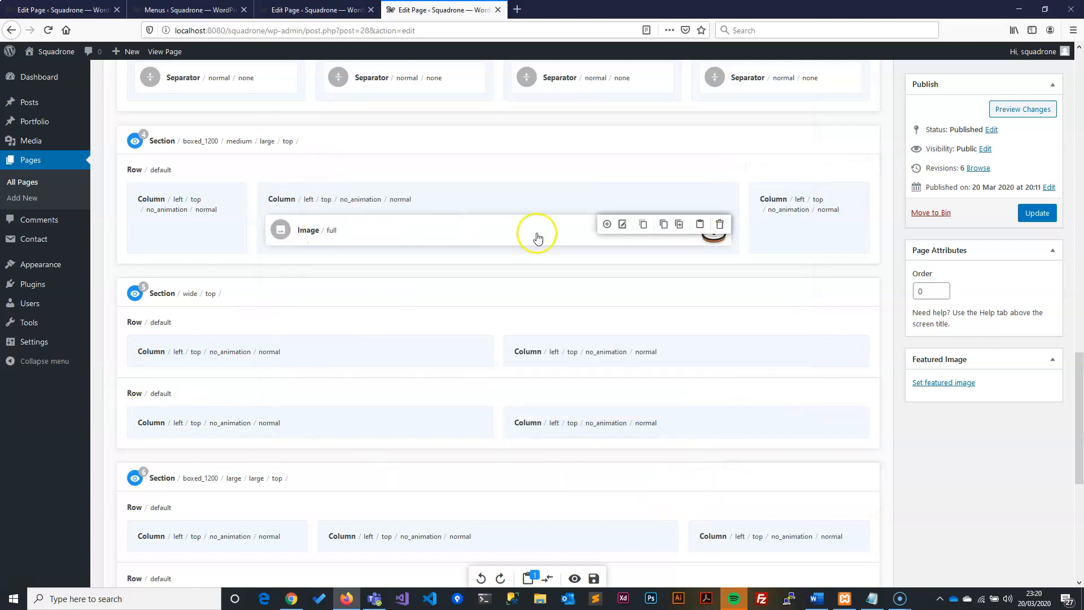
# Step: Add a Separator with Normal bottom spacing below the image in the fourth section's middle column
pyautogui.hotkey('alt', 'Tab')
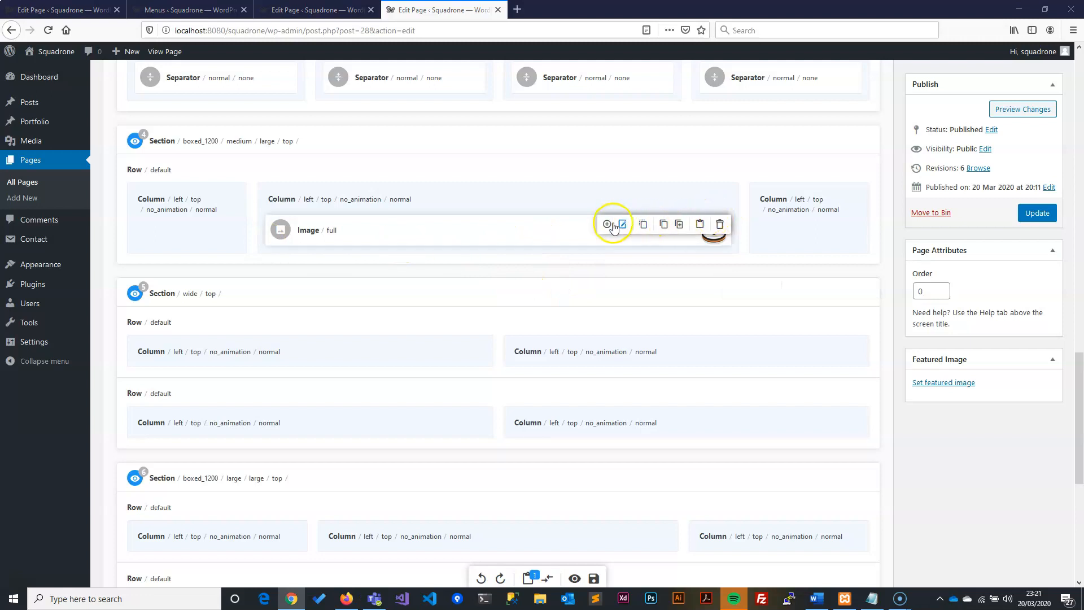
pyautogui.click(614, 193)
pyautogui.write('sep')
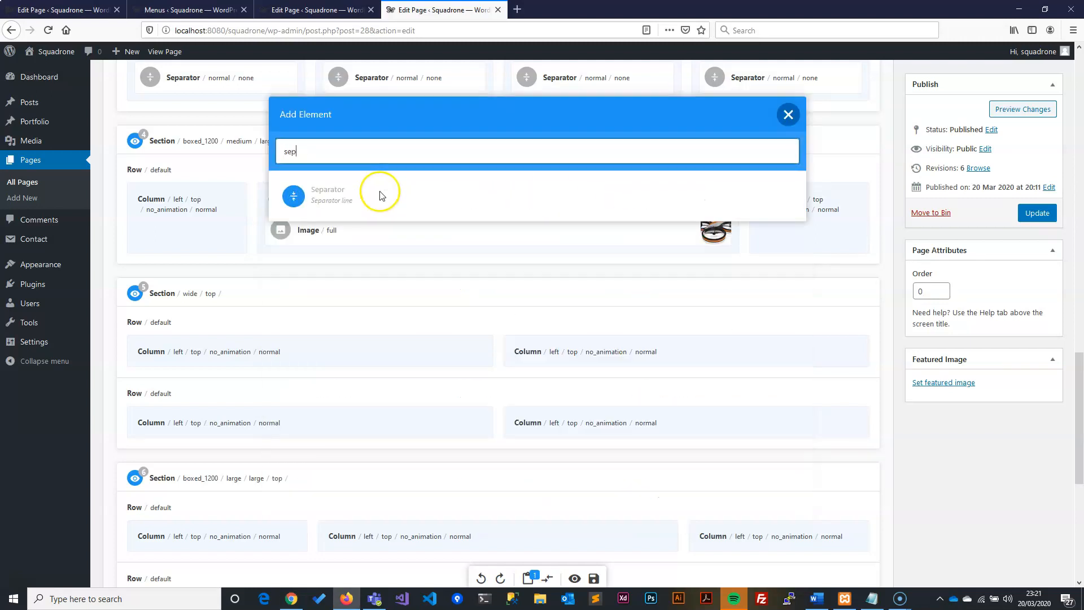
pyautogui.click(329, 204)
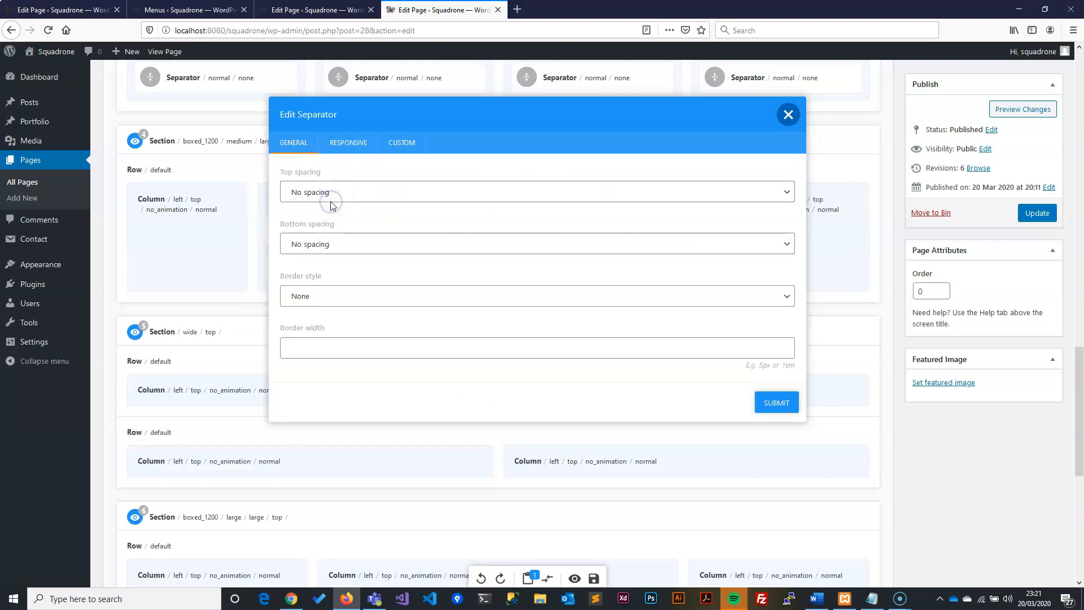
pyautogui.click(345, 245)
pyautogui.click(309, 308)
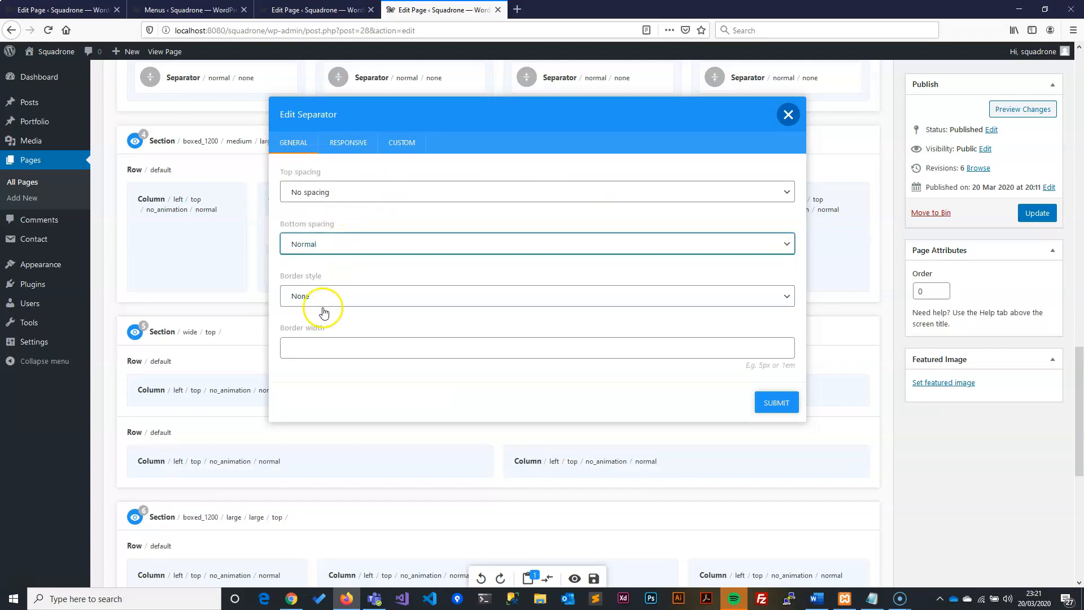
pyautogui.click(773, 403)
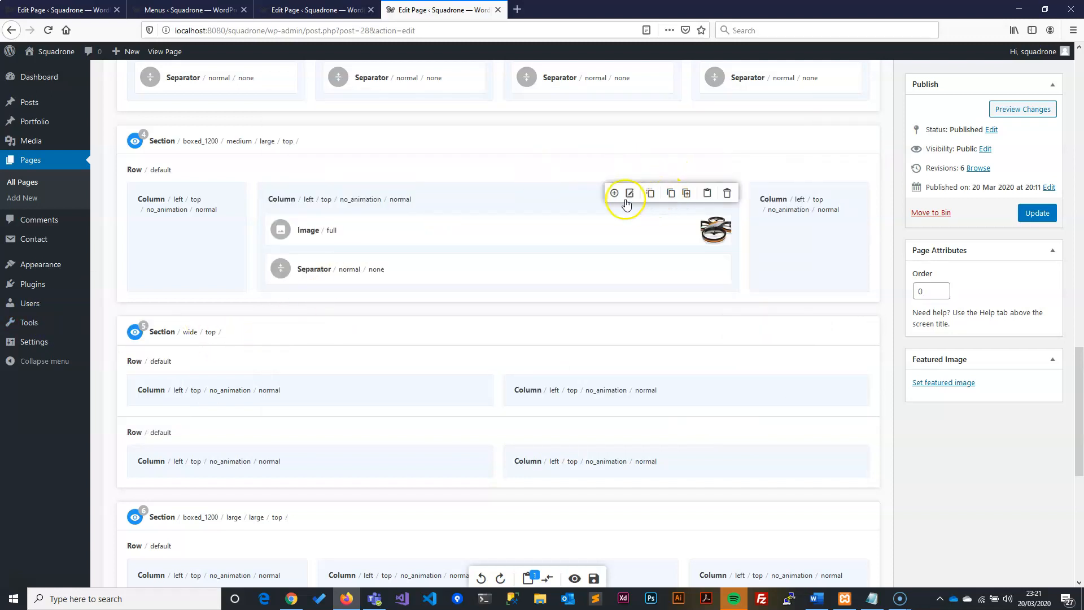
# Step: Add a Headline element to the fourth section's middle column and enter "AERIAL PHOTOGRAPHY" as its superheadline
pyautogui.click(615, 194)
pyautogui.write('head')
pyautogui.click(363, 194)
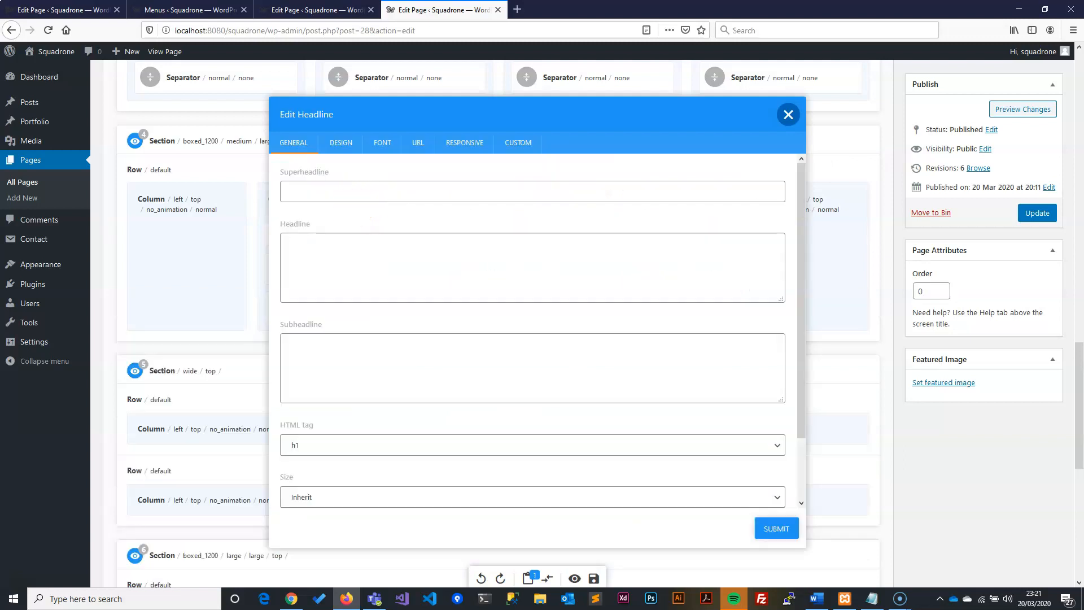
pyautogui.hotkey('alt', 'Tab')
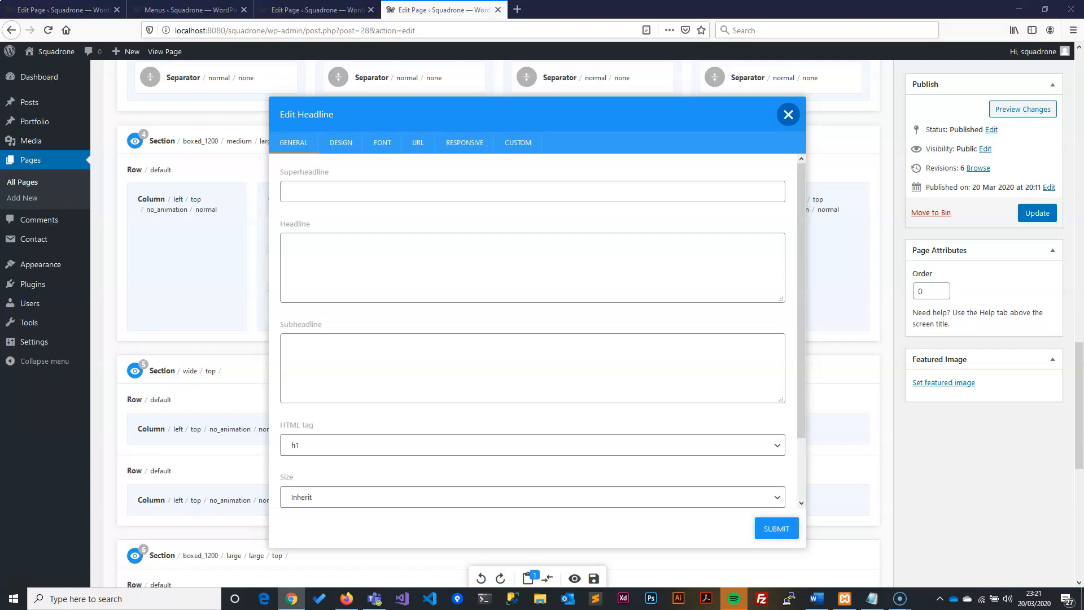
pyautogui.click(350, 185)
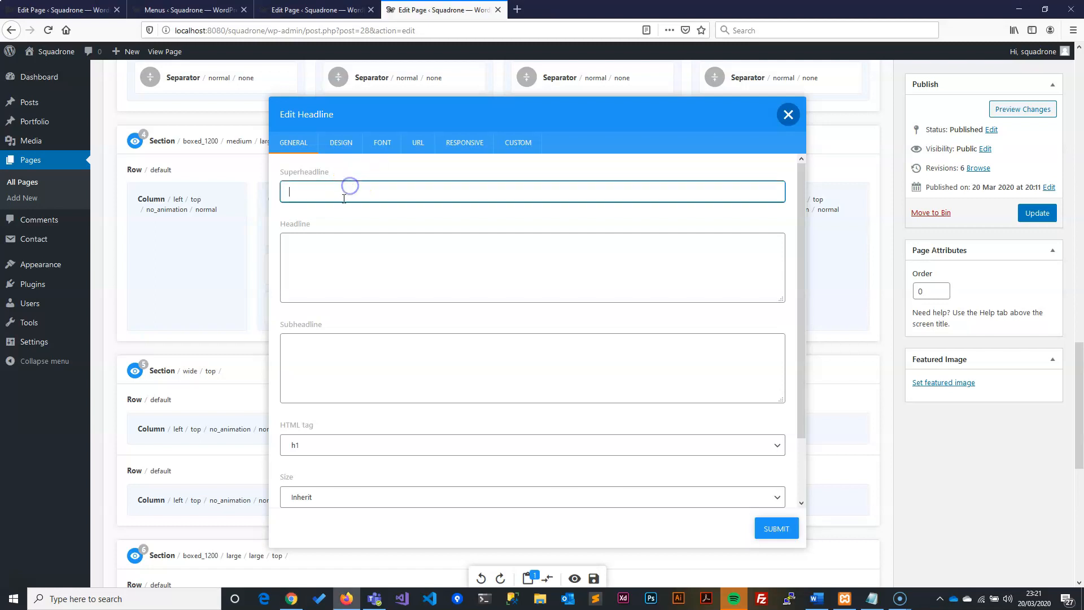
pyautogui.write('AERIAL PHOTOGRAPHY')
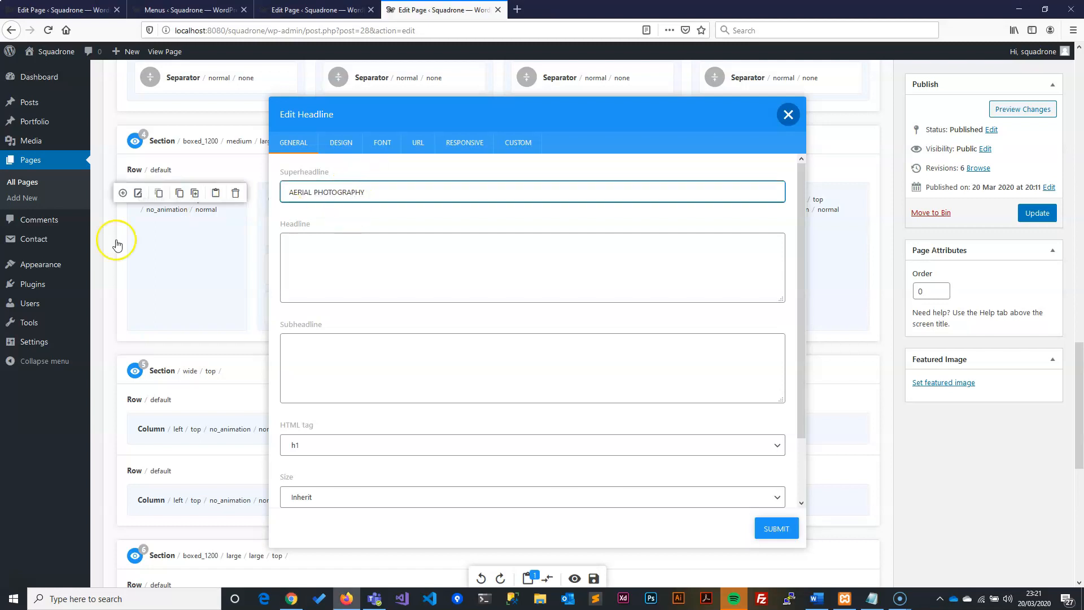
pyautogui.hotkey('alt', 'Tab')
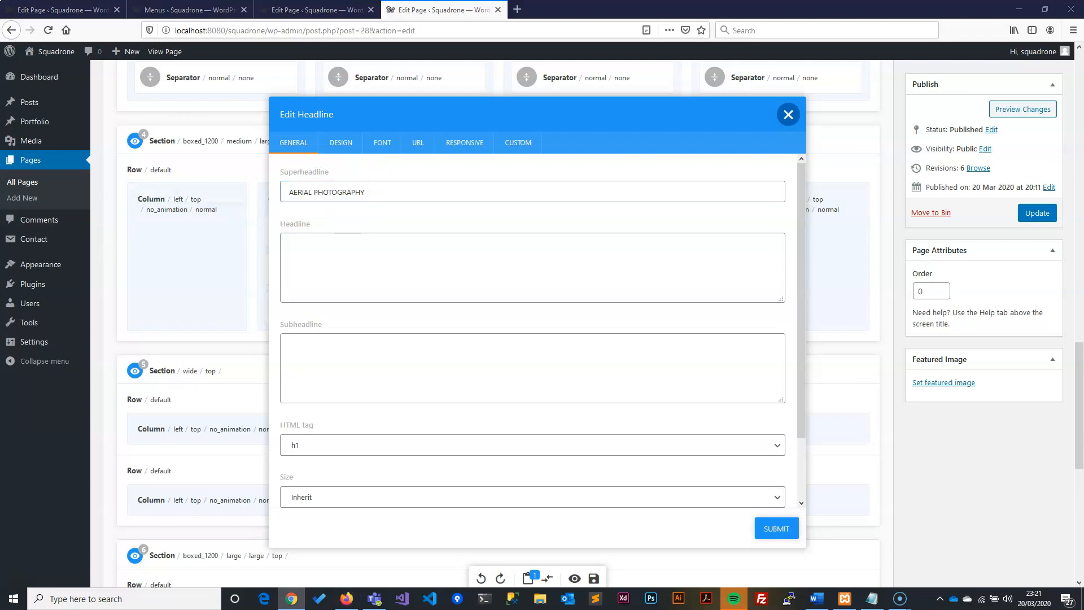
# Step: Enter the headline "We Use The Best Drones & Peripheral Devices" and the subheadline paragraph beginning "The big standout-feature here is the 2.5 mile range."
pyautogui.click(407, 249)
pyautogui.write('We Use The Best Drones & Peripheral Devices')
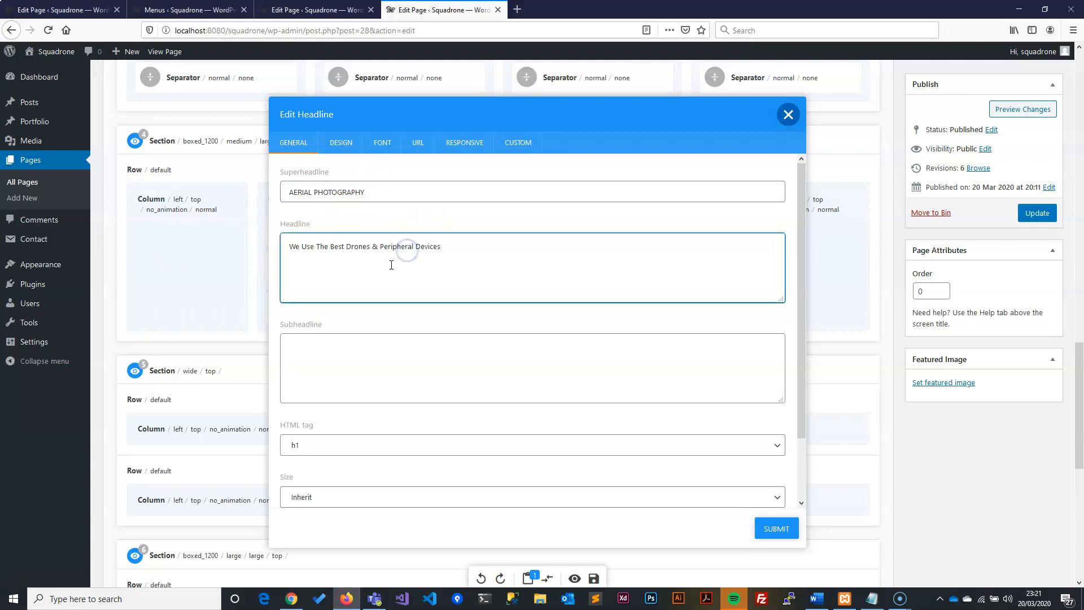
pyautogui.hotkey('alt', 'Tab')
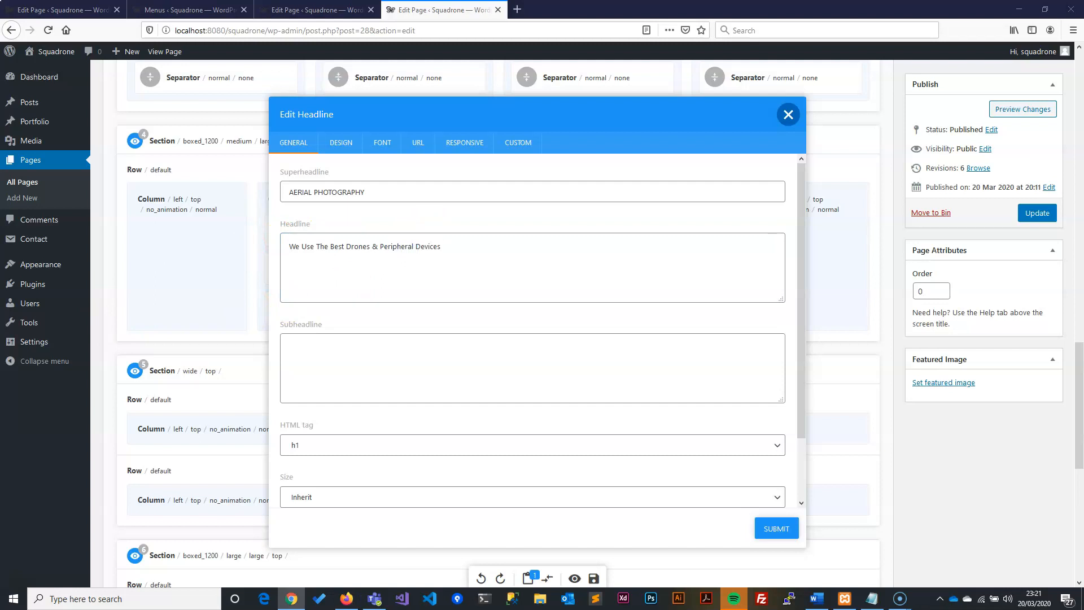
pyautogui.click(419, 367)
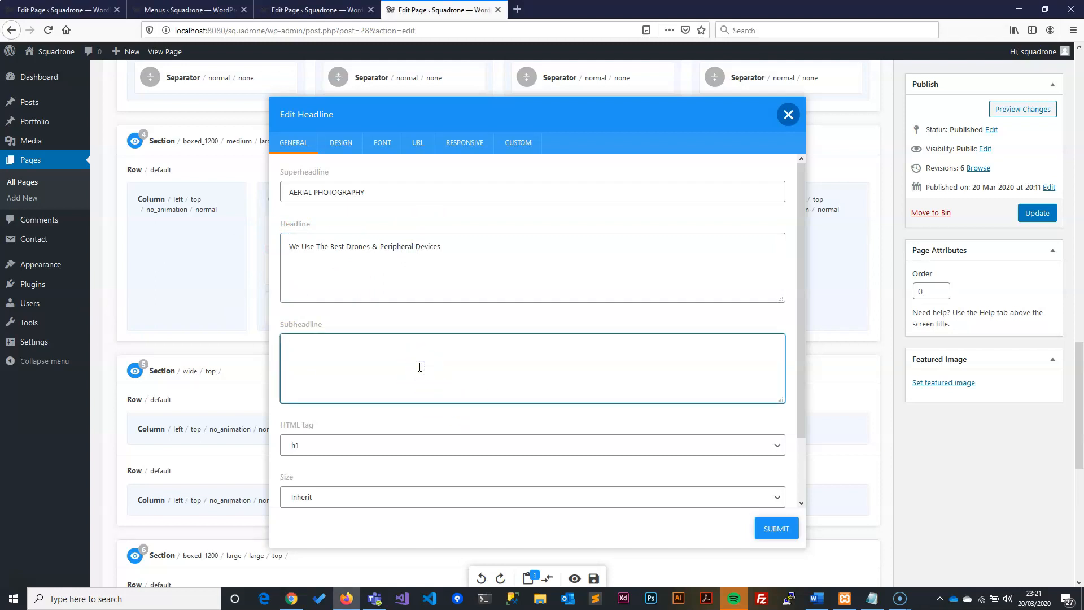
pyautogui.write("The big standout-feature here is the 2.5 mile range. That's more than twice the range of the X-Star Premium Drone! If you're familiar with the Phantom 3 Pro, then you might be wondering what the Phantom 3 SE is missing.")
# Step: Set the headline element's HTML tag to h2 and its size to Normal
pyautogui.click(339, 446)
pyautogui.click(332, 474)
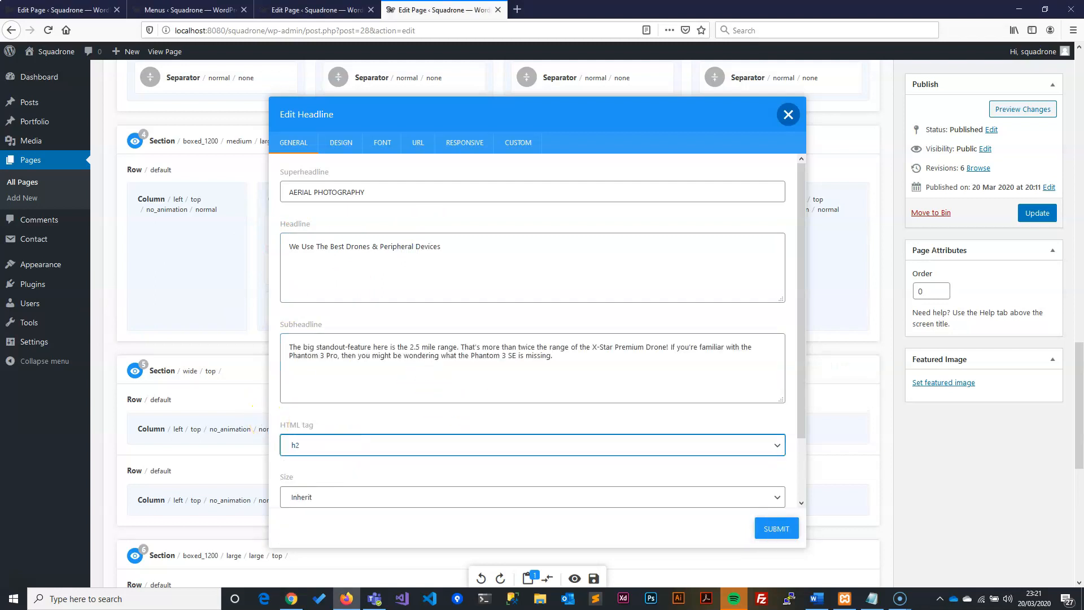
pyautogui.click(331, 498)
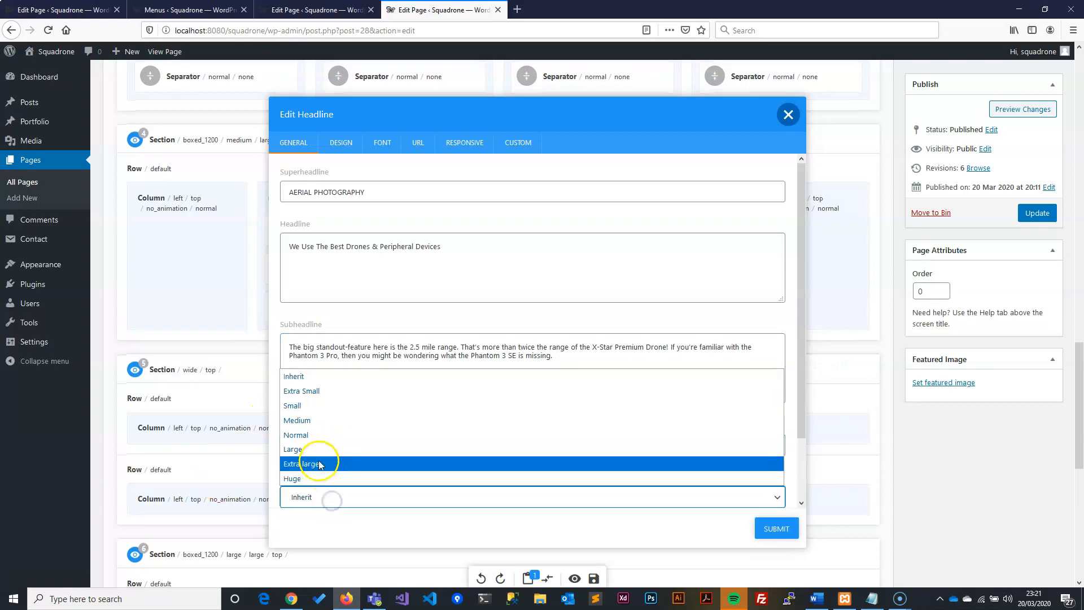
pyautogui.click(312, 436)
pyautogui.scroll(-2, 402, 443)
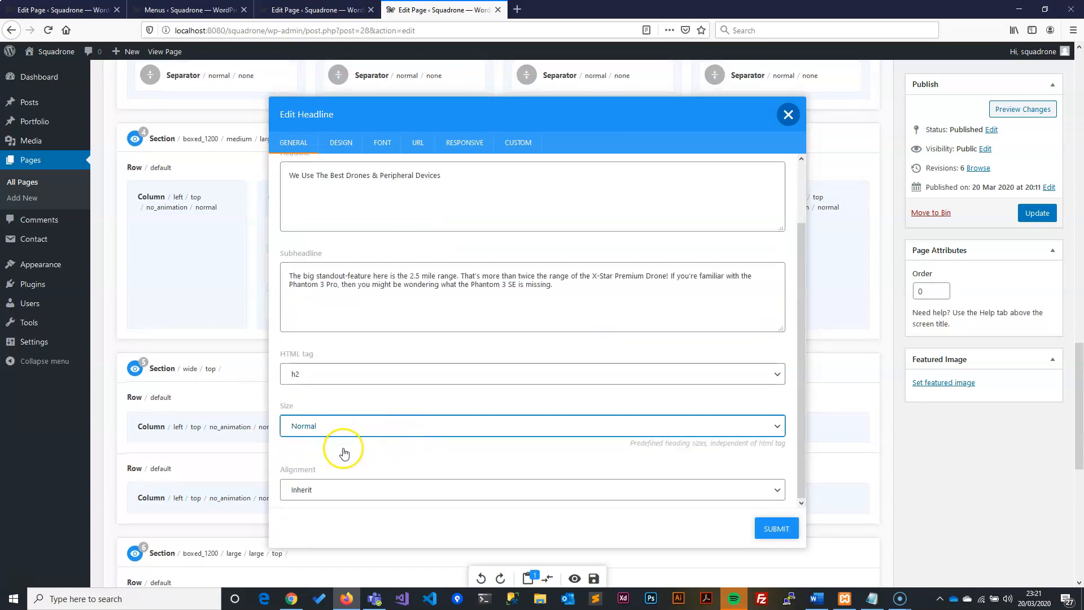
# Step: Look through the headline's design and font options and submit the element
pyautogui.hotkey('alt', 'Tab')
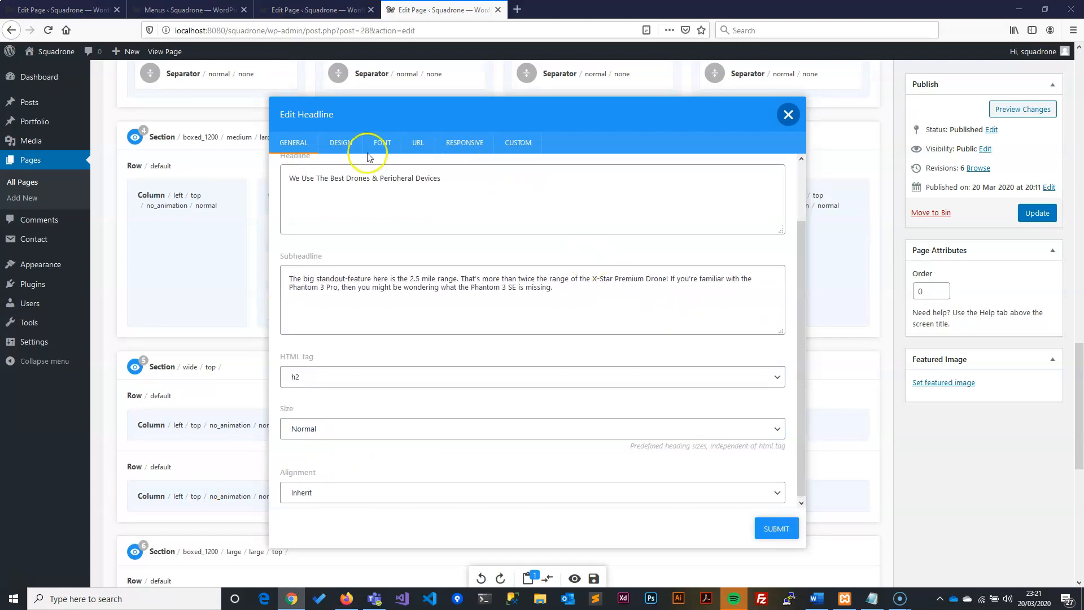
pyautogui.click(341, 144)
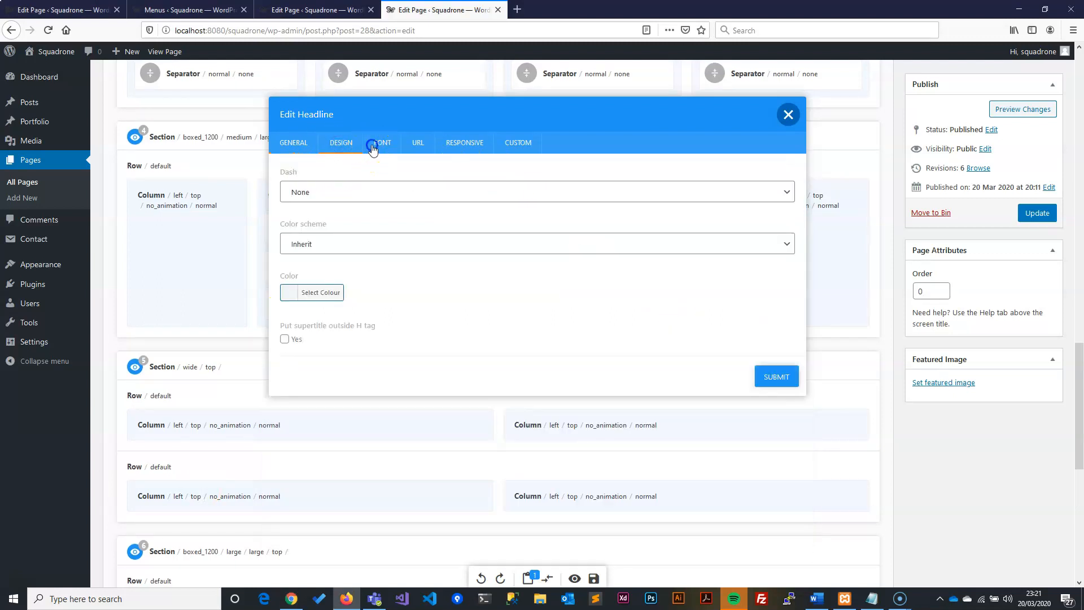
pyautogui.click(375, 146)
pyautogui.hotkey('alt', 'Tab')
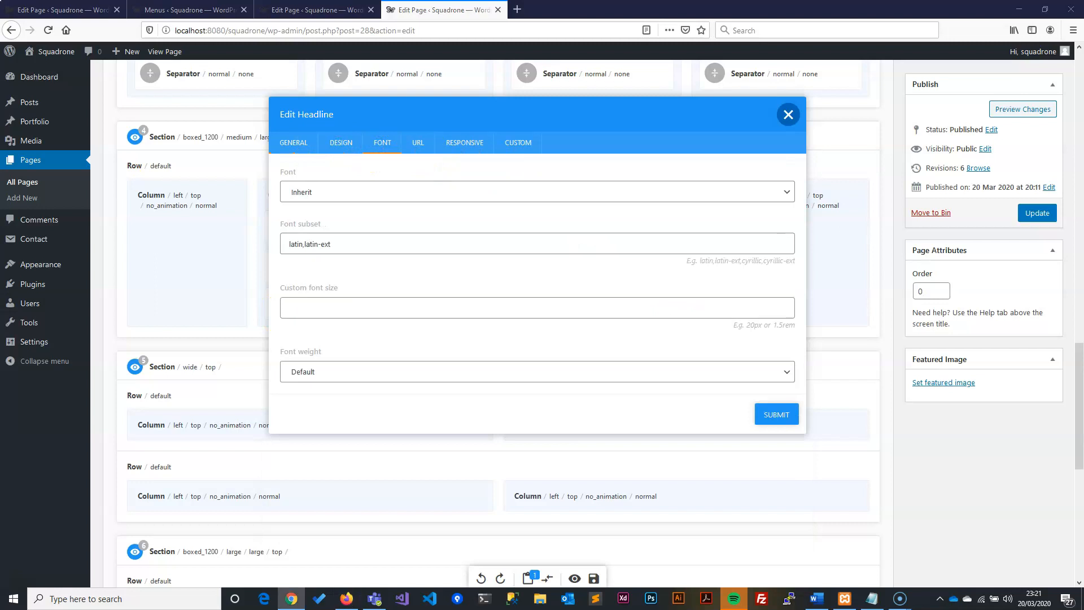
pyautogui.click(775, 415)
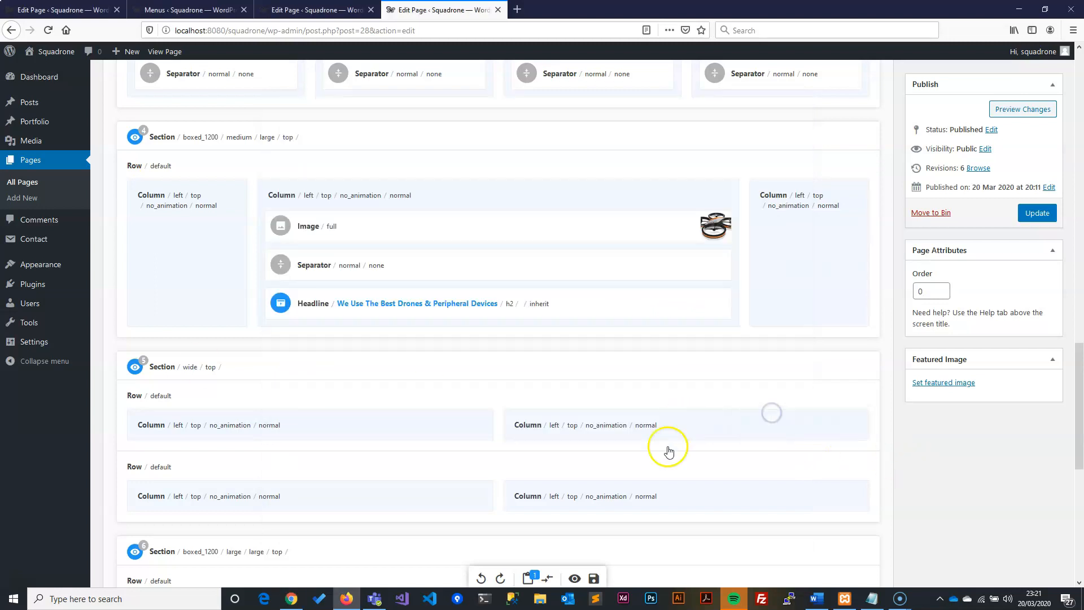
# Step: Duplicate the separator in the fourth section's middle column and place the copy below the headline
pyautogui.hotkey('alt', 'Tab')
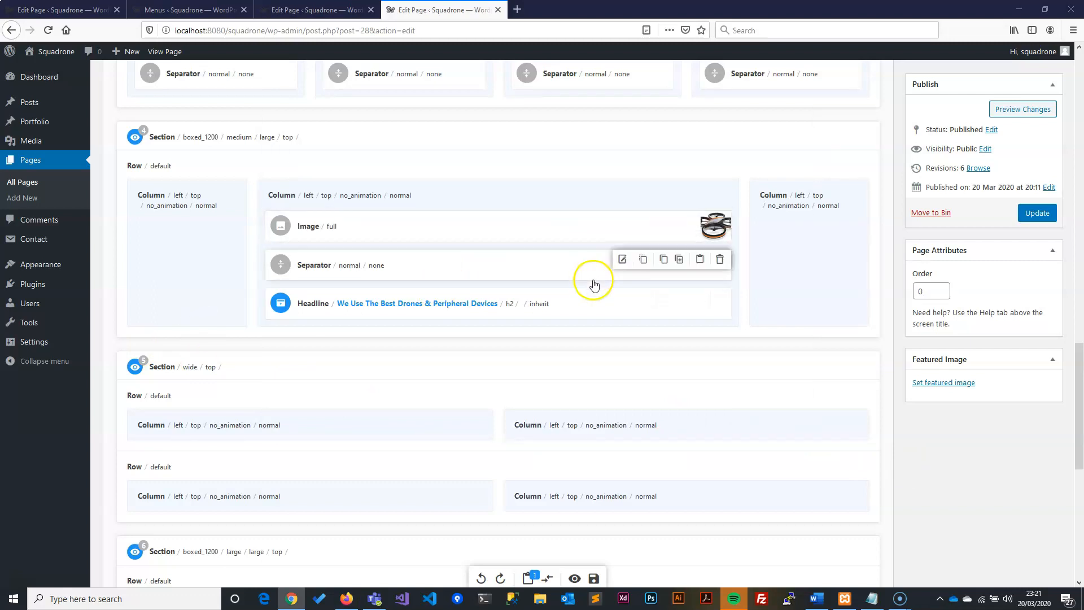
pyautogui.click(663, 258)
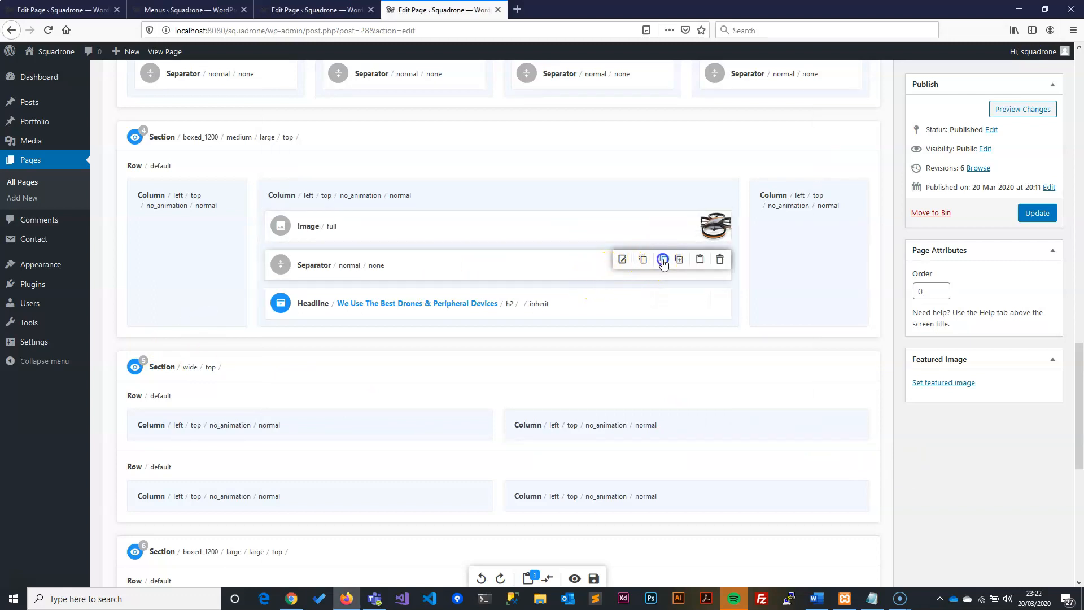
pyautogui.moveTo(459, 307); pyautogui.dragTo(465, 365)
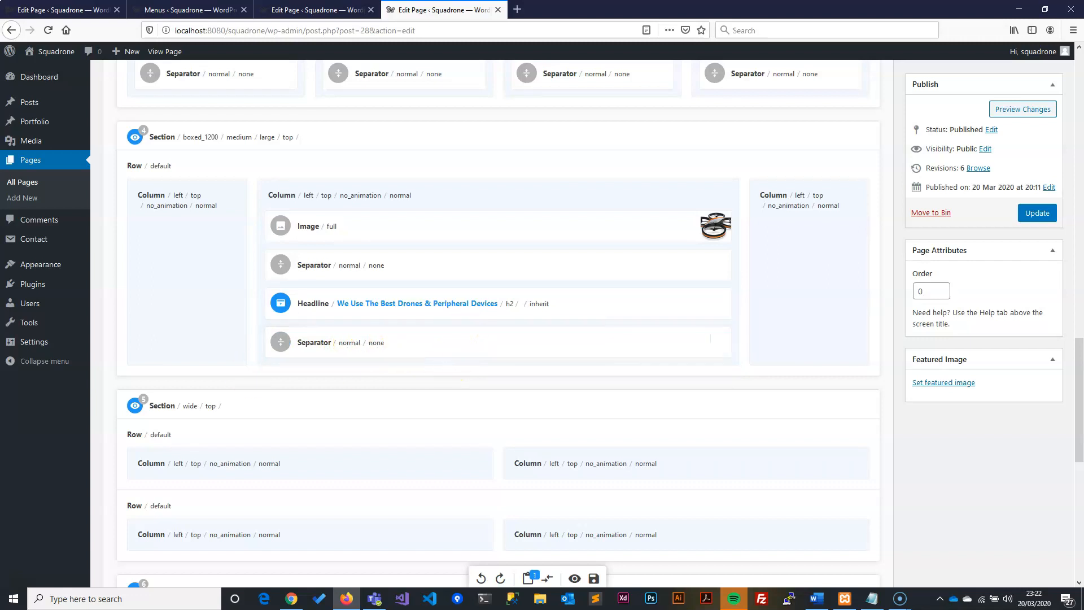
# Step: Check the reference page in Chrome and add an Image Slider element to the fourth section's middle column
pyautogui.click(291, 598)
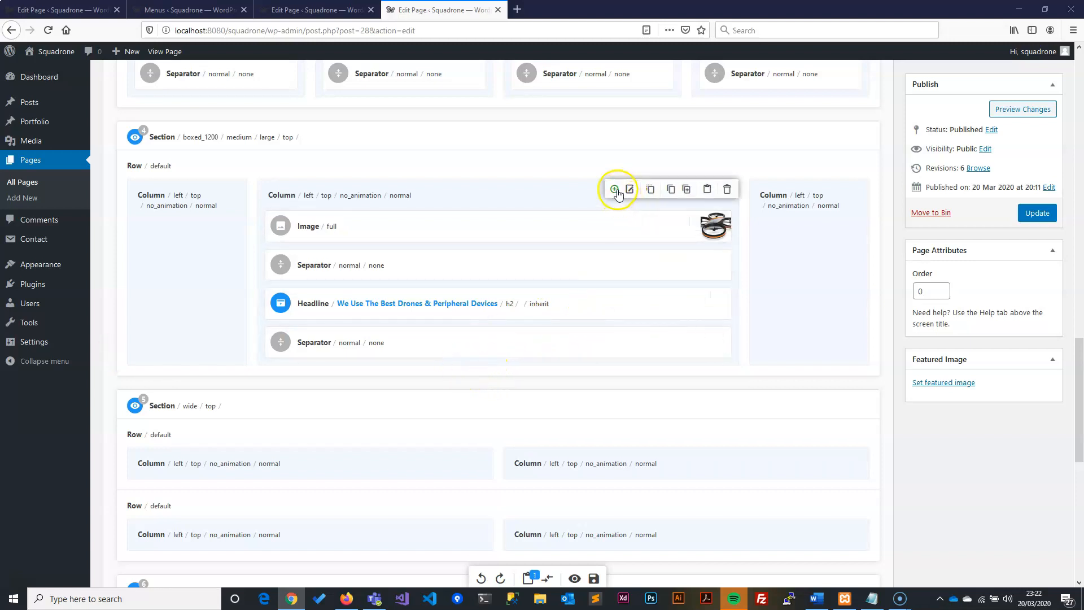
pyautogui.click(614, 189)
pyautogui.write('slide')
pyautogui.click(316, 230)
pyautogui.click(301, 191)
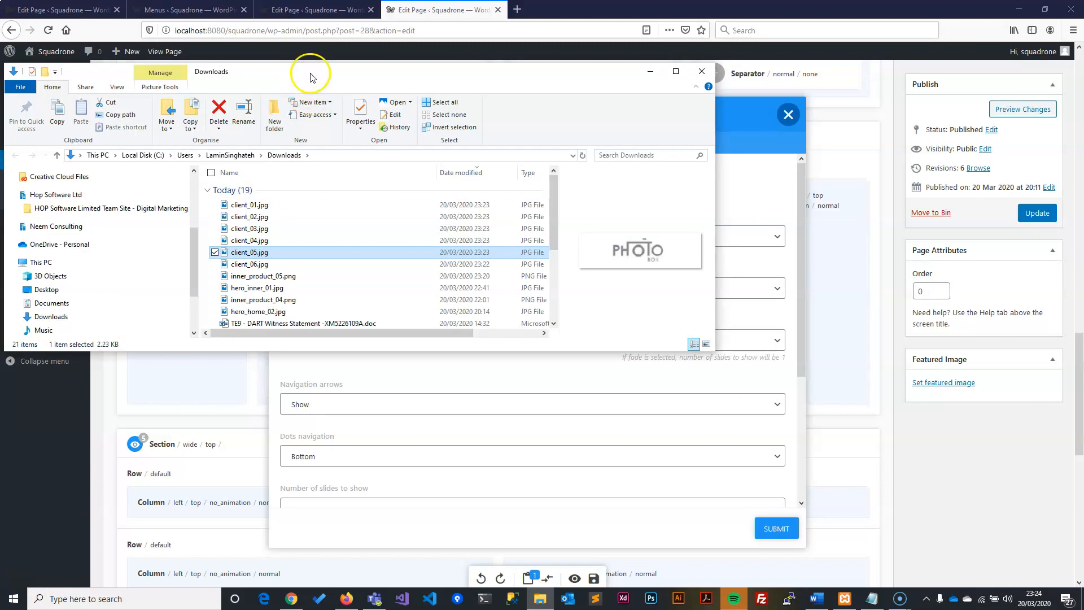
# Step: Upload client_01.jpg through client_06.jpg from the Downloads folder to the media library and use all six as the slider's images
pyautogui.moveTo(307, 73); pyautogui.dragTo(535, 242)
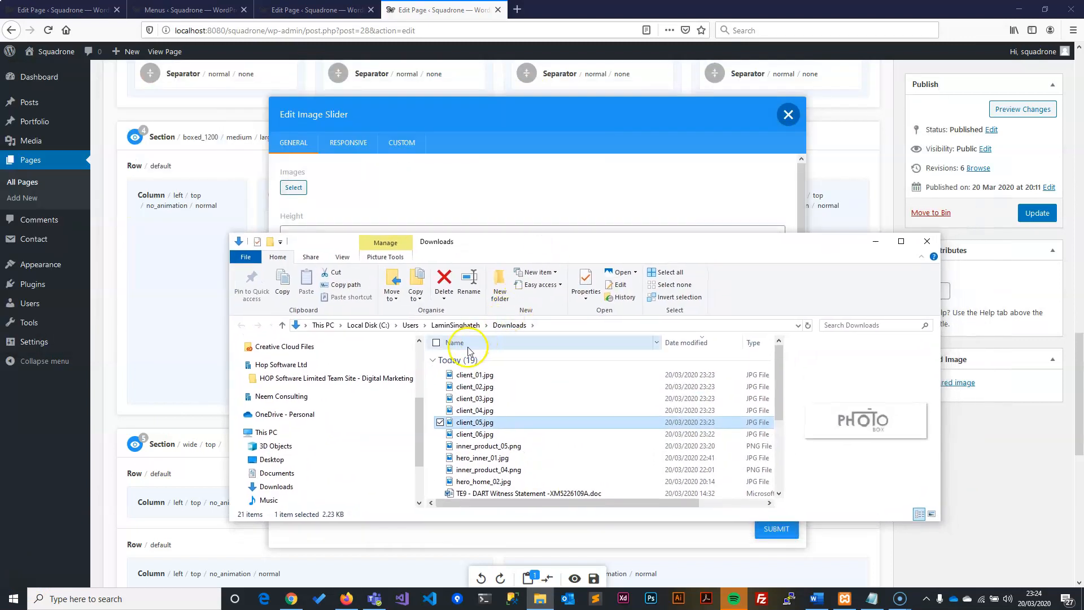
pyautogui.moveTo(433, 411); pyautogui.dragTo(450, 375)
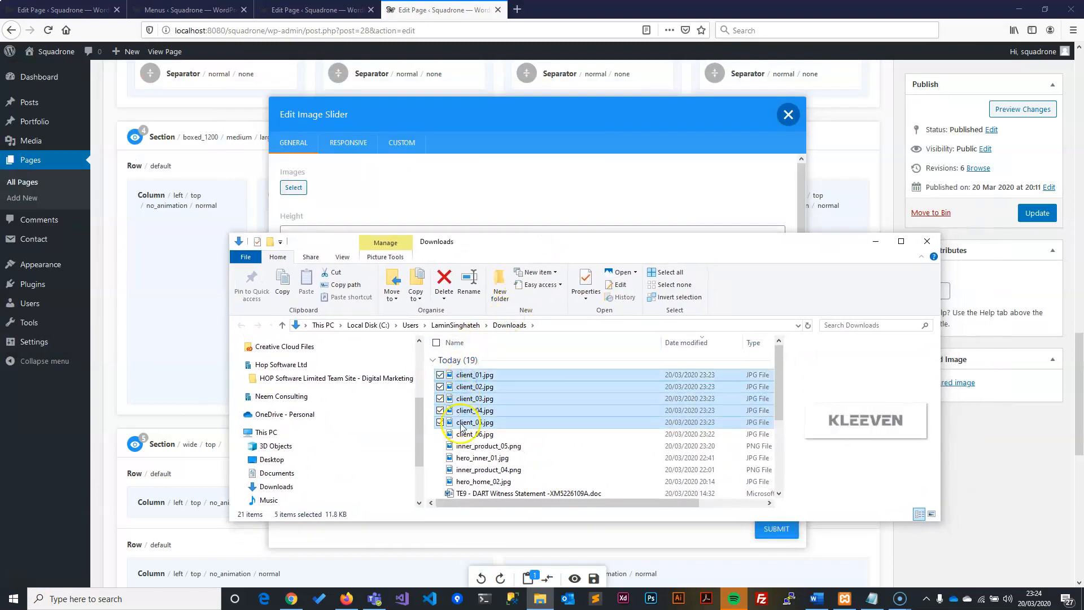
pyautogui.click(441, 435)
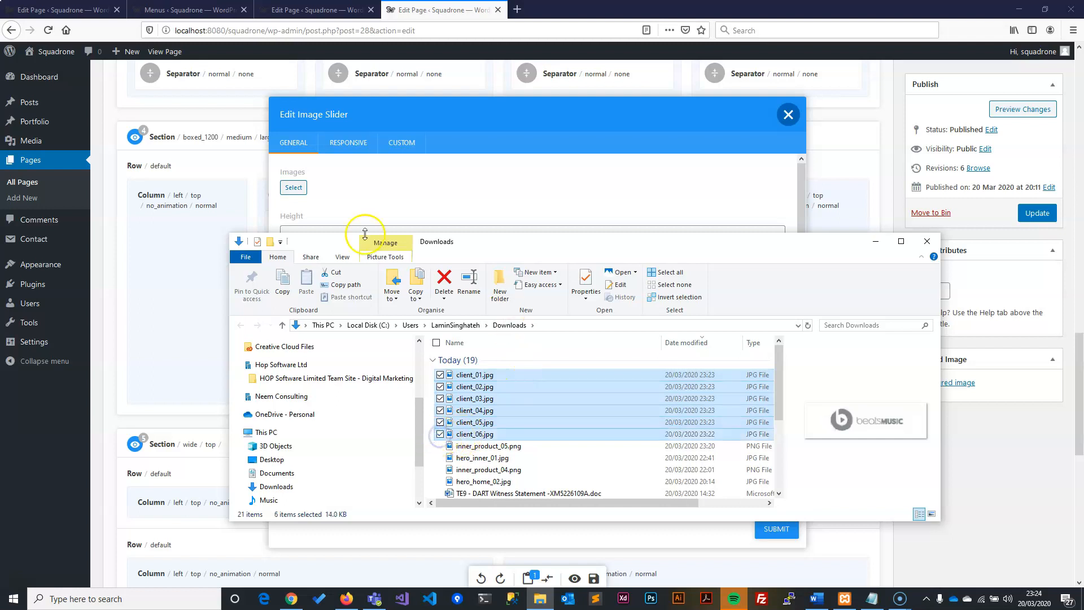
pyautogui.click(293, 188)
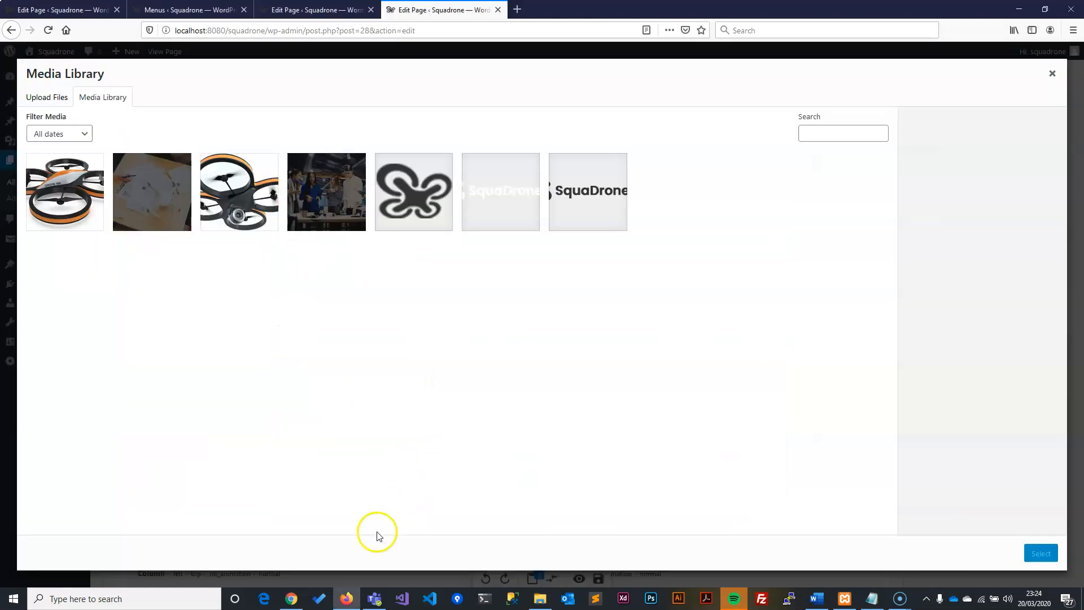
pyautogui.click(538, 597)
pyautogui.moveTo(491, 439); pyautogui.dragTo(146, 348)
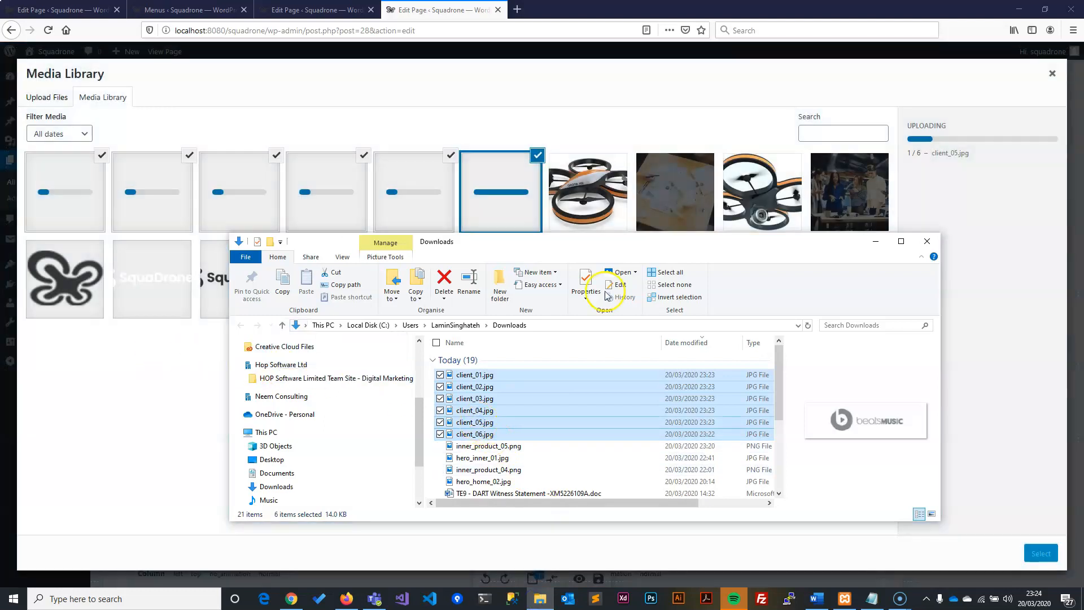
pyautogui.click(876, 242)
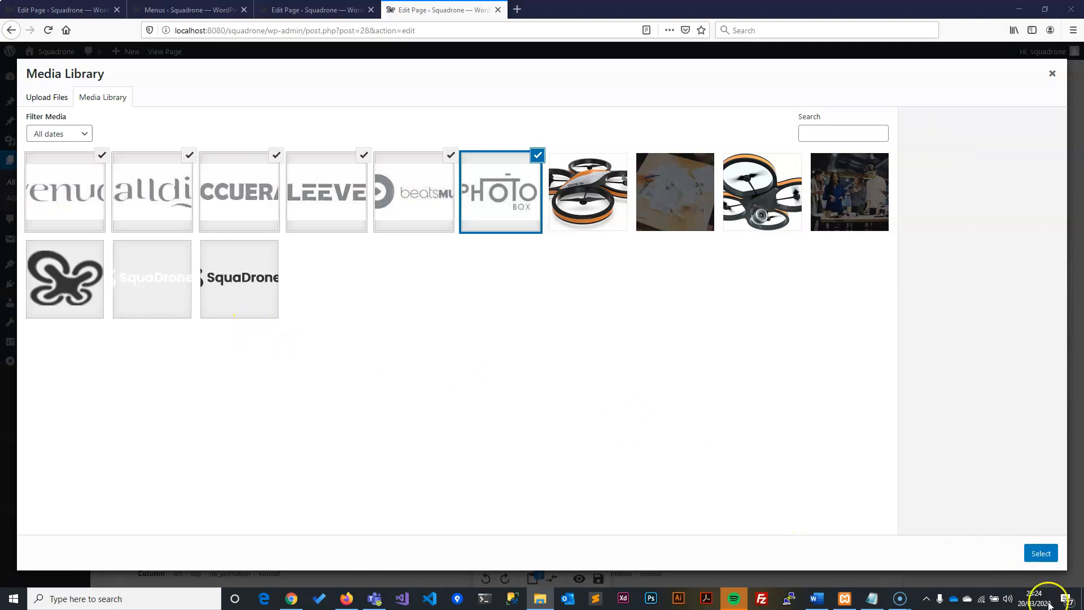
pyautogui.click(1040, 552)
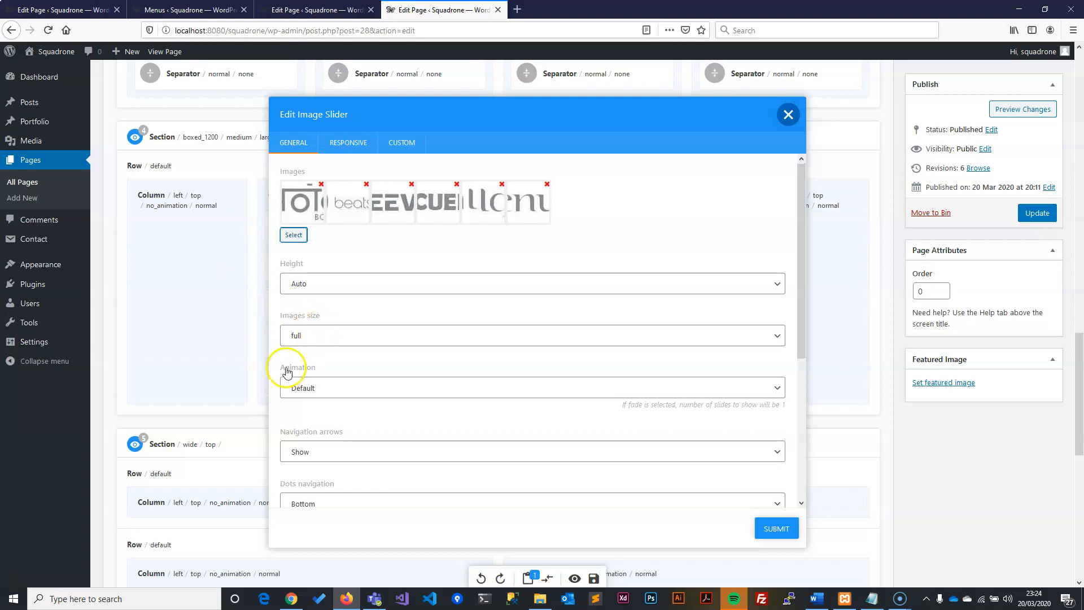
# Step: Set the image slider's dots navigation to Hide and its number of slides to show to 4
pyautogui.scroll(-2, 310, 331)
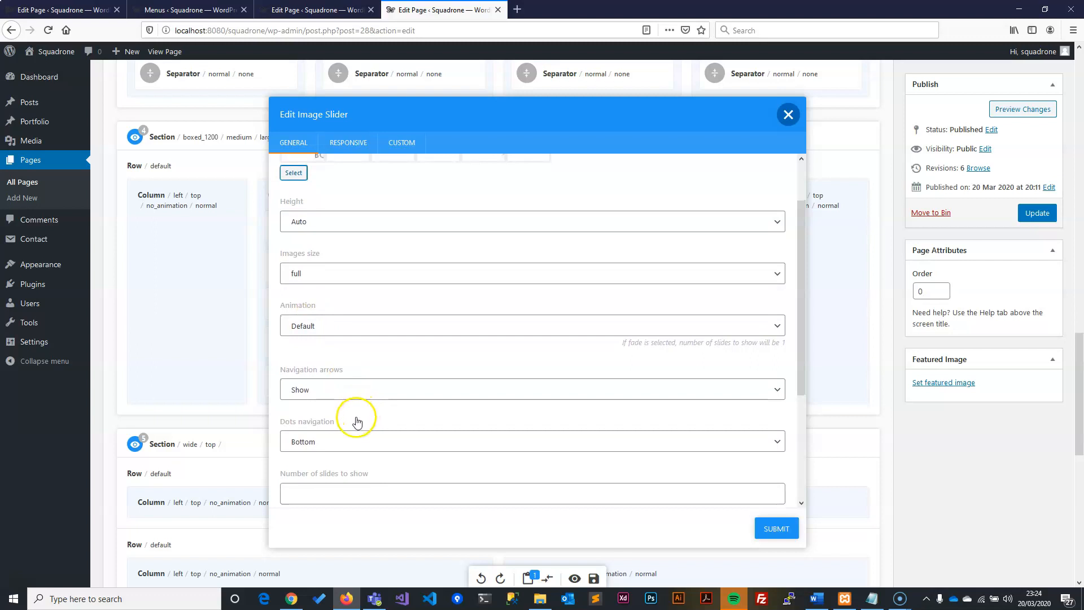
pyautogui.scroll(-2, 333, 341)
pyautogui.scroll(-2, 333, 341)
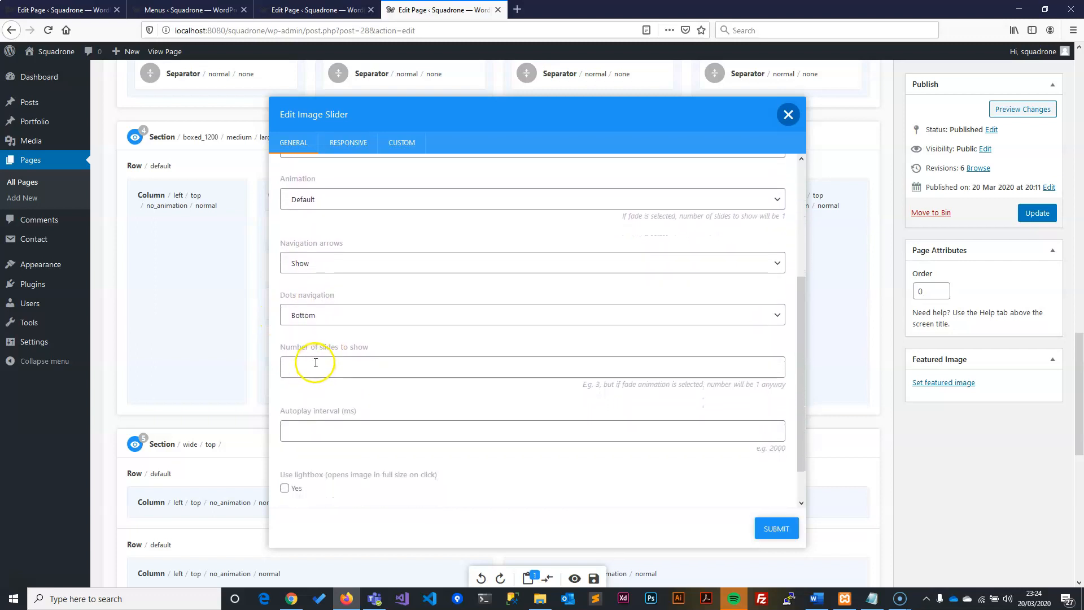
pyautogui.click(314, 313)
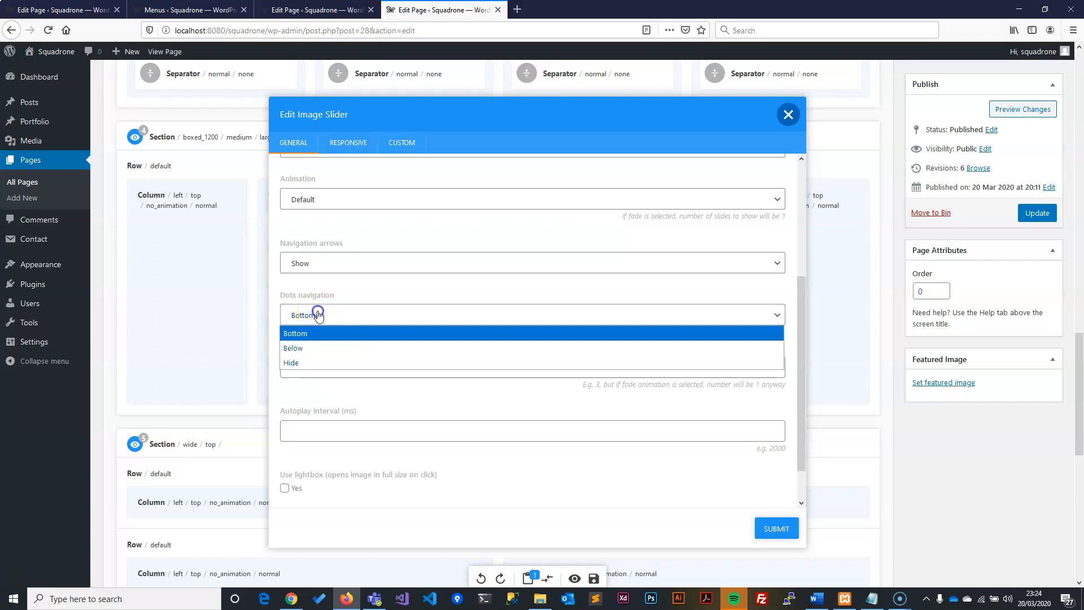
pyautogui.click(308, 362)
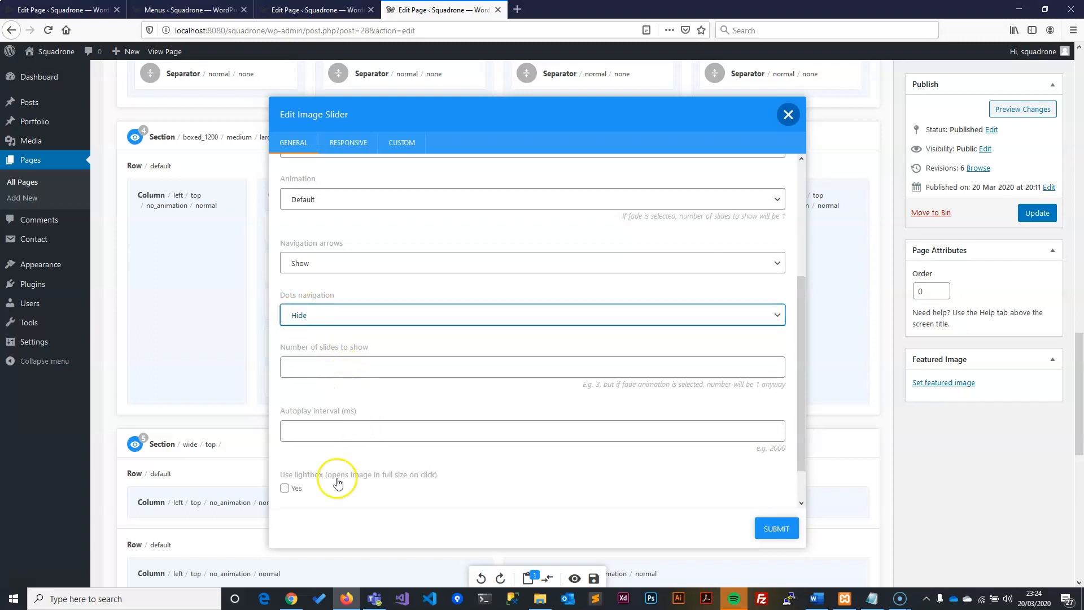
pyautogui.click(319, 371)
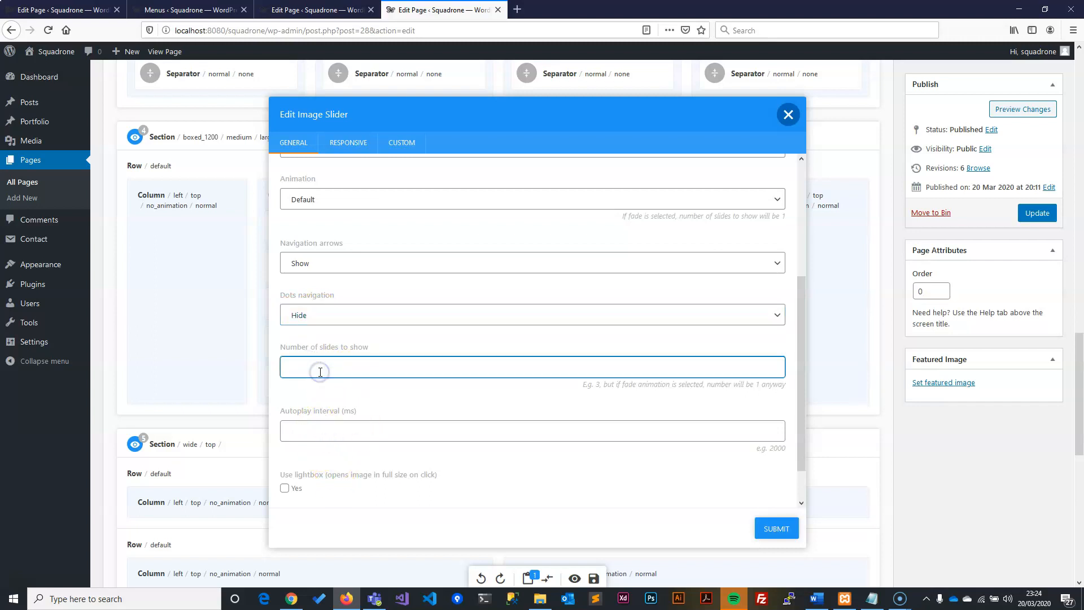
pyautogui.write('4')
pyautogui.hotkey('alt', 'Tab')
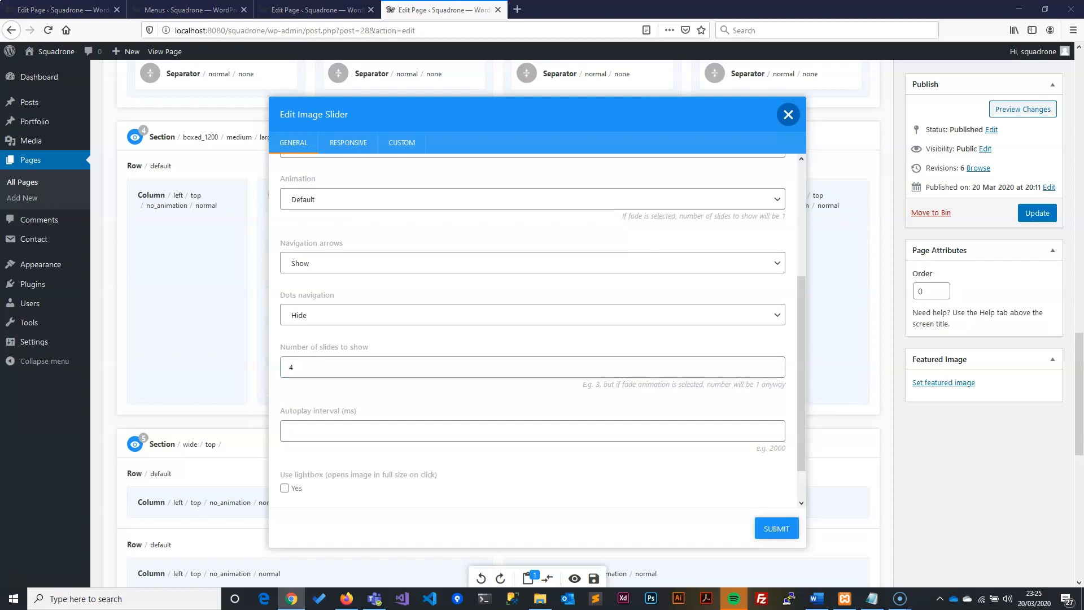
# Step: Set the image slider's autoplay interval to 3000 ms and its Show Arrows option to Hide
pyautogui.click(288, 429)
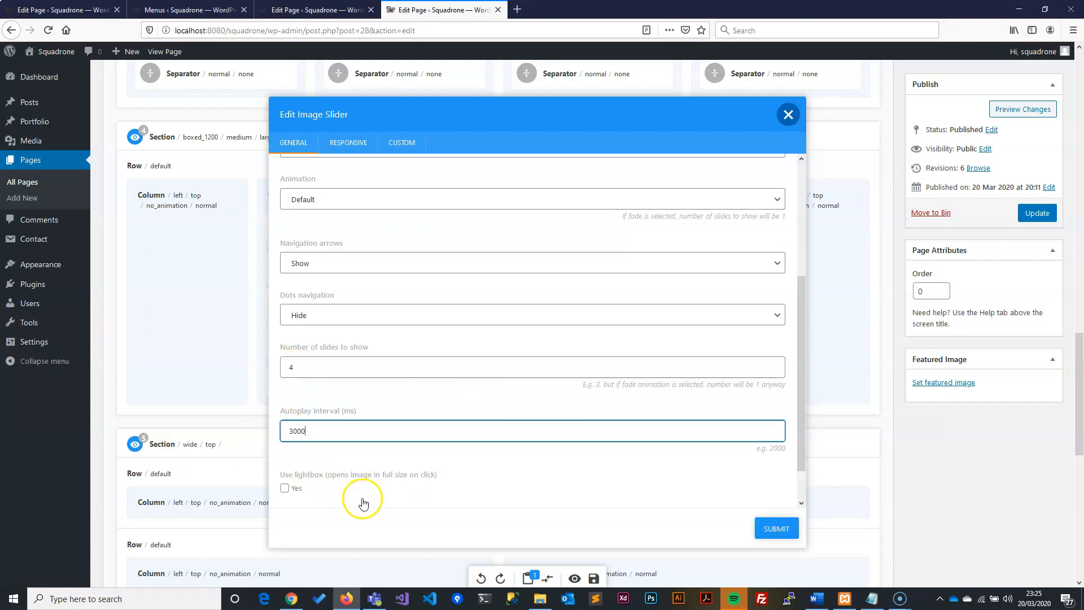
pyautogui.scroll(-1, 327, 477)
pyautogui.click(324, 490)
pyautogui.click(301, 522)
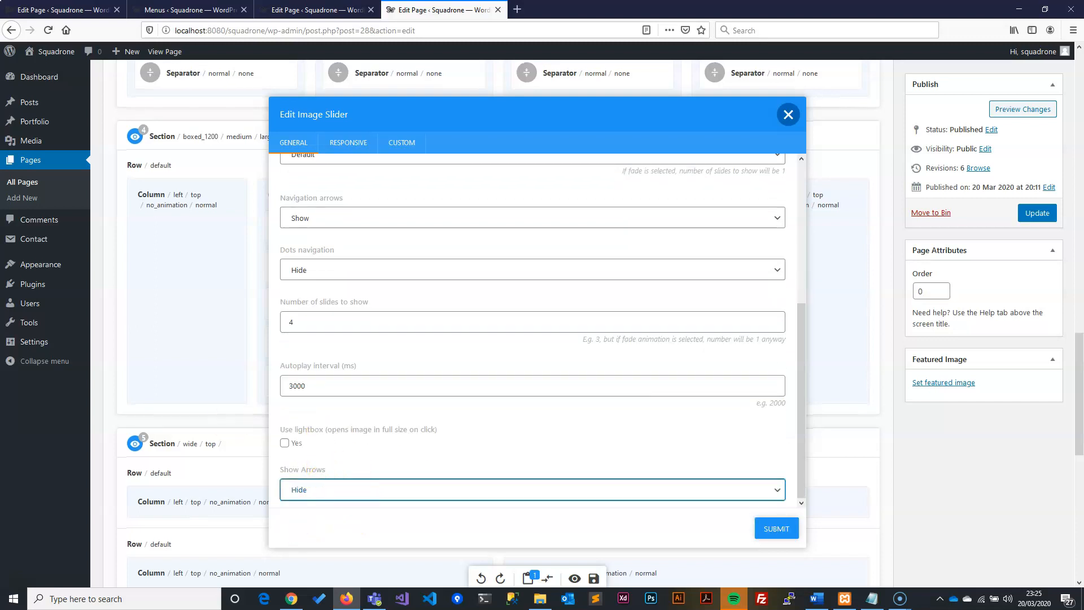
# Step: Review the image slider's responsive and custom settings, submit the slider, and check the reference page in Chrome
pyautogui.click(347, 143)
pyautogui.hotkey('alt', 'Tab')
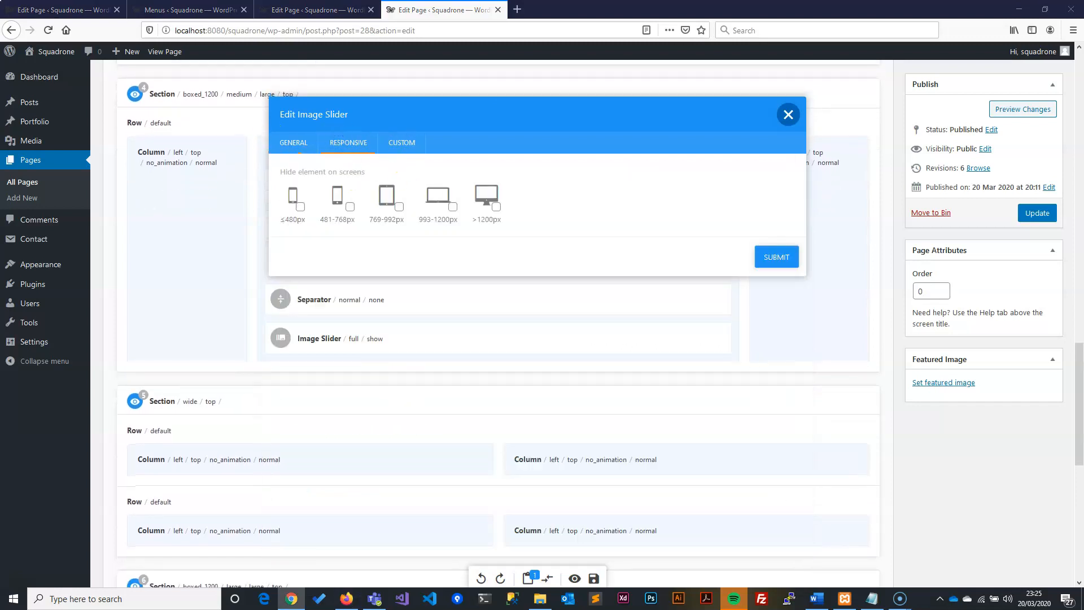
pyautogui.click(395, 142)
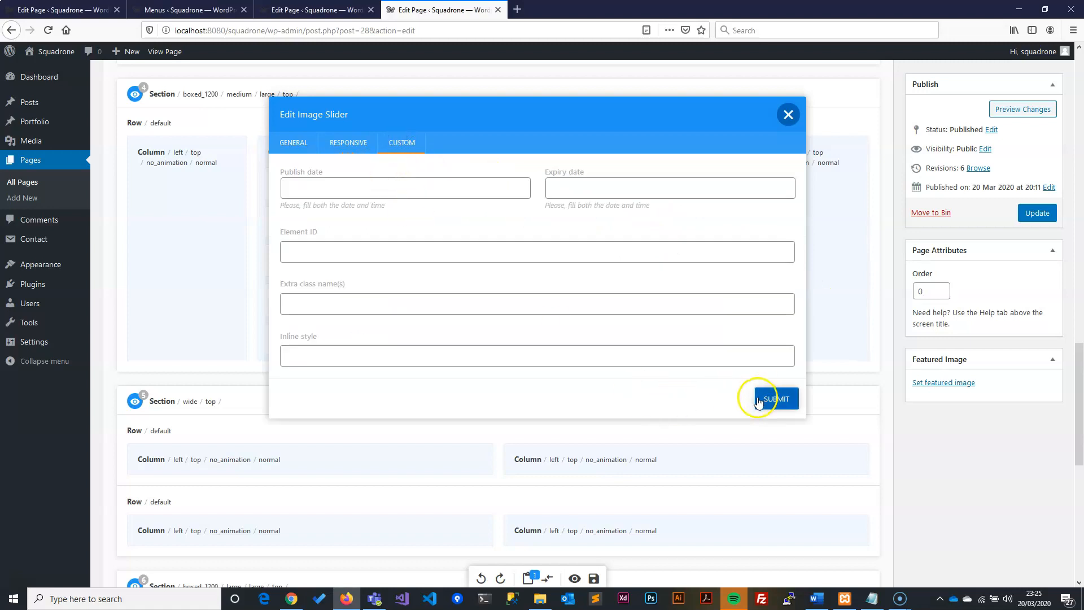
pyautogui.click(773, 398)
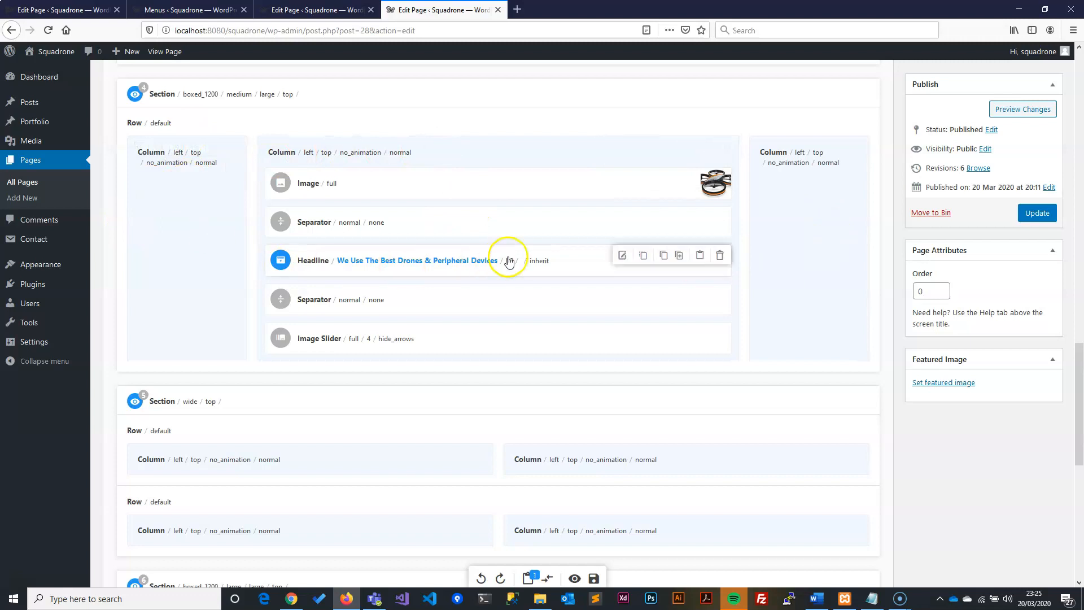
pyautogui.hotkey('alt', 'Tab')
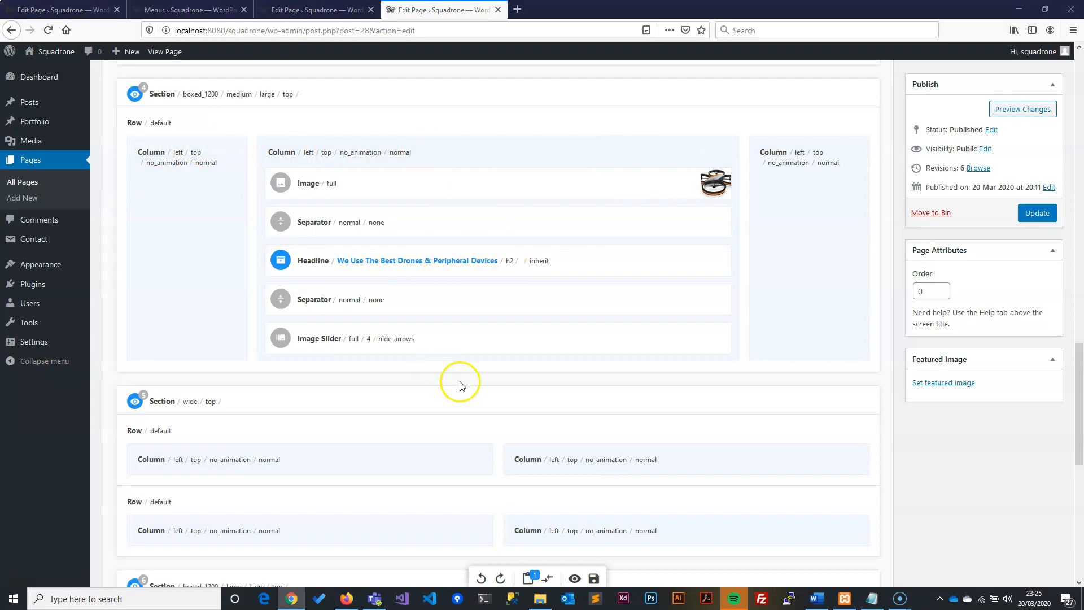
# Step: Set the animation of the fourth section's middle column to Fade In
pyautogui.scroll(-2, 457, 382)
pyautogui.moveTo(361, 387)
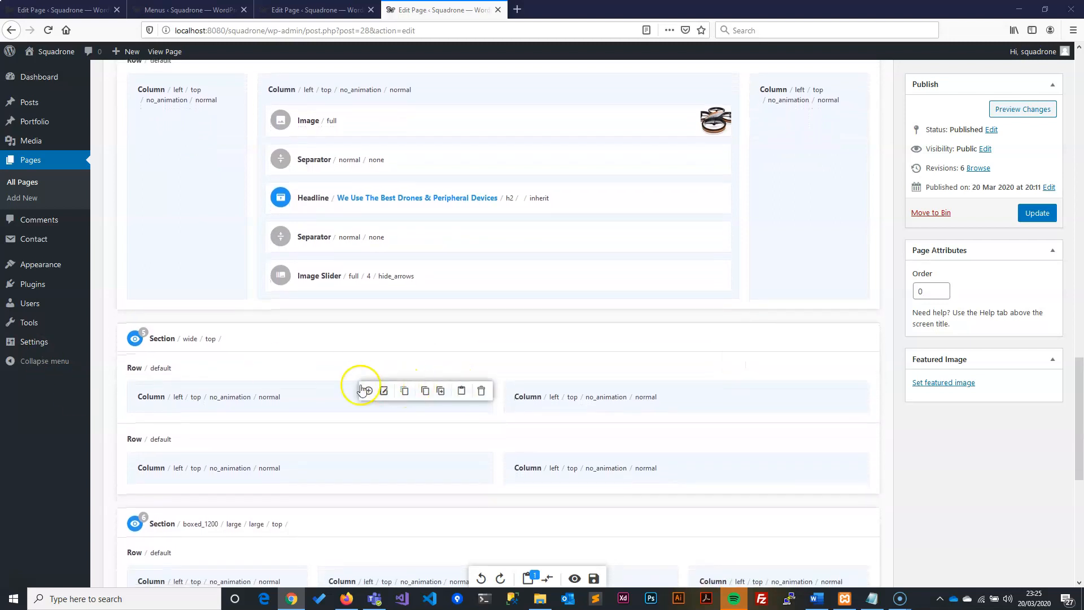
pyautogui.click(420, 397)
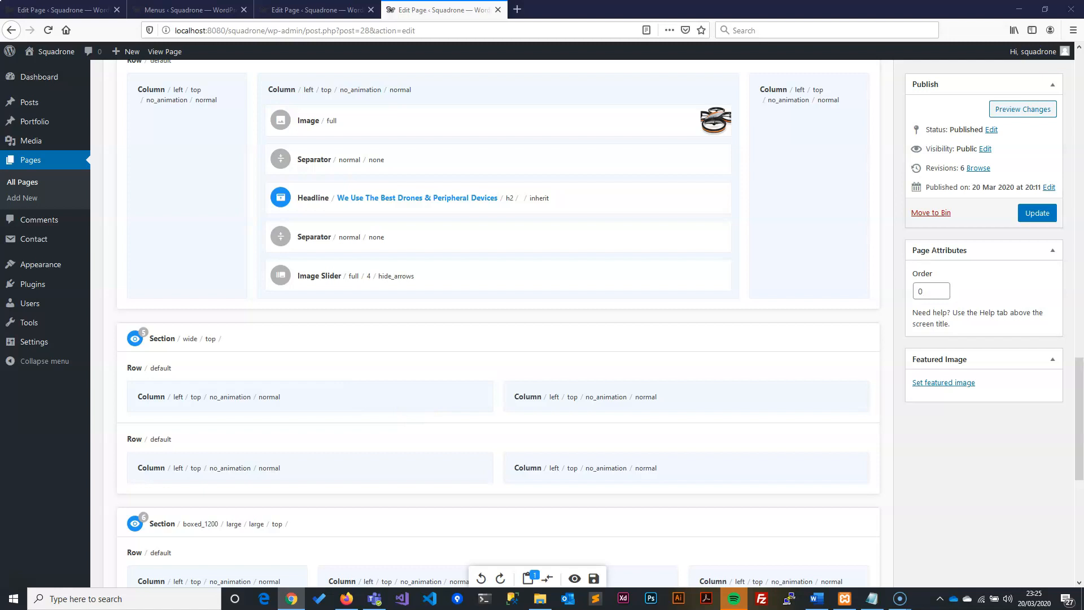
pyautogui.moveTo(381, 98)
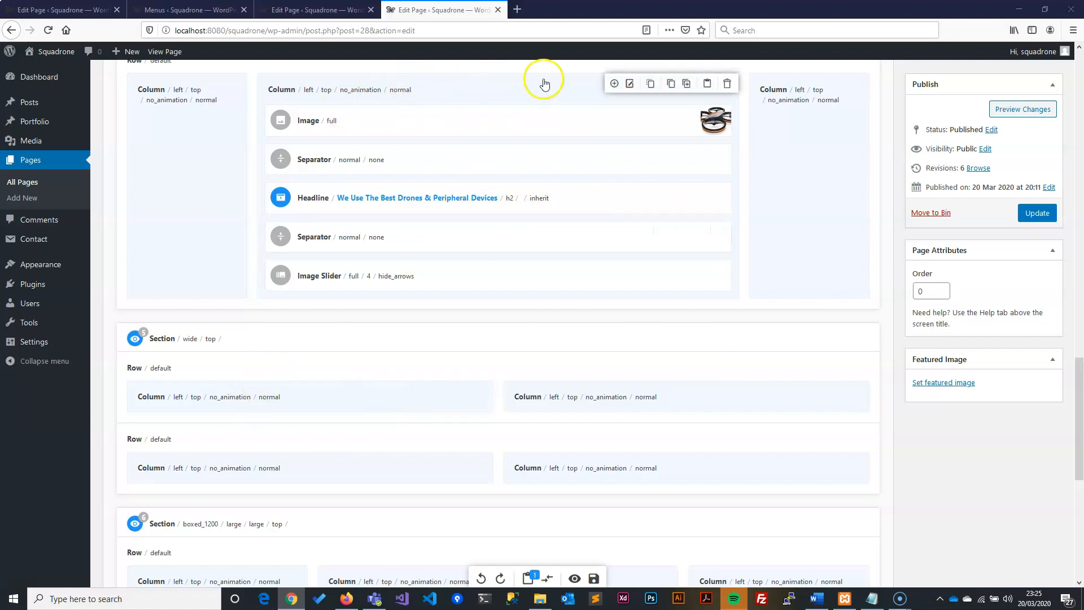
pyautogui.click(629, 84)
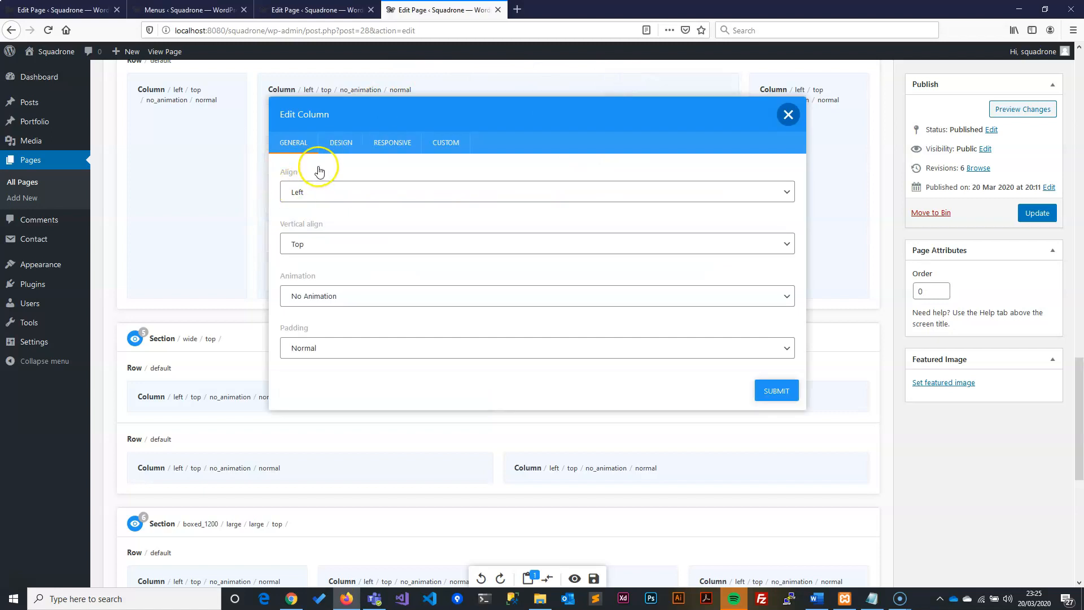
pyautogui.click(330, 295)
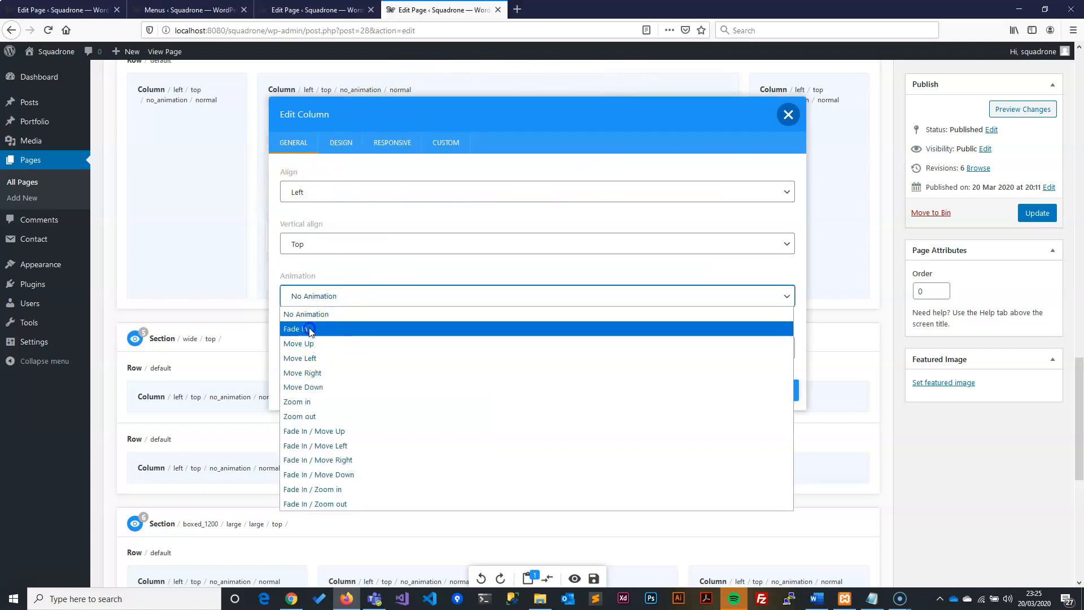
pyautogui.click(310, 329)
pyautogui.click(766, 391)
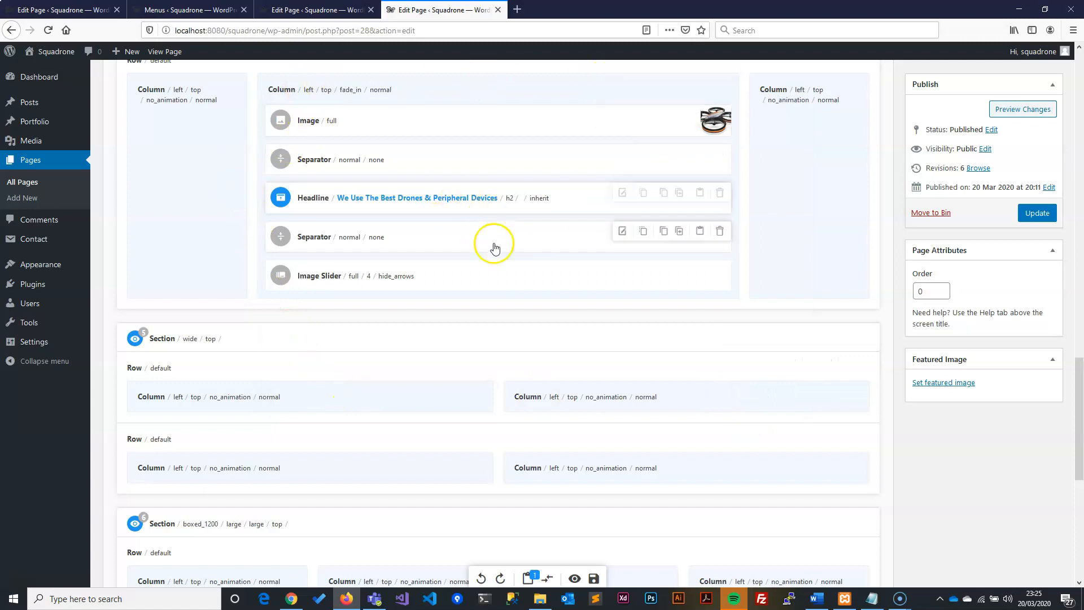
# Step: Set the left column in the fifth section's first row to Center align, Middle vertical align, Fade In animation and Double padding
pyautogui.scroll(-2, 232, 288)
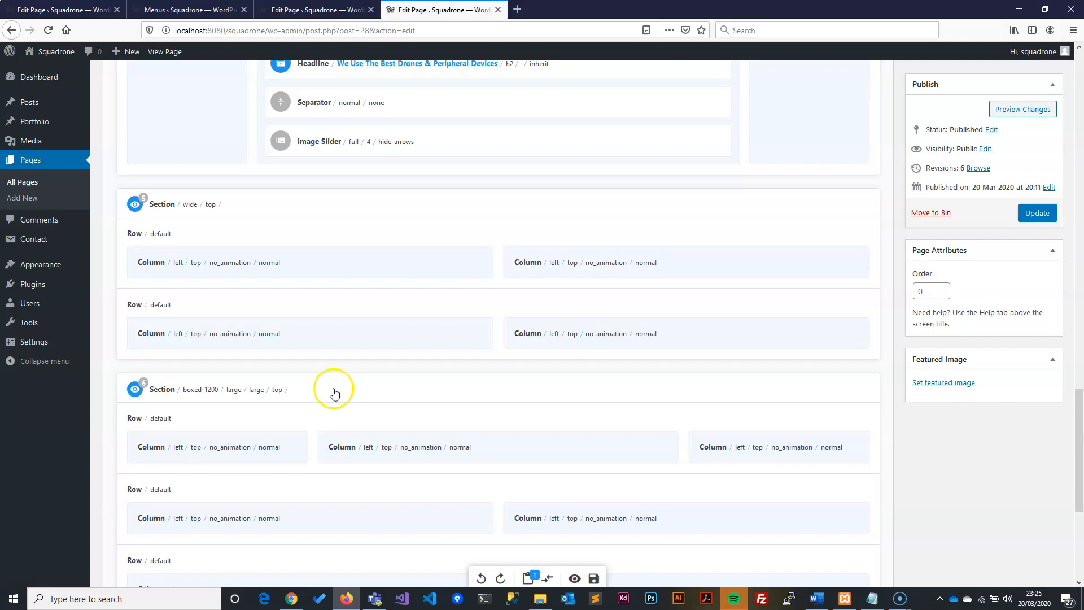
pyautogui.click(382, 253)
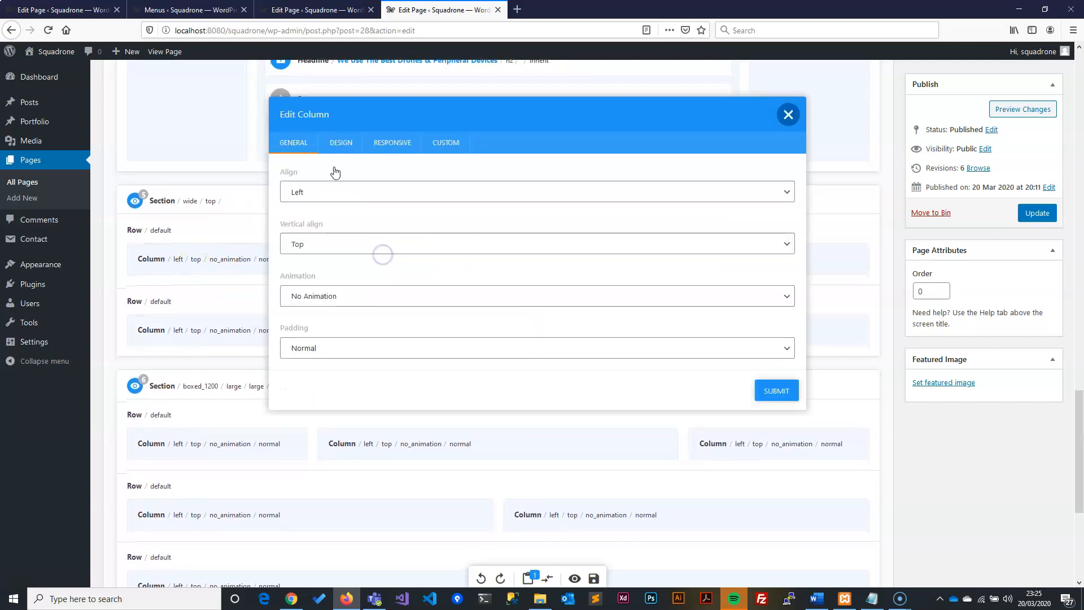
pyautogui.click(304, 191)
pyautogui.click(307, 248)
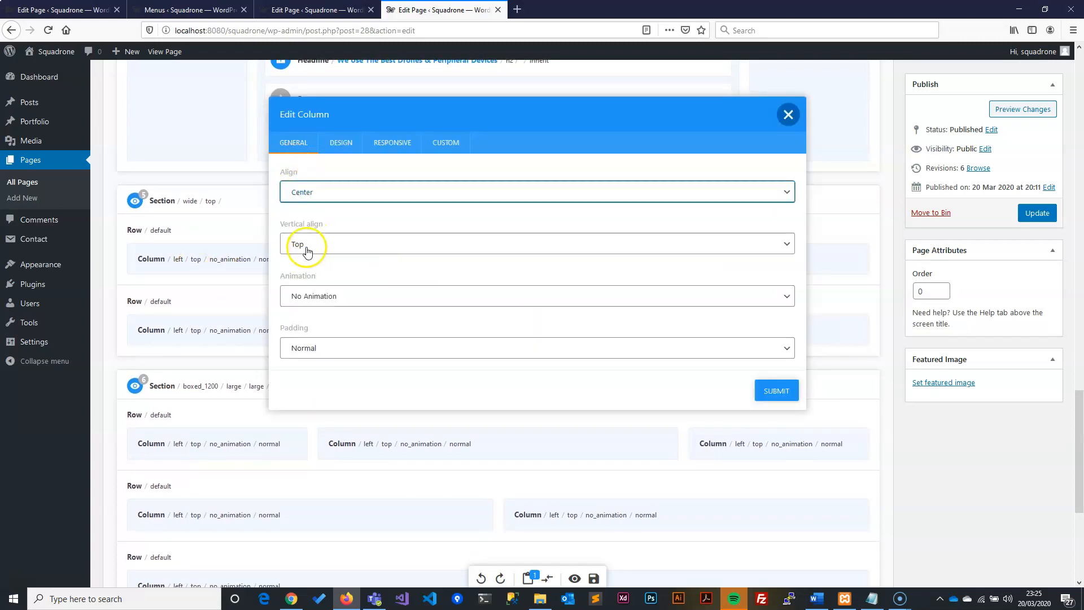
pyautogui.click(307, 251)
pyautogui.click(311, 277)
pyautogui.click(314, 297)
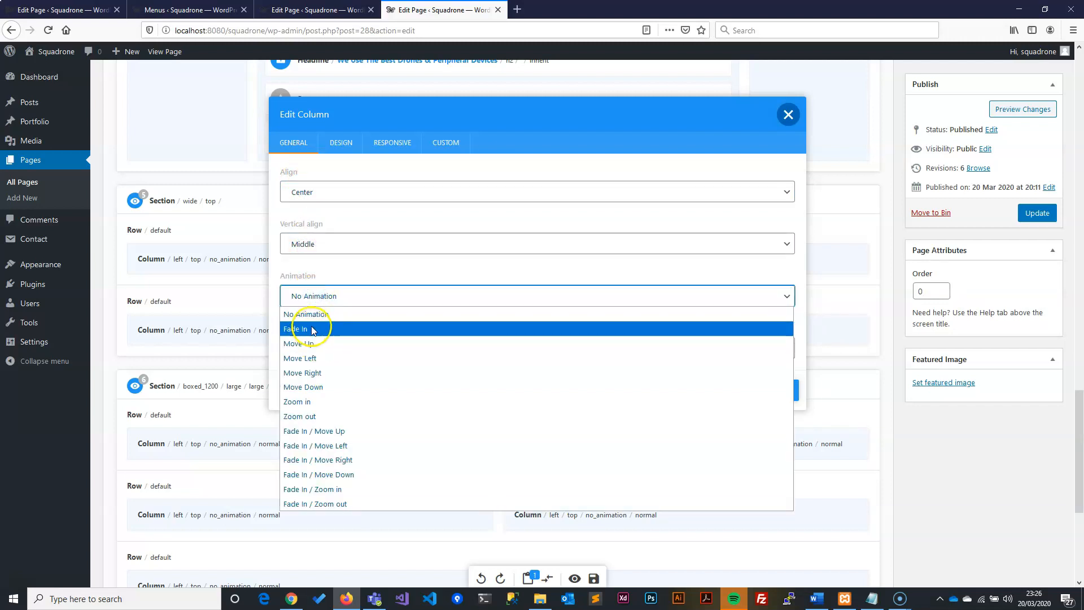
pyautogui.click(313, 328)
pyautogui.click(323, 348)
pyautogui.click(314, 380)
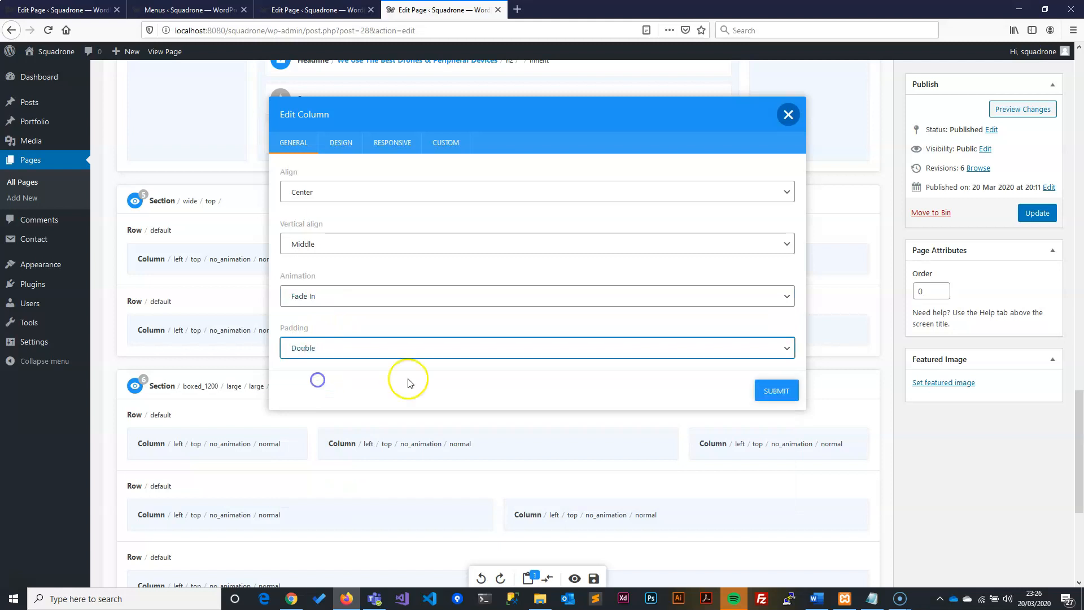
pyautogui.click(774, 395)
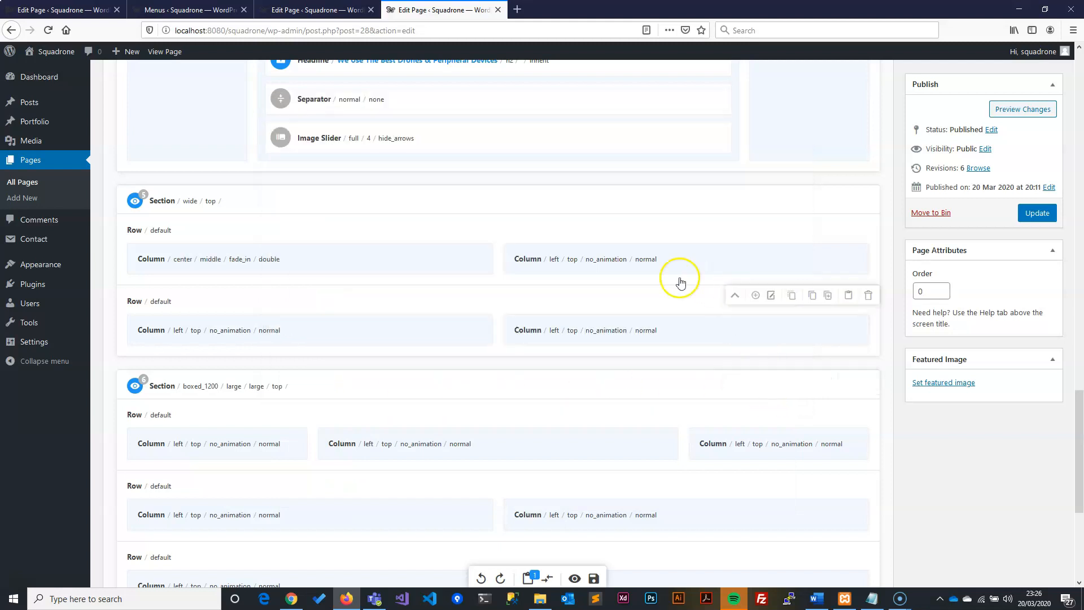
# Step: Set the right column in the fifth section's first row to Center align, Middle vertical align, Fade In animation and Normal padding
pyautogui.click(758, 253)
pyautogui.click(321, 192)
pyautogui.click(316, 236)
pyautogui.click(322, 244)
pyautogui.click(313, 275)
pyautogui.click(310, 295)
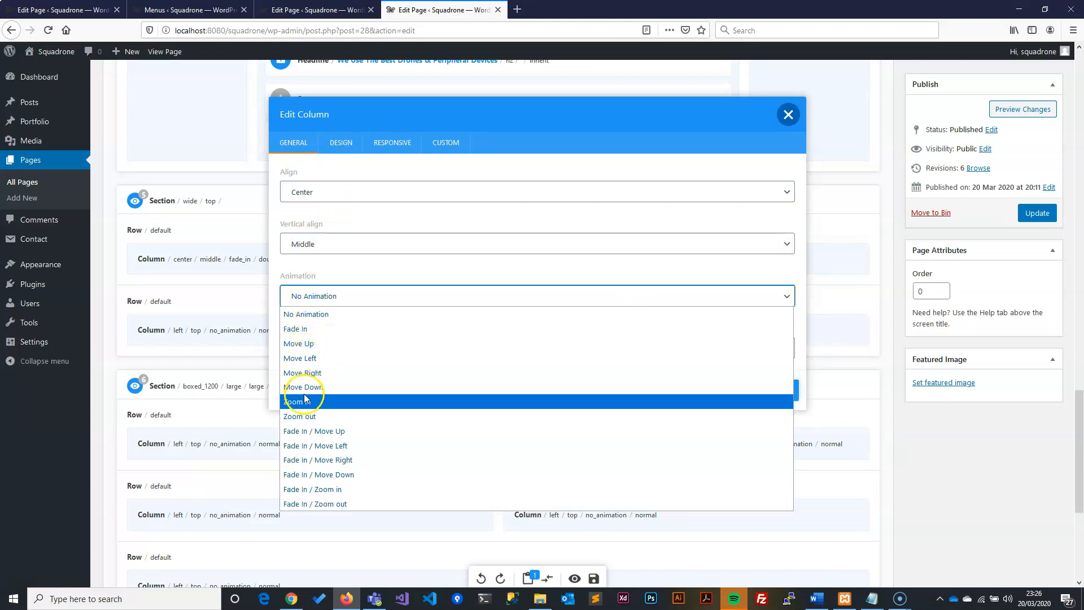
pyautogui.click(299, 328)
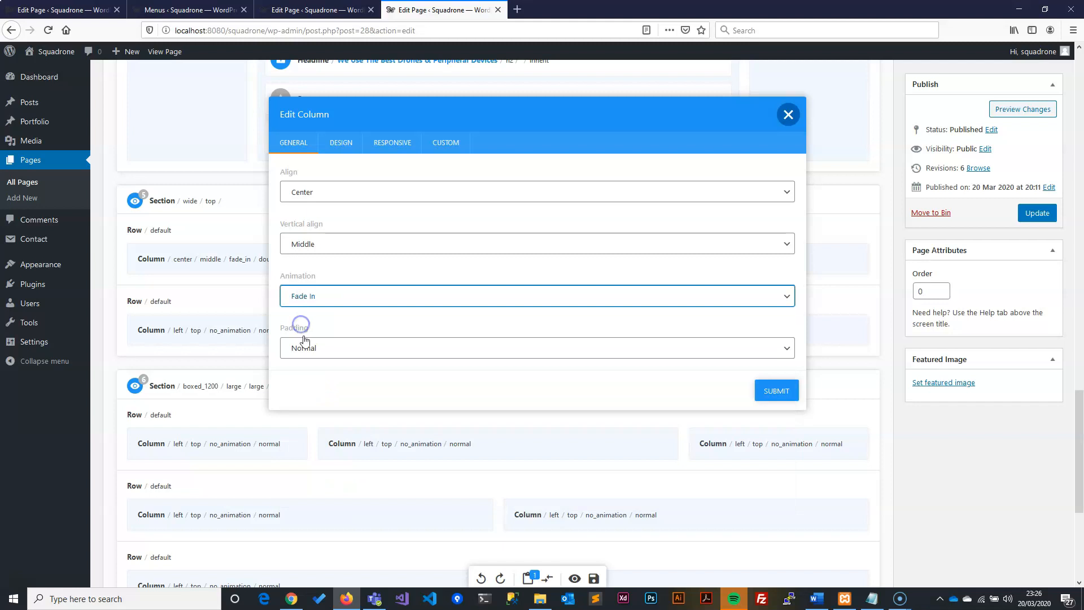
pyautogui.click(308, 347)
pyautogui.click(332, 325)
pyautogui.click(777, 391)
# Step: Set the right column in the fifth section's second row to Center align, Middle vertical align, Fade In animation and Double padding
pyautogui.click(758, 323)
pyautogui.click(327, 191)
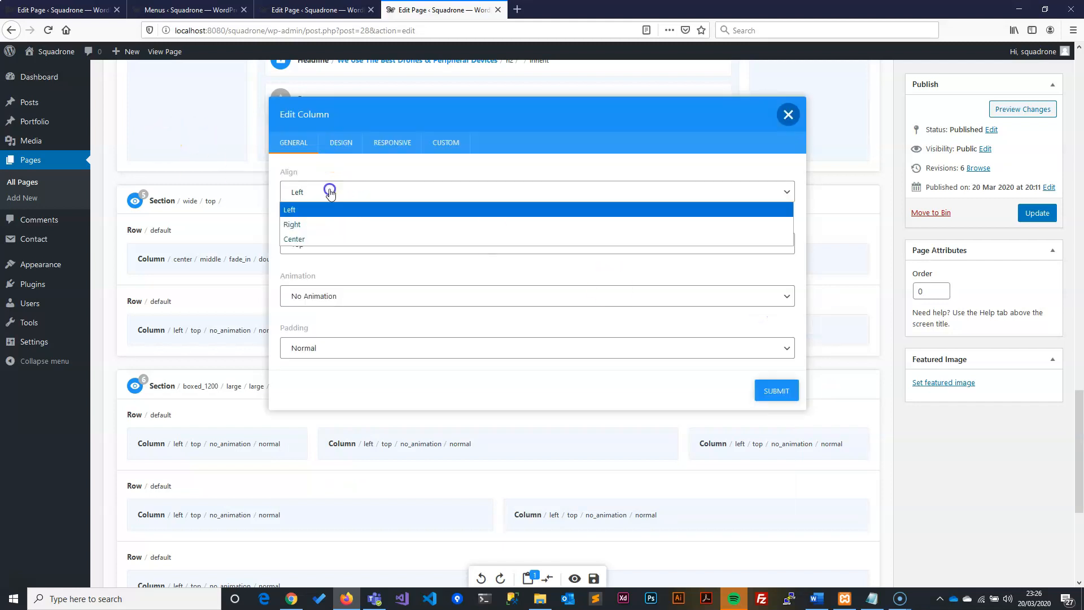
pyautogui.click(313, 241)
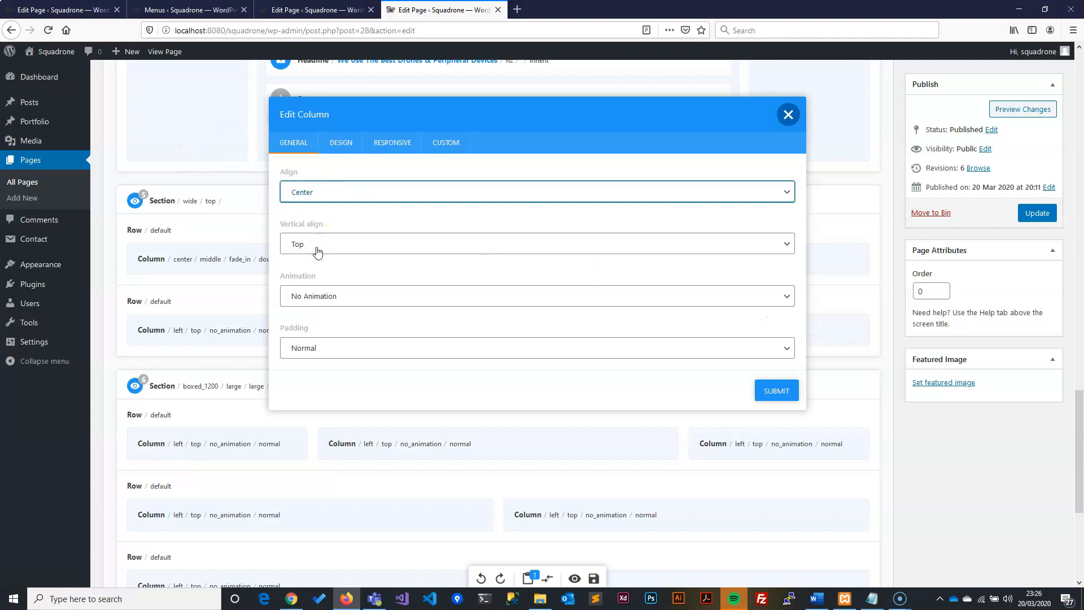
pyautogui.click(316, 248)
pyautogui.click(310, 289)
pyautogui.click(301, 296)
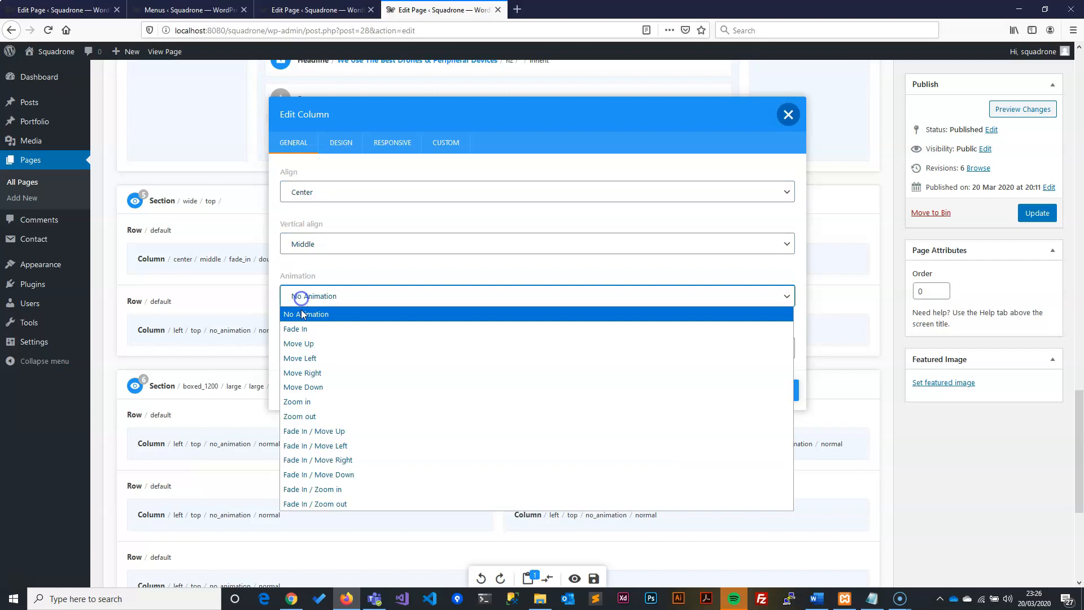
pyautogui.click(295, 329)
pyautogui.click(297, 344)
pyautogui.click(299, 384)
pyautogui.click(771, 392)
# Step: Set the left column in the fifth section's second row to Center align, Middle vertical align, Fade In animation and Normal padding
pyautogui.moveTo(312, 334)
pyautogui.click(383, 326)
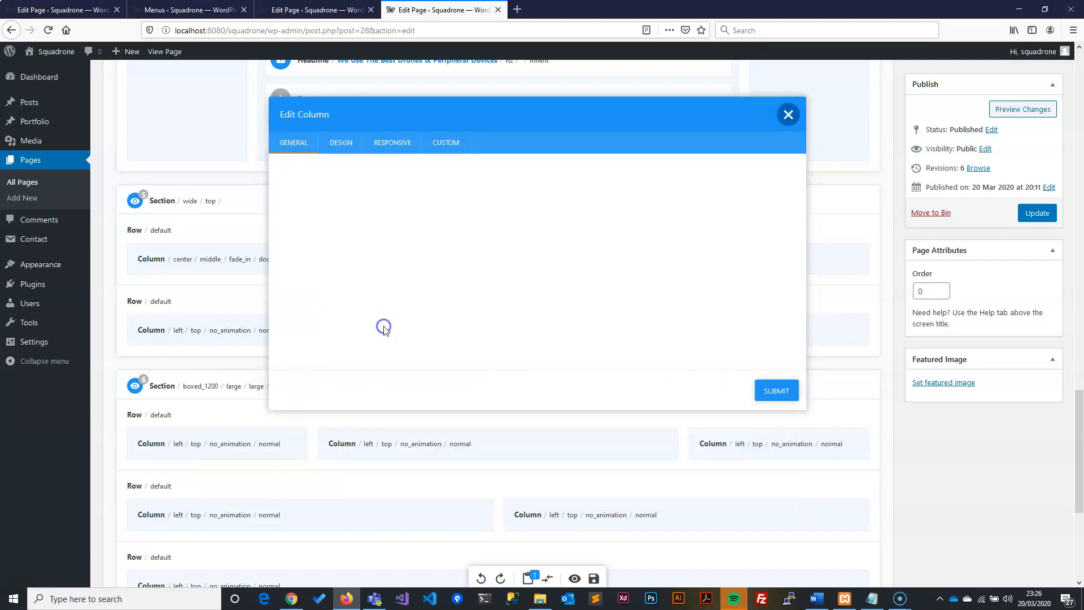
pyautogui.click(298, 192)
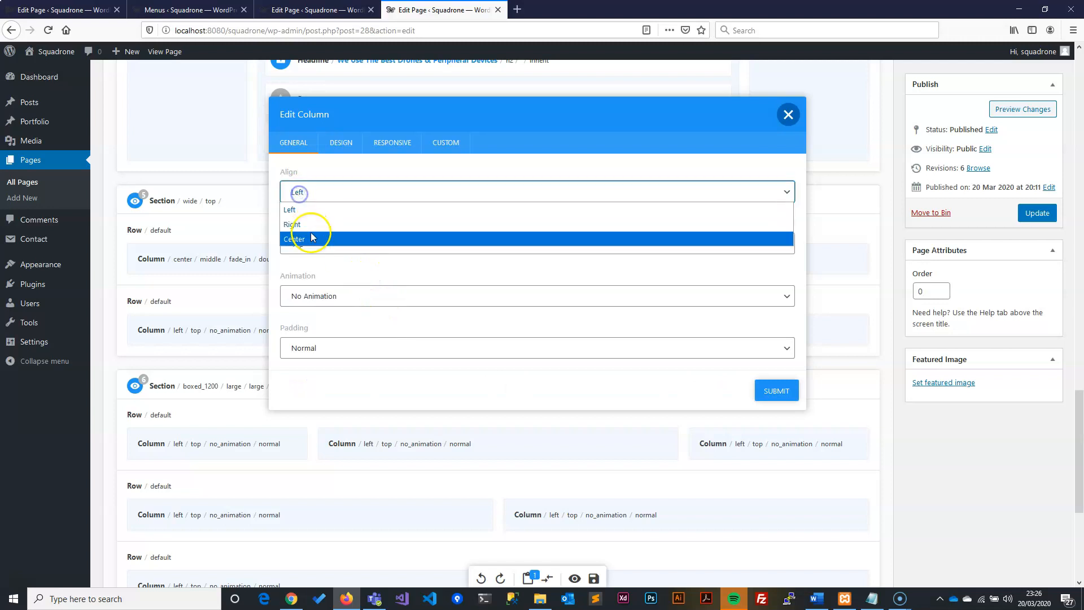
pyautogui.click(310, 238)
pyautogui.click(310, 244)
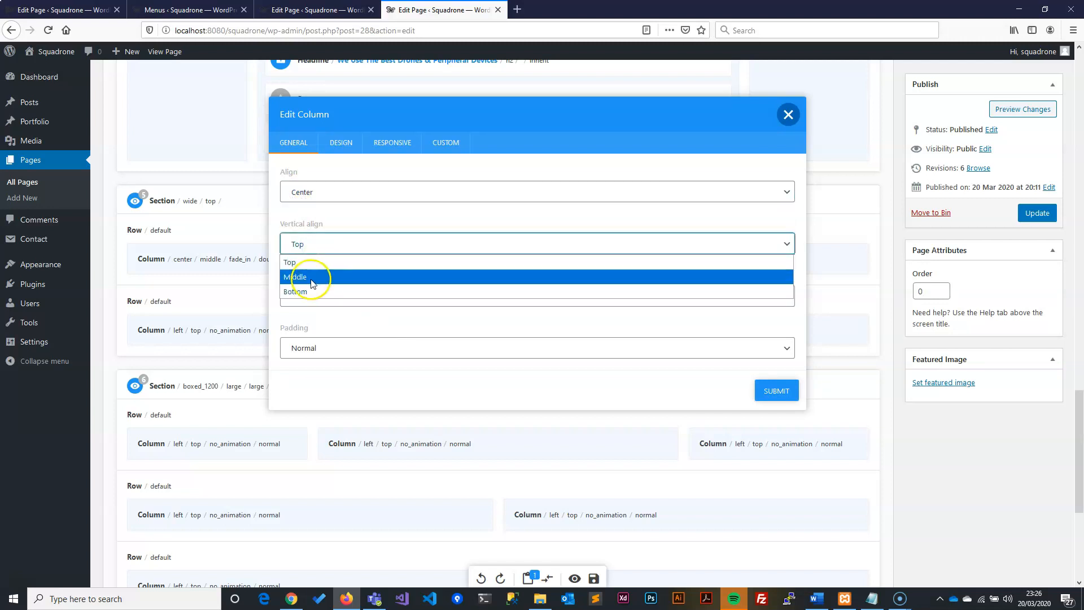
pyautogui.click(311, 278)
pyautogui.click(313, 292)
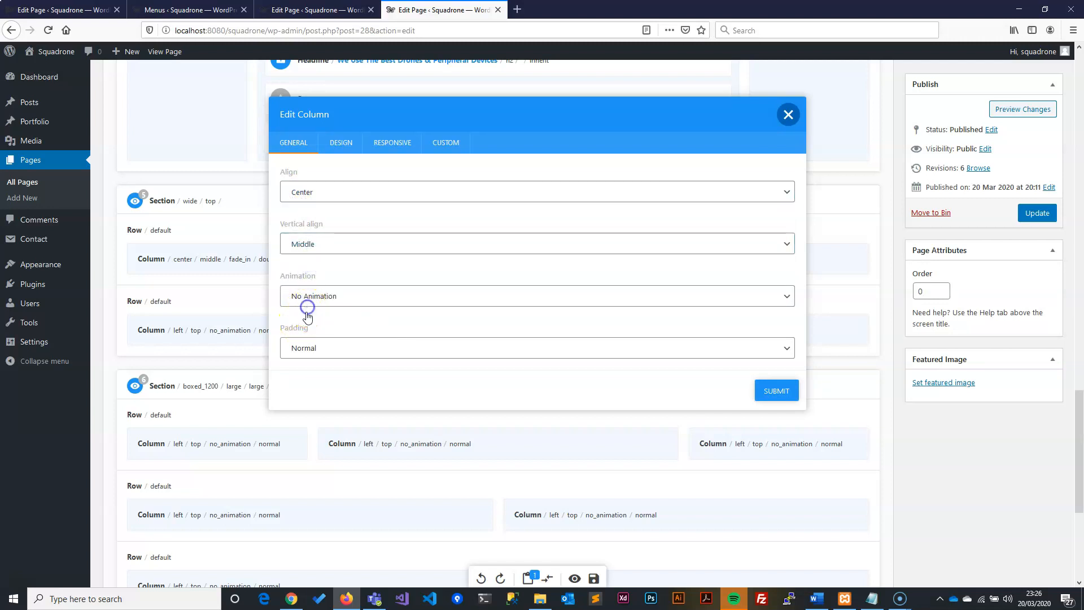
pyautogui.click(305, 328)
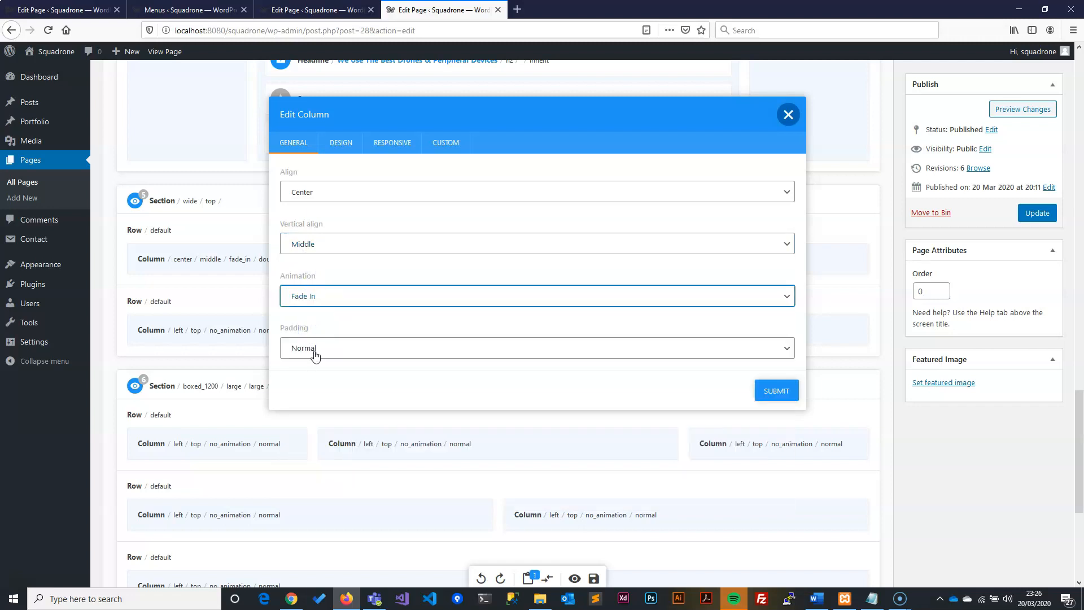
pyautogui.click(315, 352)
pyautogui.click(318, 367)
pyautogui.click(773, 391)
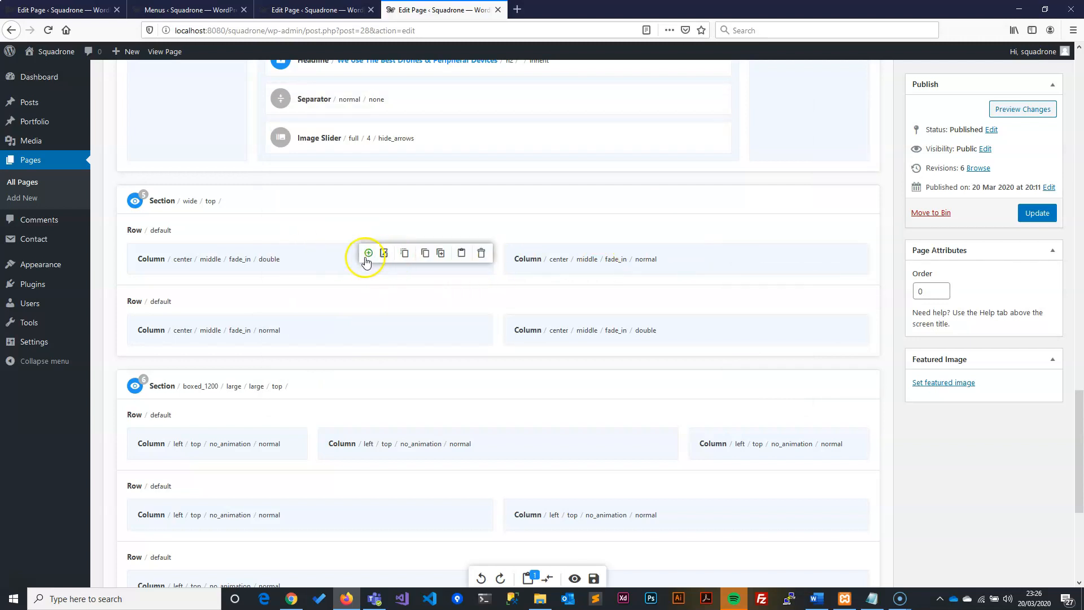
# Step: Add a Separator with Medium top spacing and Large bottom spacing to the left column in the fifth section's first row
pyautogui.click(367, 253)
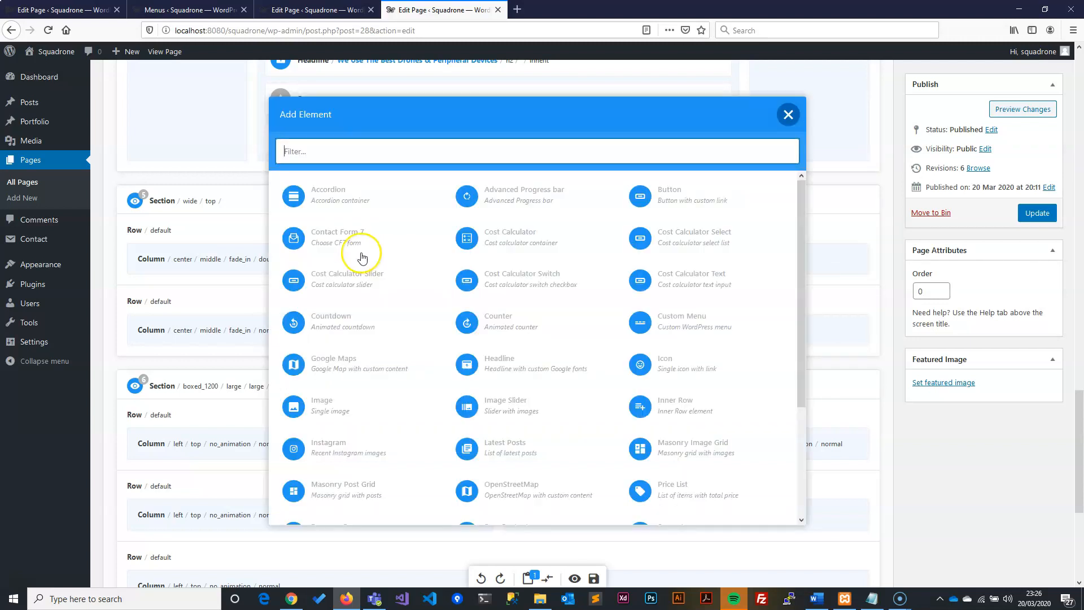
pyautogui.write('sep')
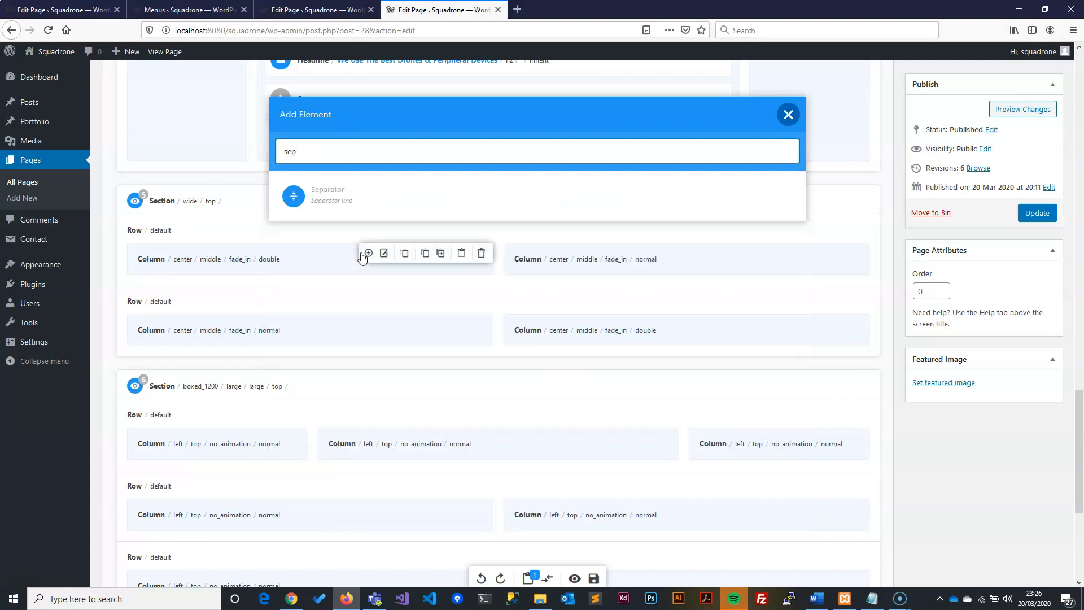
pyautogui.click(356, 207)
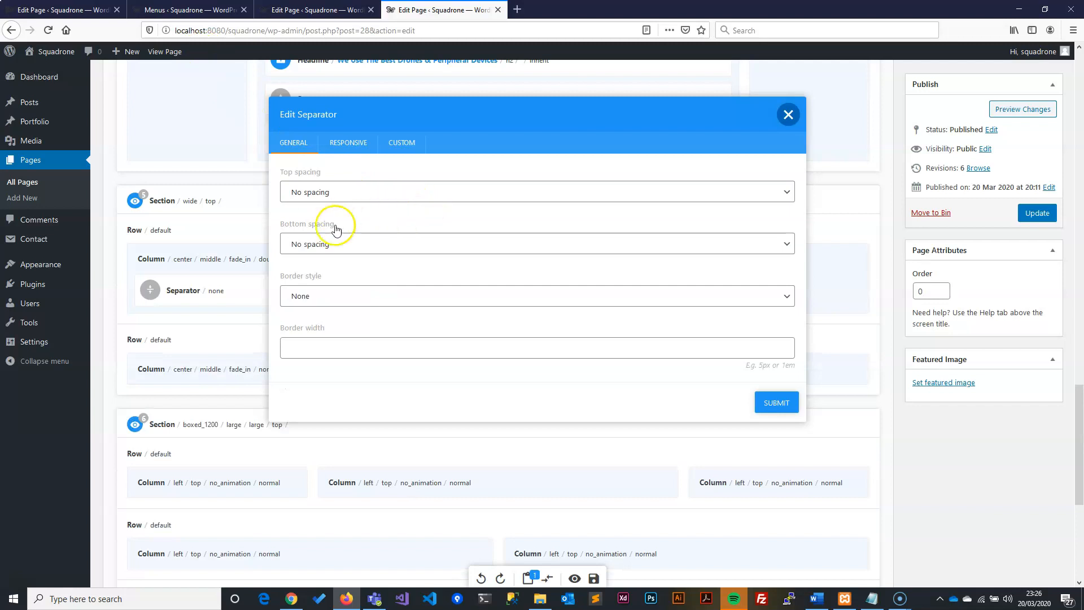
pyautogui.click(333, 243)
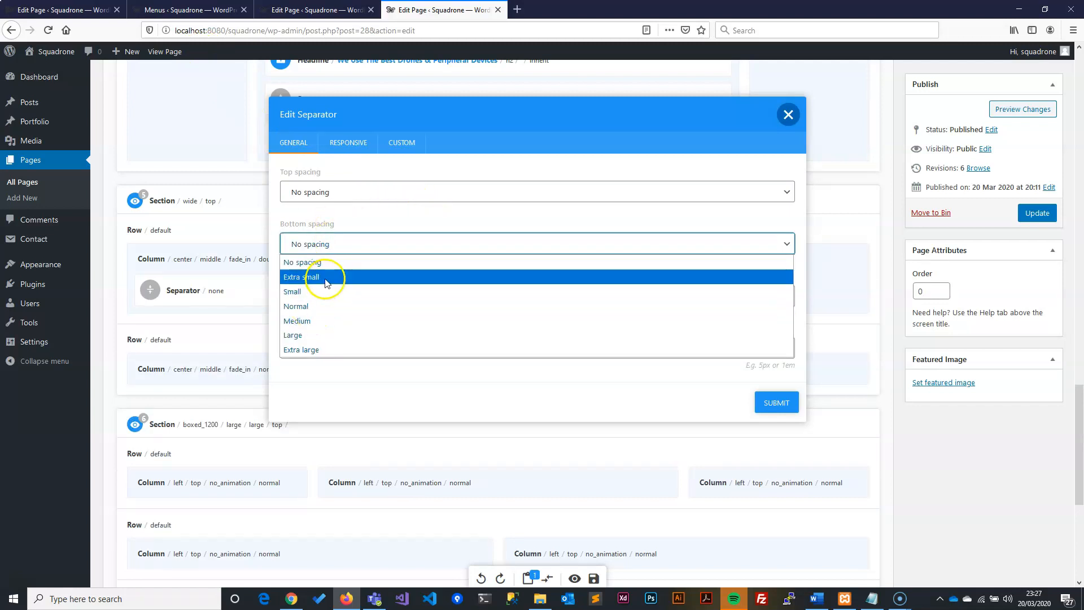
pyautogui.hotkey('alt', 'Tab')
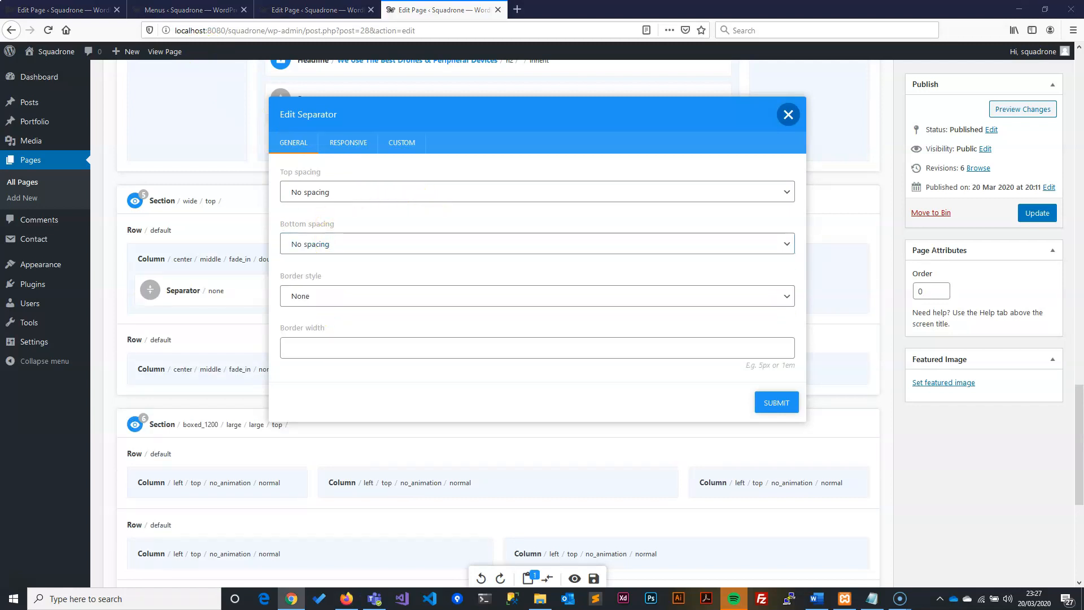
pyautogui.click(317, 193)
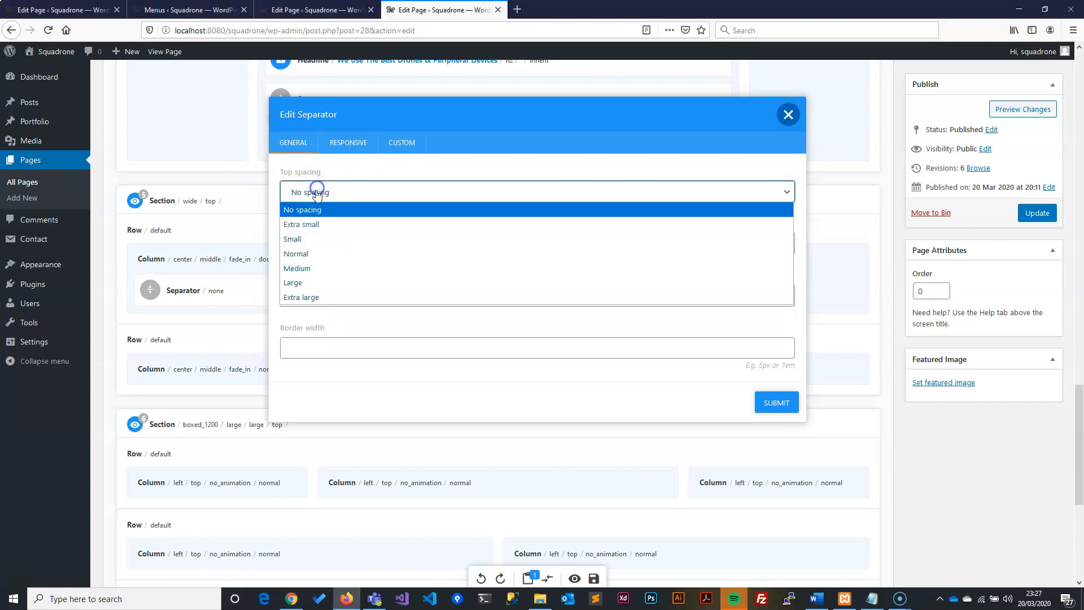
pyautogui.click(311, 267)
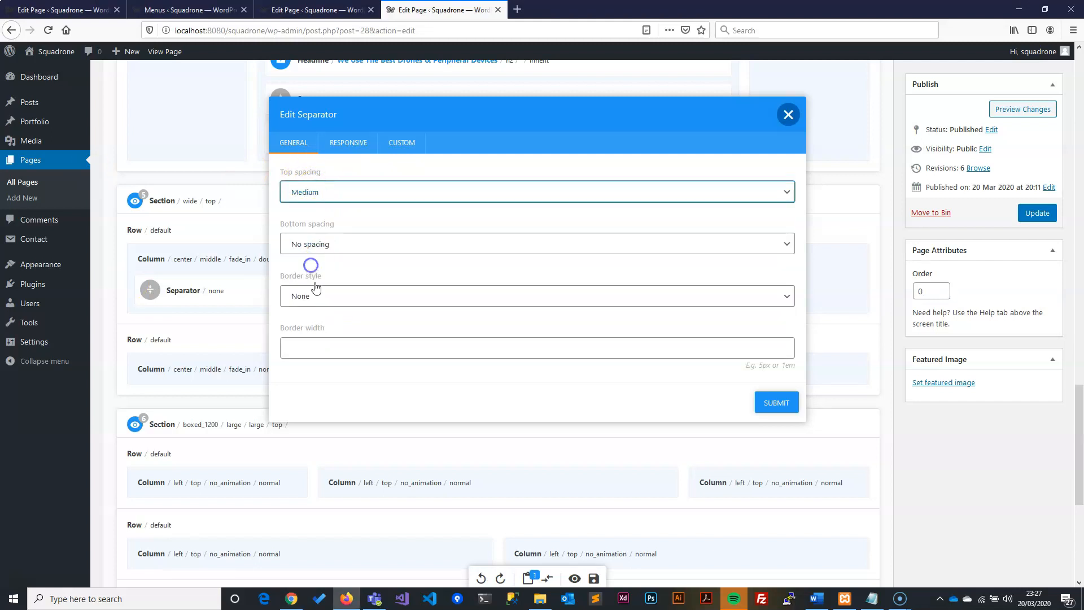
pyautogui.click(309, 246)
pyautogui.click(295, 334)
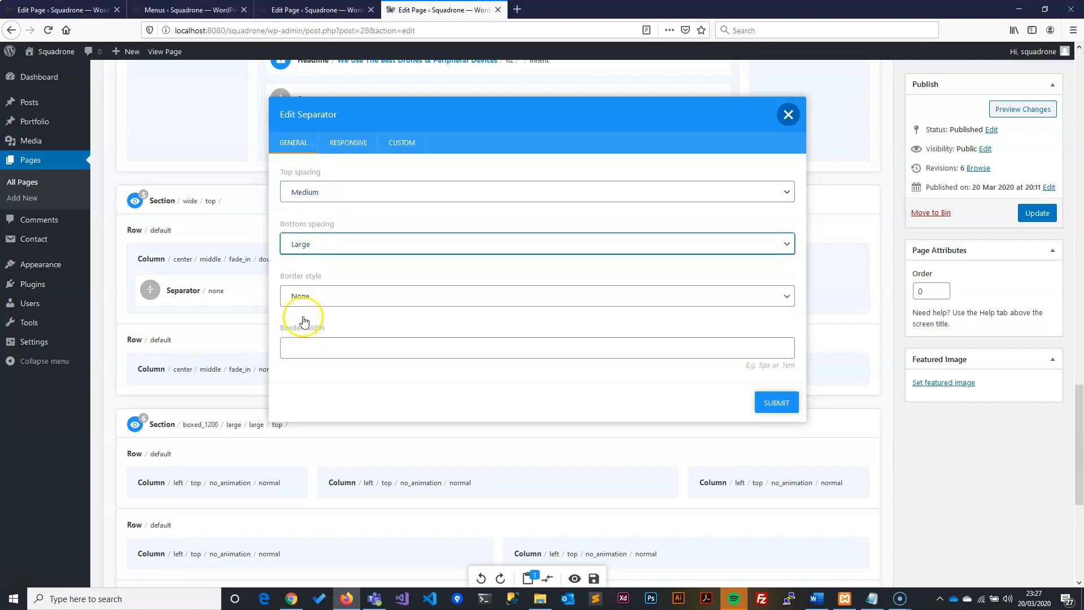
pyautogui.click(769, 404)
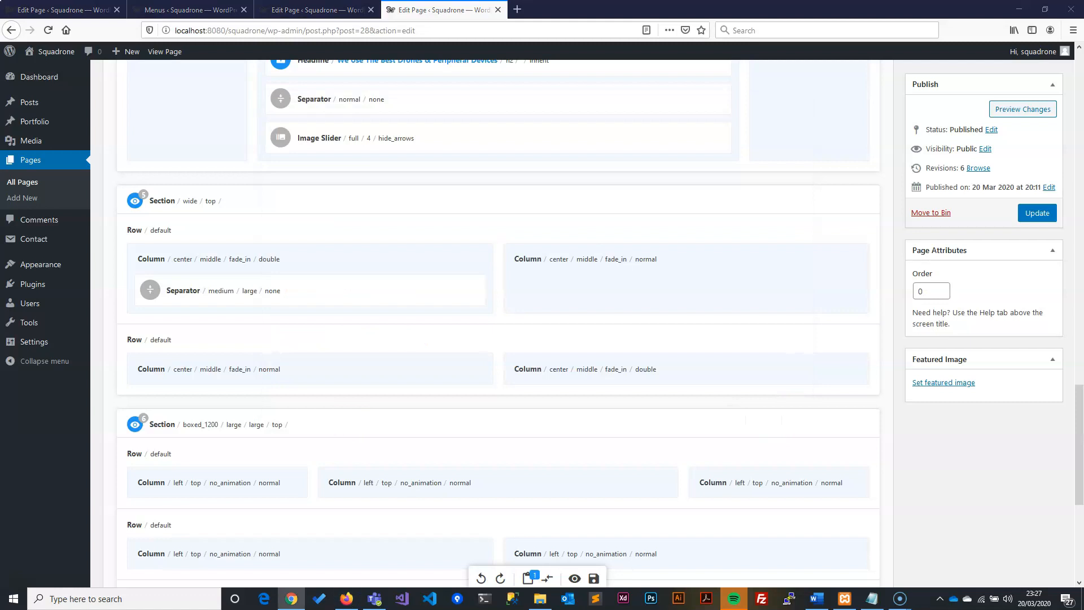
# Step: Add a Separator with Medium top spacing and Large bottom spacing to the right column in the fifth section's first row
pyautogui.moveTo(429, 304)
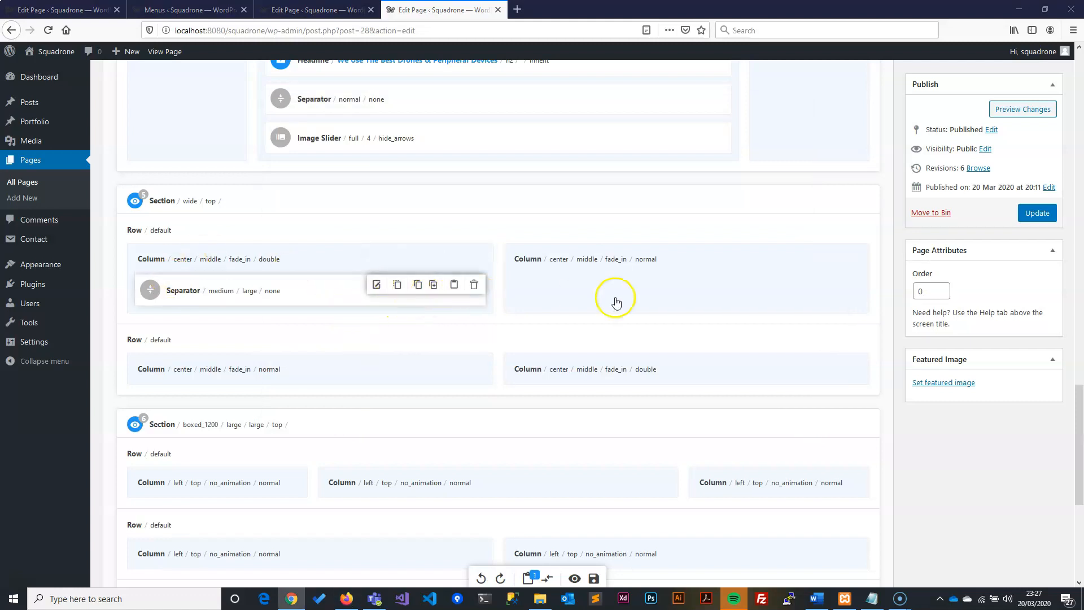
pyautogui.moveTo(634, 269)
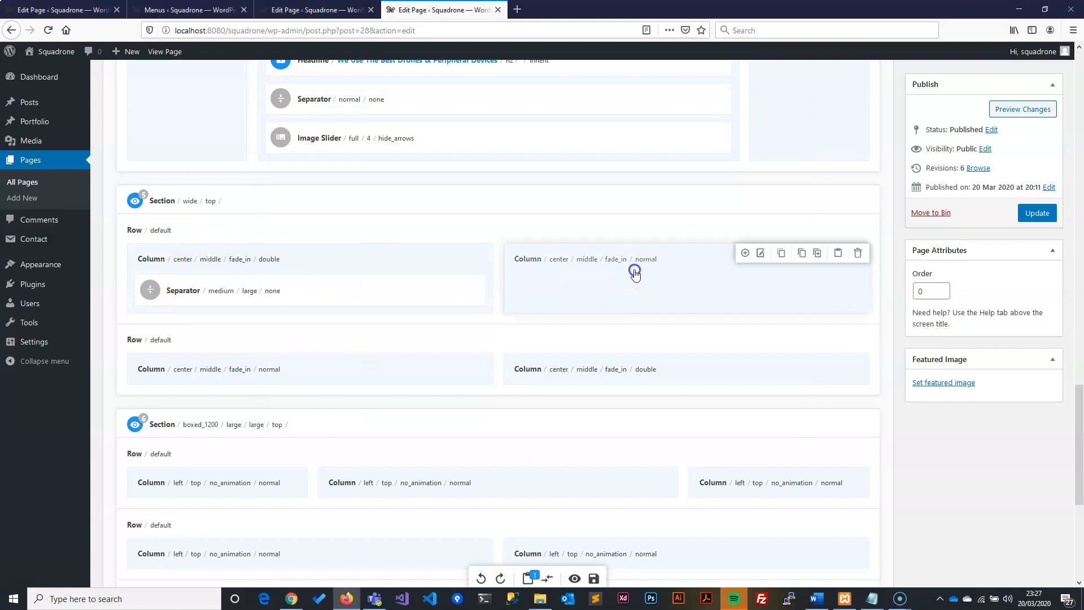
pyautogui.click(745, 251)
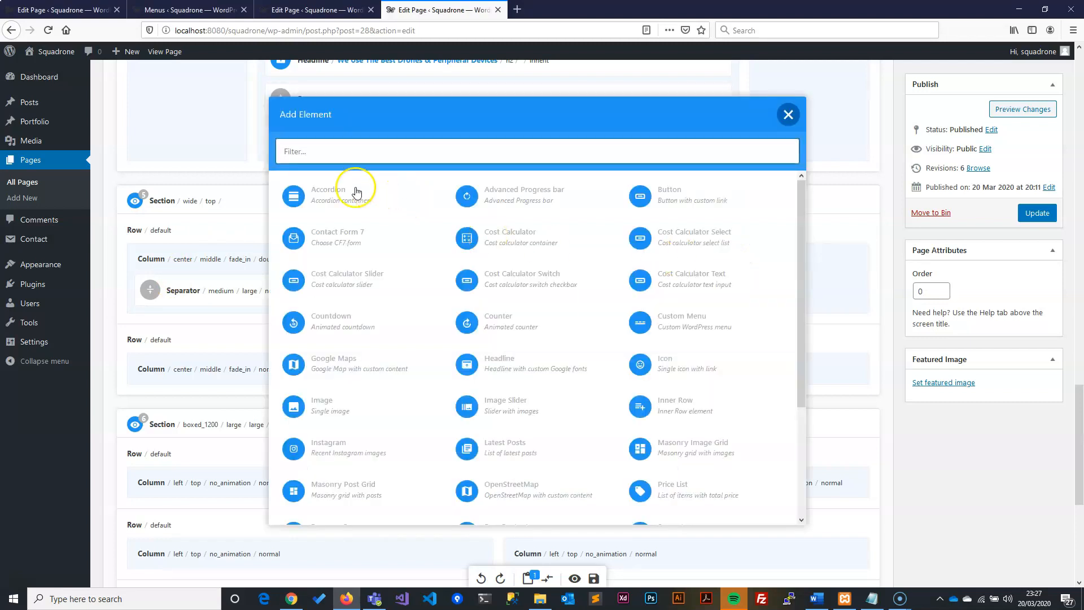
pyautogui.write('se')
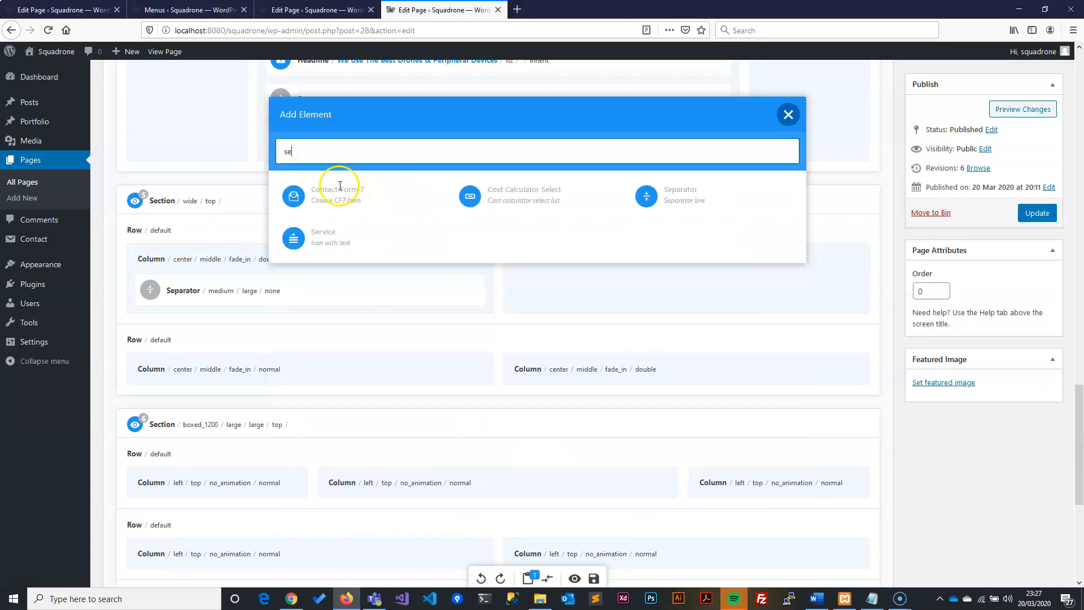
pyautogui.write('p')
pyautogui.click(310, 191)
pyautogui.click(309, 190)
pyautogui.click(305, 269)
pyautogui.click(339, 243)
pyautogui.click(316, 335)
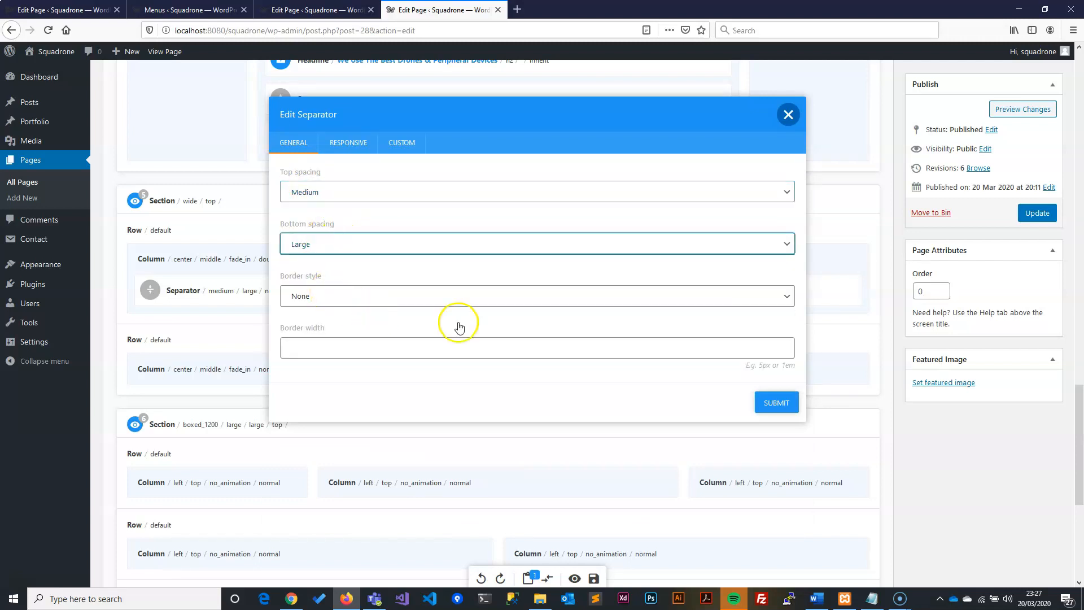
pyautogui.click(774, 402)
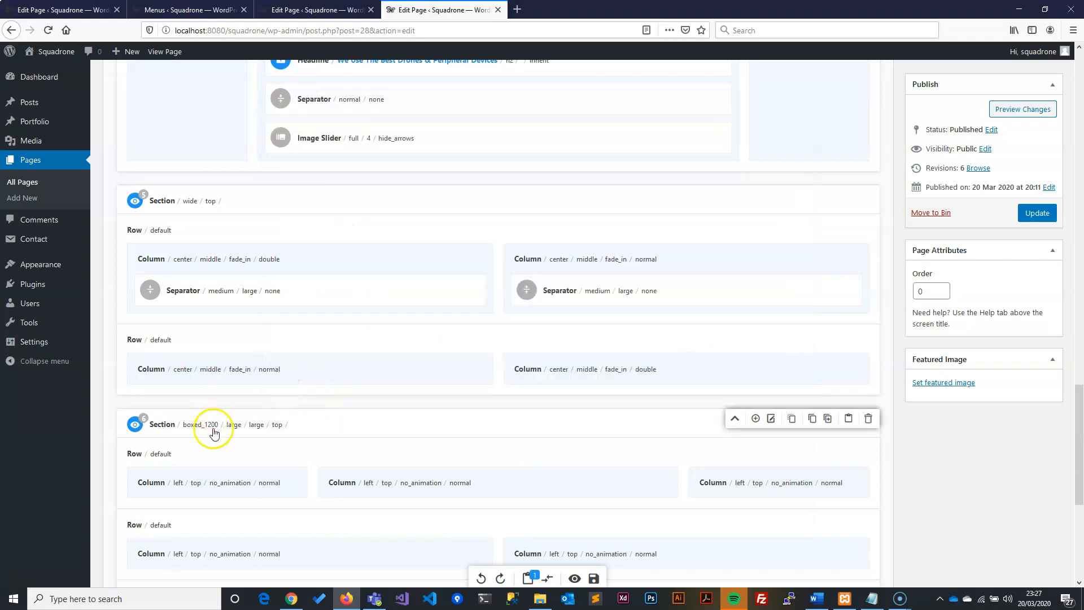
# Step: Add a Separator with Medium top spacing and Large bottom spacing to the left column in the fifth section's second row
pyautogui.moveTo(344, 377)
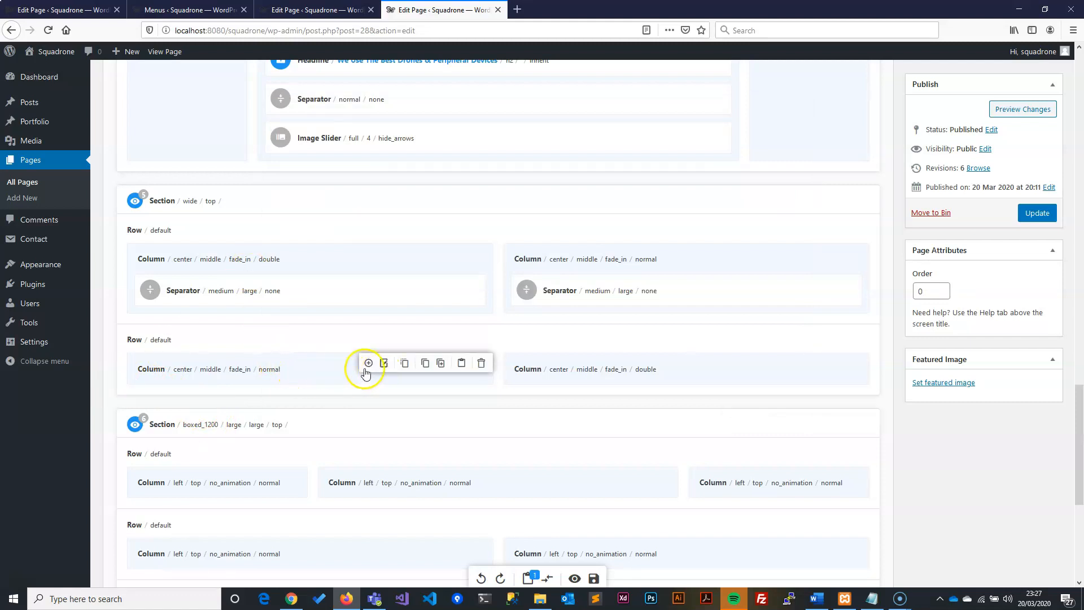
pyautogui.click(368, 363)
pyautogui.click(649, 194)
pyautogui.click(650, 192)
pyautogui.click(306, 270)
pyautogui.click(320, 308)
pyautogui.click(319, 296)
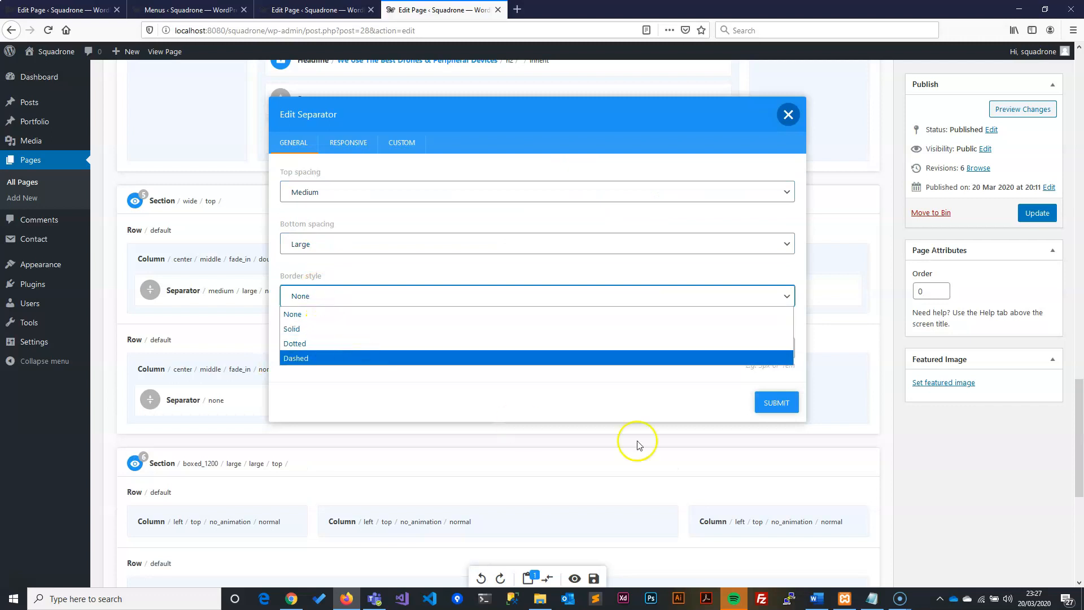
pyautogui.click(637, 445)
# Step: Add a Separator with Medium top spacing and Large bottom spacing to the right column in the fifth section's second row
pyautogui.moveTo(641, 380)
pyautogui.click(741, 366)
pyautogui.write('se')
pyautogui.click(649, 193)
pyautogui.click(651, 192)
pyautogui.click(310, 272)
pyautogui.click(308, 244)
pyautogui.click(297, 336)
pyautogui.click(353, 297)
pyautogui.click(347, 269)
pyautogui.click(776, 403)
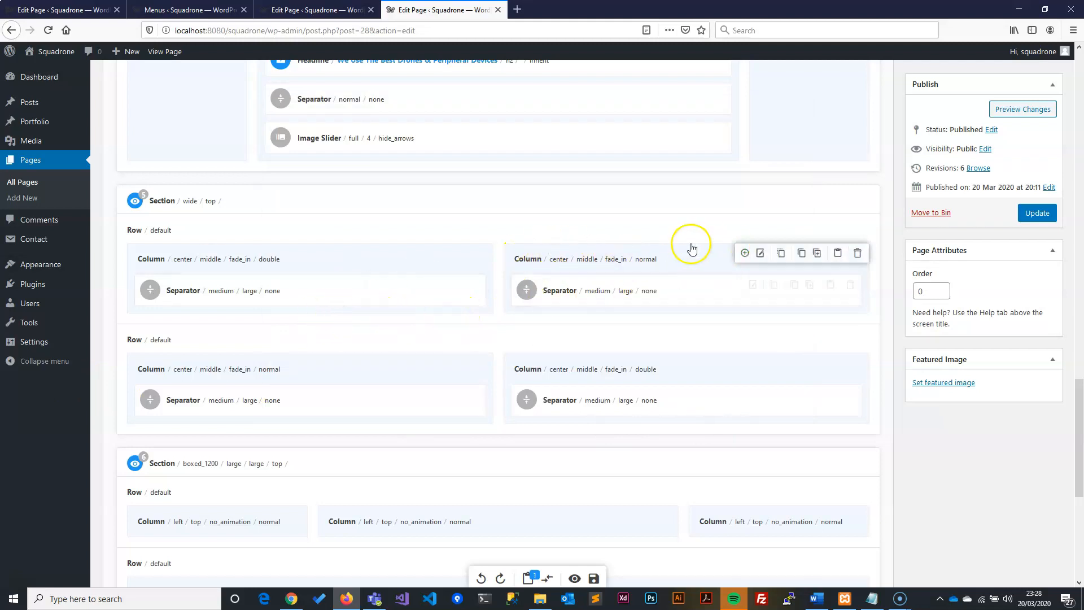
pyautogui.click(602, 259)
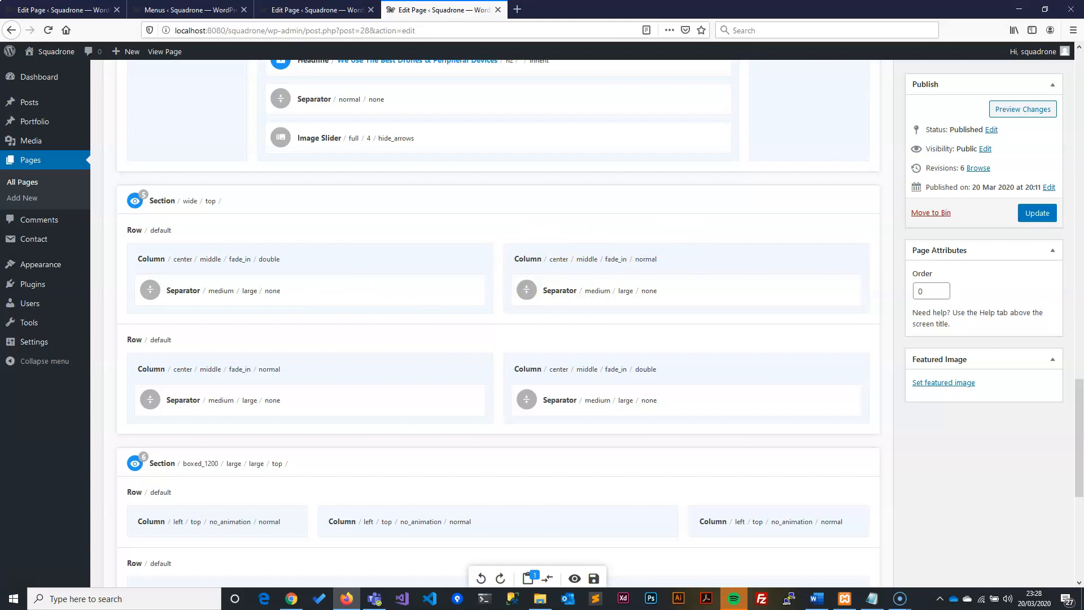
pyautogui.hotkey('alt', 'Tab')
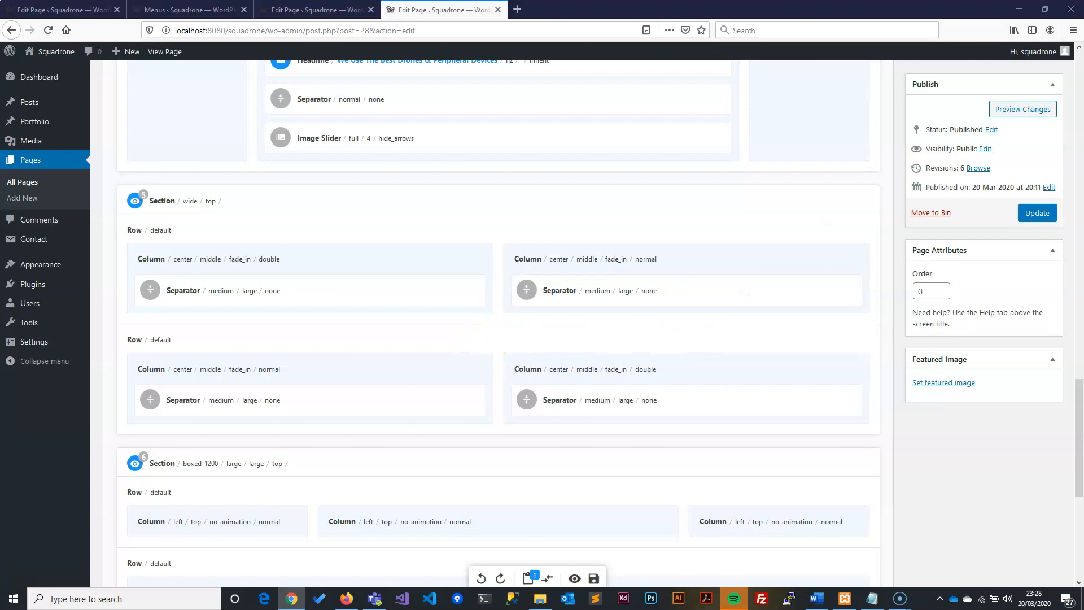
pyautogui.moveTo(702, 273)
pyautogui.scroll(-1, 685, 370)
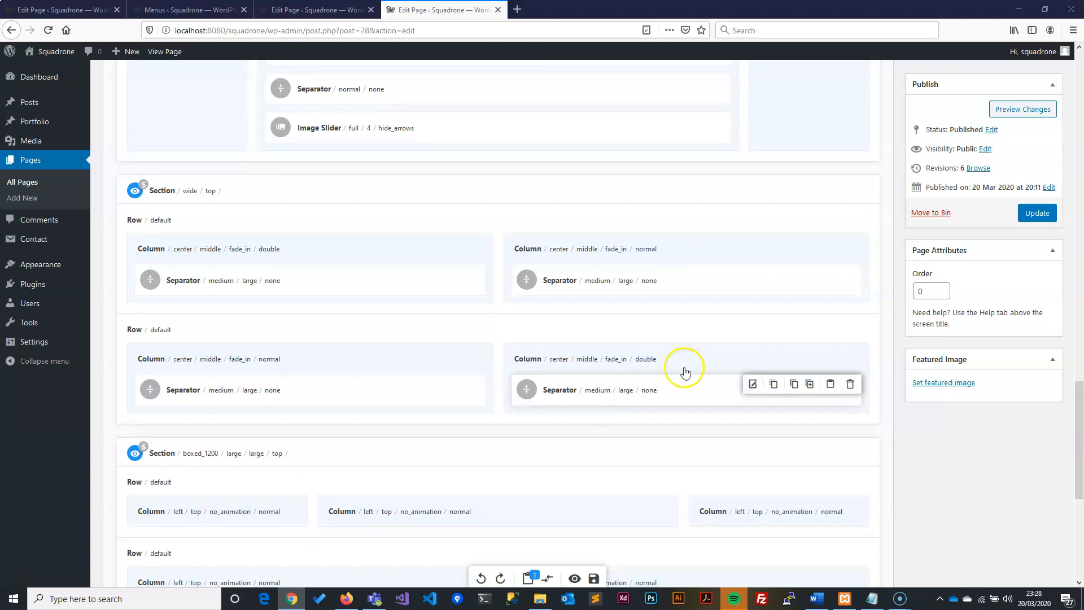
# Step: Upload home_inner_02.jpg and set it as the background image of the right column in the fifth section's first row
pyautogui.moveTo(789, 245)
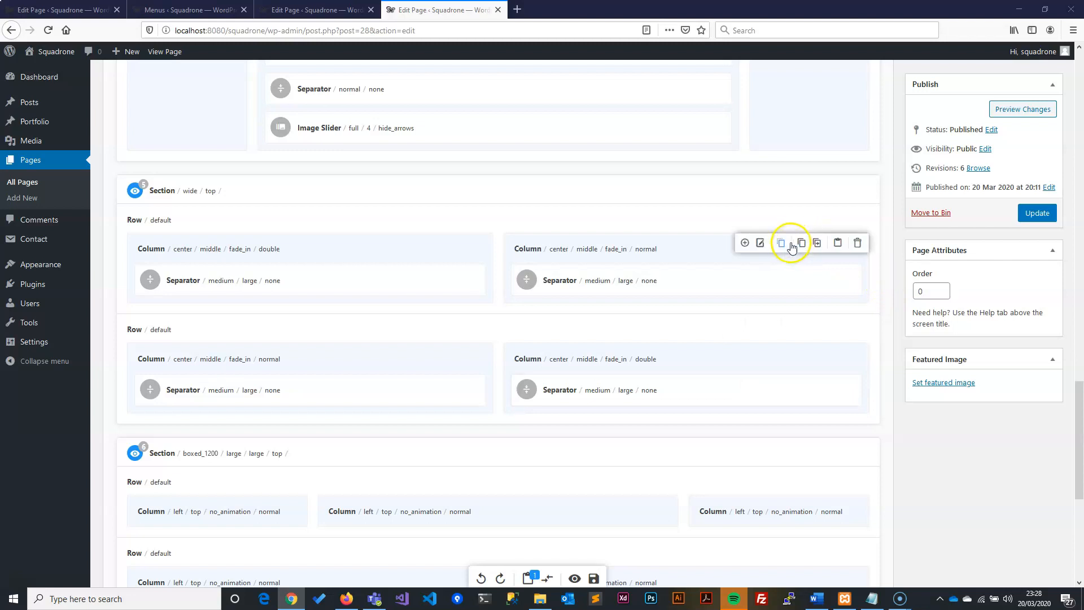
pyautogui.click(761, 243)
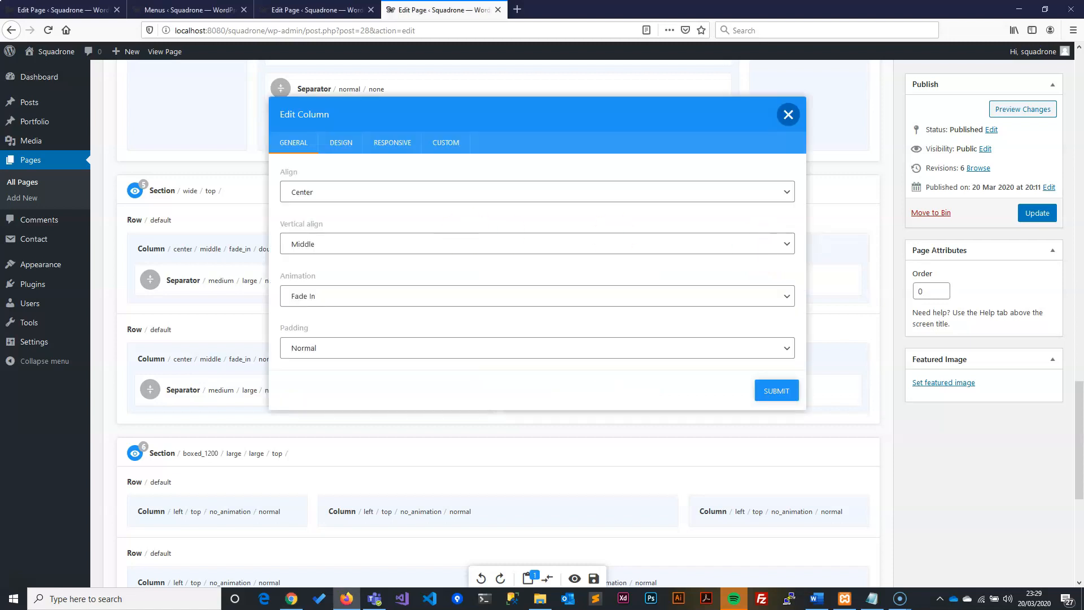
pyautogui.hotkey('alt', 'Tab')
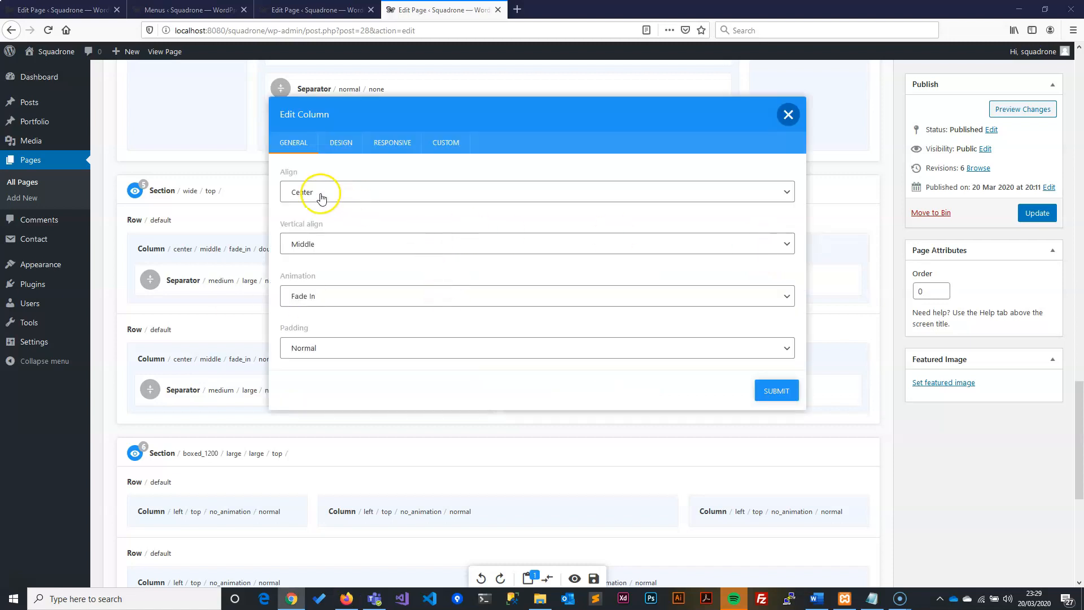
pyautogui.click(337, 144)
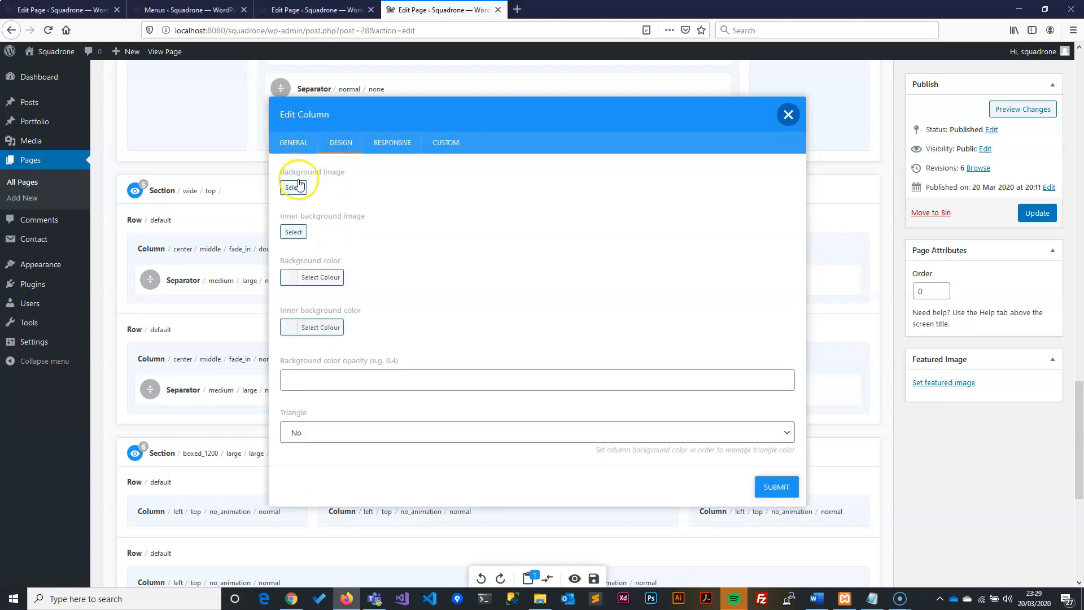
pyautogui.hotkey('alt', 'Tab')
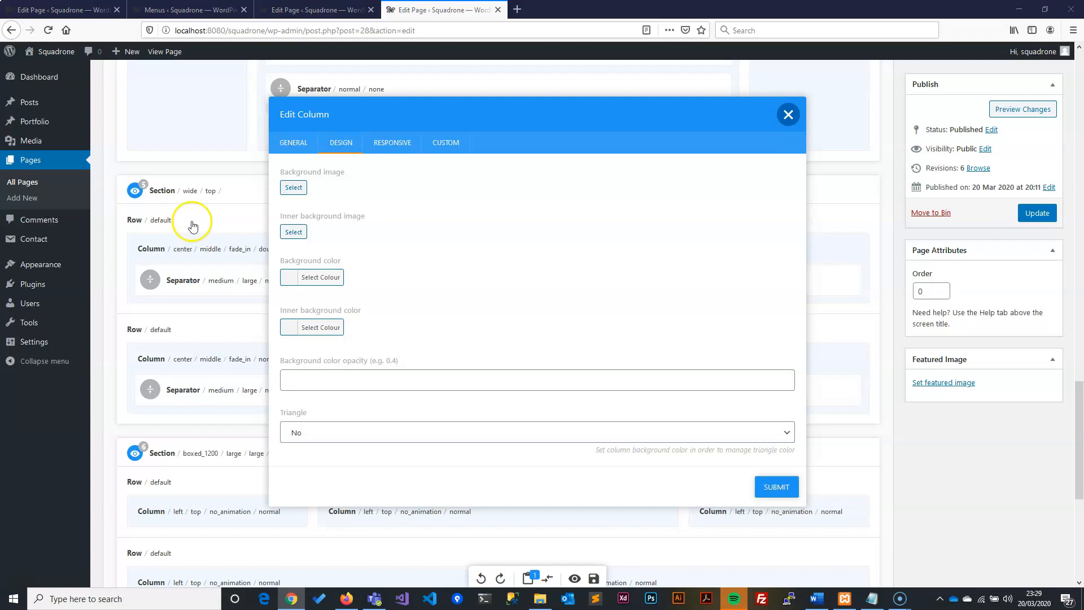
pyautogui.click(293, 187)
pyautogui.moveTo(291, 598); pyautogui.dragTo(293, 293)
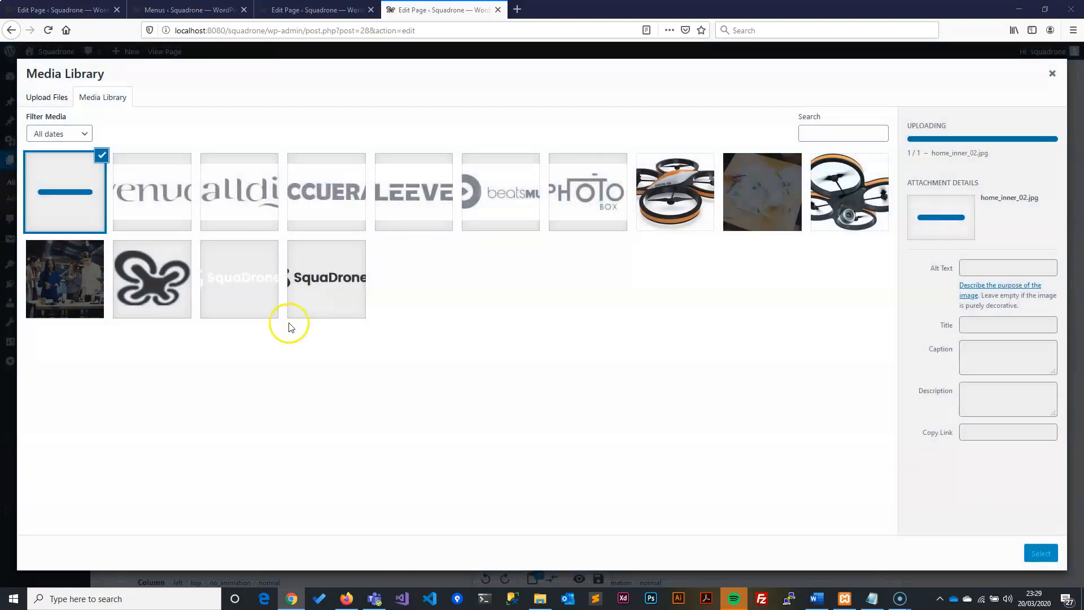
pyautogui.click(1040, 553)
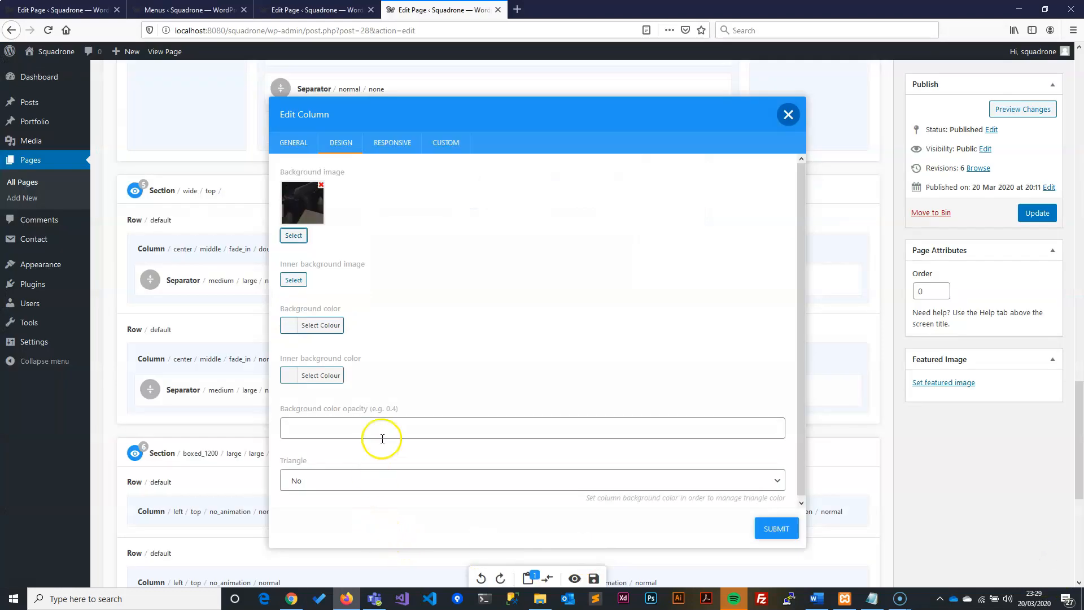
pyautogui.click(775, 530)
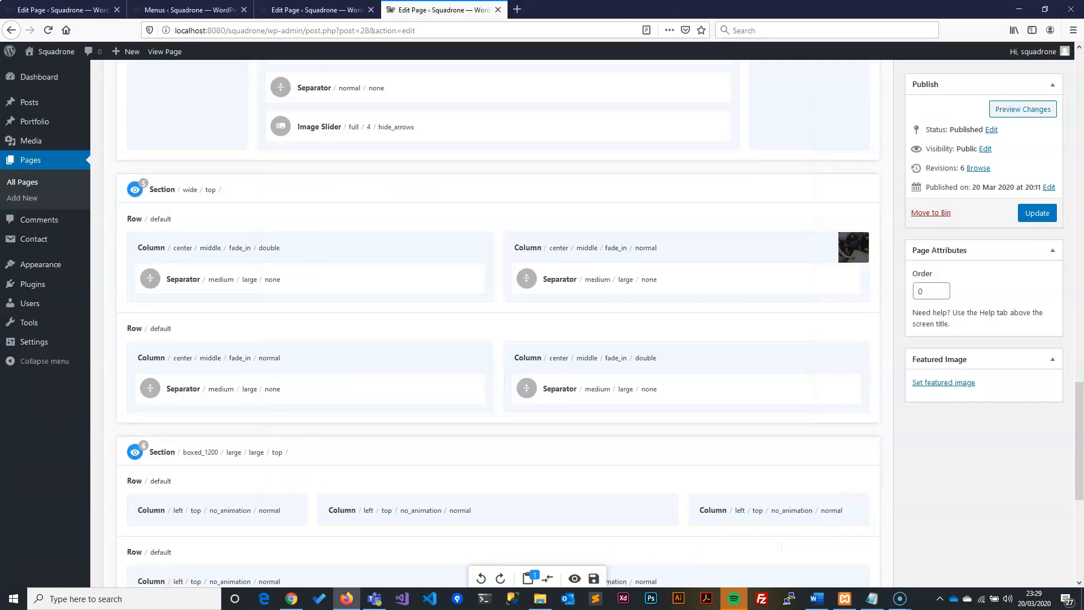
# Step: Upload another image file and set it as the background image of the left column in the fifth section's second row
pyautogui.hotkey('alt', 'Tab')
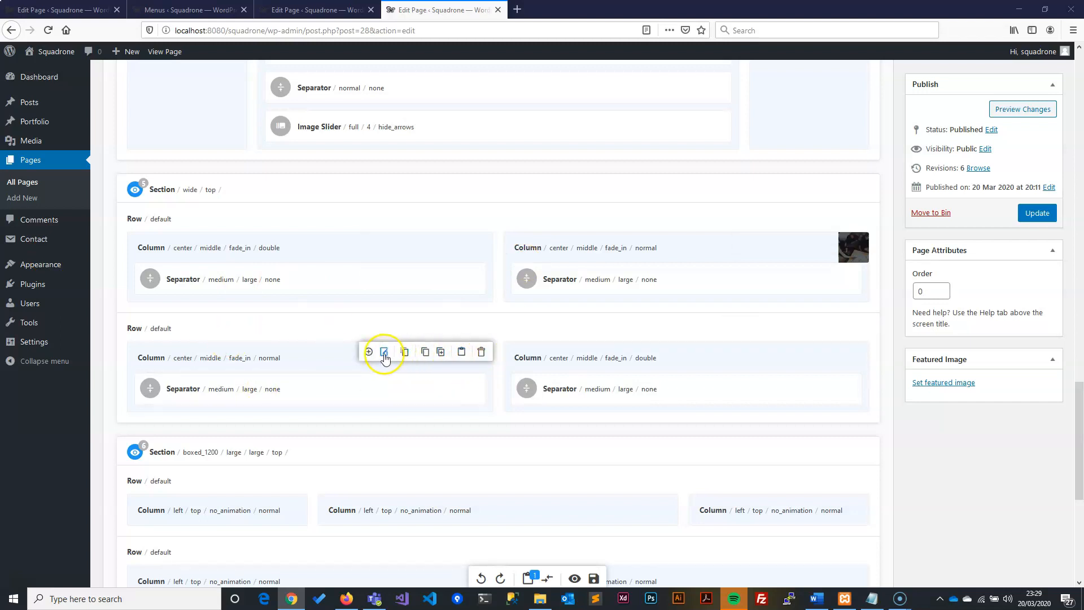
pyautogui.click(385, 353)
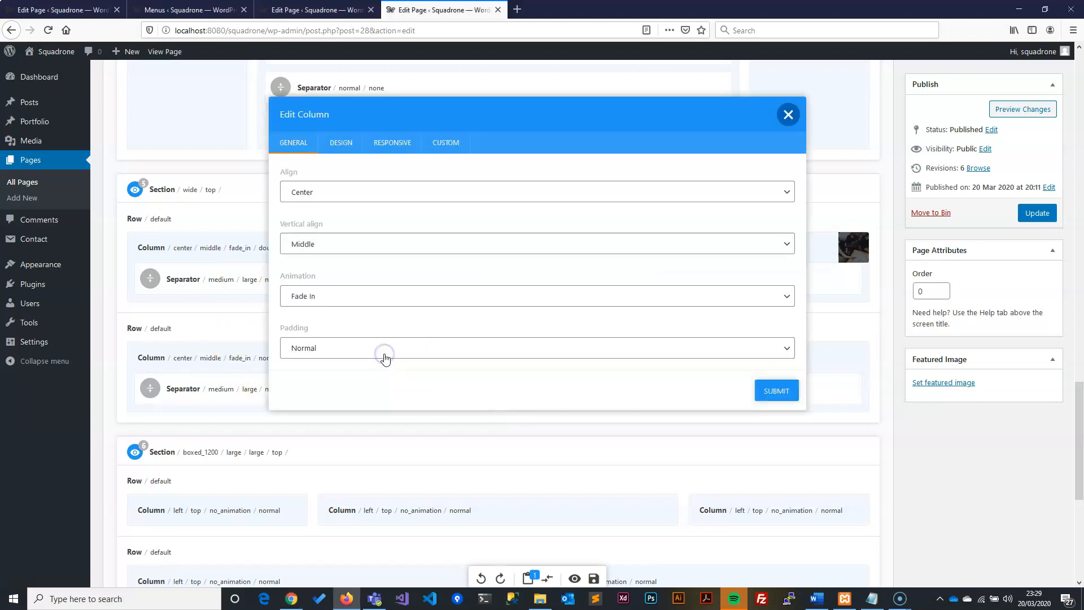
pyautogui.click(334, 143)
pyautogui.click(292, 186)
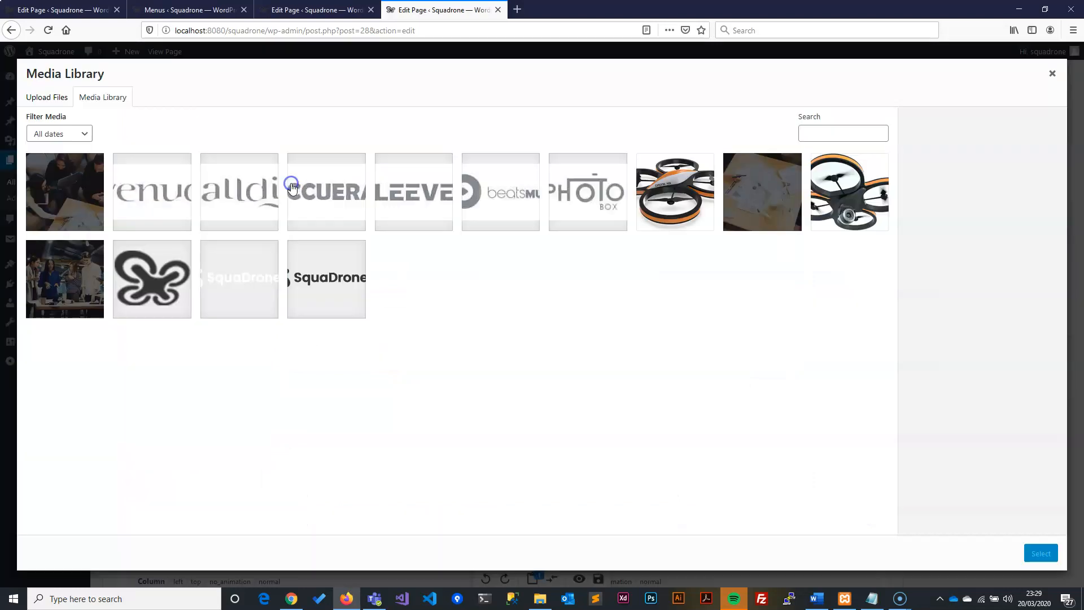
pyautogui.moveTo(0, 399); pyautogui.dragTo(223, 386)
pyautogui.click(1041, 553)
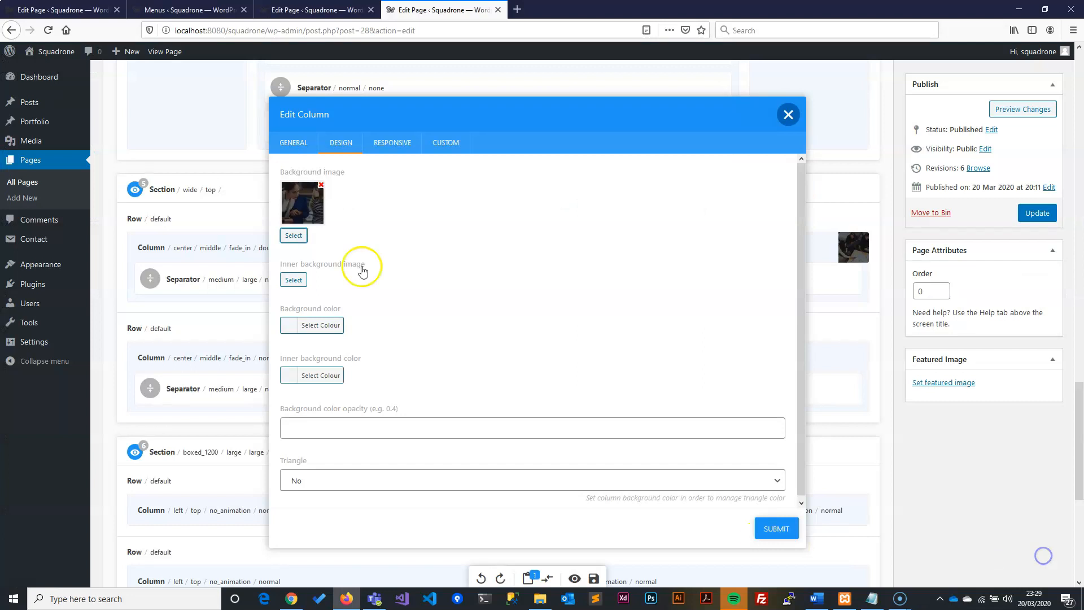
pyautogui.hotkey('alt', 'Tab')
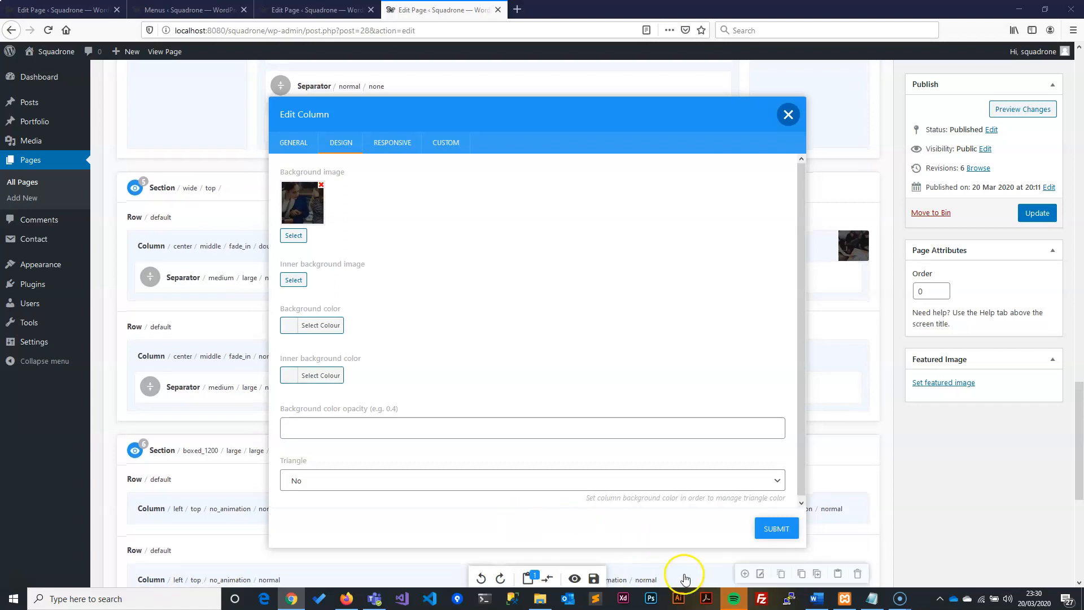
pyautogui.click(776, 528)
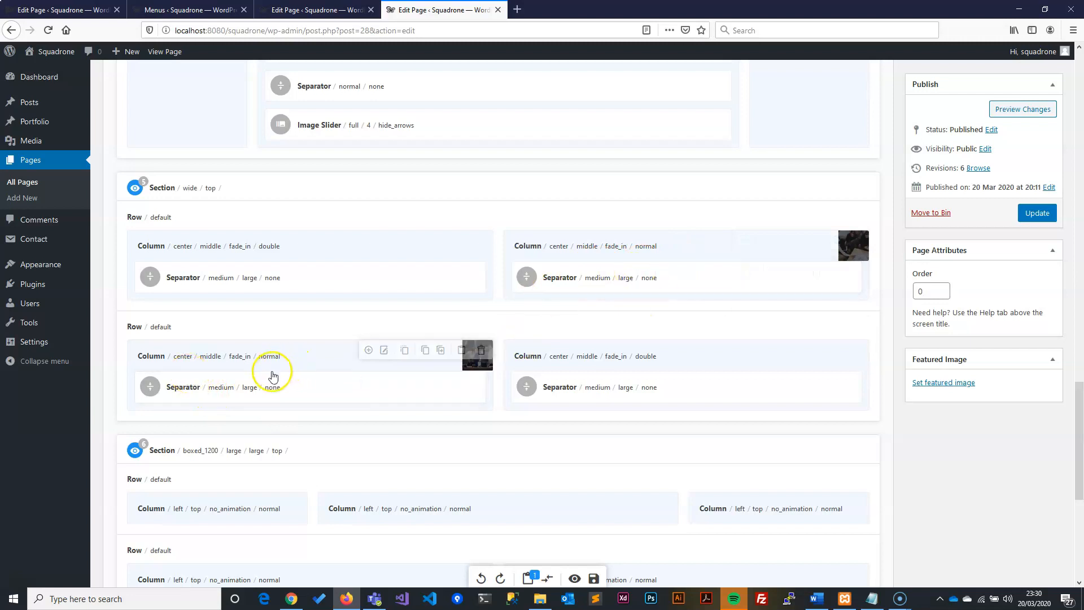
# Step: Add a Headline element to the left column in the fifth section's first row
pyautogui.hotkey('alt', 'Tab')
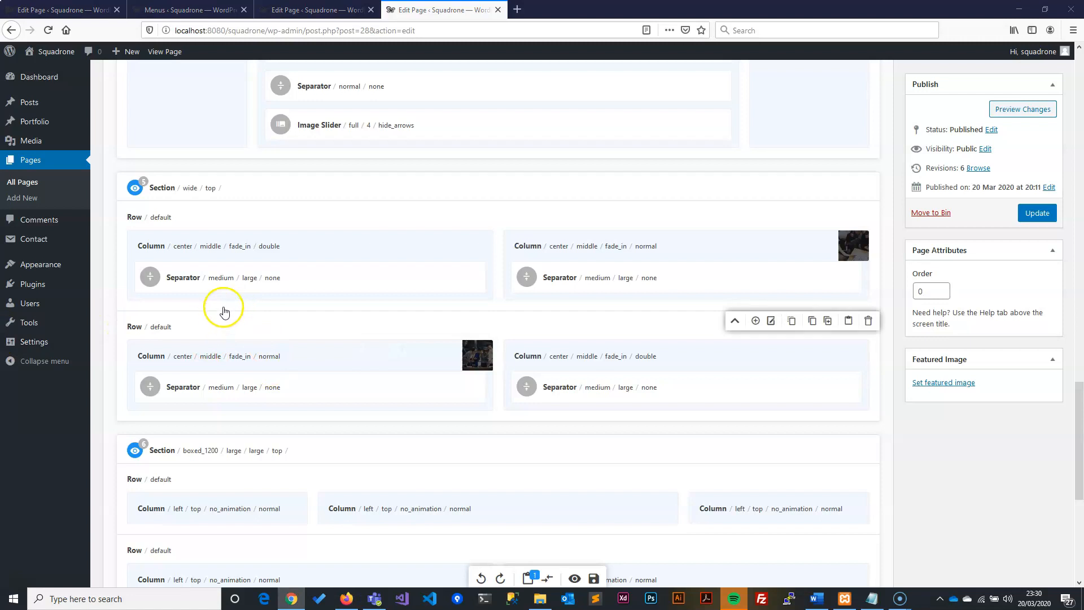
pyautogui.click(369, 241)
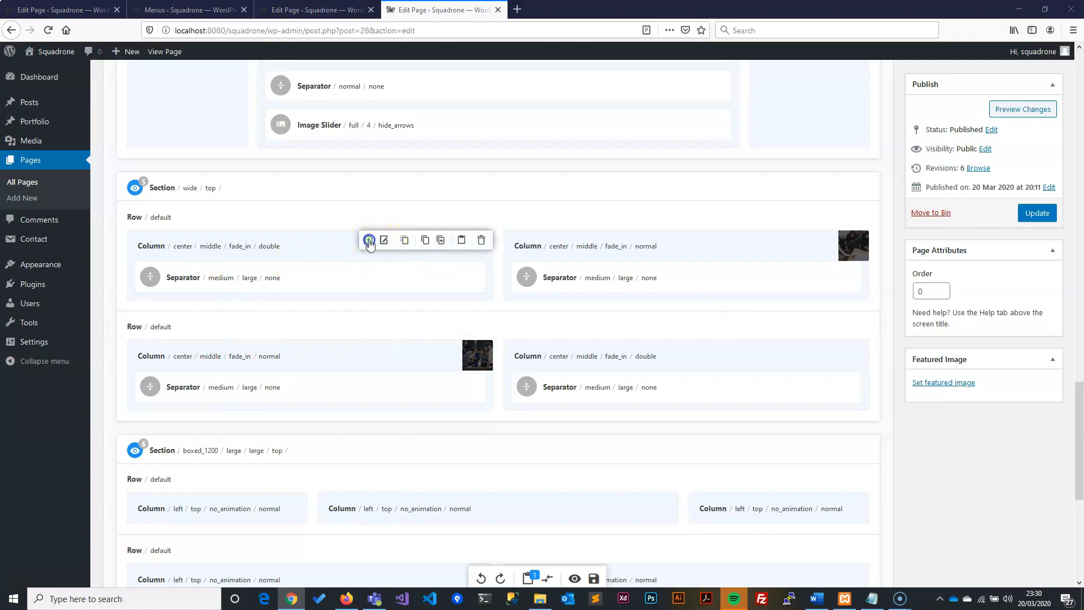
pyautogui.click(311, 157)
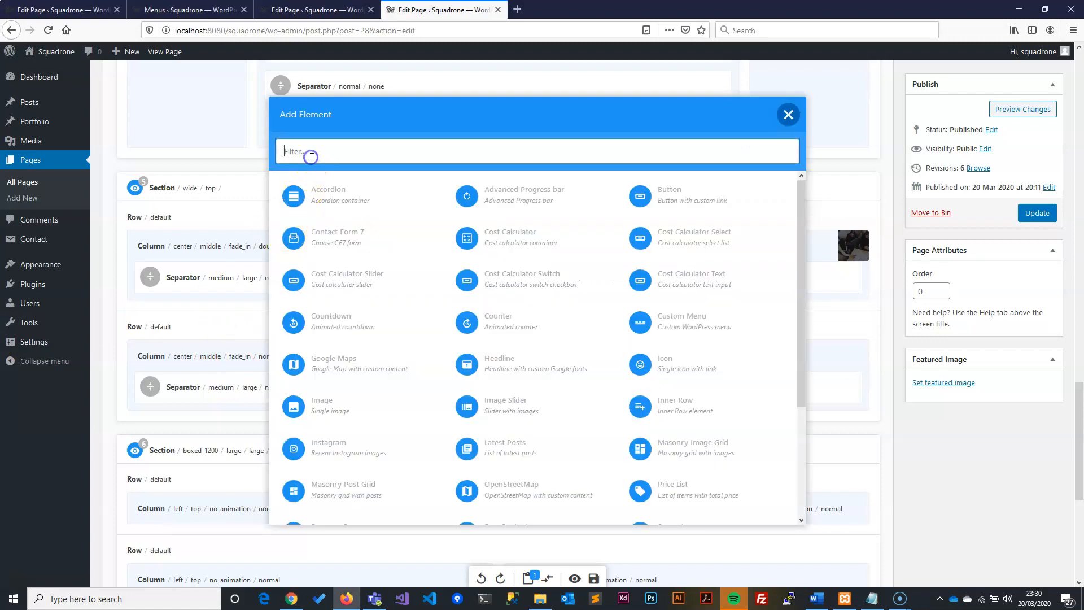
pyautogui.write('he')
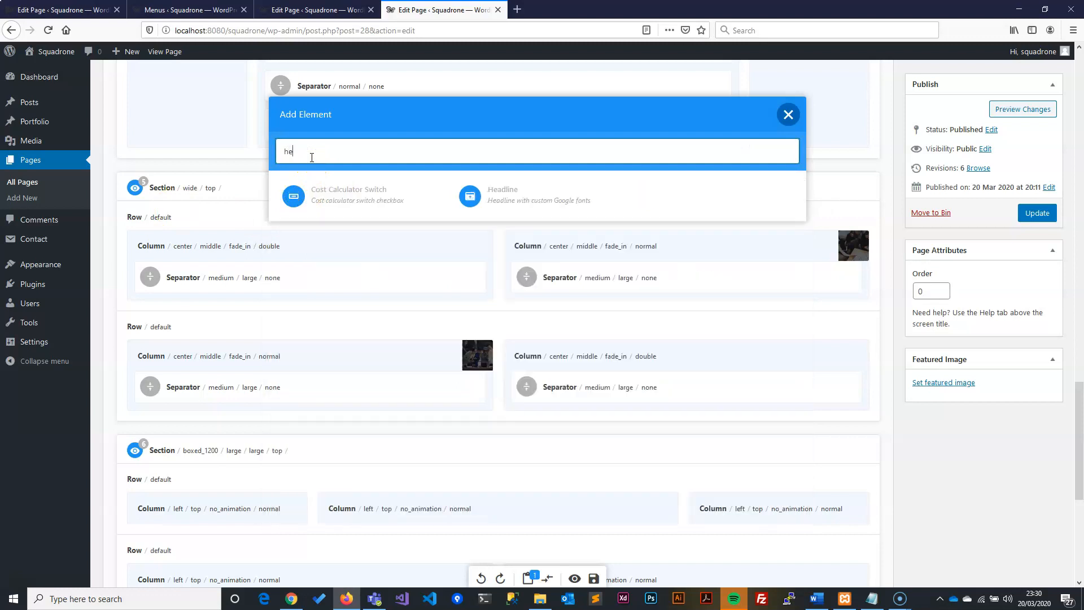
pyautogui.click(571, 209)
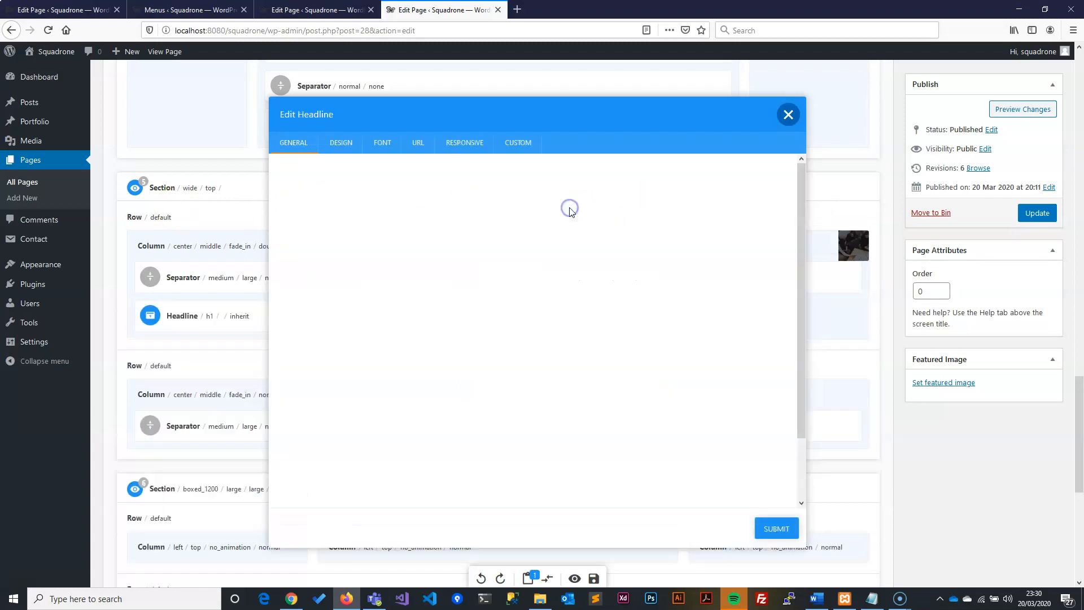
# Step: Set the headline text to "Real-time Analysis Of The Collected Data" and the subheadline to "Drone provides a quick means to gather information"
pyautogui.hotkey('alt', 'Tab')
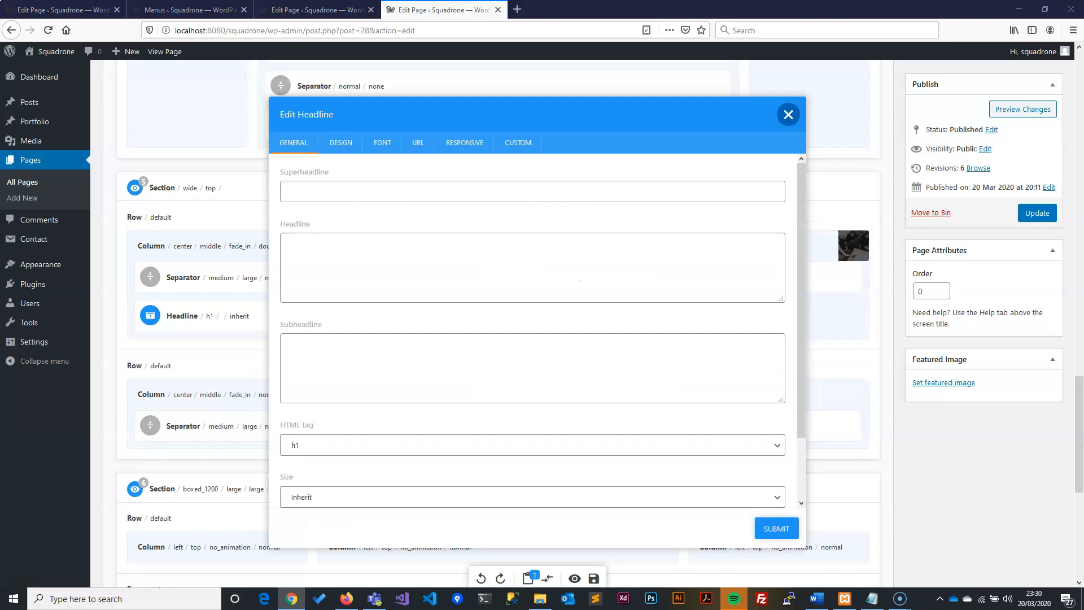
pyautogui.click(444, 281)
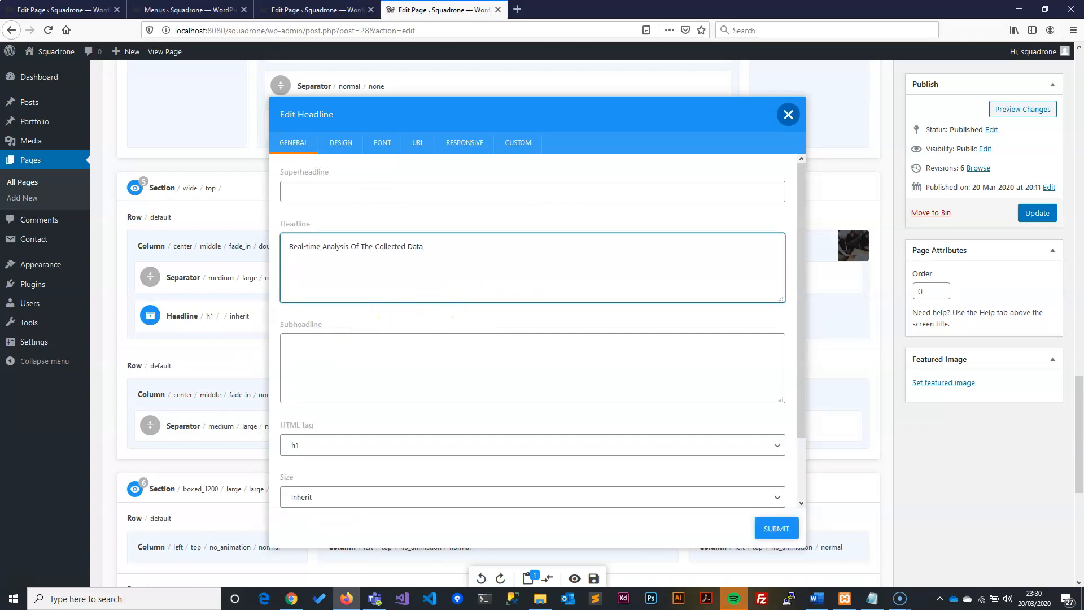
pyautogui.hotkey('alt', 'Tab')
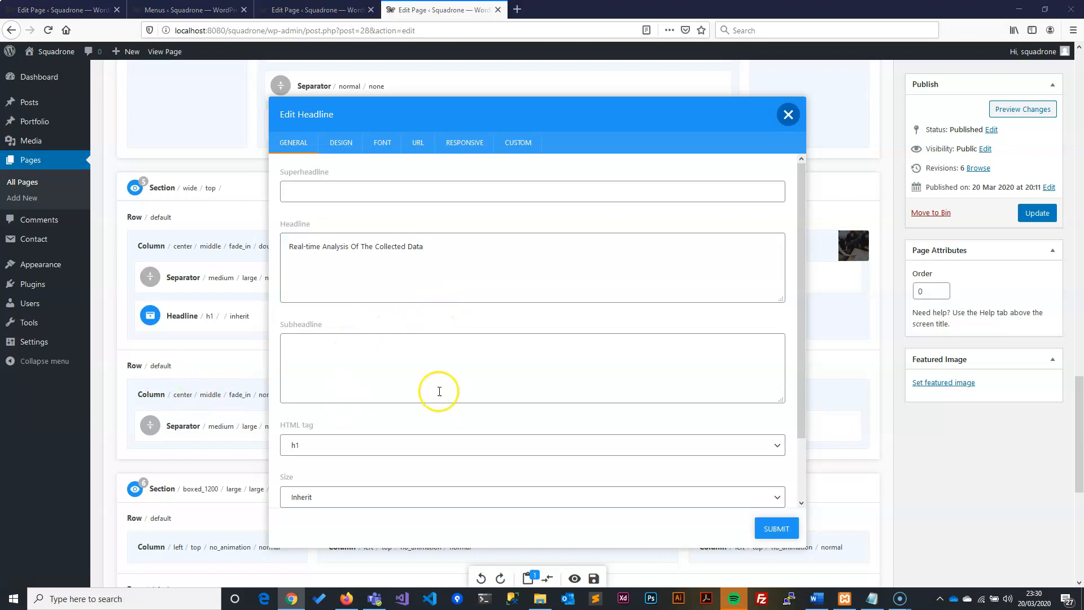
pyautogui.click(412, 363)
pyautogui.write('Drone provides a quick means to gather information')
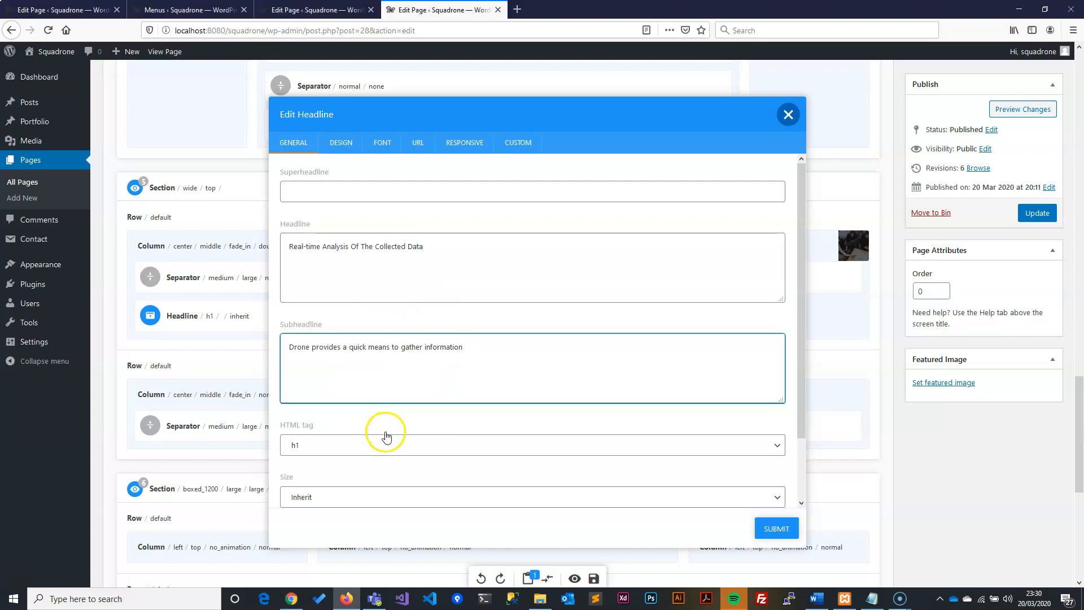
# Step: Set the new headline's HTML tag to h2 and its size to Extra large, and submit it
pyautogui.scroll(-3, 386, 438)
pyautogui.click(324, 372)
pyautogui.click(297, 406)
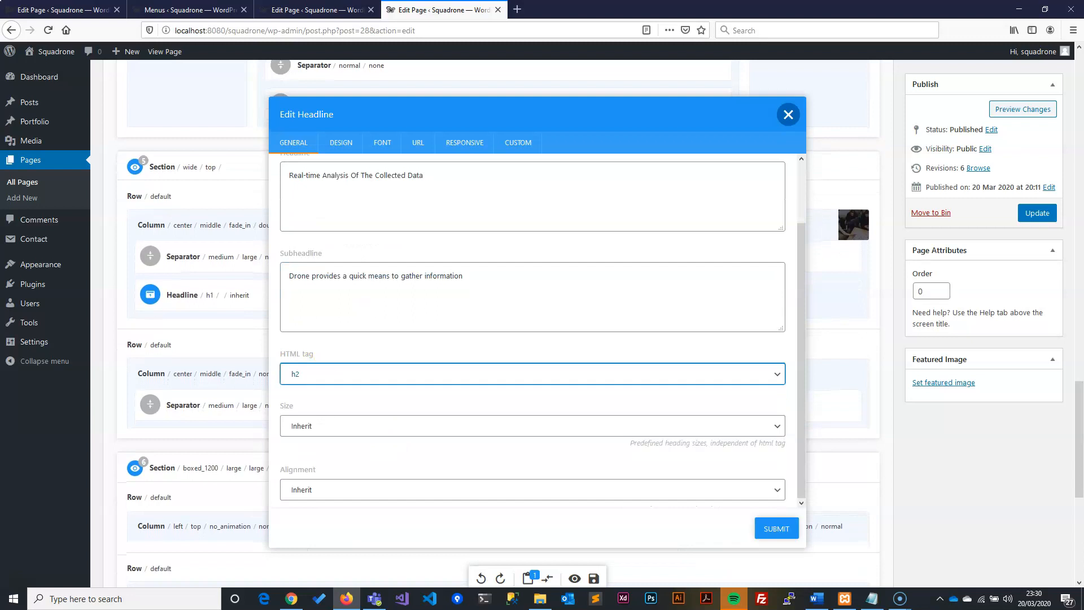
pyautogui.click(338, 424)
pyautogui.click(311, 424)
pyautogui.click(301, 531)
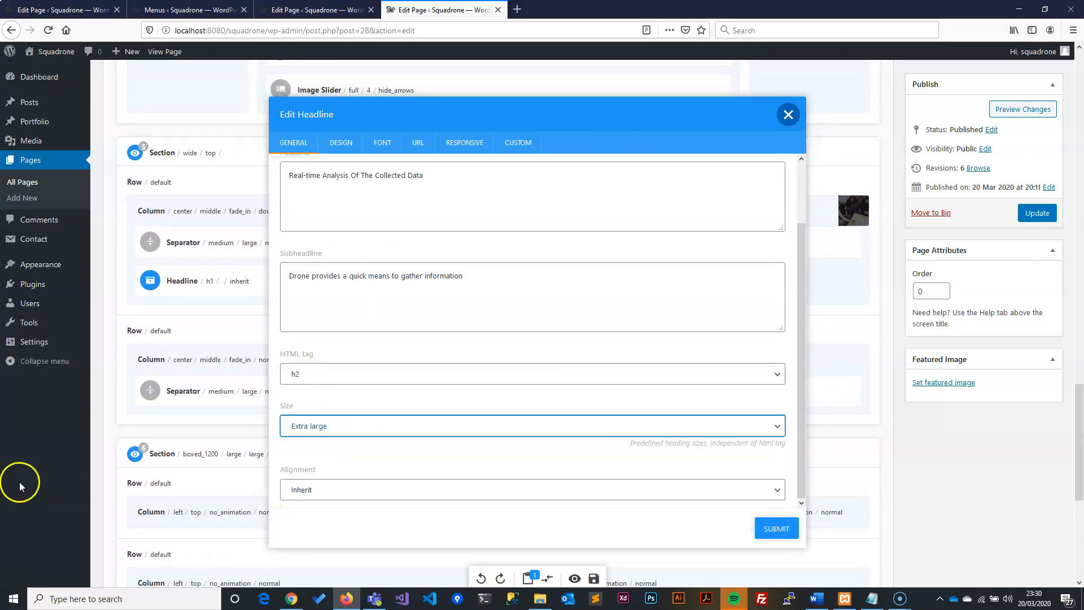
pyautogui.click(776, 528)
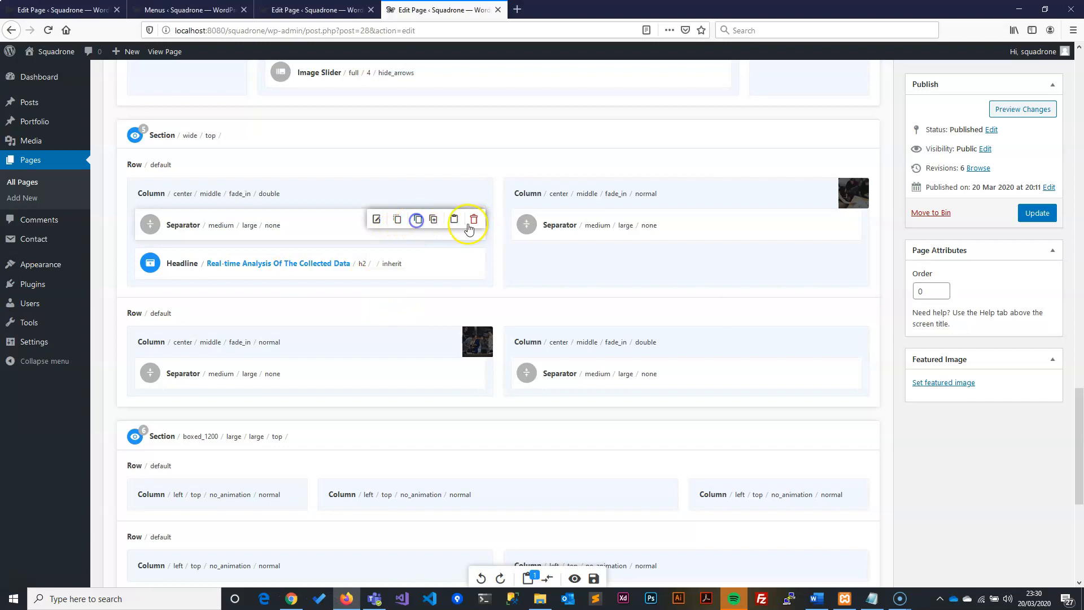
# Step: Duplicate the left column's separator below the headline and give the copy No spacing on top and Normal bottom spacing
pyautogui.click(452, 219)
pyautogui.moveTo(337, 261); pyautogui.dragTo(341, 314)
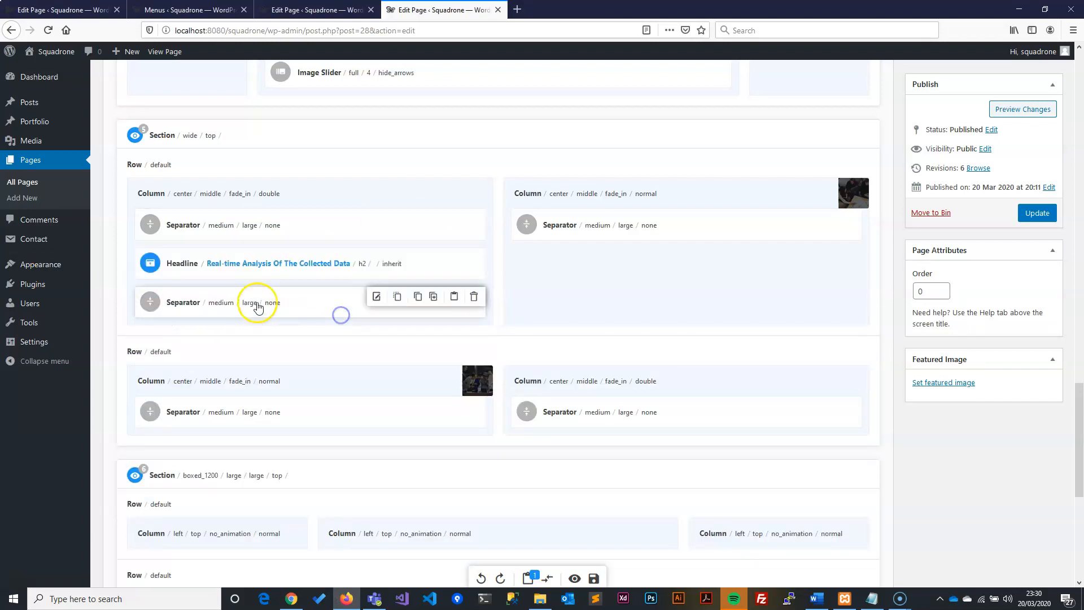
pyautogui.click(375, 297)
pyautogui.click(309, 197)
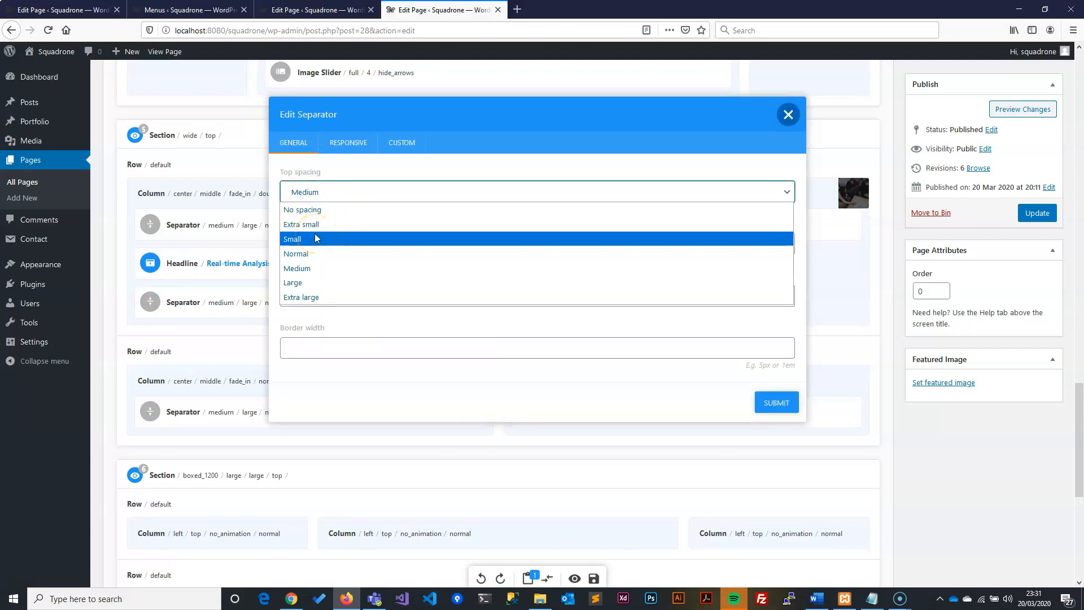
pyautogui.click(313, 283)
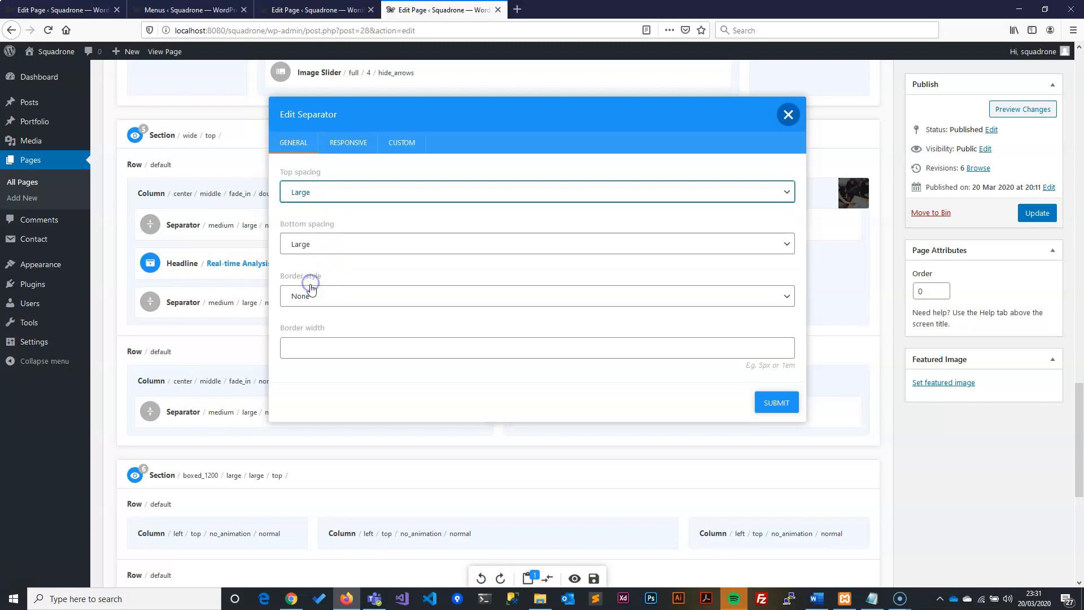
pyautogui.click(302, 192)
pyautogui.click(310, 214)
pyautogui.click(302, 244)
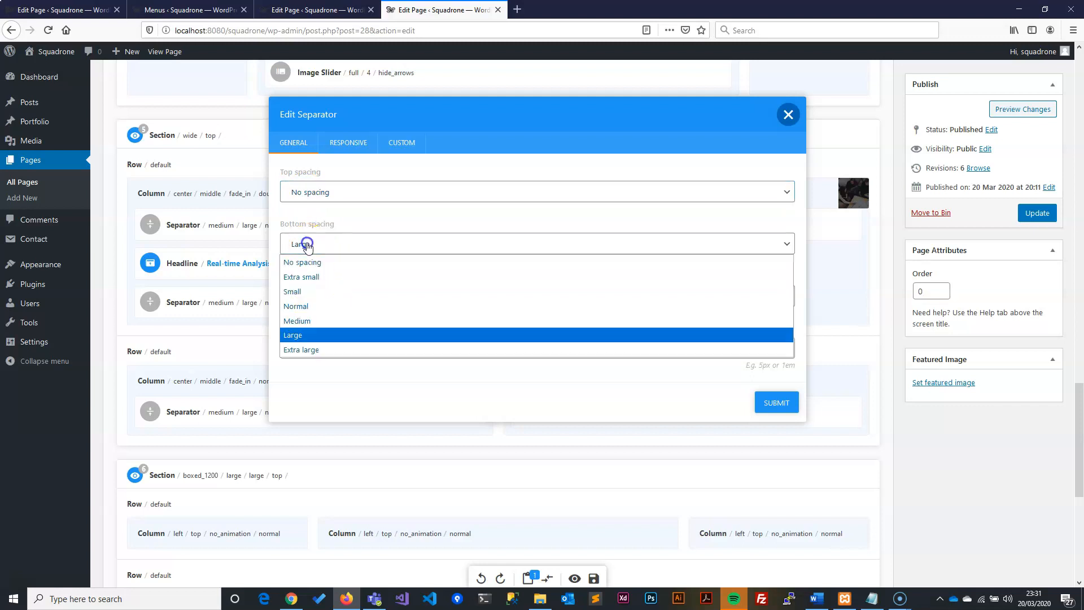
pyautogui.click(316, 305)
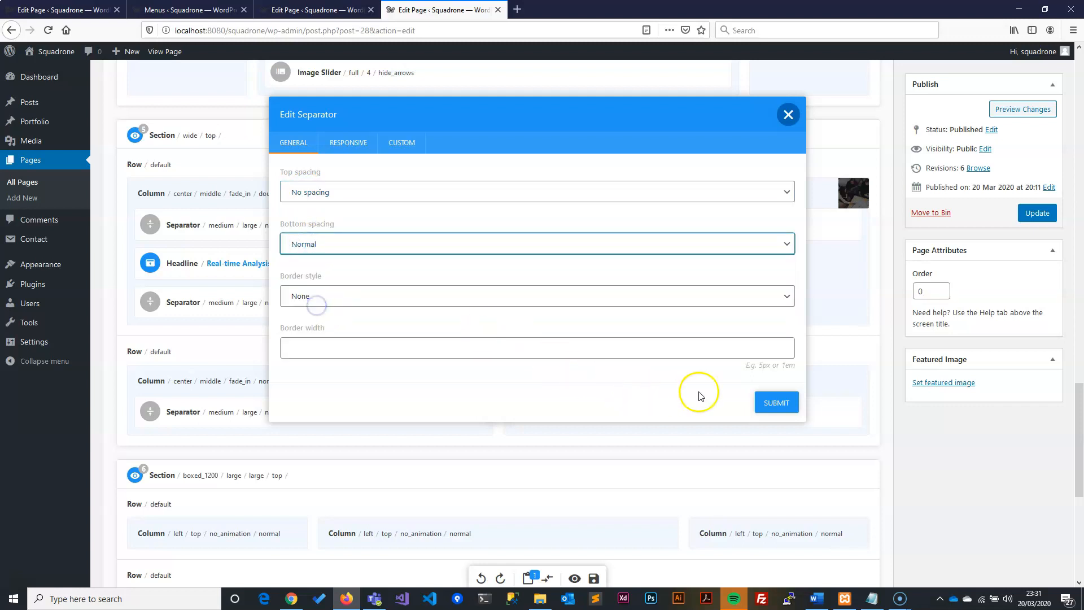
pyautogui.click(787, 404)
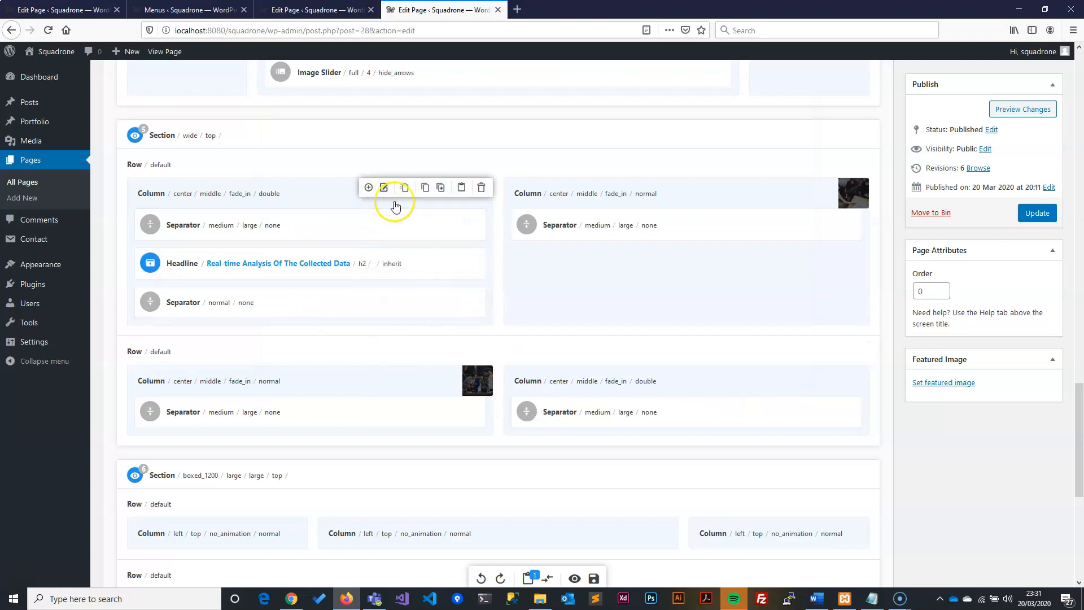
# Step: Add a Button with the text "CONTACT US" and the URL "#" to the left column in the fifth section's first row
pyautogui.click(368, 187)
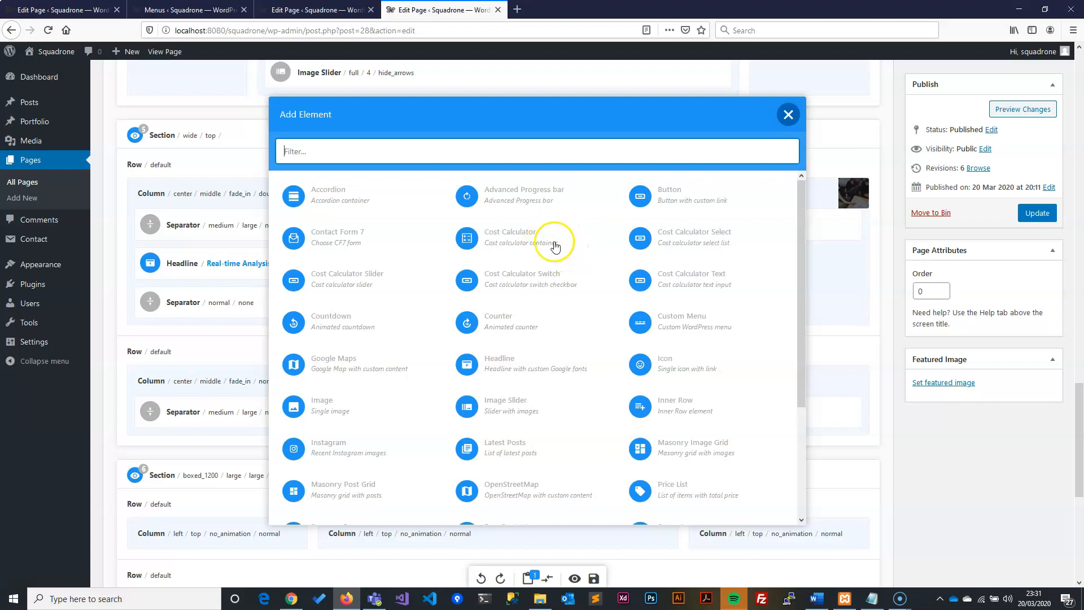
pyautogui.click(679, 200)
pyautogui.hotkey('alt', 'Tab')
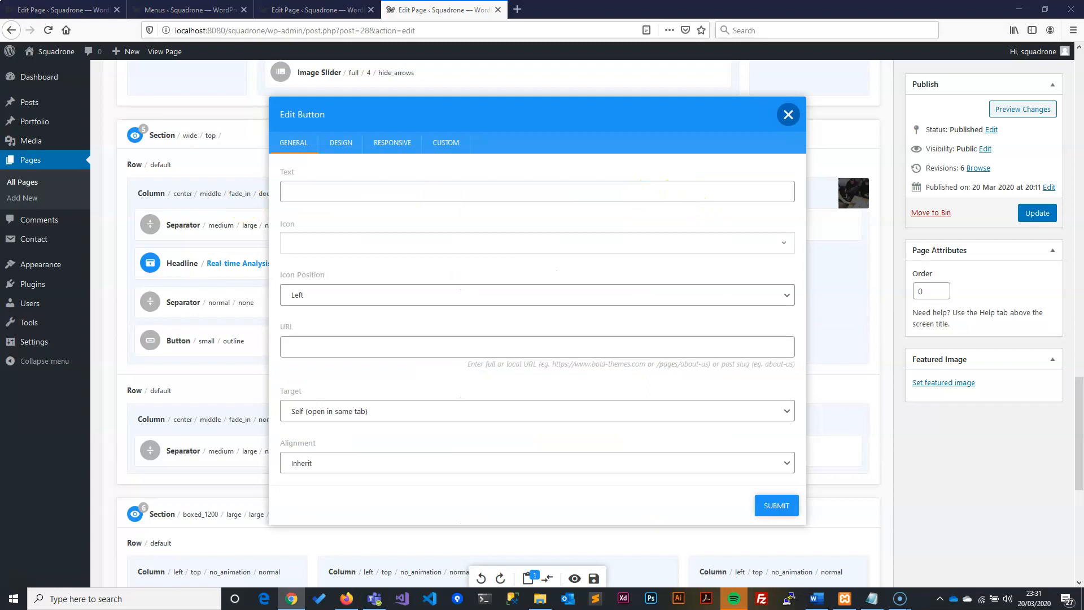
pyautogui.click(294, 193)
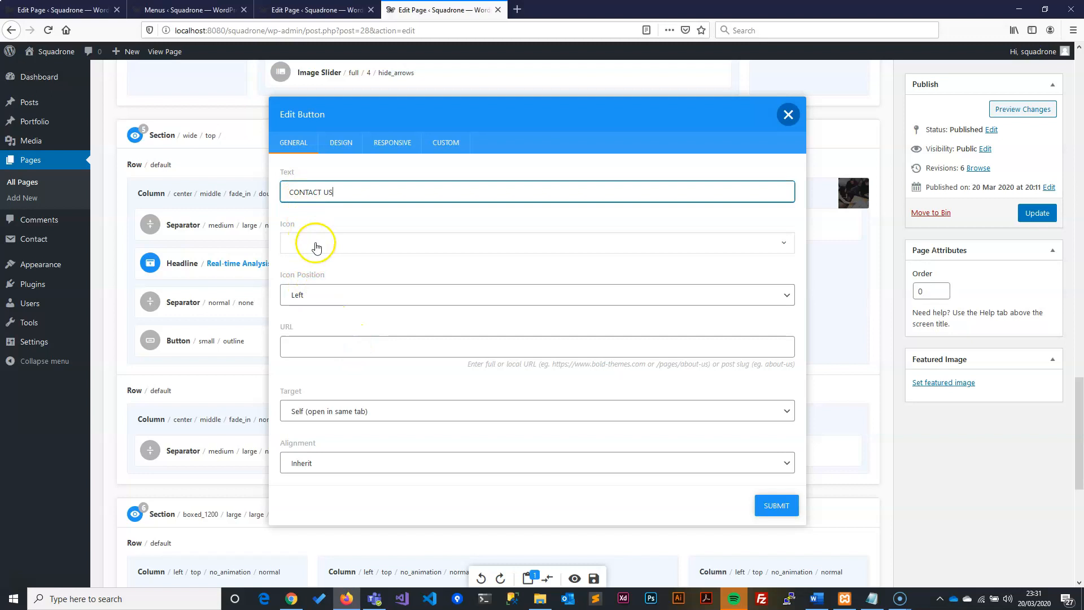
pyautogui.click(305, 348)
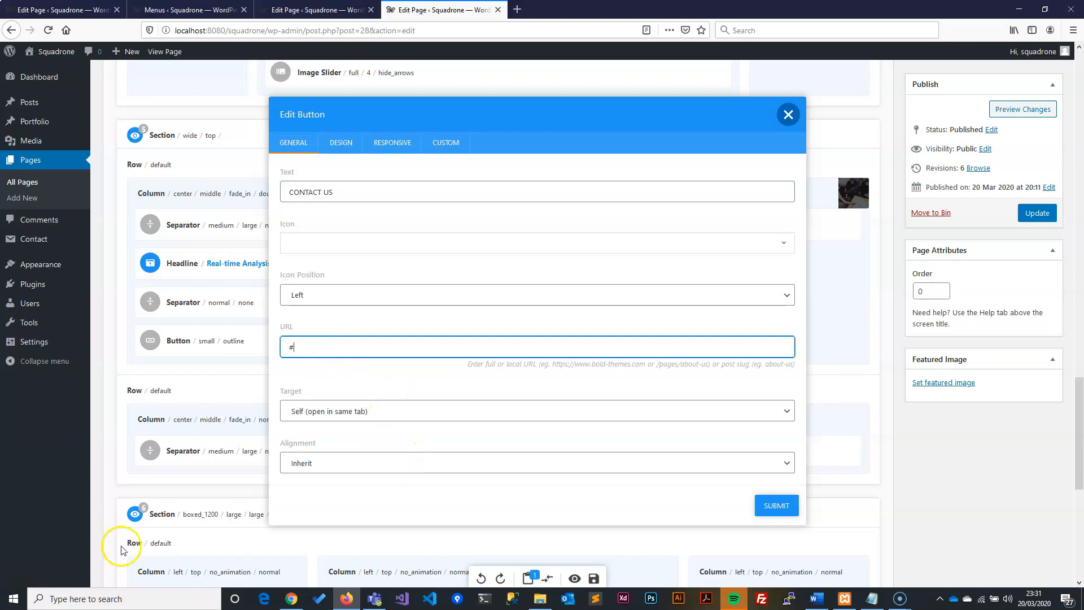
pyautogui.scroll(-1, 237, 496)
# Step: Give the CONTACT US button Medium size, the "Light font, dark background" color scheme and Outline style, and submit it
pyautogui.click(341, 143)
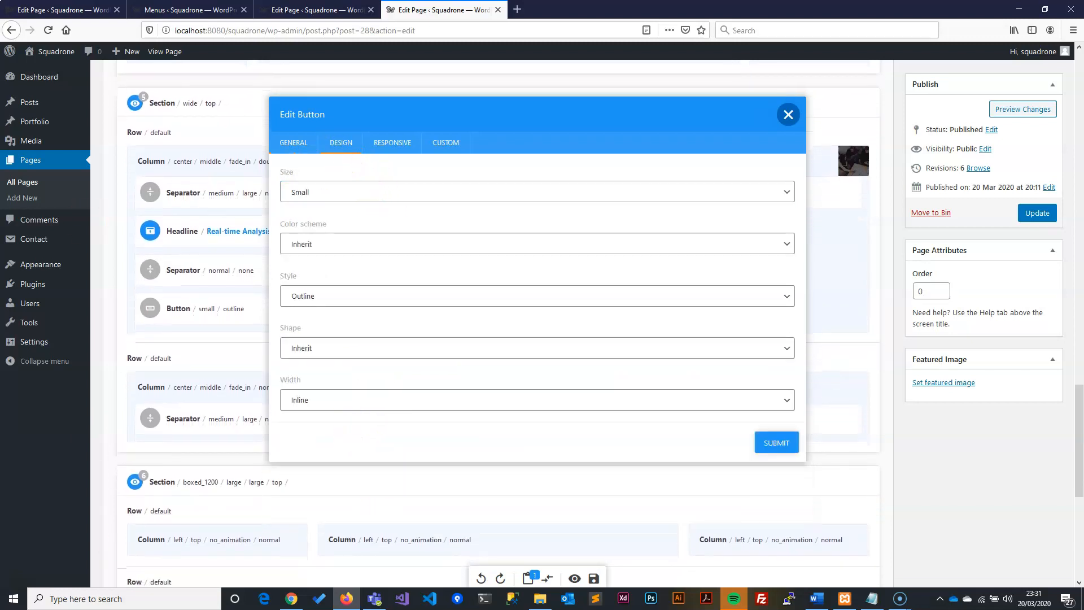
pyautogui.hotkey('alt', 'Tab')
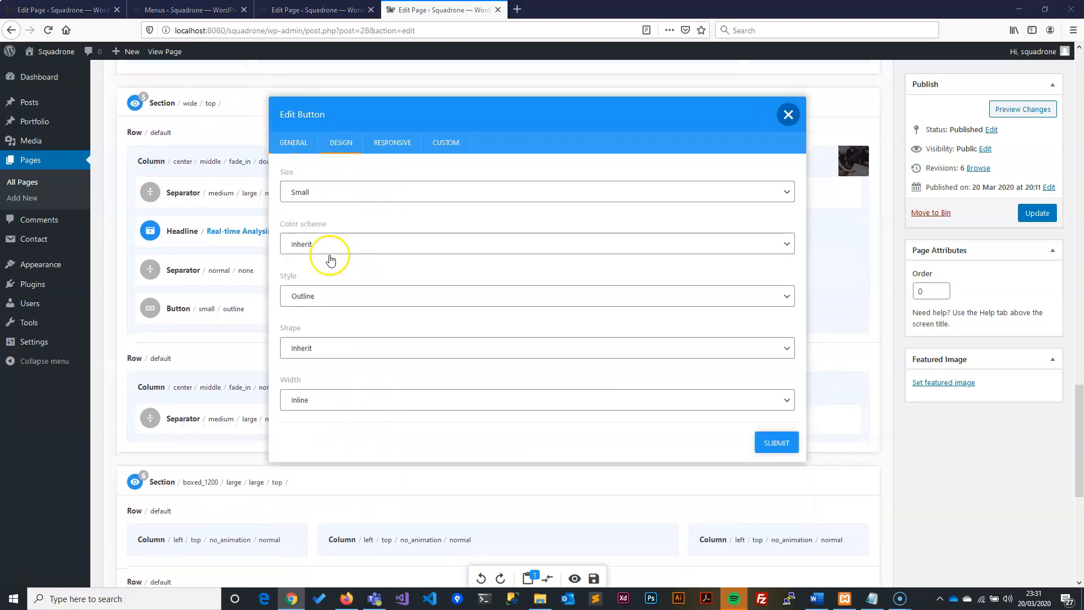
pyautogui.click(339, 139)
pyautogui.click(328, 193)
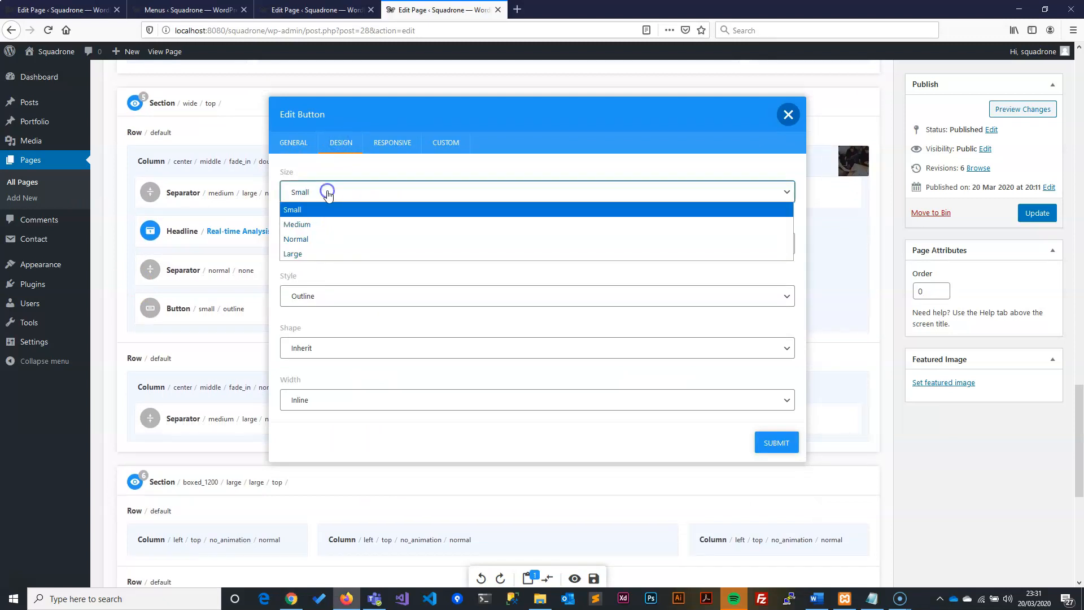
pyautogui.click(323, 224)
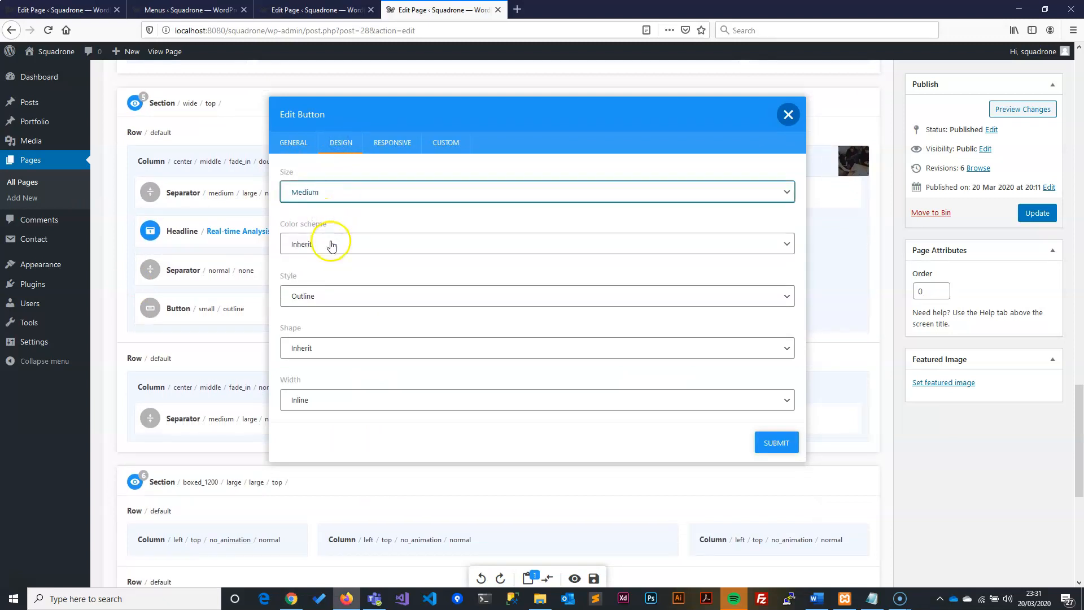
pyautogui.click(331, 246)
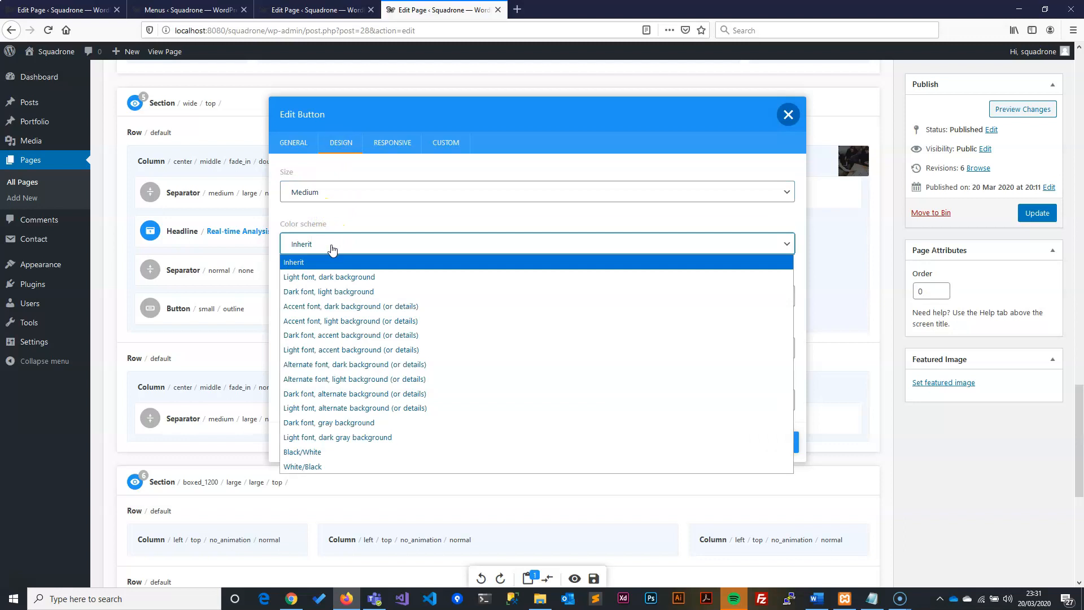
pyautogui.click(339, 277)
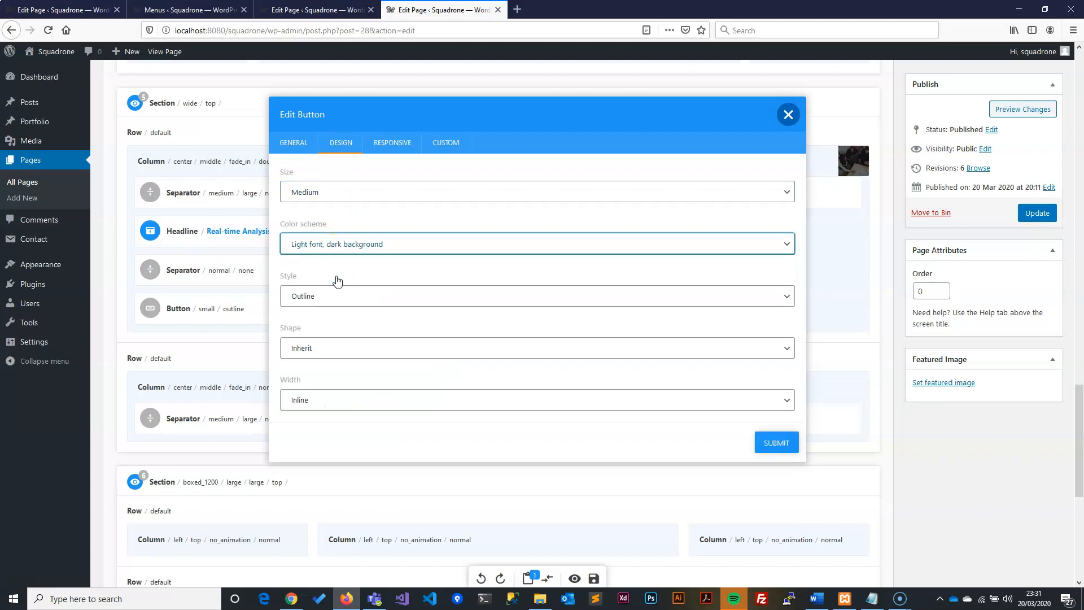
pyautogui.click(332, 297)
pyautogui.click(311, 296)
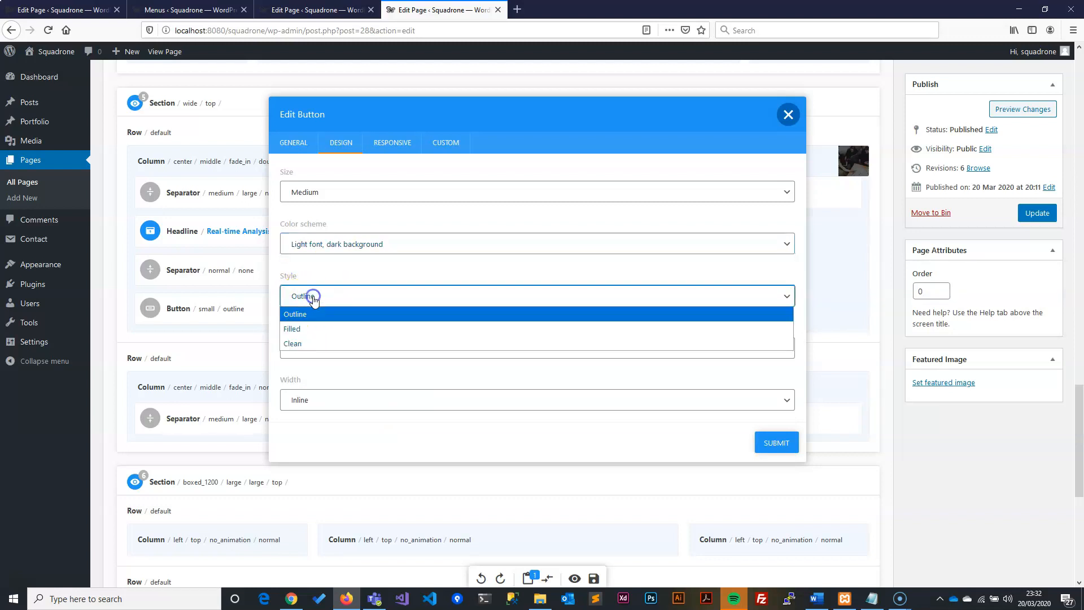
pyautogui.click(326, 276)
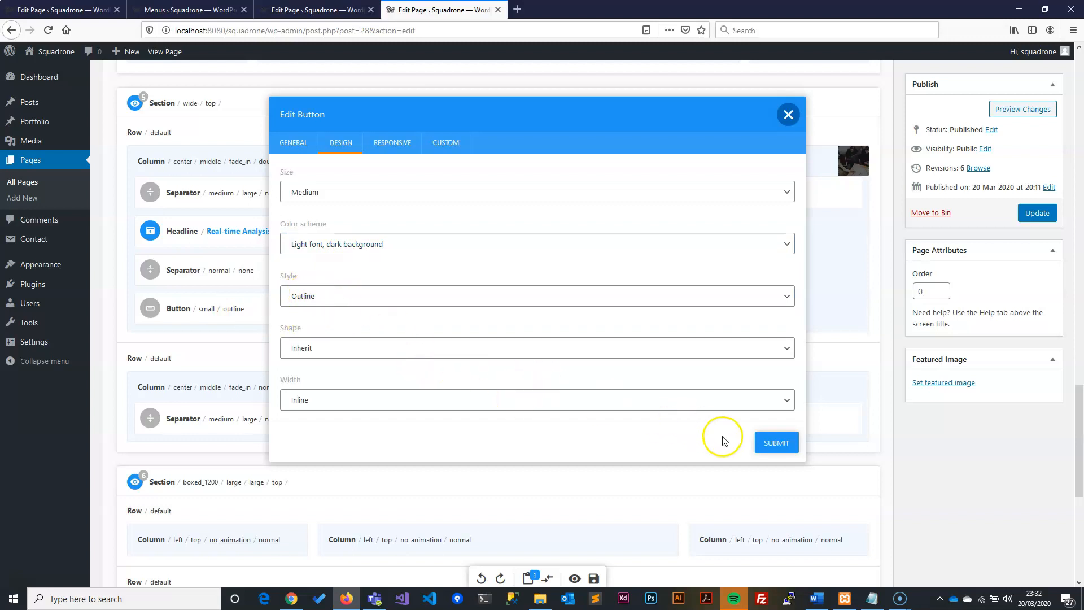
pyautogui.click(779, 444)
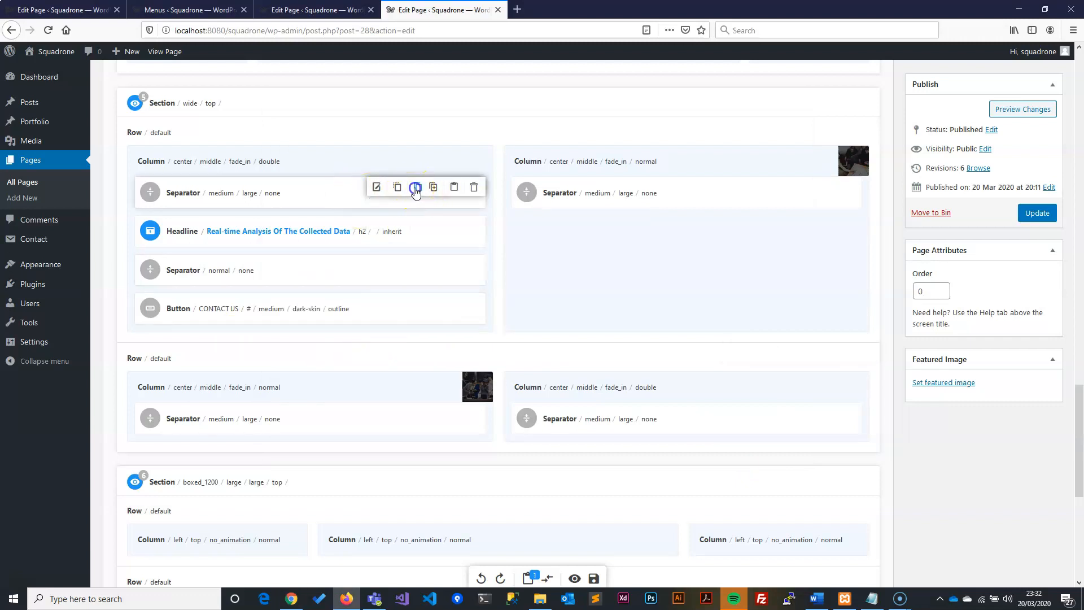
# Step: Duplicate the left column's top Medium/Large separator and place it below the CONTACT US button
pyautogui.click(417, 188)
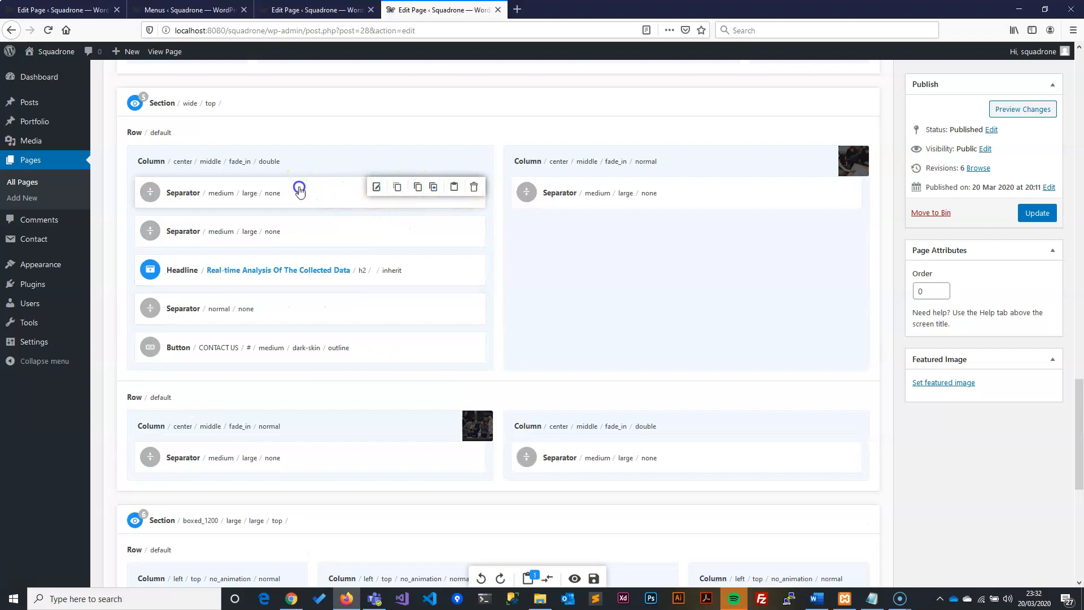
pyautogui.moveTo(278, 193); pyautogui.dragTo(274, 373)
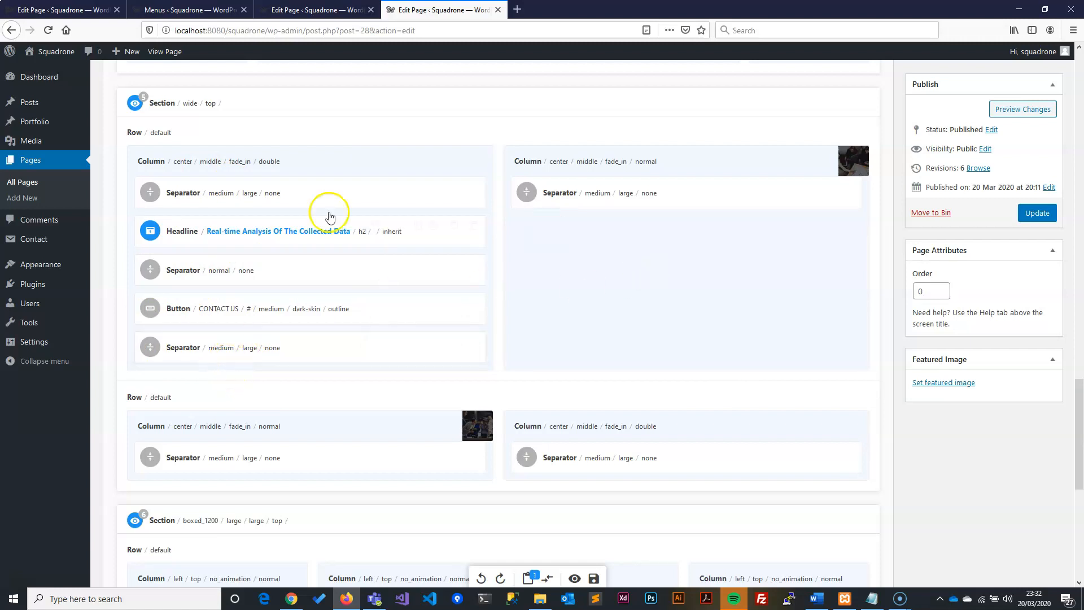
# Step: Move the duplicated headline into the first row's right column and change its headline text to "We Provide Drones-as-a-Service" on two lines
pyautogui.moveTo(309, 231); pyautogui.dragTo(656, 215)
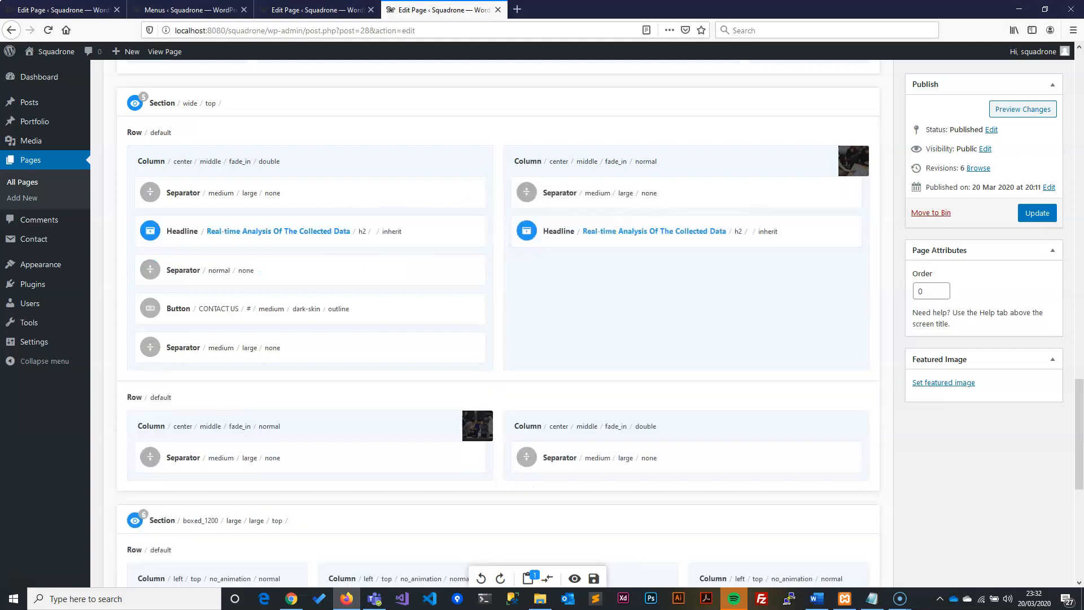
pyautogui.moveTo(767, 244)
pyautogui.click(753, 226)
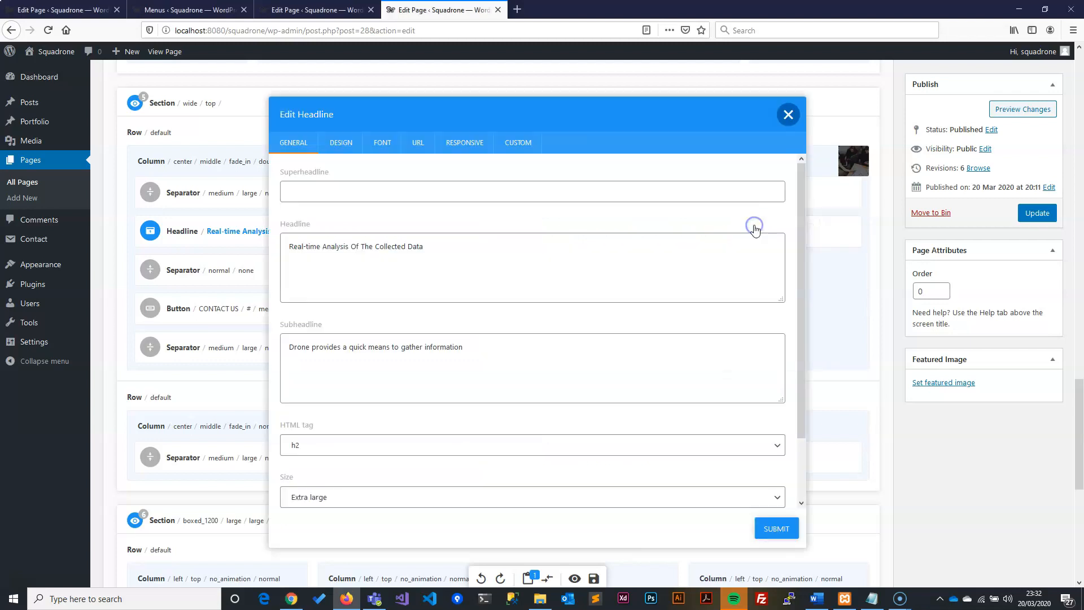
pyautogui.hotkey('alt', 'Tab')
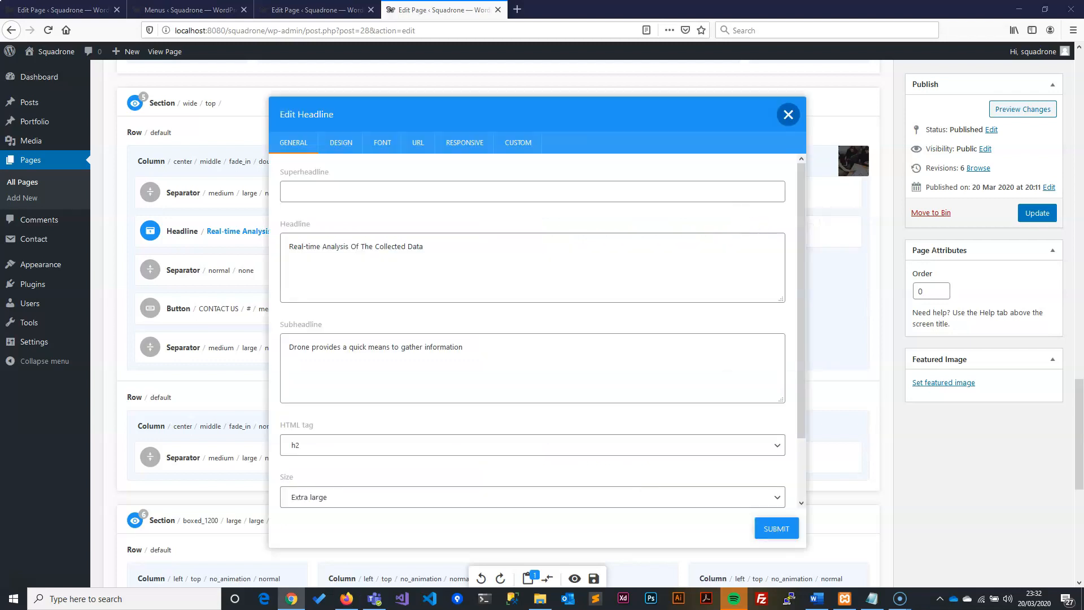
pyautogui.click(453, 241)
pyautogui.hotkey('ctrl', 'a')
pyautogui.write('We Provide Drones-as-a-Service')
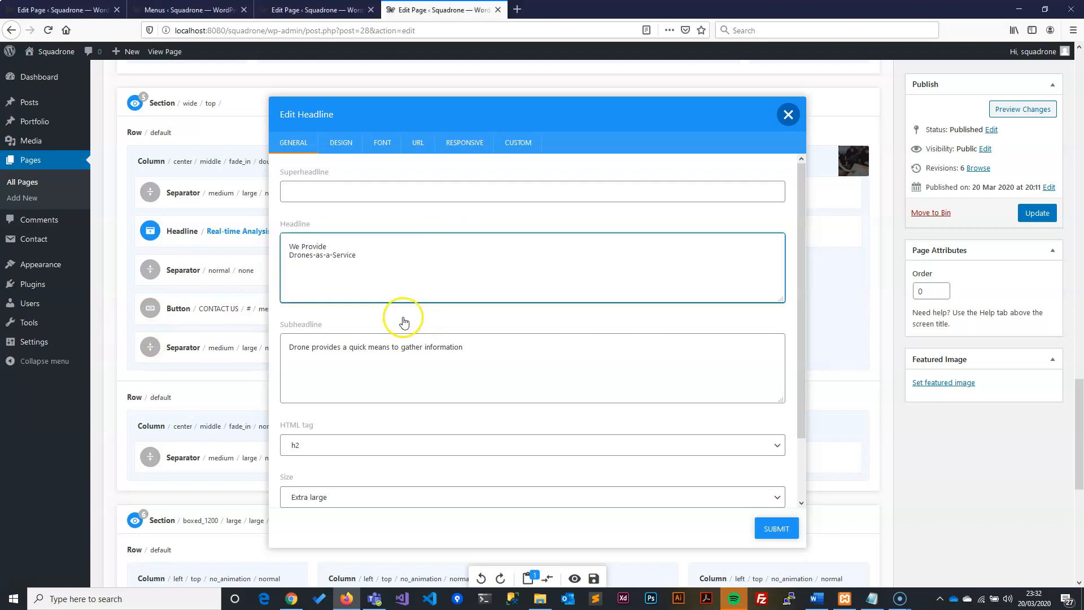
# Step: Replace the right column headline's subheadline with "A rapid growth in industrial drone applications"
pyautogui.hotkey('alt', 'Tab')
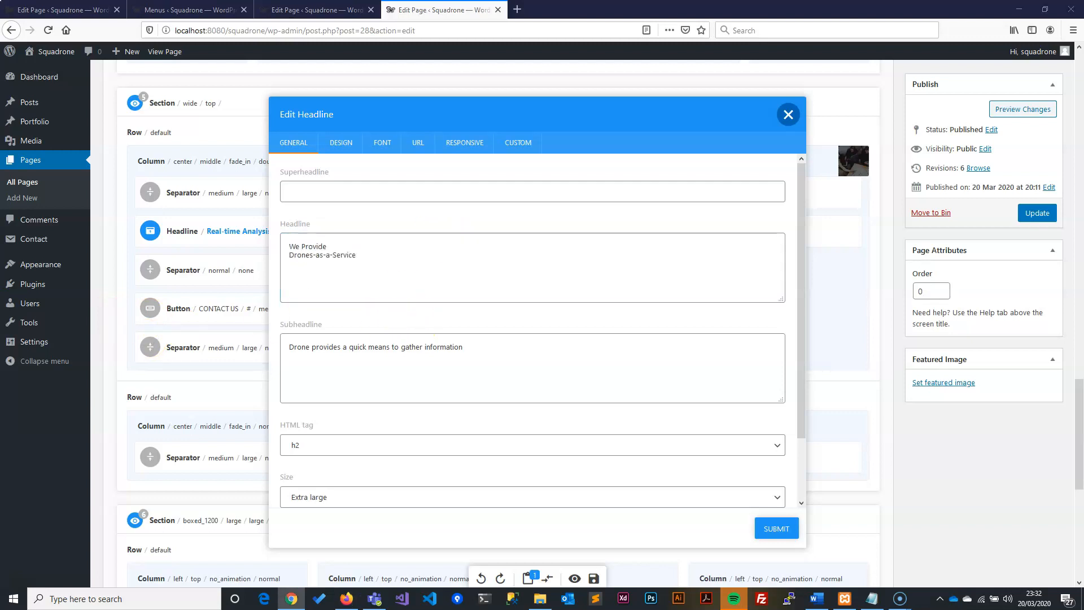
pyautogui.click(506, 373)
pyautogui.hotkey('ctrl', 'a')
pyautogui.write('A rapid growth in industrial drone applications')
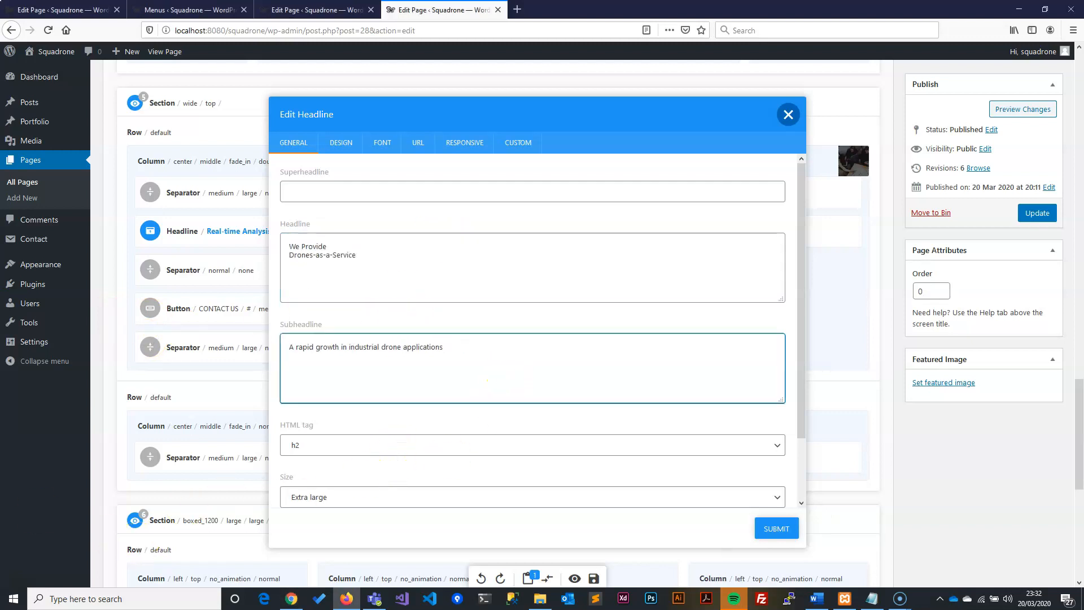
# Step: Give the Drones-as-a-Service headline the "Light font, dark background" color scheme and submit it
pyautogui.scroll(-4, 460, 455)
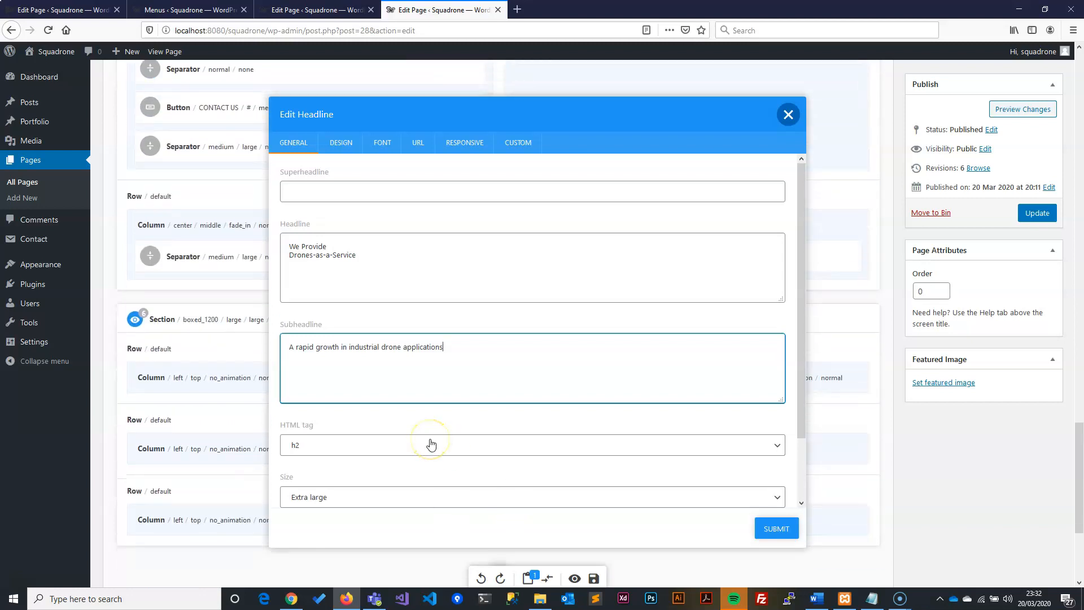
pyautogui.click(345, 148)
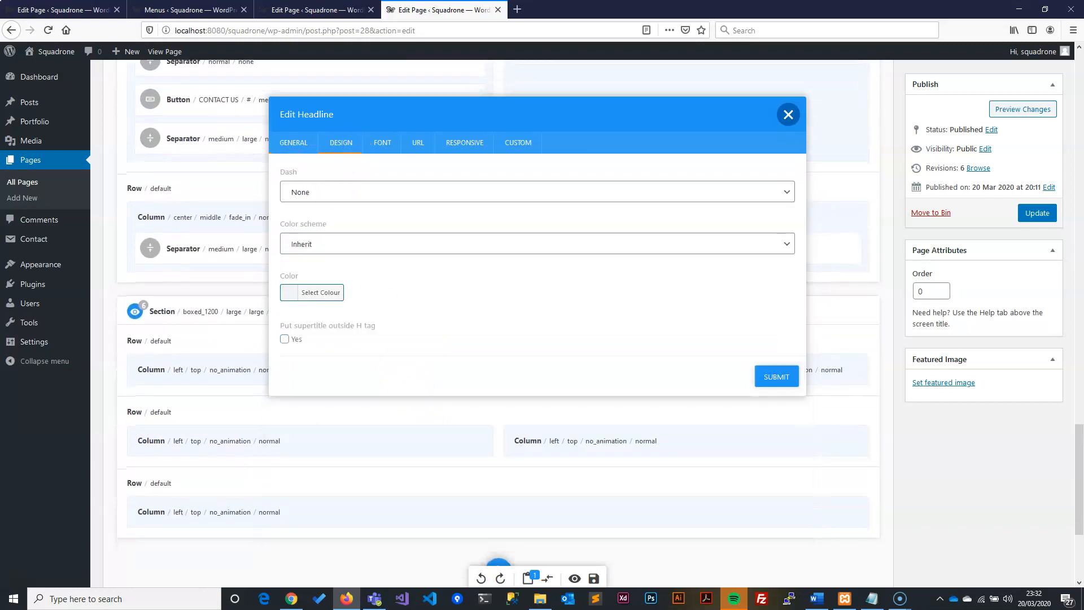
pyautogui.click(341, 250)
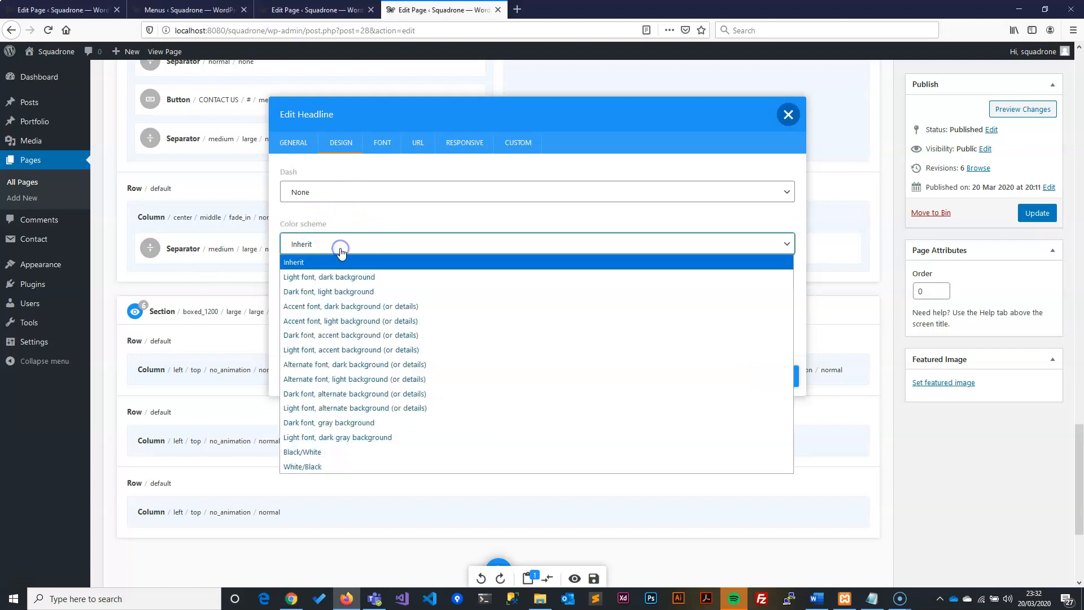
pyautogui.click(358, 278)
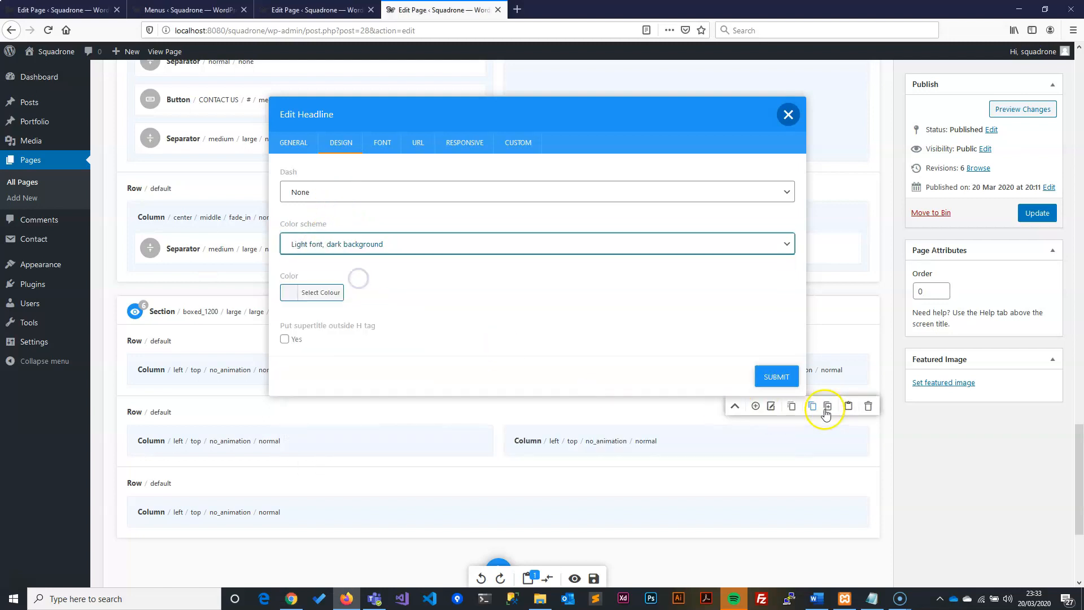
pyautogui.click(779, 375)
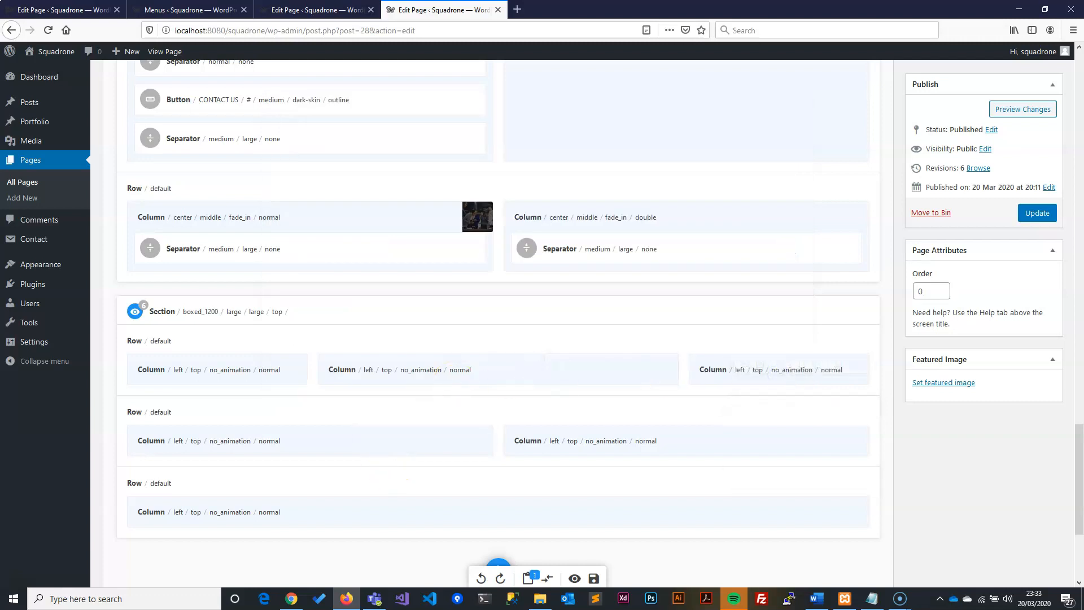
# Step: Give the left column's "Real-time Analysis Of The Collected Data" headline the "Light font, dark background" color scheme and submit it
pyautogui.hotkey('alt', 'Tab')
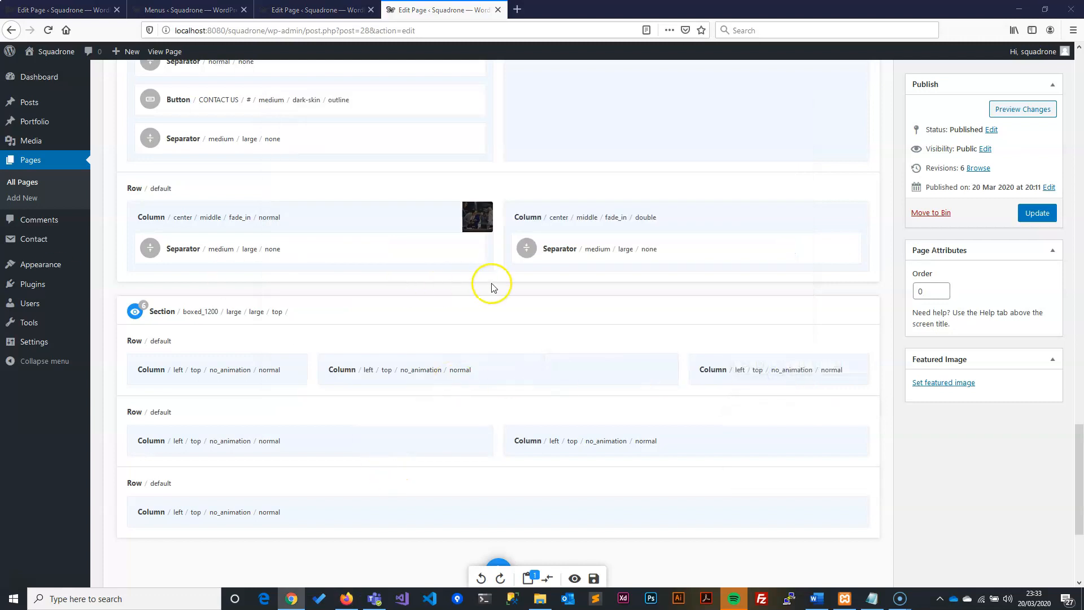
pyautogui.scroll(2, 435, 279)
pyautogui.click(375, 86)
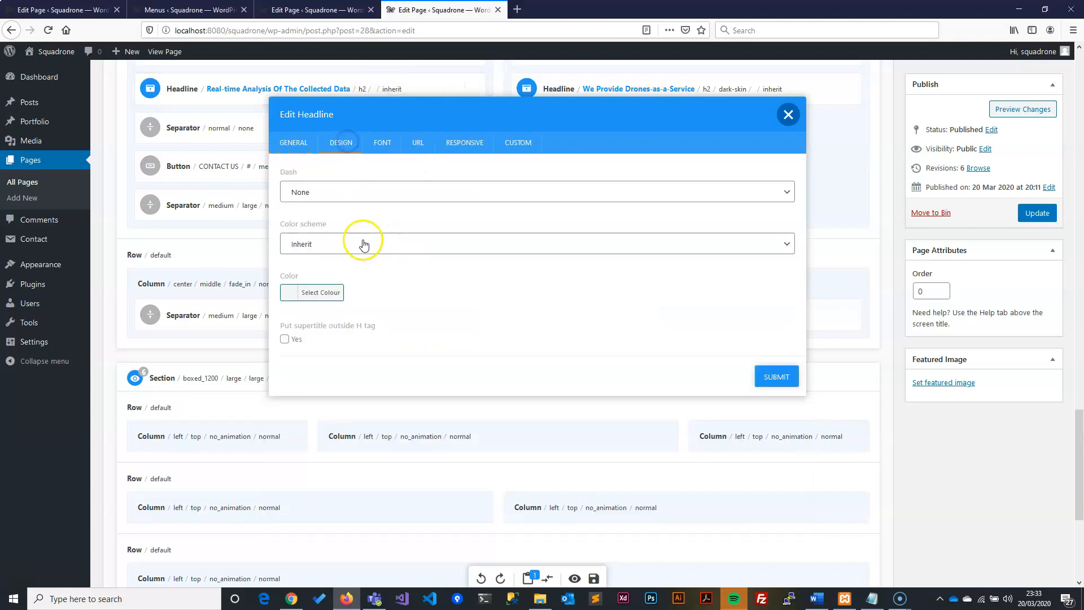
pyautogui.click(361, 244)
pyautogui.click(376, 276)
pyautogui.click(775, 375)
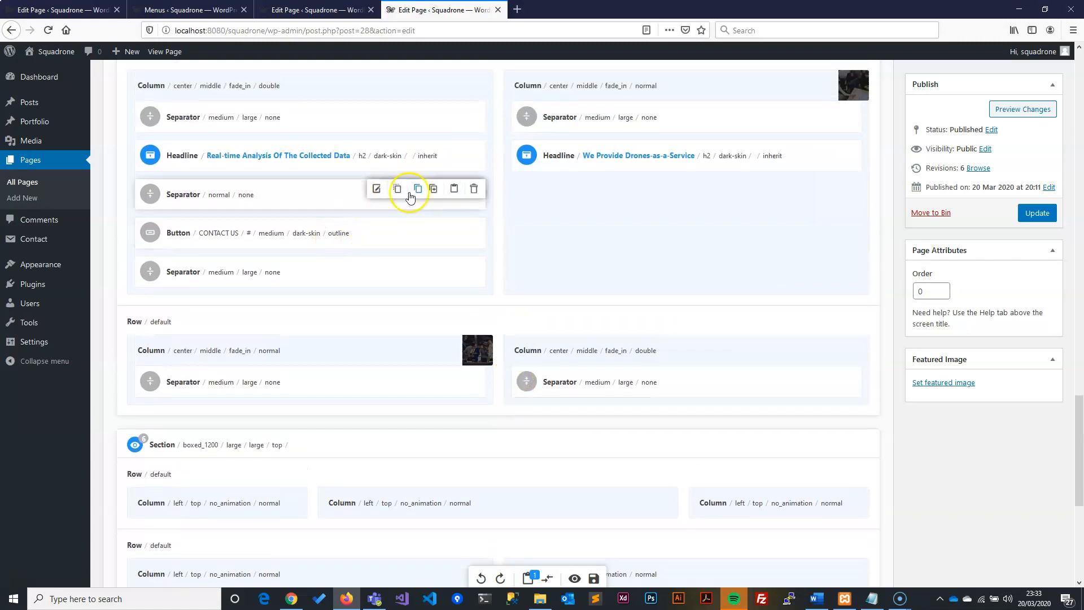
# Step: Copy the left column's Normal separator and bottom Medium/Large separator into the right column below the Drones-as-a-Service headline
pyautogui.click(455, 192)
pyautogui.moveTo(346, 203); pyautogui.dragTo(709, 186)
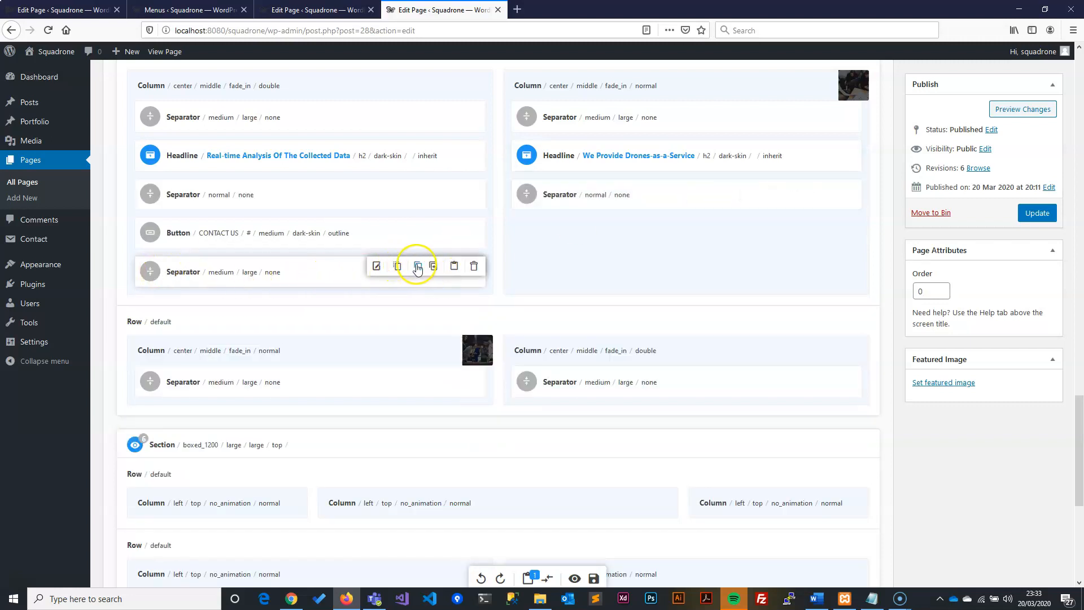
pyautogui.moveTo(339, 270); pyautogui.dragTo(684, 224)
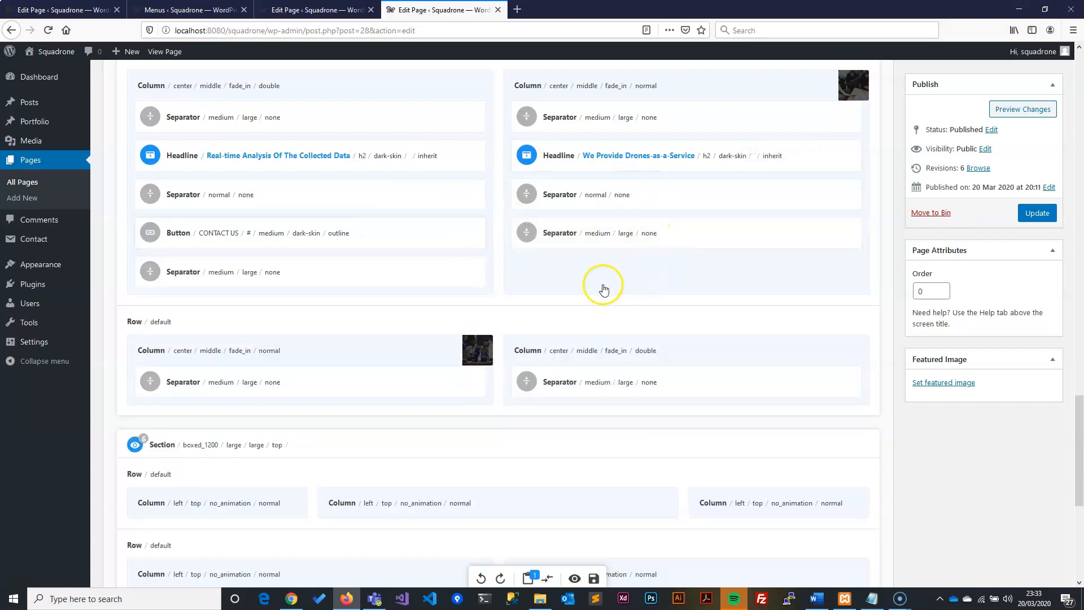
# Step: Reorder the fifth section's rows so the row with the headlines sits below the row holding only separators
pyautogui.scroll(2, 599, 280)
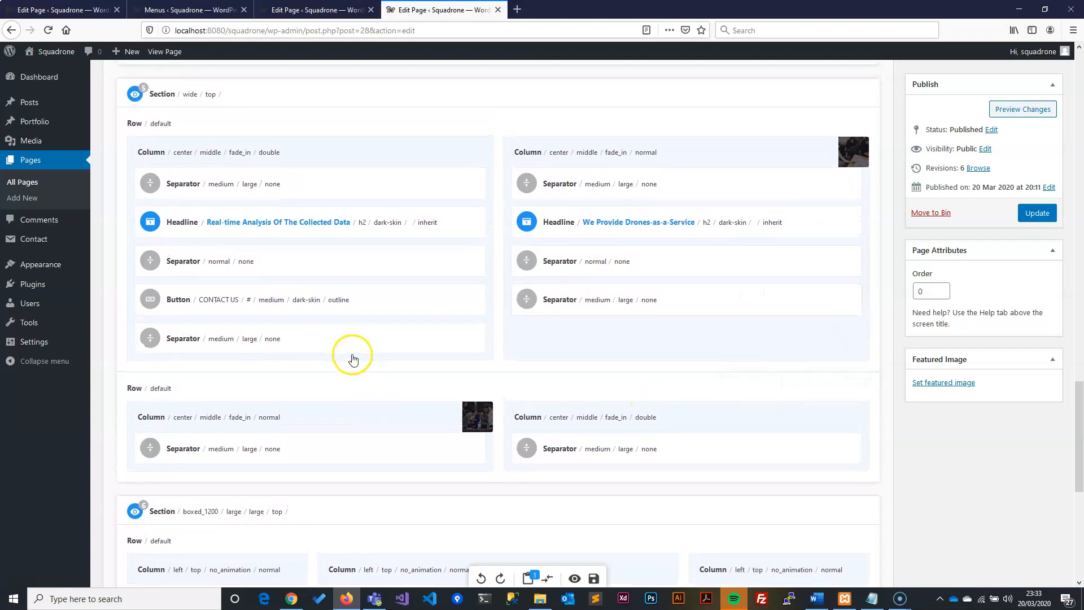
pyautogui.moveTo(352, 356)
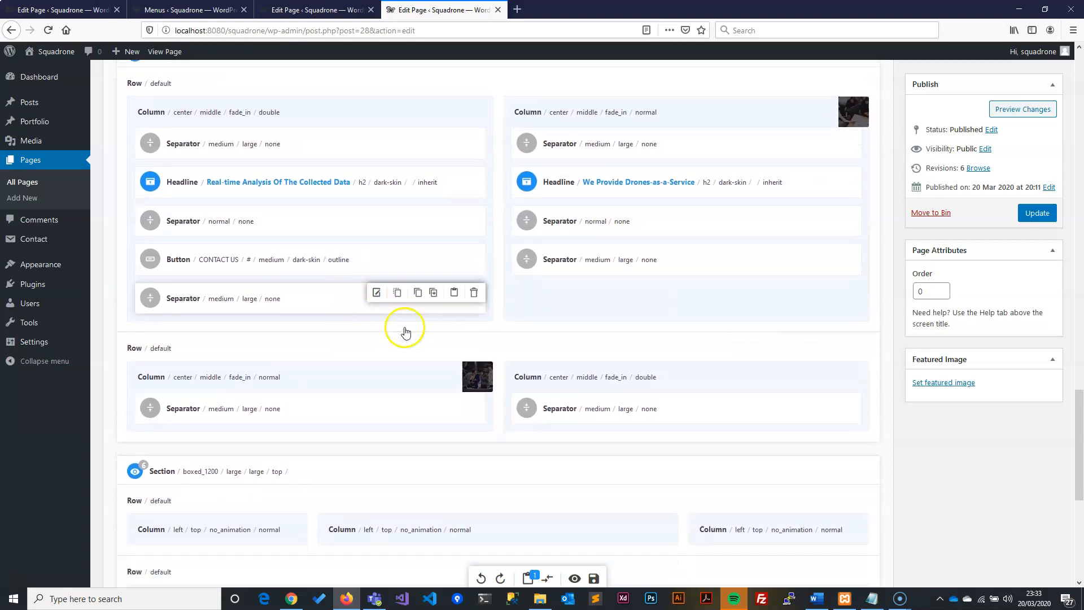
pyautogui.scroll(-3, 405, 332)
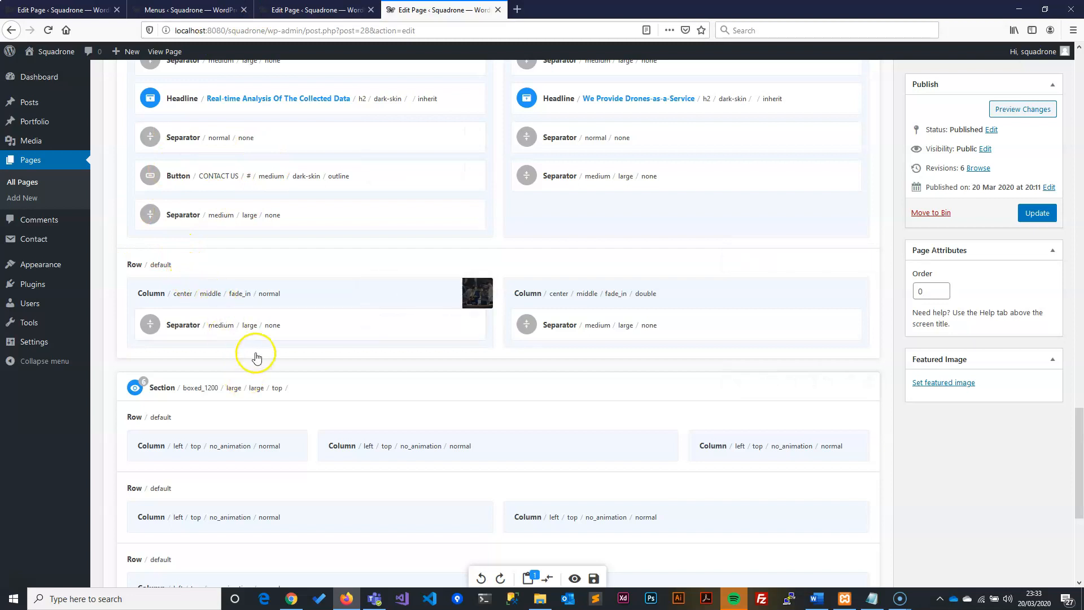
pyautogui.scroll(1, 259, 355)
pyautogui.moveTo(138, 332); pyautogui.dragTo(157, 202)
pyautogui.scroll(2, 182, 331)
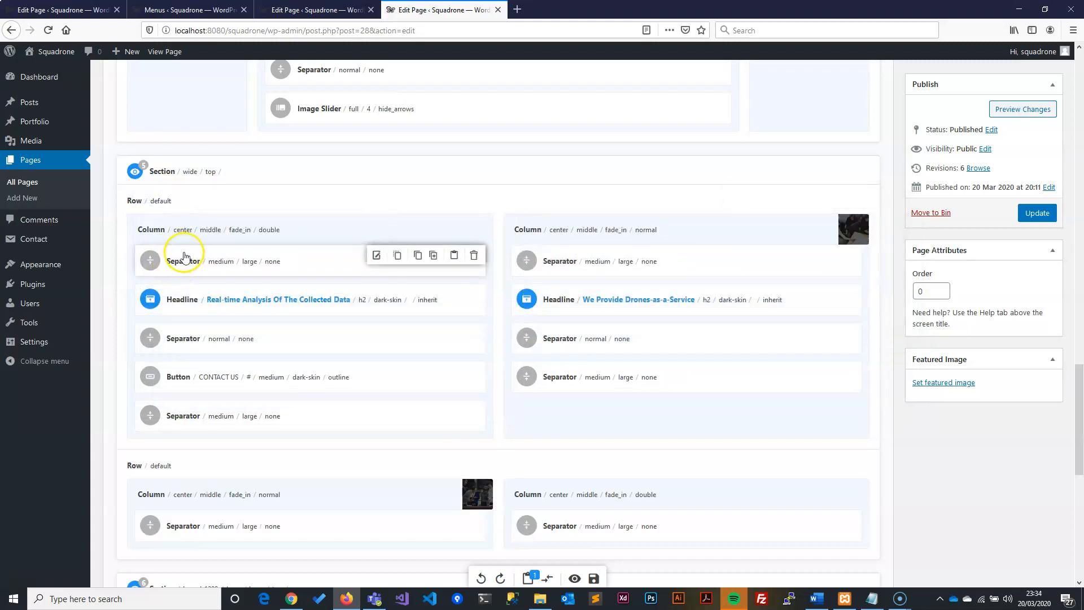
pyautogui.scroll(-2, 145, 286)
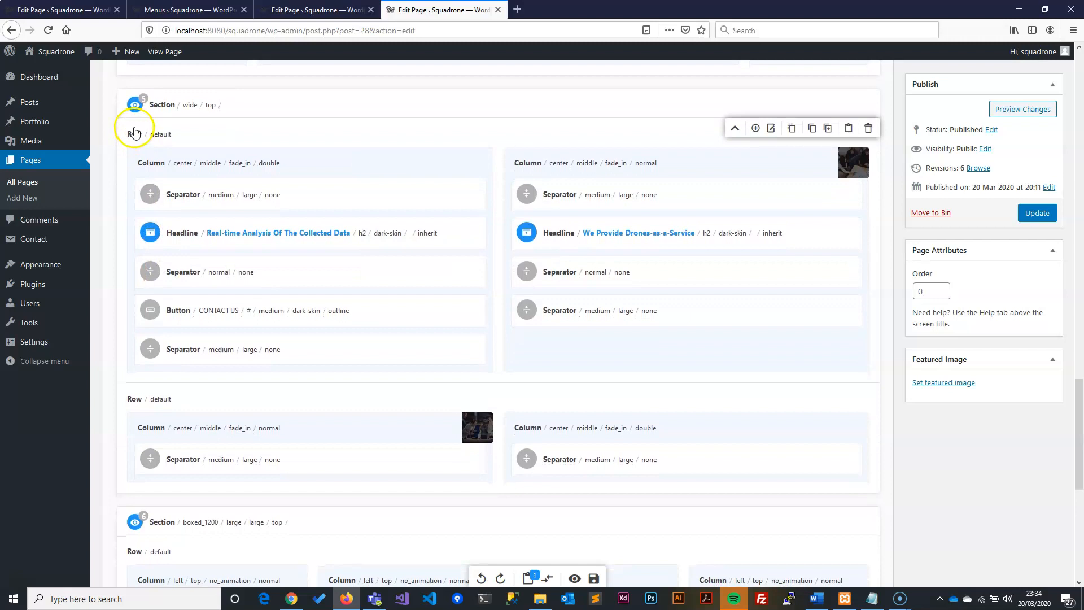
pyautogui.moveTo(132, 132); pyautogui.dragTo(148, 495)
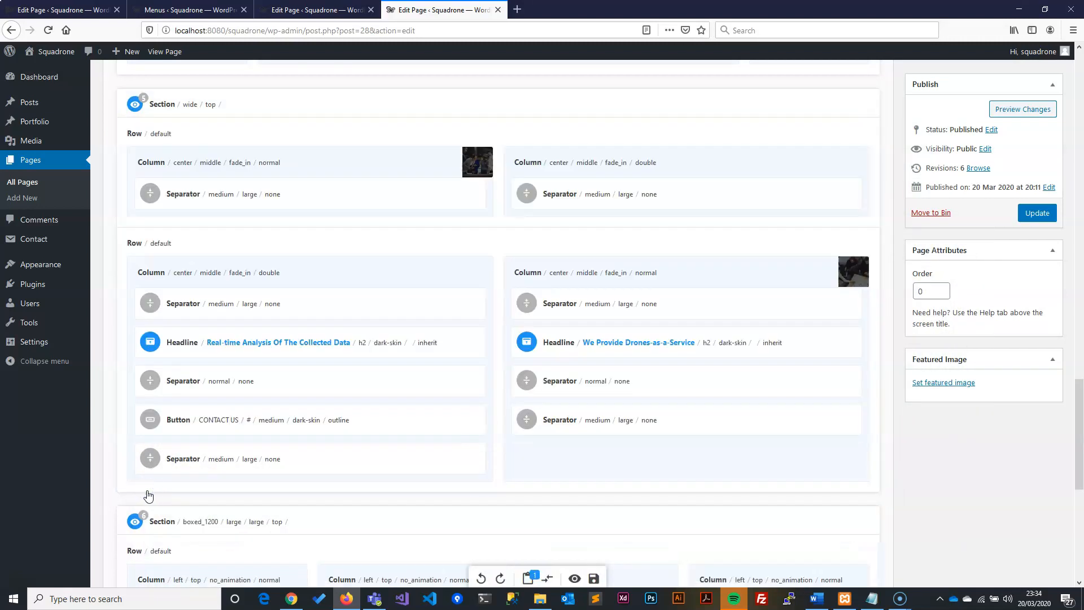
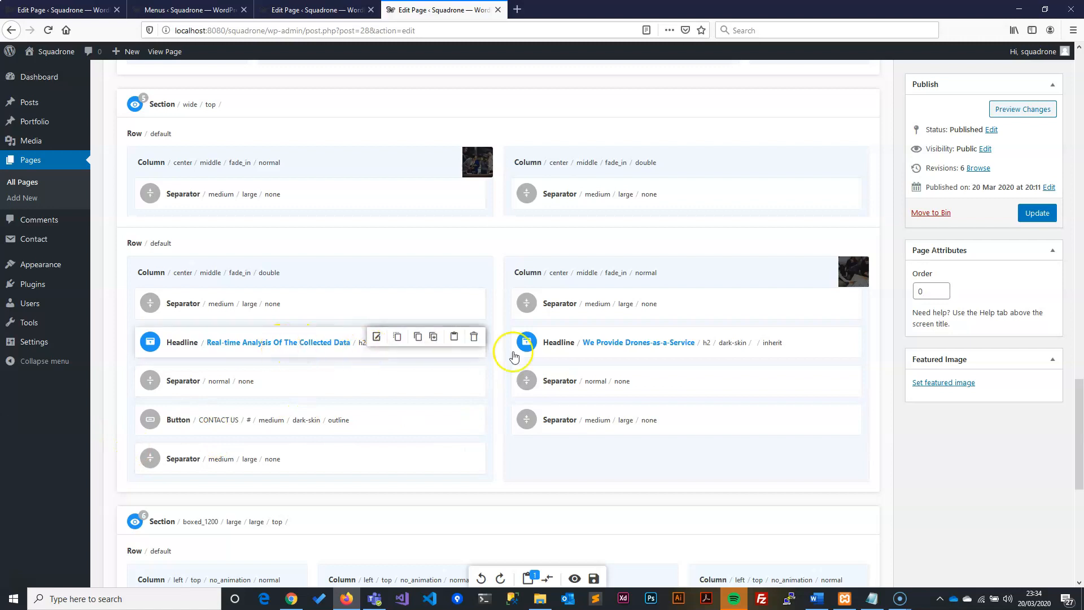
# Step: Copy the second row's left headline and Normal separator into the first row's left column, below its separator
pyautogui.click(454, 337)
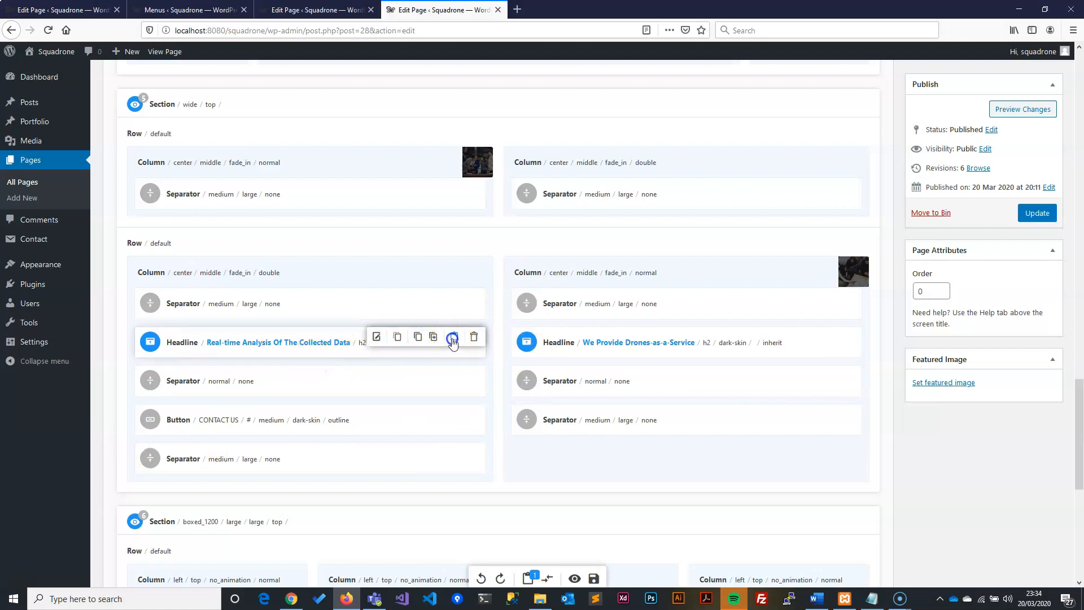
pyautogui.moveTo(276, 343); pyautogui.dragTo(269, 216)
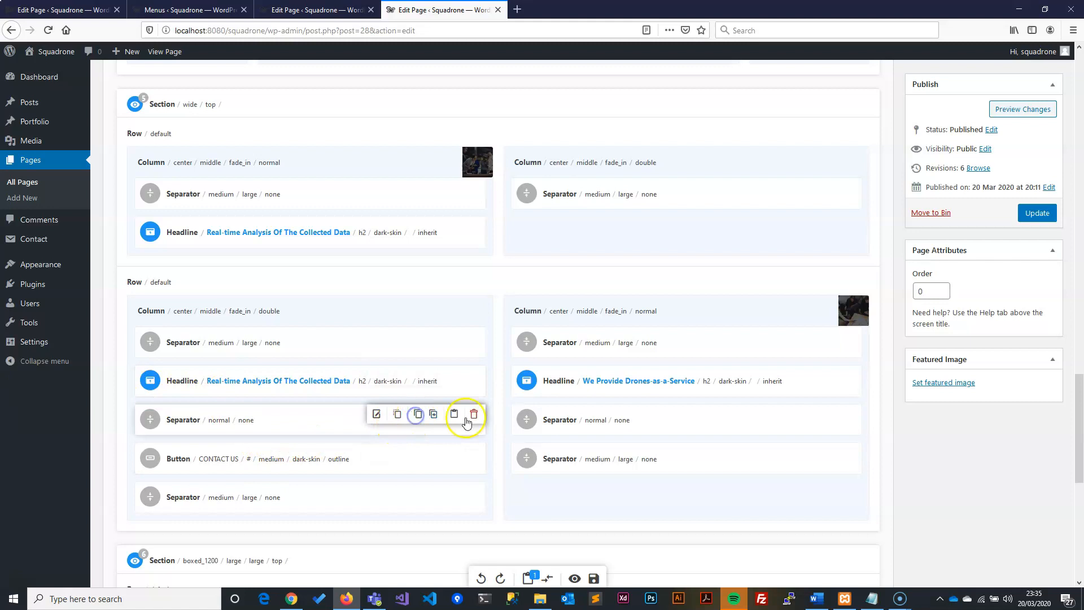
pyautogui.moveTo(271, 424); pyautogui.dragTo(271, 261)
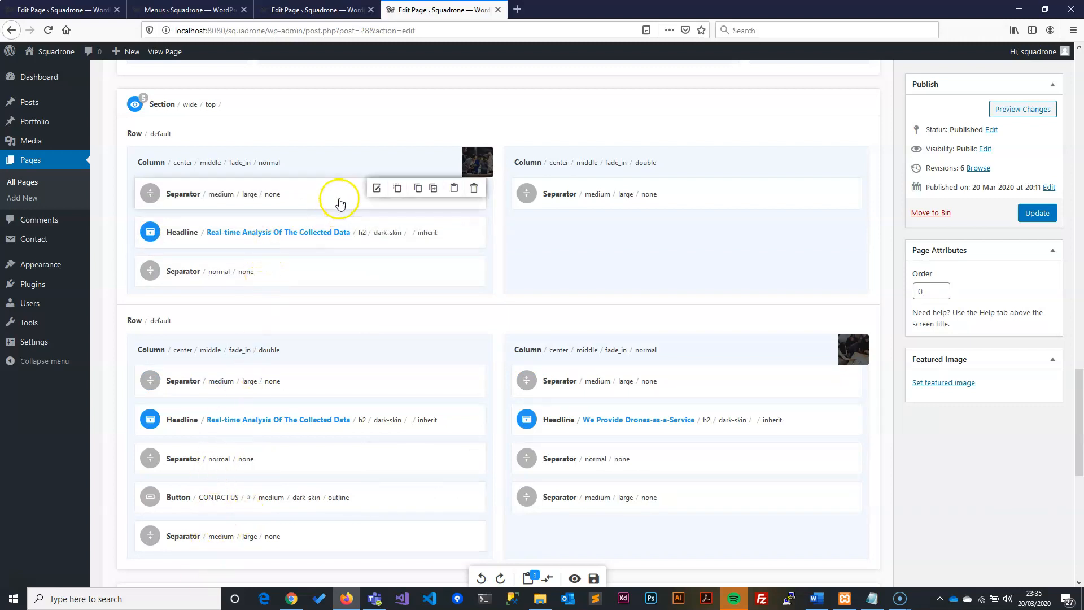
# Step: Duplicate the Medium/Large separator in the first row's left column and place the copy at the bottom of that column
pyautogui.click(455, 189)
pyautogui.click(365, 311)
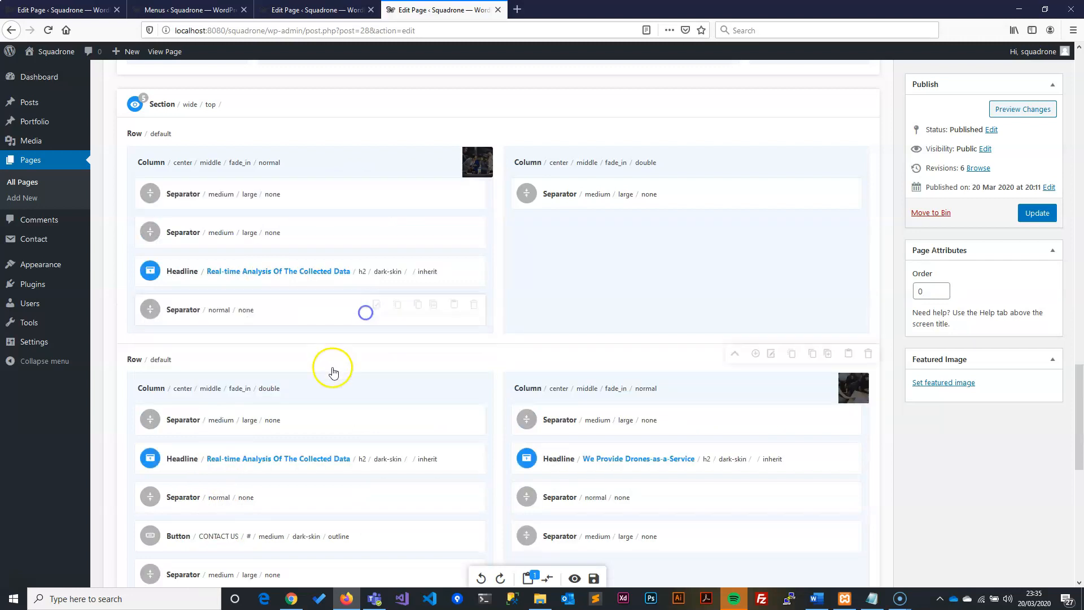
pyautogui.moveTo(285, 224); pyautogui.dragTo(280, 327)
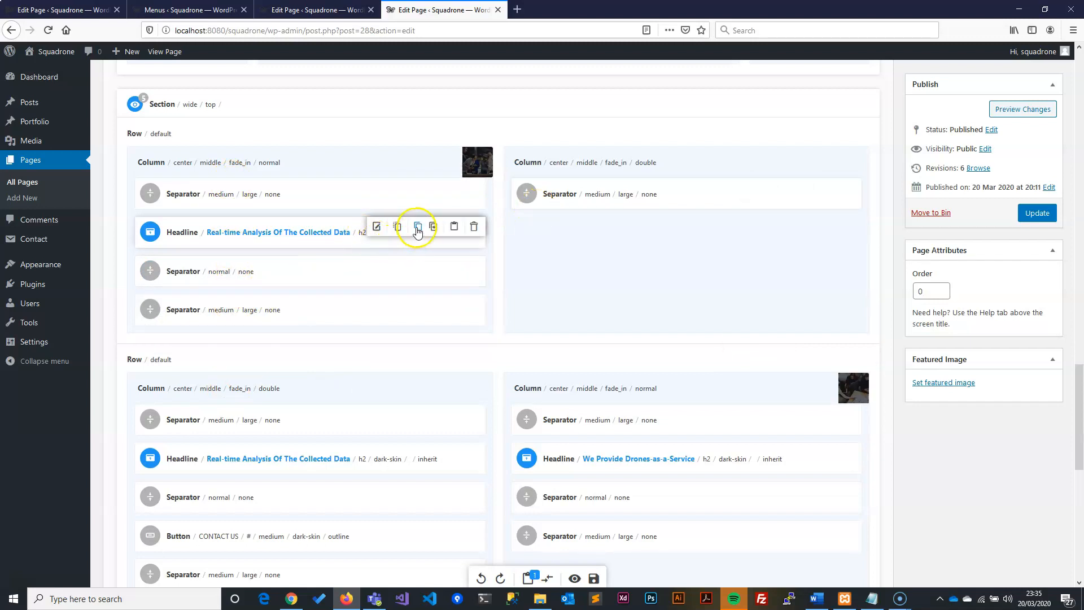
# Step: Copy the first row's left headline and Normal separator into its right column, below the existing separator
pyautogui.moveTo(343, 232); pyautogui.dragTo(666, 226)
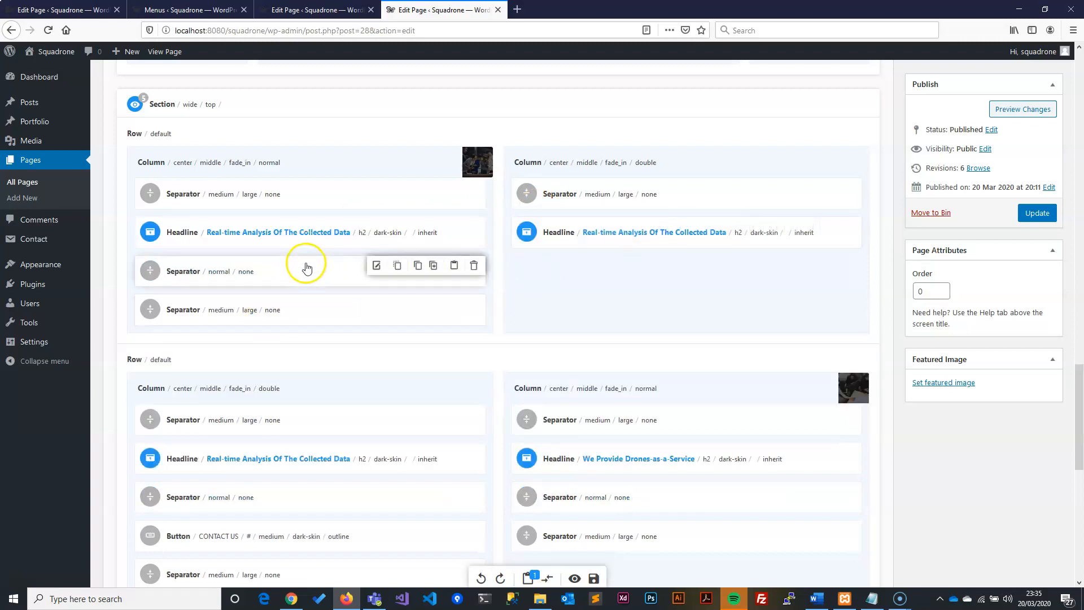
pyautogui.click(455, 267)
pyautogui.moveTo(328, 274); pyautogui.dragTo(678, 278)
# Step: Copy the CONTACT US button and a Medium/Large separator to the bottom of the first row's right column
pyautogui.scroll(-2, 146, 406)
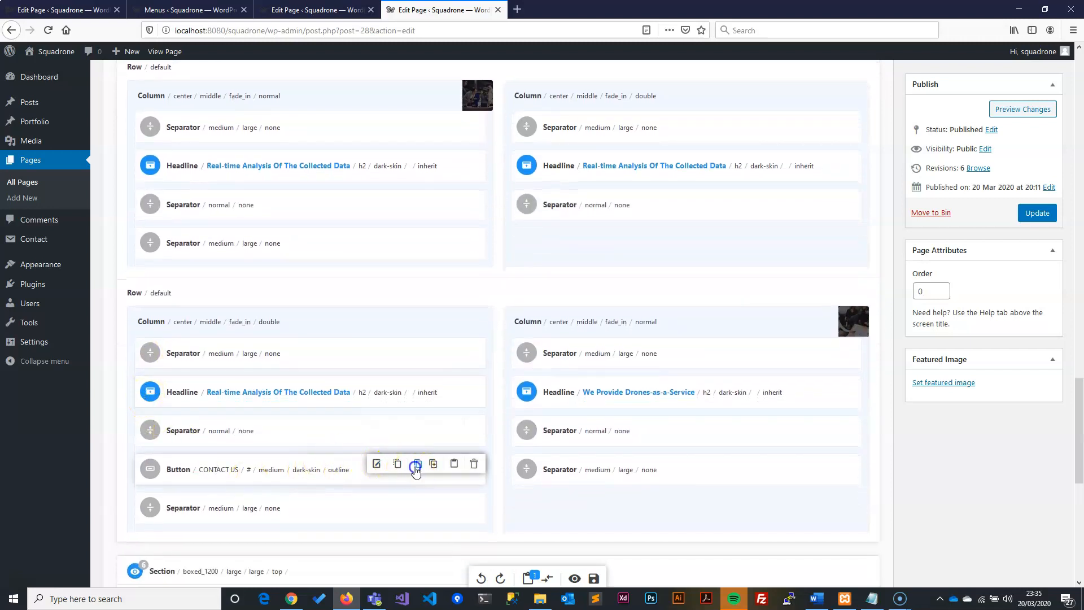
pyautogui.click(450, 467)
pyautogui.moveTo(333, 476); pyautogui.dragTo(714, 232)
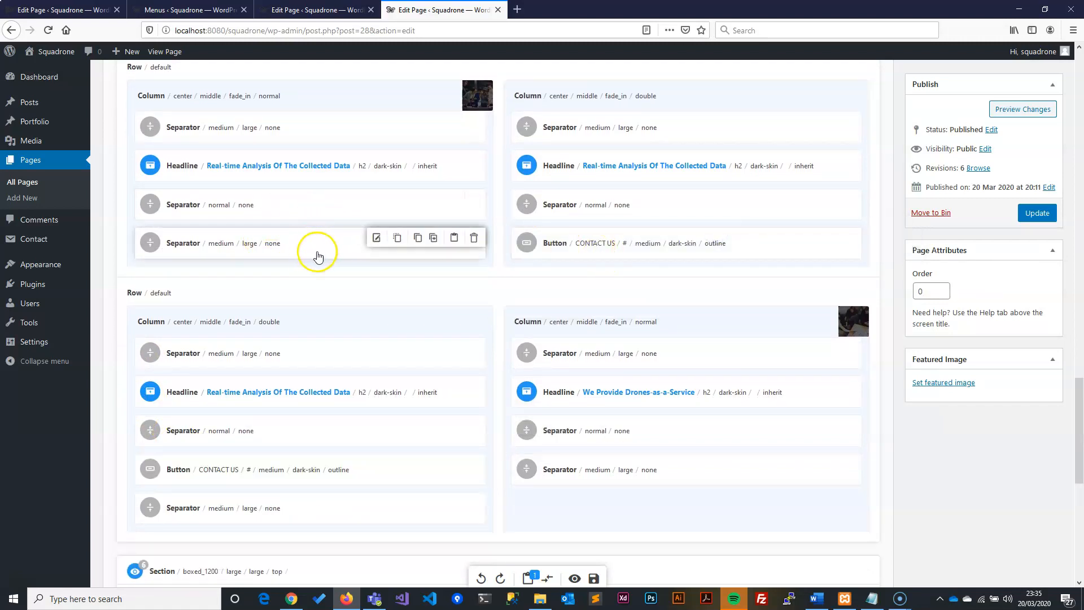
pyautogui.click(457, 245)
pyautogui.moveTo(273, 244); pyautogui.dragTo(635, 283)
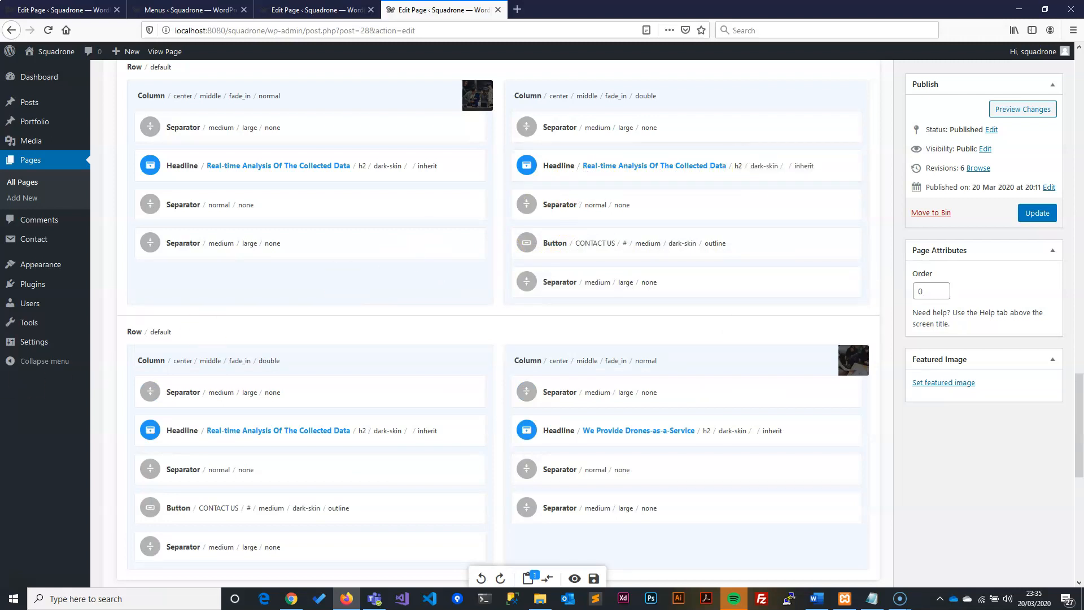
# Step: Change the first row's right headline to "From Agriculture To Inspections" with the subheadline "Agricultural use could comprise 80% of the market"
pyautogui.hotkey('alt', 'Tab')
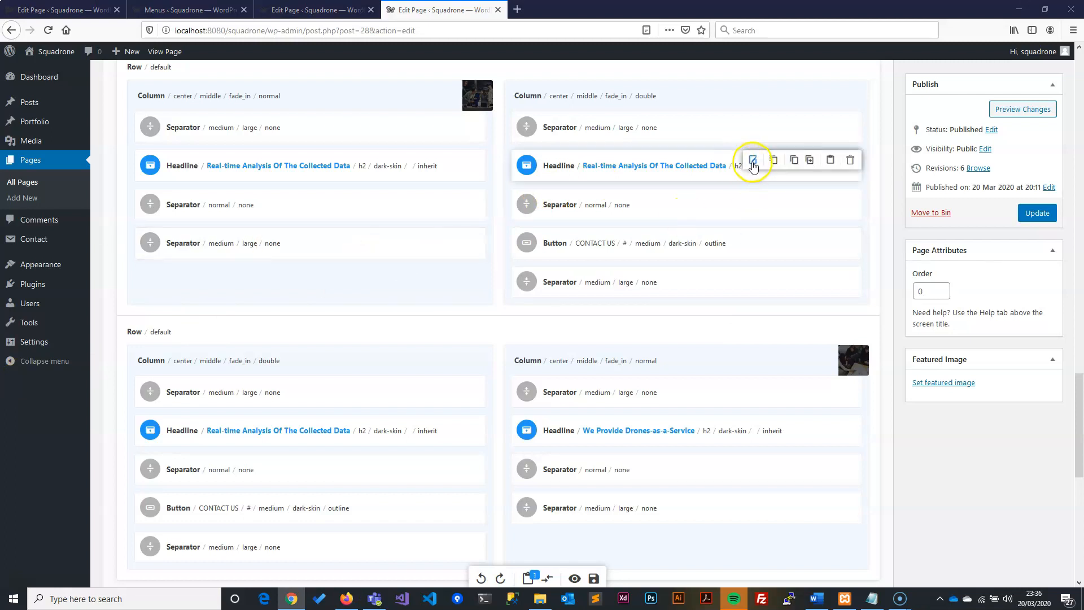
pyautogui.click(753, 164)
pyautogui.hotkey('alt', 'Tab')
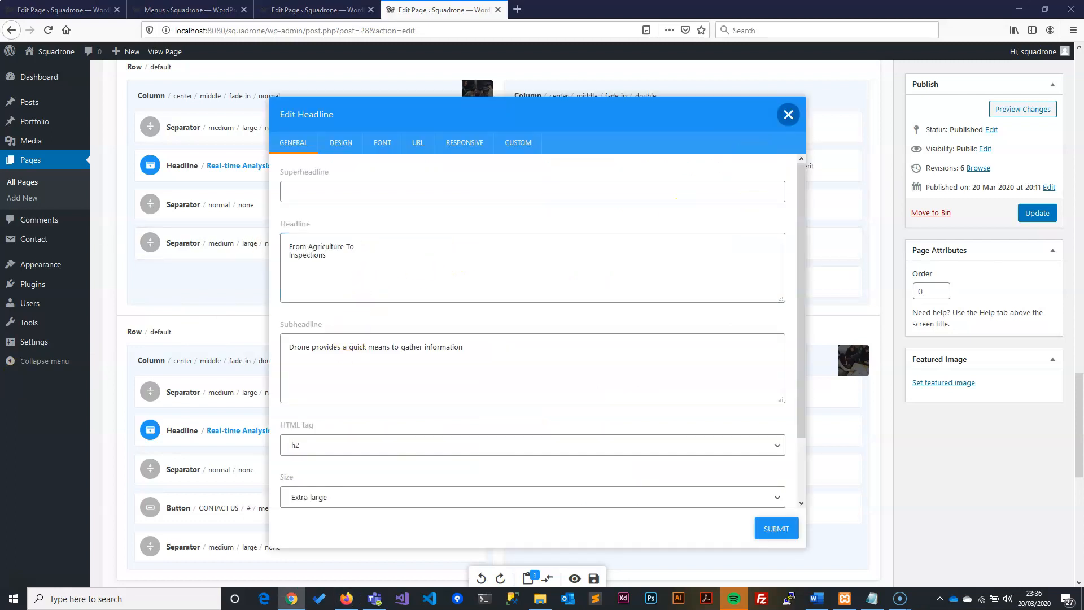
pyautogui.tripleClick(570, 363)
pyautogui.write('Agricultural use could comprise 80% of the market')
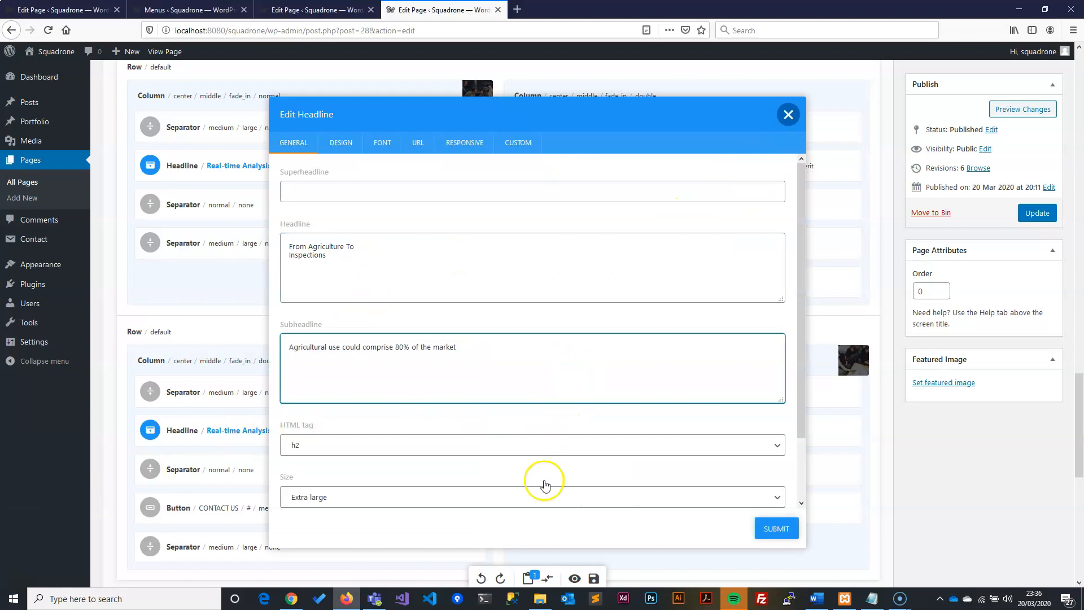
pyautogui.click(346, 144)
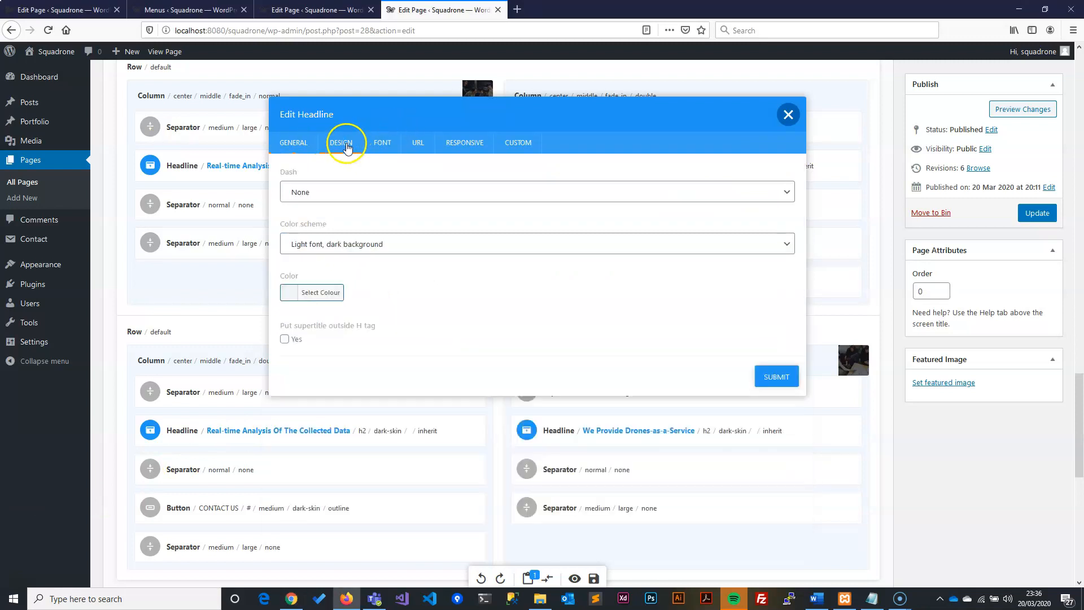
pyautogui.click(781, 380)
# Step: Change the text of the button in the first row's right column to "PILOT LIST"
pyautogui.hotkey('alt', 'Tab')
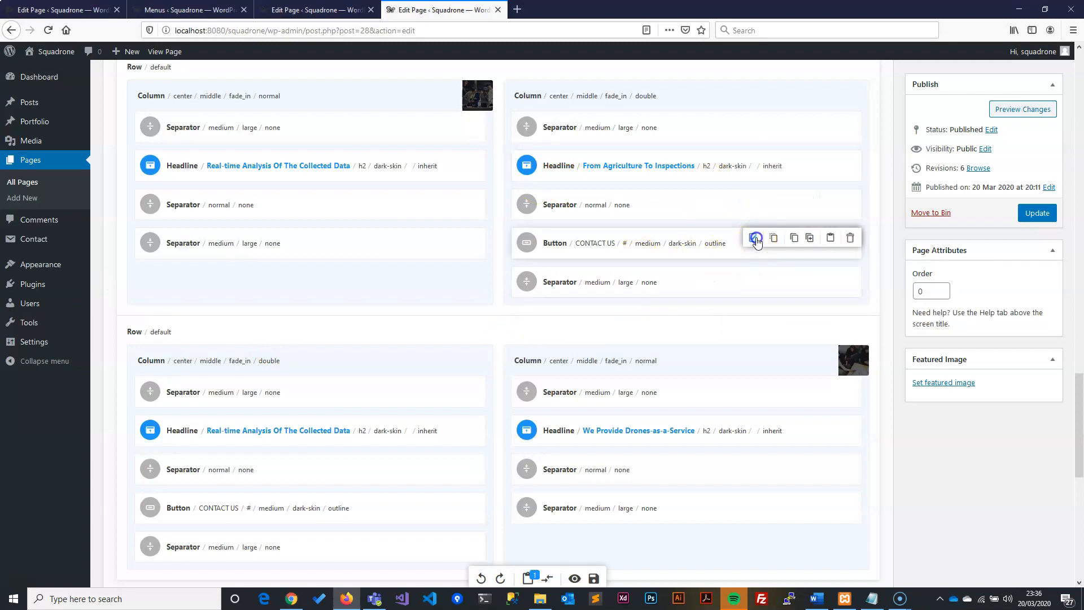
pyautogui.click(757, 237)
pyautogui.hotkey('alt', 'Tab')
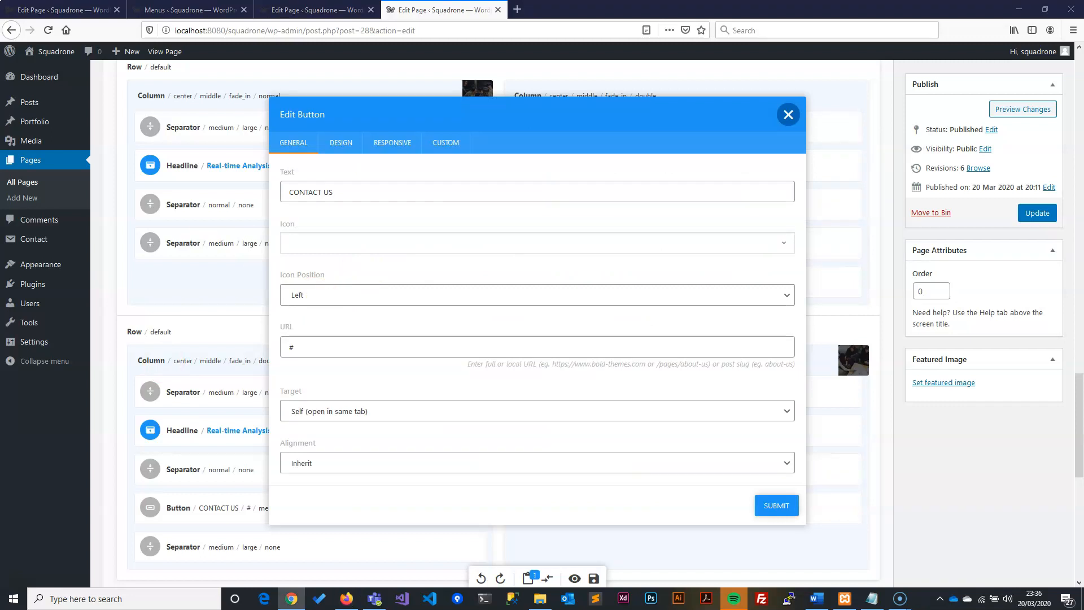
pyautogui.moveTo(375, 188); pyautogui.dragTo(174, 170)
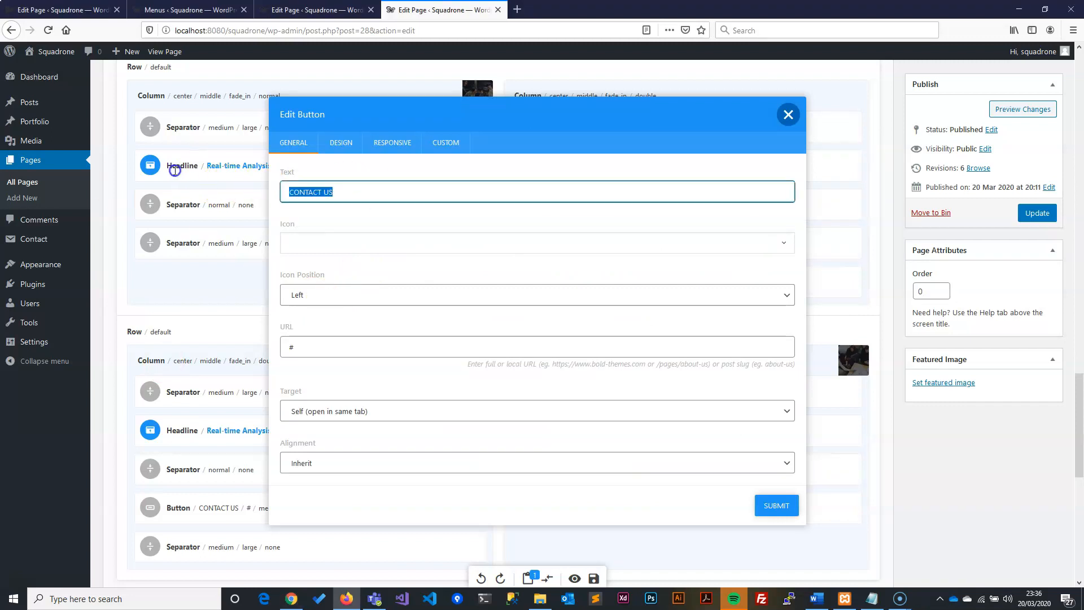
pyautogui.write('PILOT LIST')
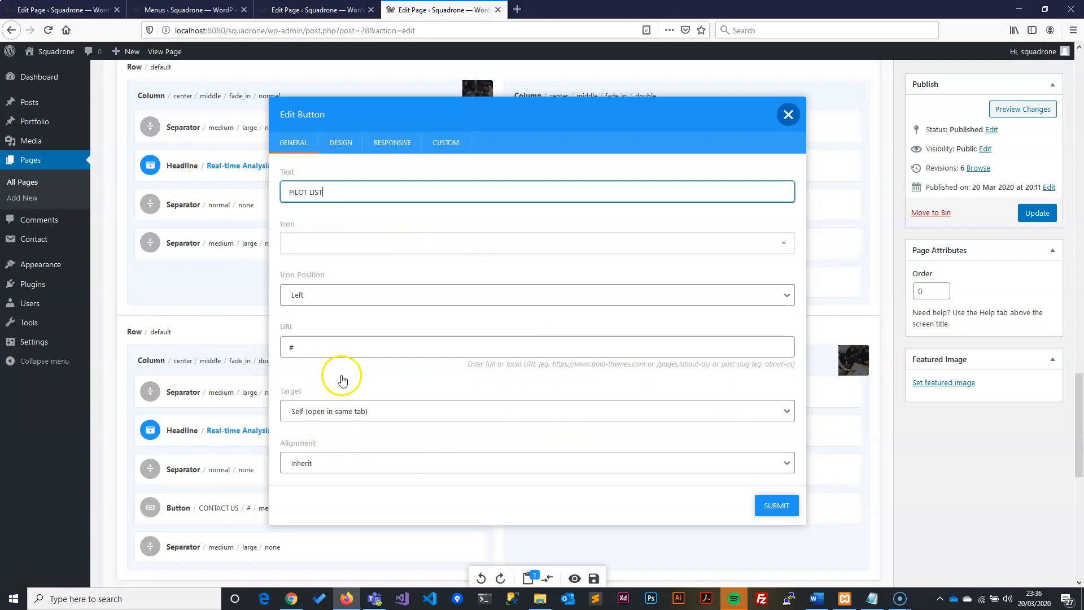
pyautogui.click(773, 510)
pyautogui.click(338, 144)
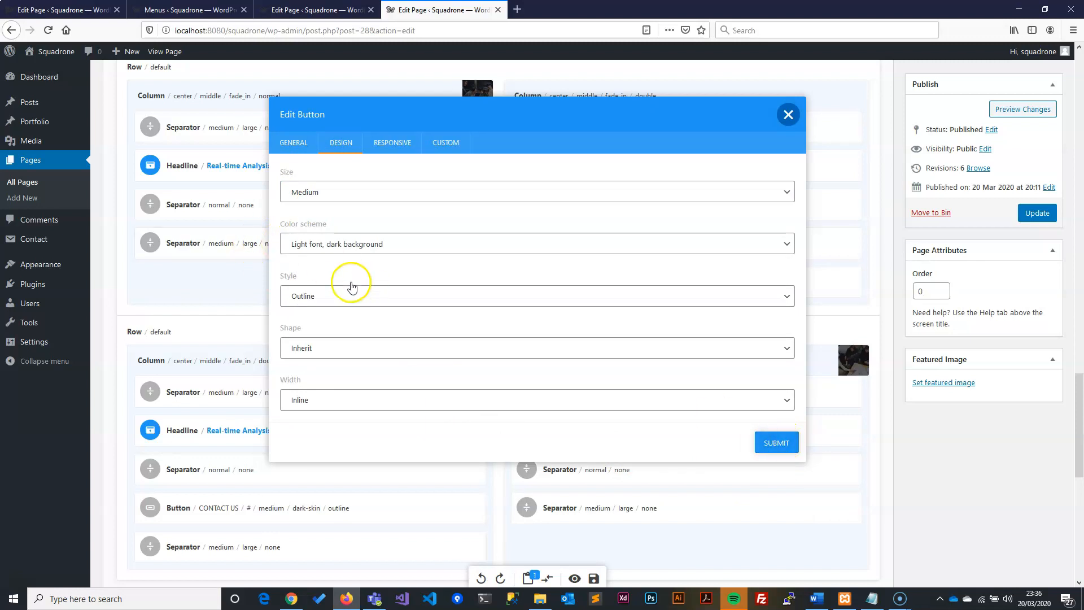
pyautogui.click(775, 444)
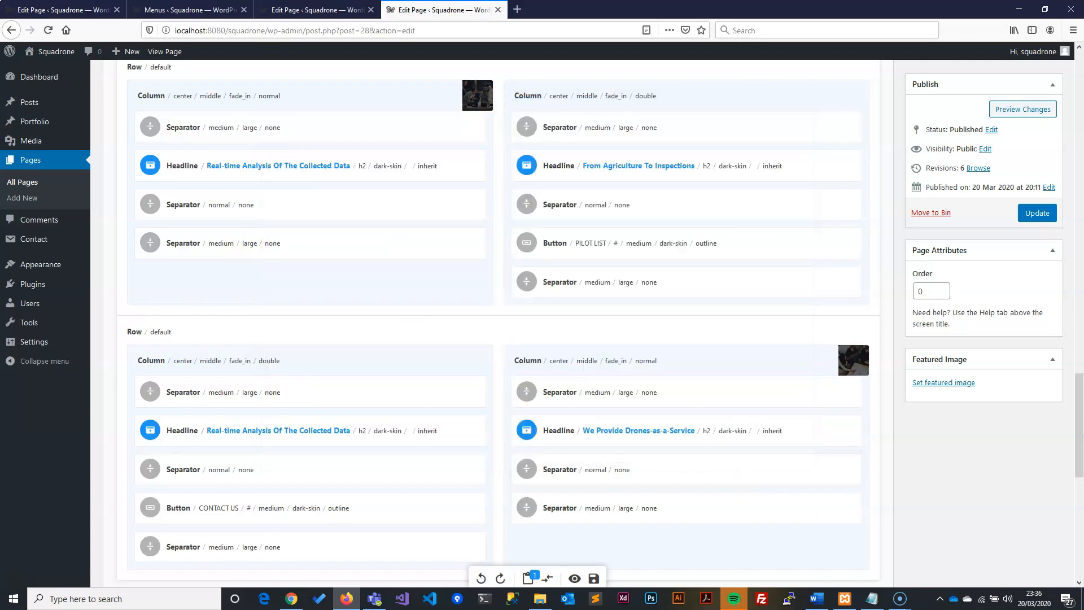
# Step: Change the second row's left headline to "We Deliver First Class Videos & Photos" with subheadline "With thermal sensors, drones can quickly discover the location"
pyautogui.hotkey('alt', 'Tab')
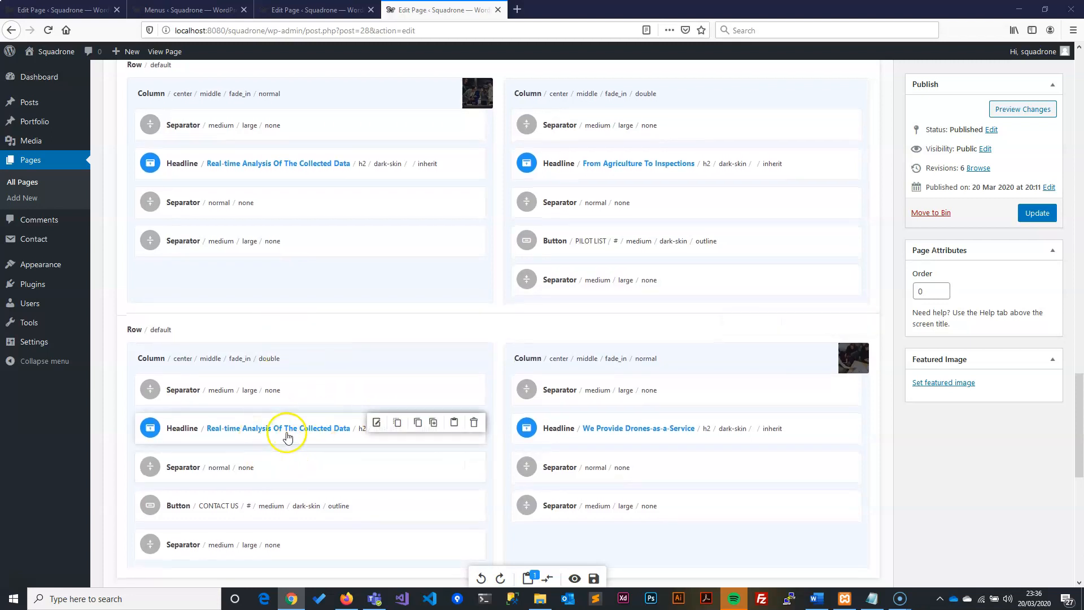
pyautogui.click(375, 424)
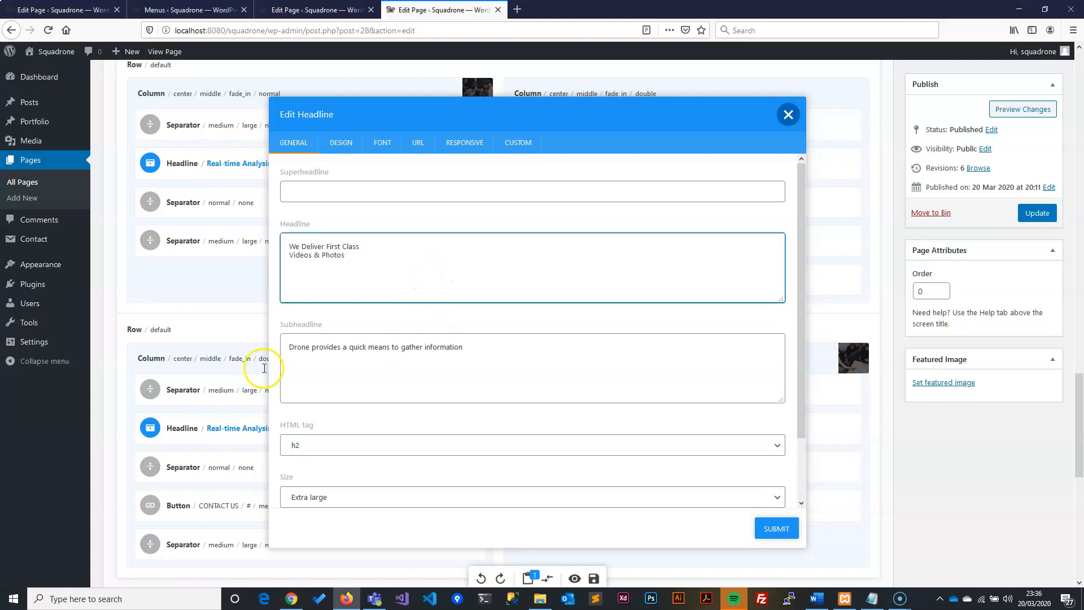
pyautogui.tripleClick(476, 354)
pyautogui.write('With thermal sensors, drones can quickly discover the location')
pyautogui.click(777, 529)
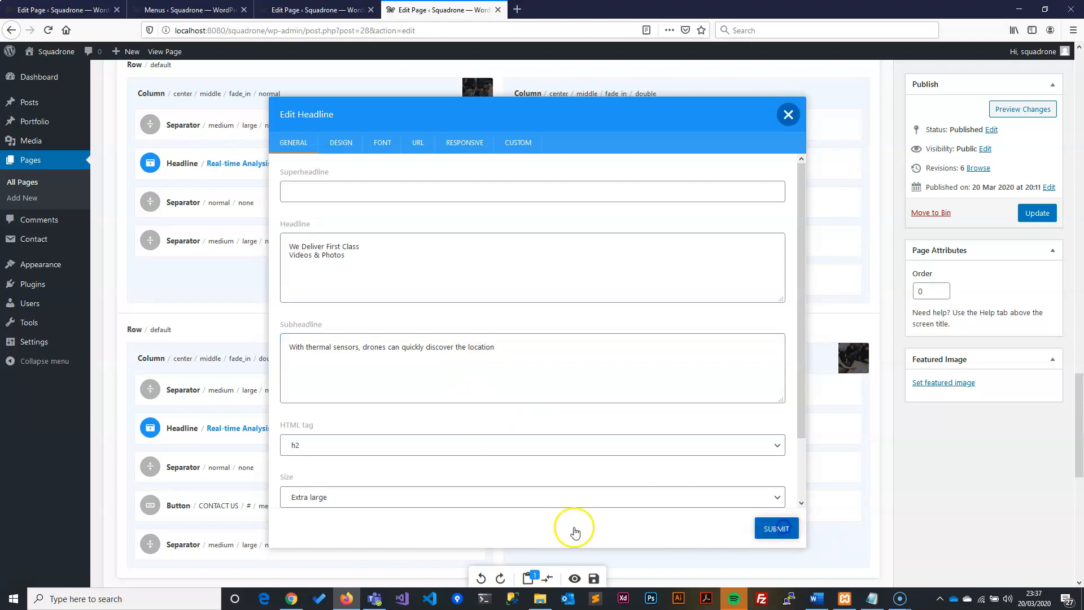
# Step: Review the fifth section's two rows and the settings of the left column in the sixth section's first row
pyautogui.scroll(-2, 452, 472)
pyautogui.scroll(-2, 450, 467)
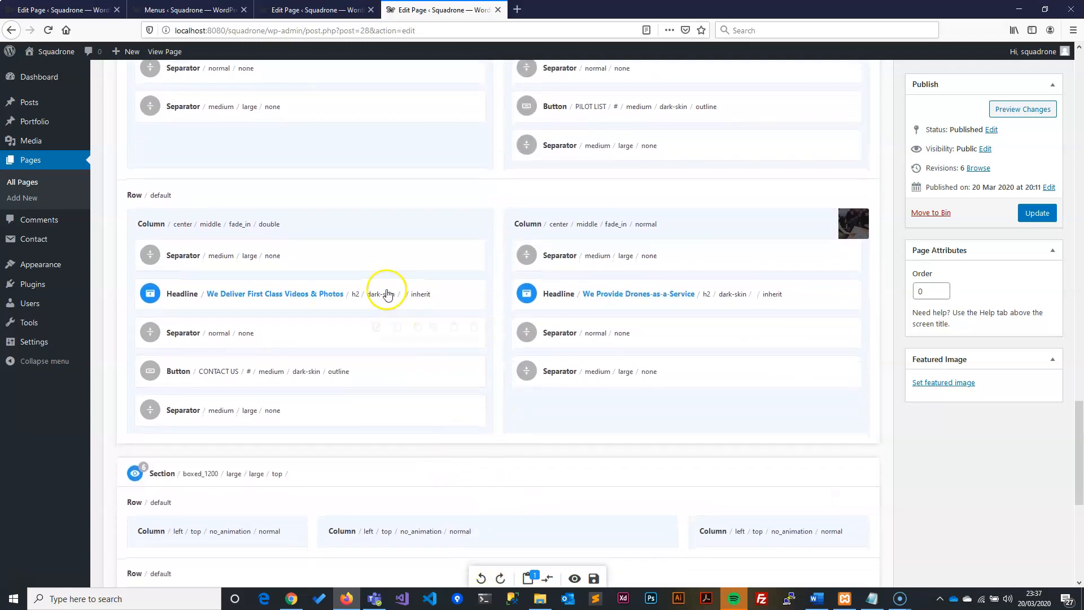
pyautogui.scroll(4, 453, 454)
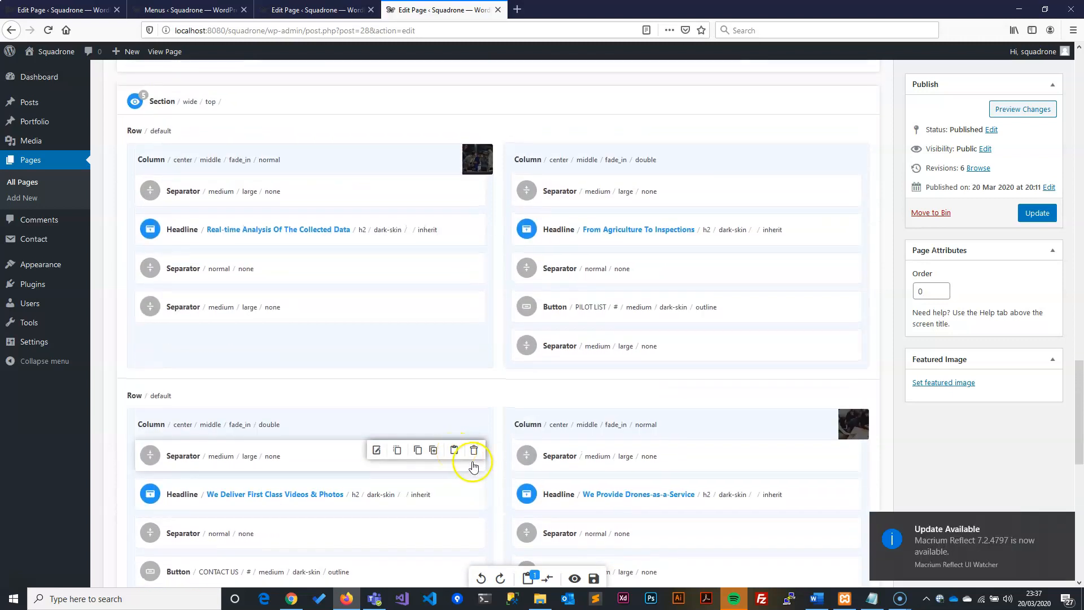
pyautogui.scroll(2, 473, 461)
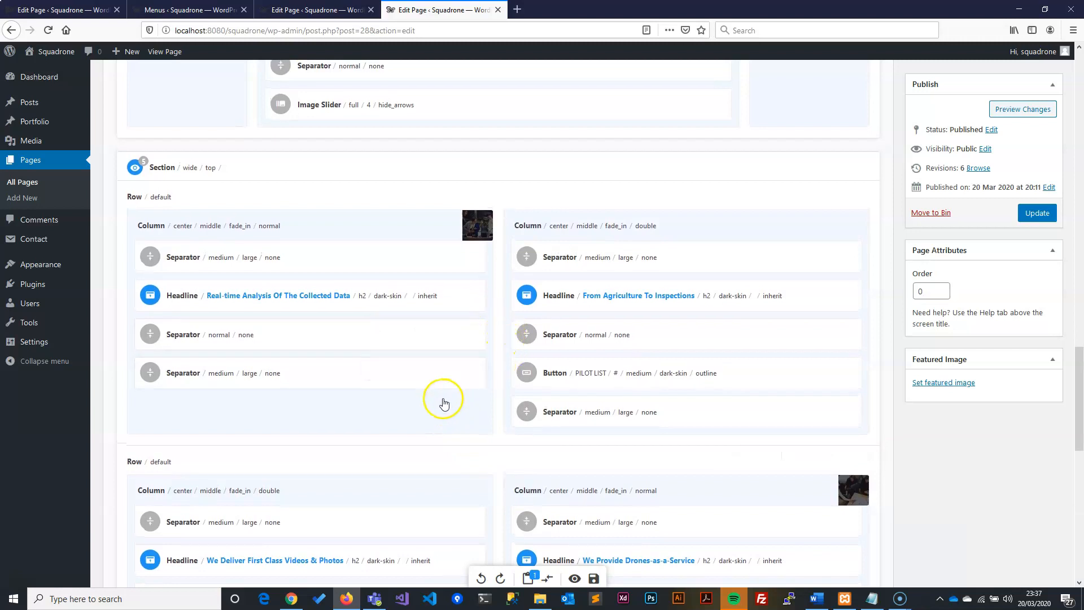
pyautogui.scroll(-9, 441, 402)
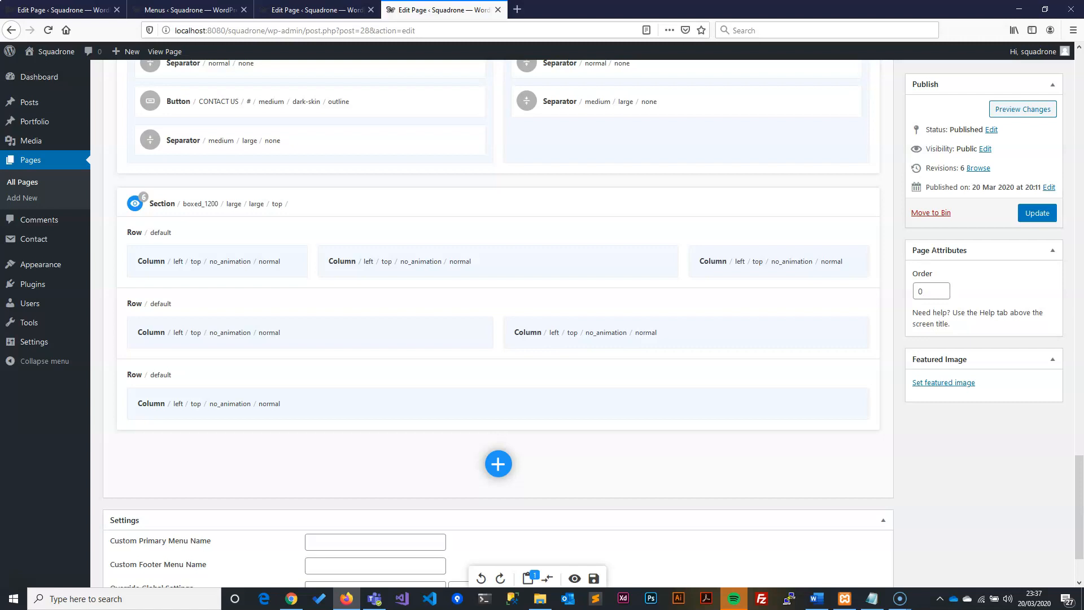
pyautogui.hotkey('alt', 'Tab')
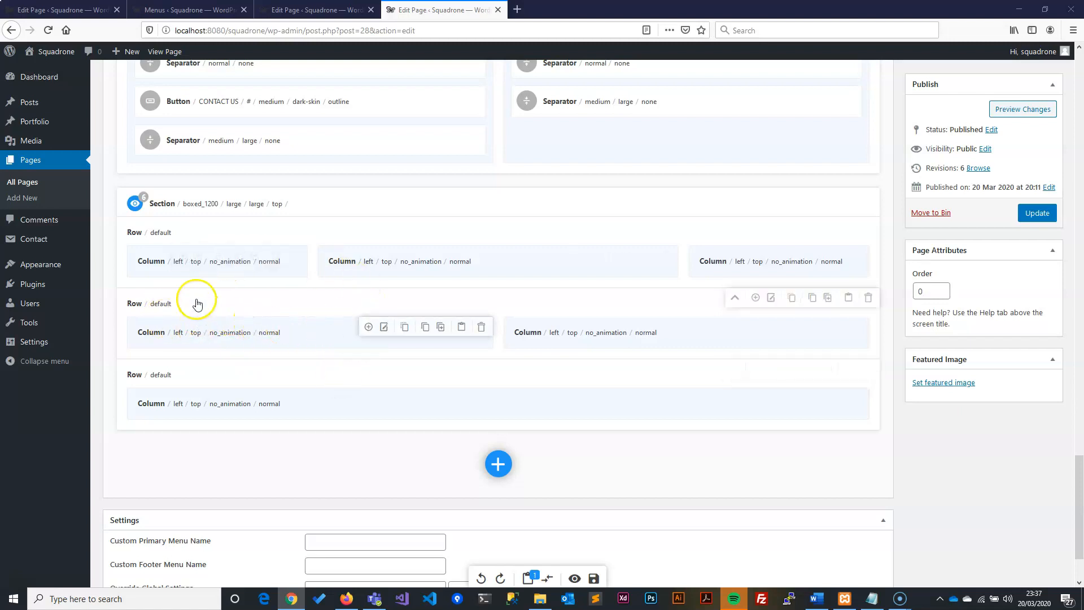
pyautogui.click(199, 255)
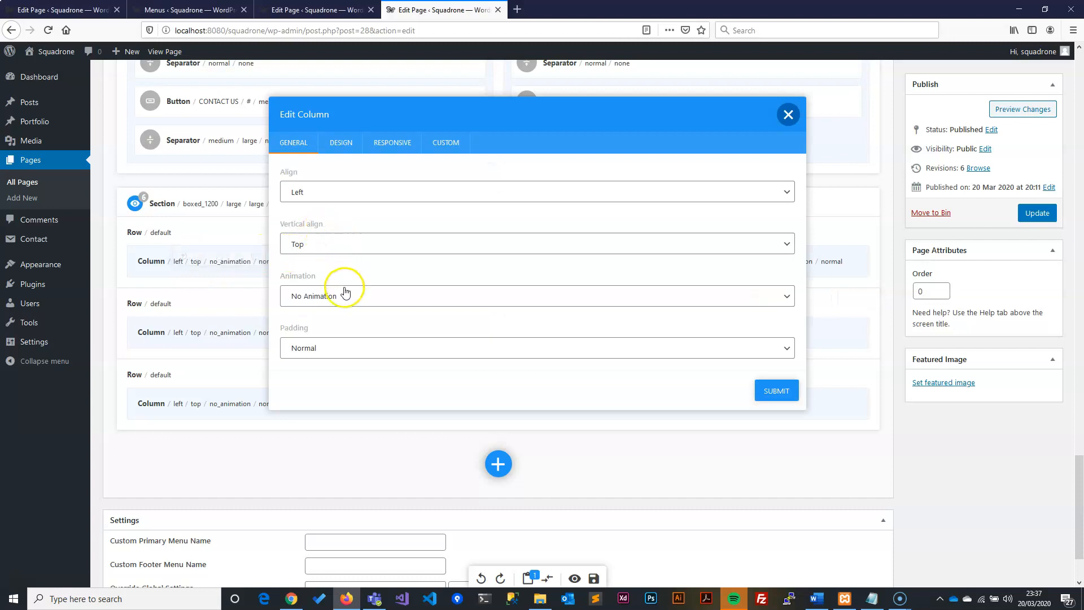
pyautogui.click(776, 390)
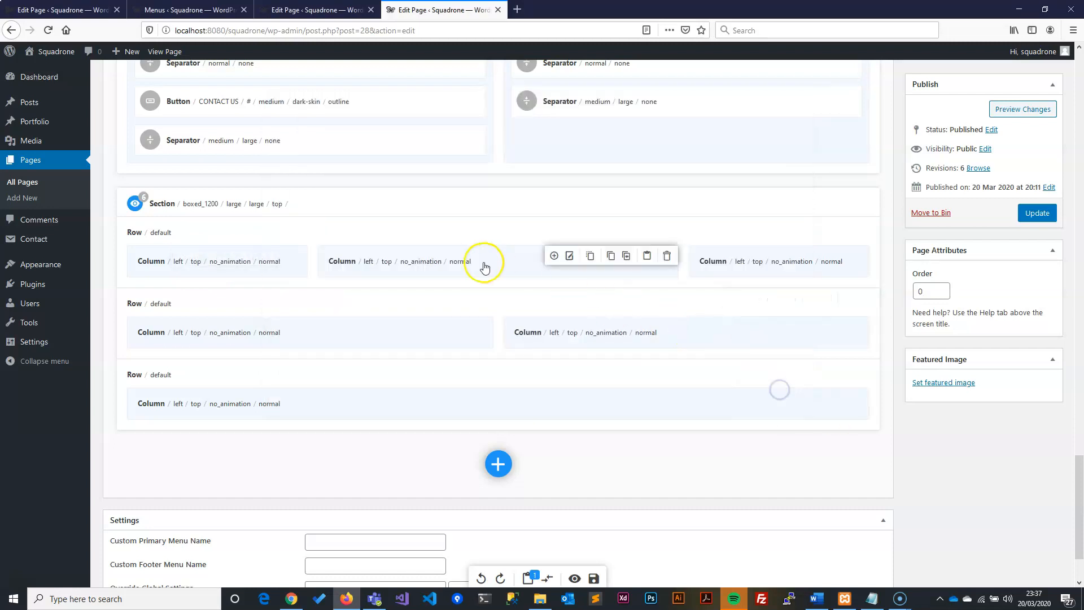
# Step: Set the middle column in the sixth section's first row to Center alignment with a Fade In animation
pyautogui.click(569, 255)
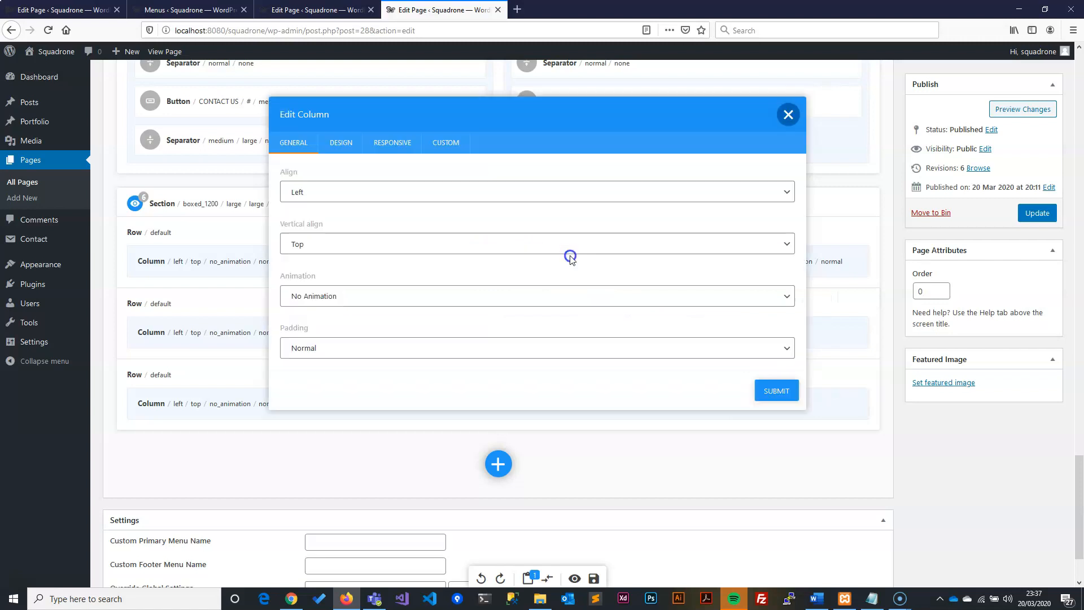
pyautogui.click(367, 194)
pyautogui.click(309, 238)
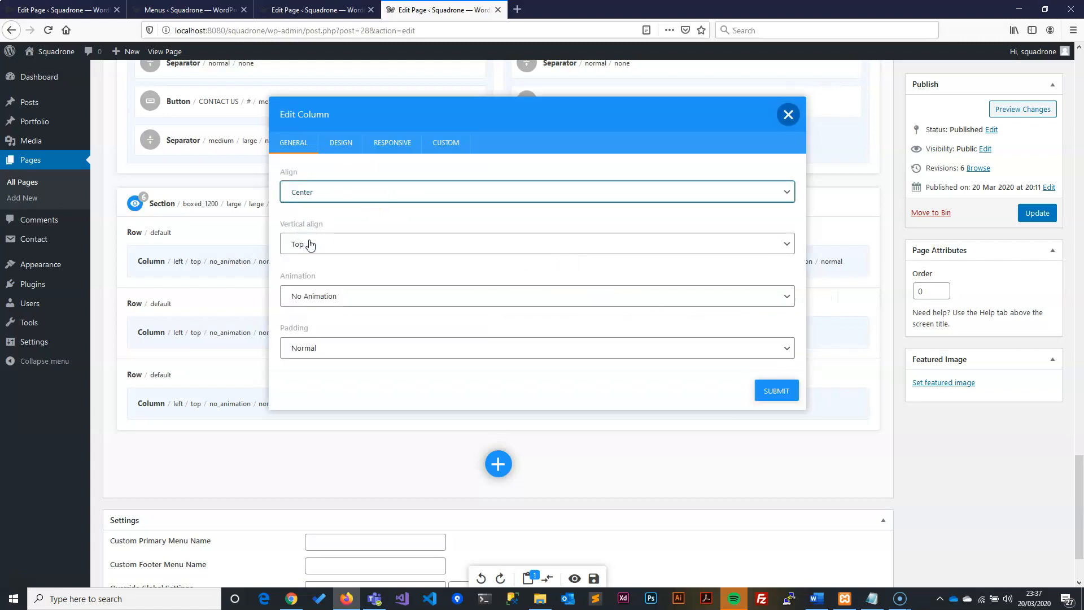
pyautogui.click(310, 243)
pyautogui.click(322, 223)
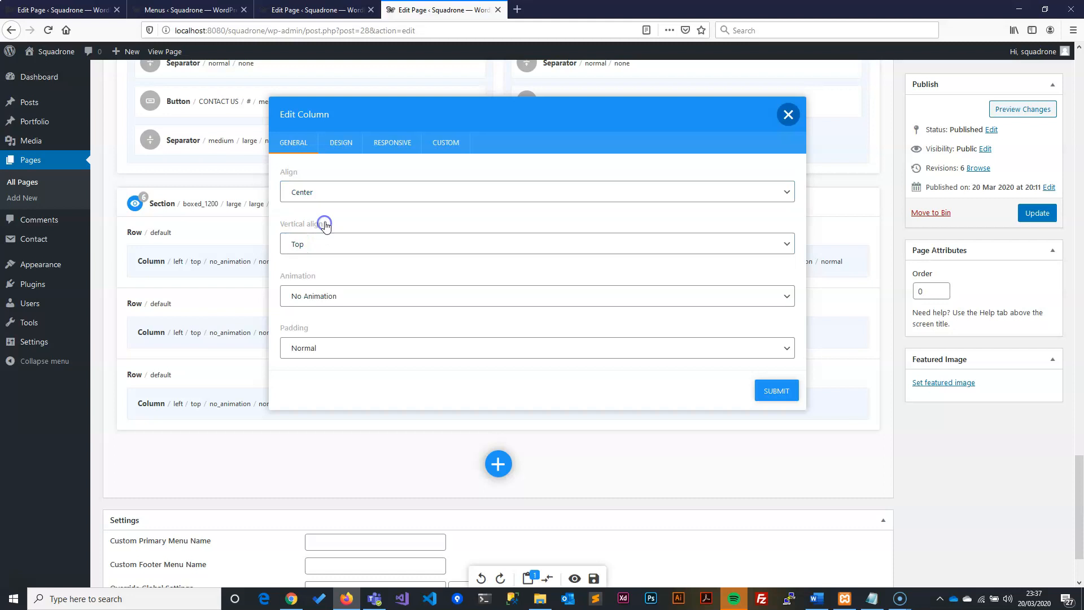
pyautogui.click(330, 298)
pyautogui.click(308, 329)
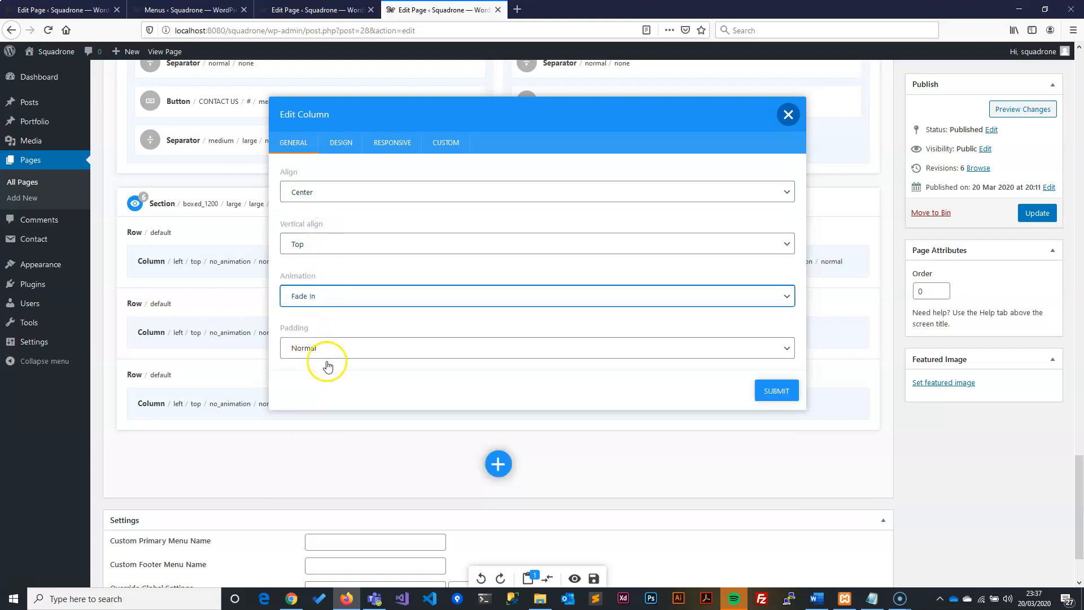
pyautogui.click(773, 388)
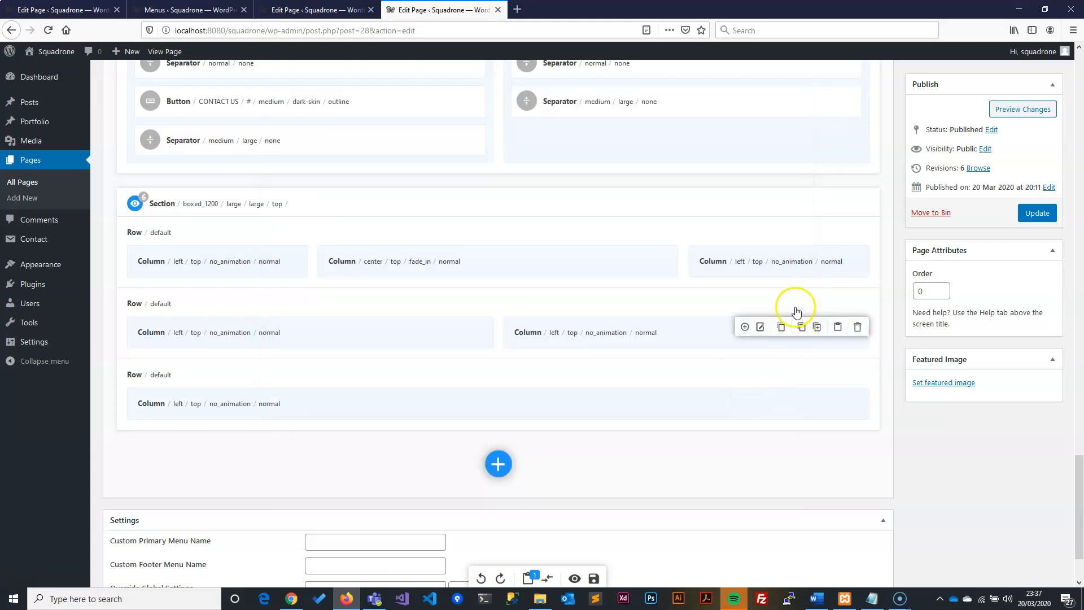
pyautogui.click(761, 260)
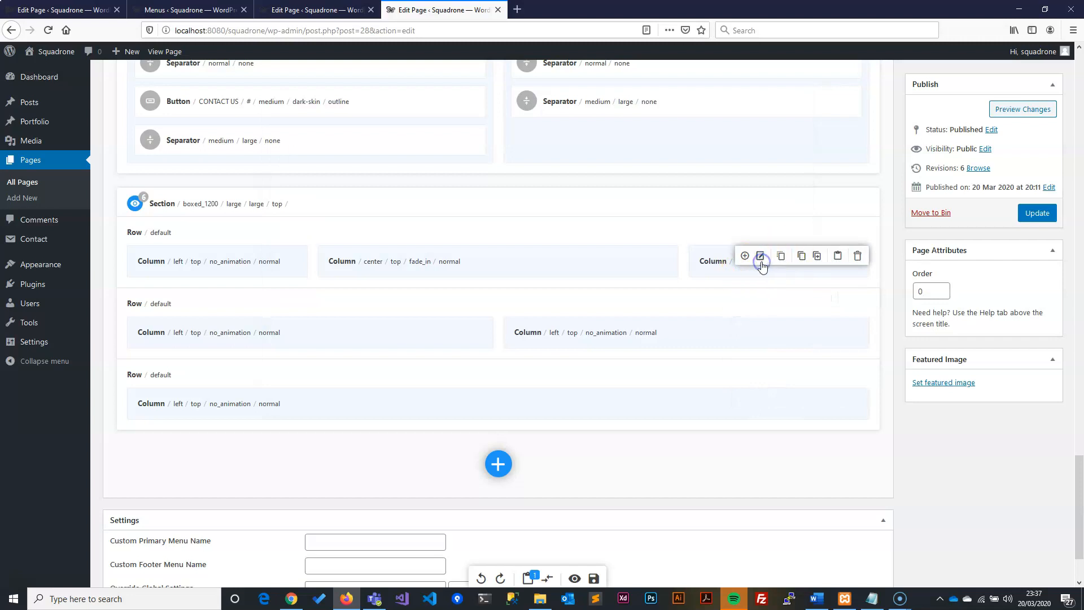
pyautogui.click(772, 389)
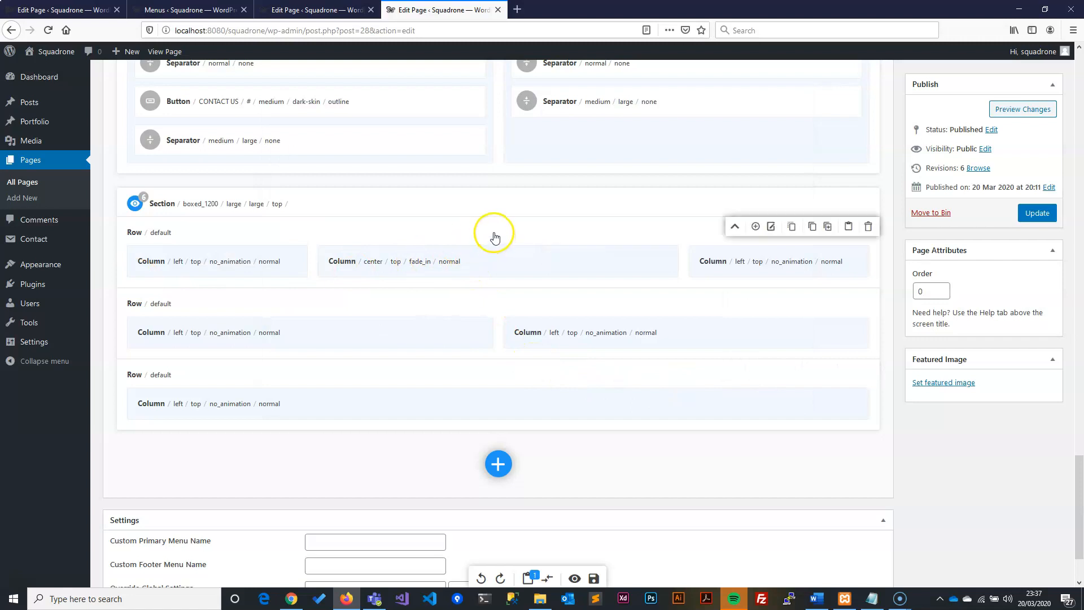
# Step: Add a Headline element reading "Innovative Streaming & Publishing" to the middle column of the sixth section's first row
pyautogui.click(553, 259)
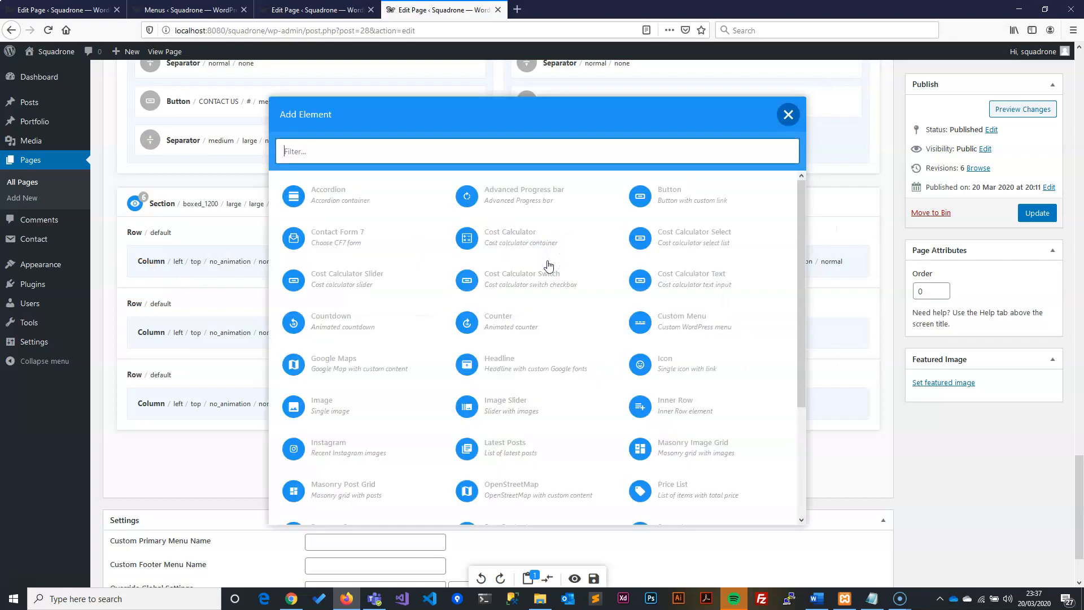
pyautogui.click(499, 361)
pyautogui.click(348, 196)
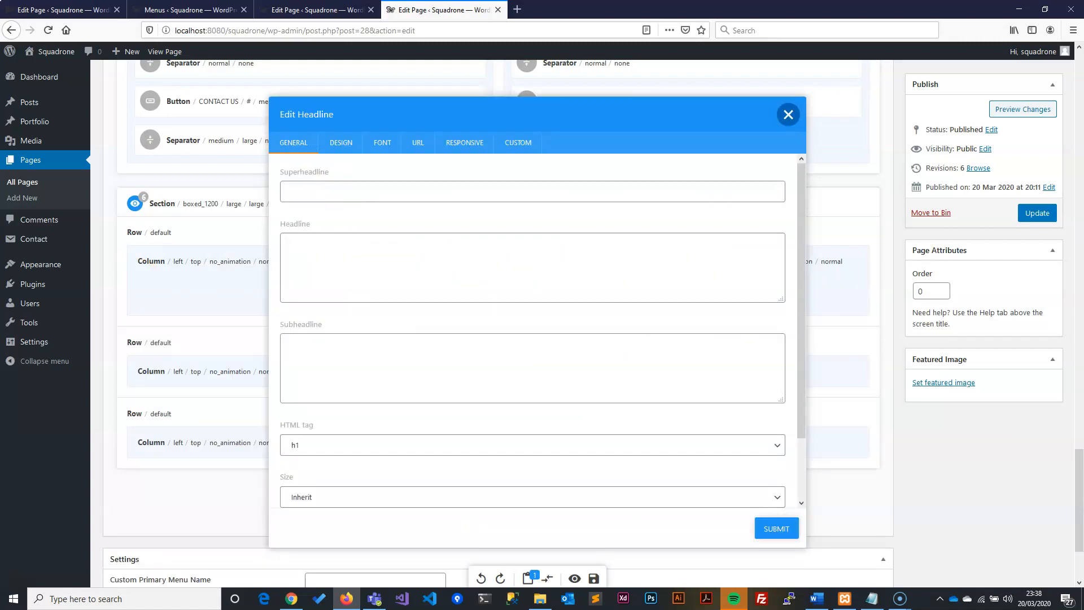
pyautogui.hotkey('alt', 'Tab')
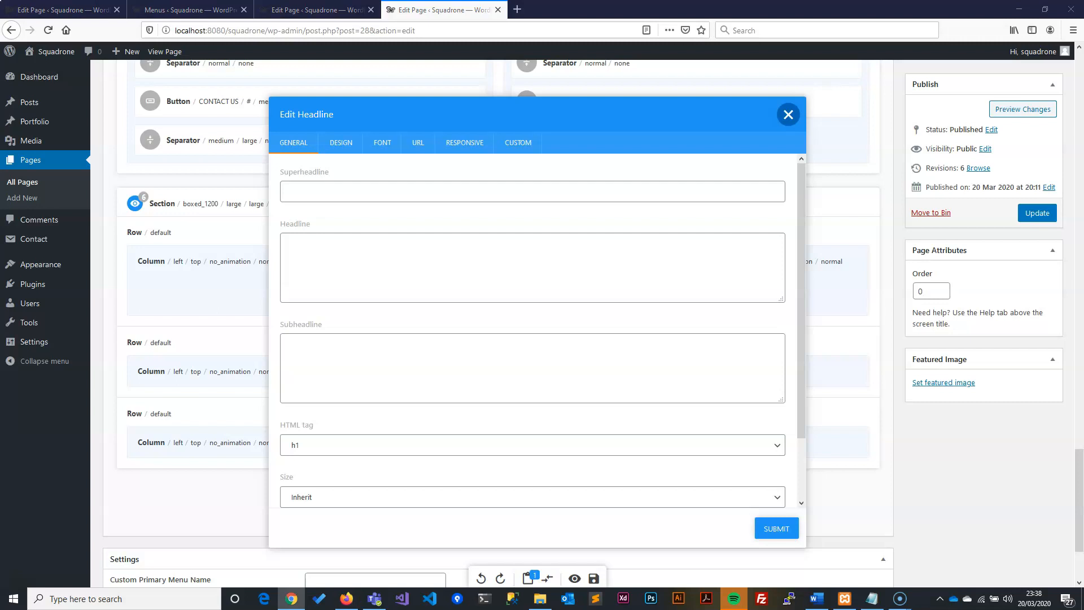
pyautogui.click(349, 264)
pyautogui.write('Innovative Streaming & Publishing')
# Step: Enter the subheadline "Sprawling cities are great, but drone usage in film and TV is not limited to 'establishing' shots anymore"
pyautogui.hotkey('alt', 'Tab')
pyautogui.click(367, 353)
pyautogui.write("Sprawling cities are great, but drone usage in film and TV is not limited to 'establishing' shots anymore")
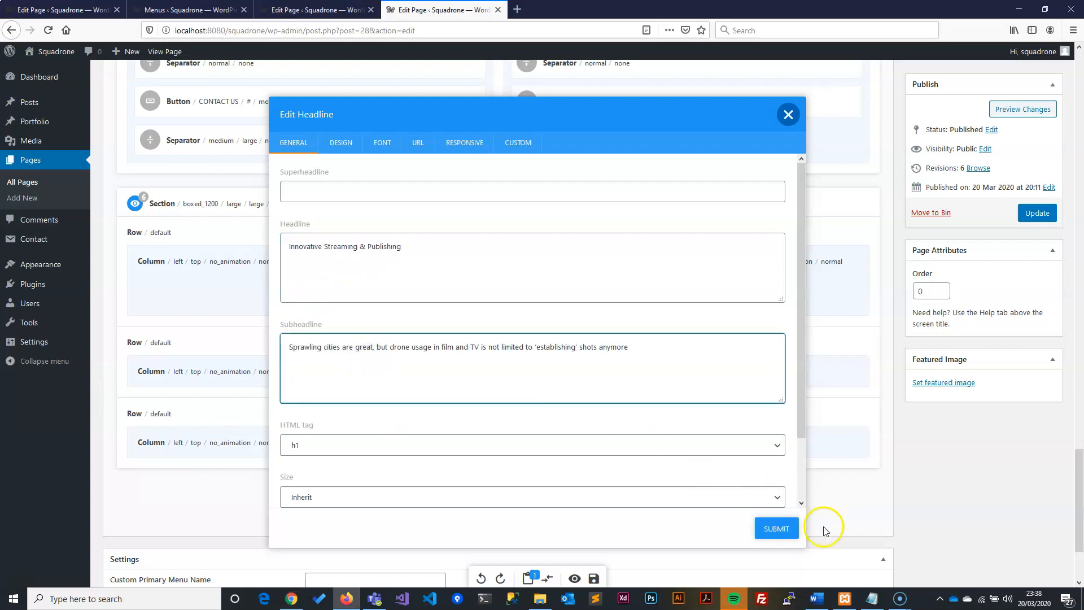
# Step: Set the new headline's HTML tag to h2 and its size to Normal, and submit the element
pyautogui.click(312, 445)
pyautogui.click(312, 462)
pyautogui.click(350, 496)
pyautogui.click(297, 435)
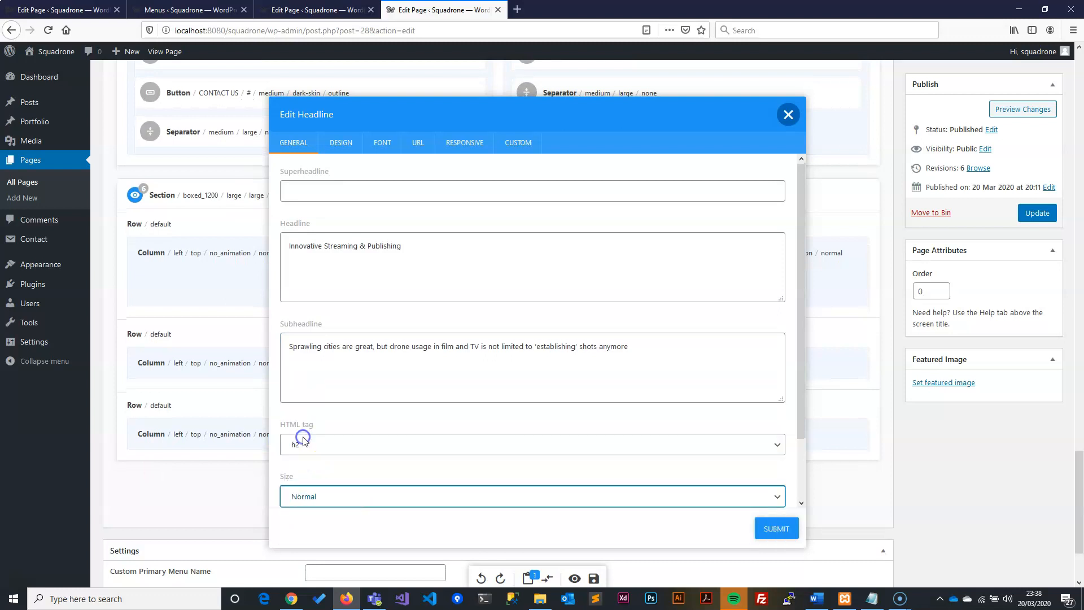
pyautogui.scroll(-2, 394, 443)
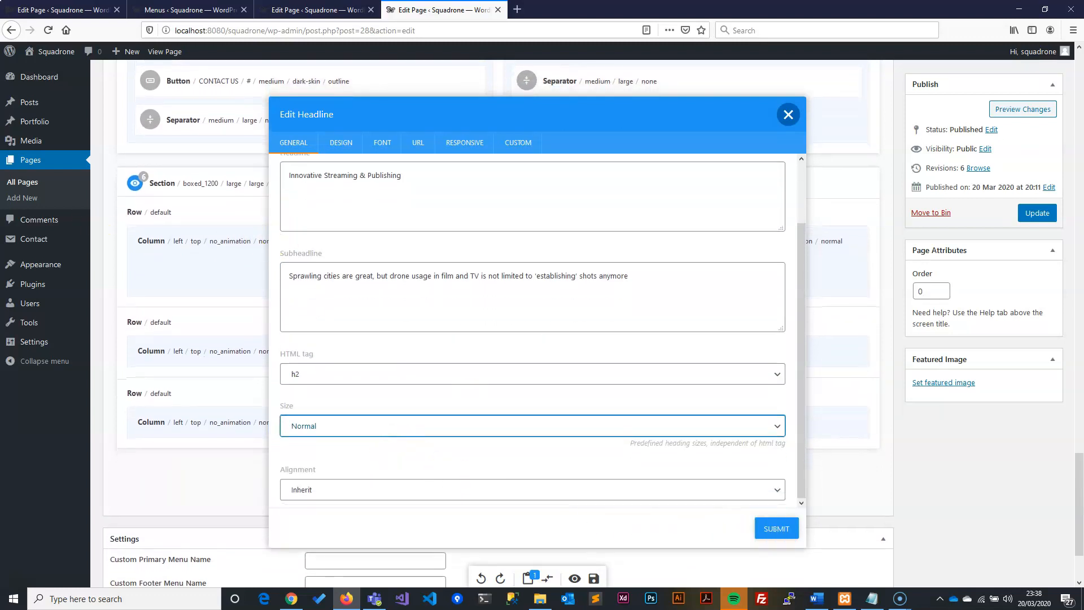
pyautogui.hotkey('alt', 'Tab')
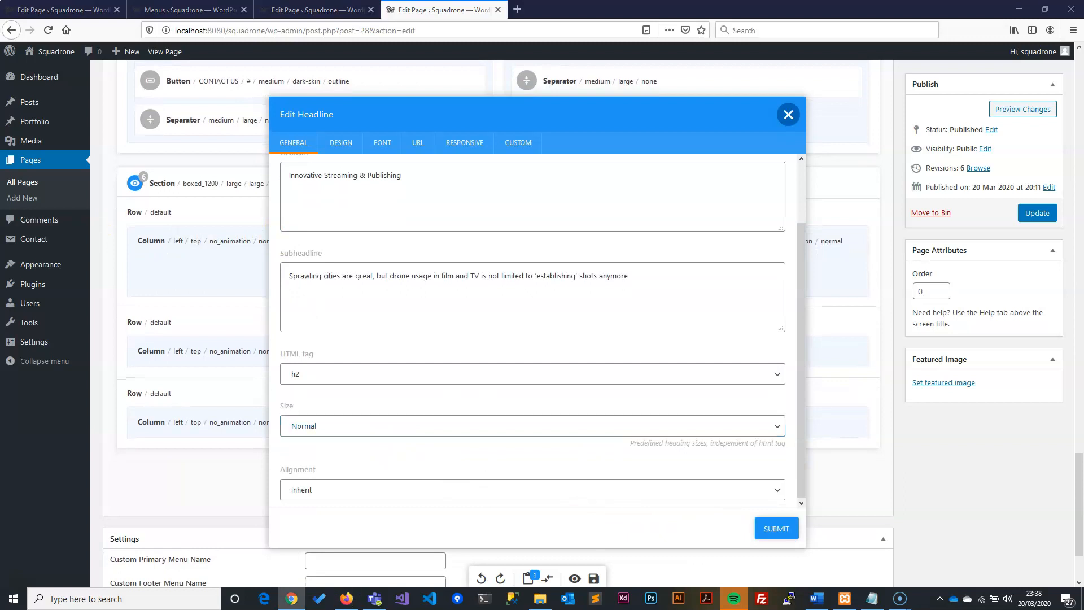
pyautogui.click(341, 142)
pyautogui.click(773, 376)
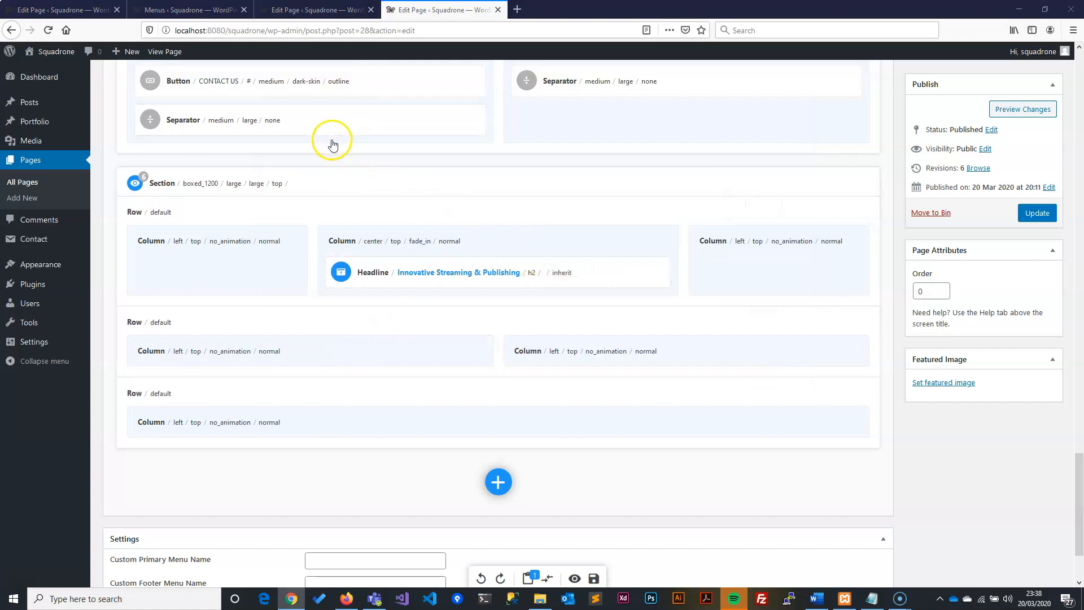
# Step: Copy the normal-size separator from the fifth section into the sixth section's middle column, directly below the "Innovative Streaming & Publishing" headline
pyautogui.scroll(1, 327, 150)
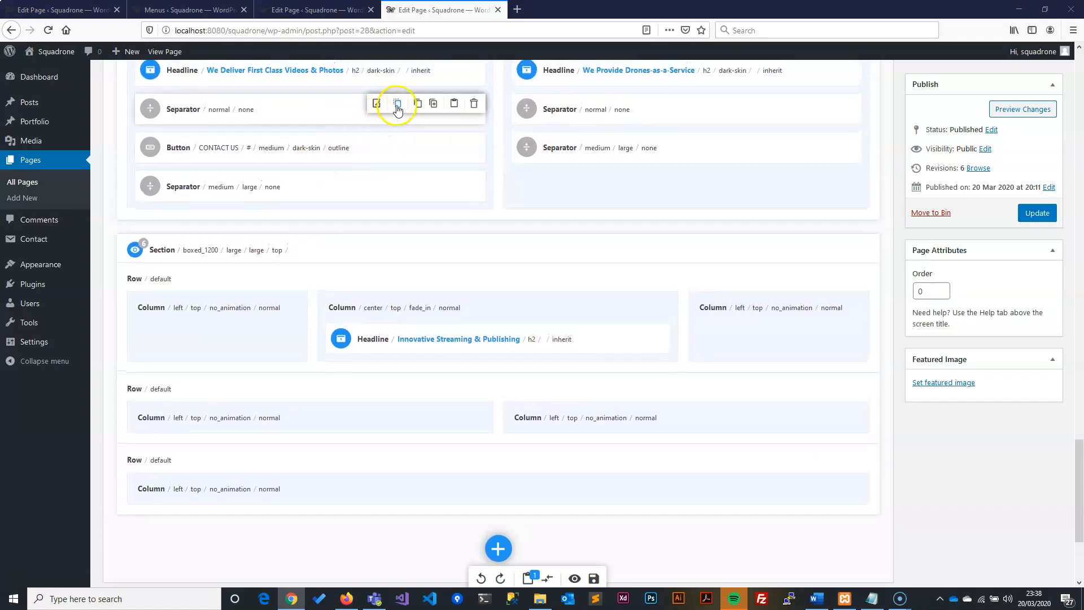
pyautogui.click(419, 103)
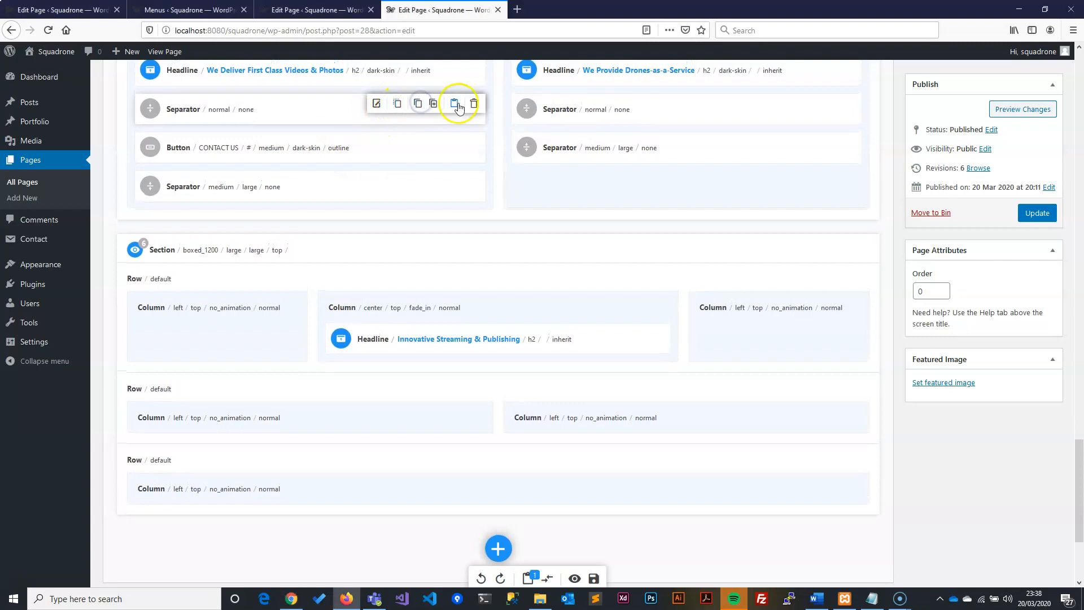
pyautogui.click(454, 103)
pyautogui.moveTo(285, 113); pyautogui.dragTo(491, 402)
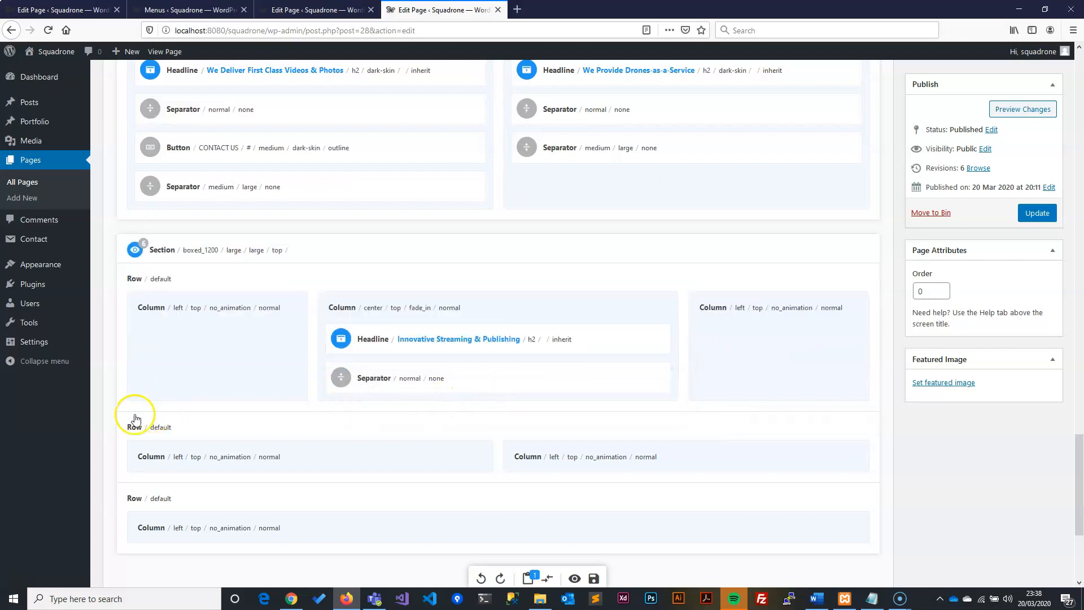
# Step: Add a Video element to the left column of the sixth section's second row
pyautogui.scroll(-3, 239, 394)
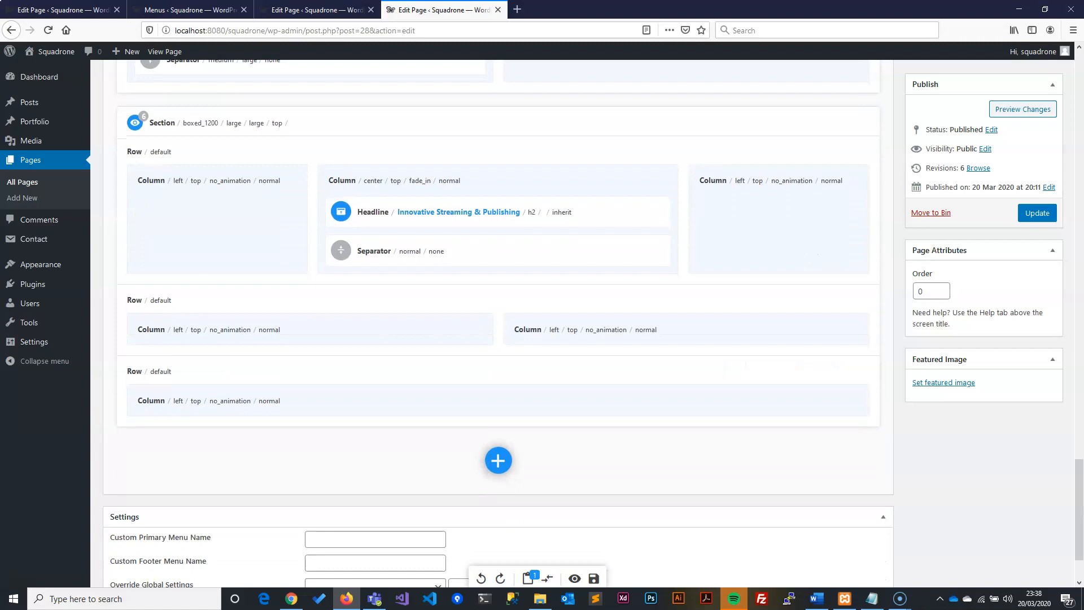
pyautogui.moveTo(286, 328)
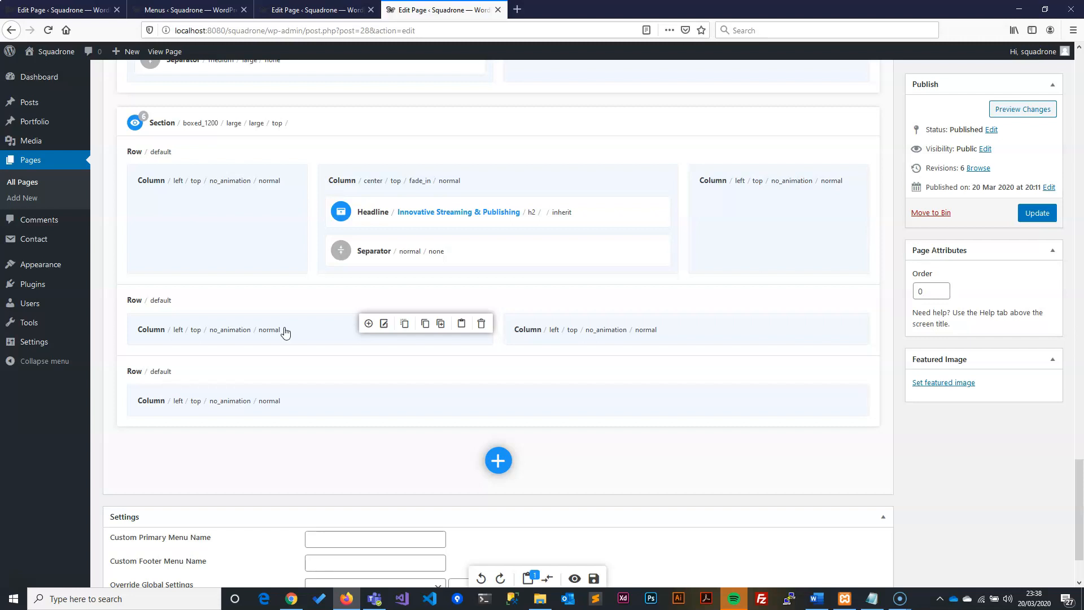
pyautogui.click(368, 323)
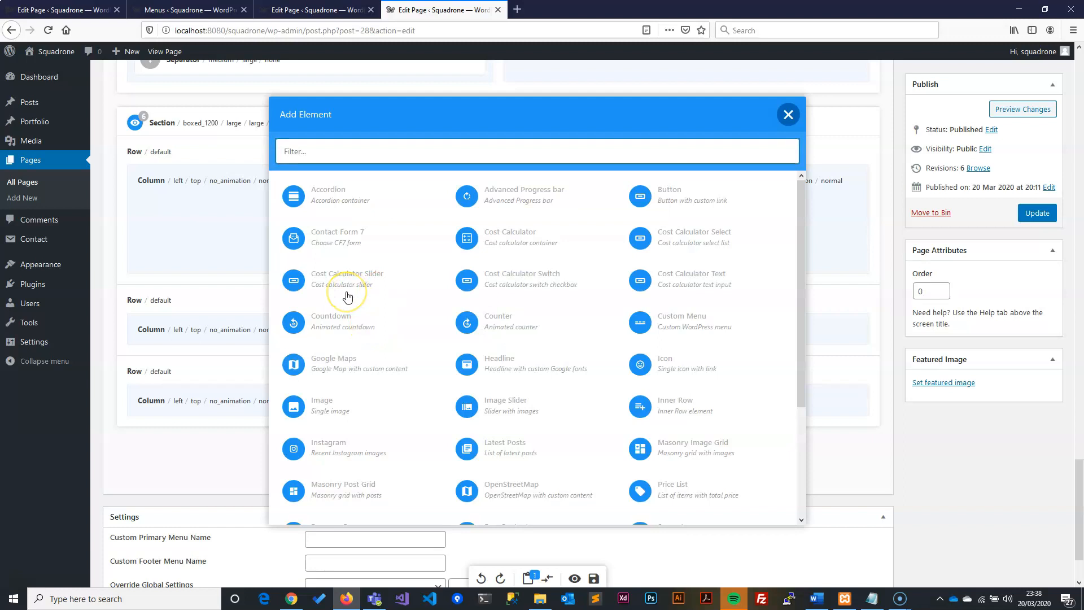
pyautogui.write('video')
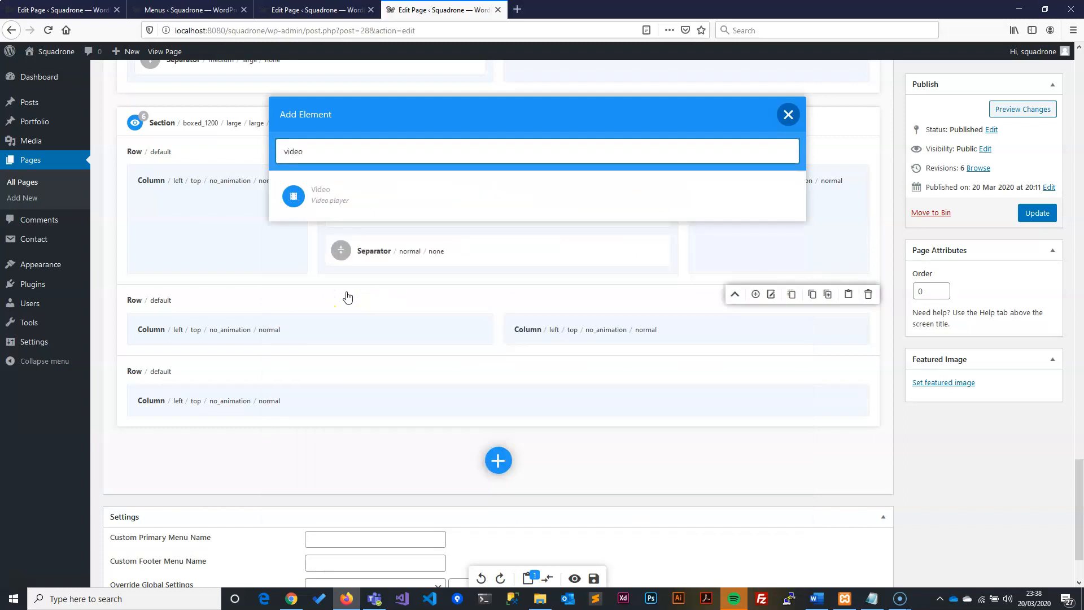
pyautogui.hotkey('alt', 'Tab')
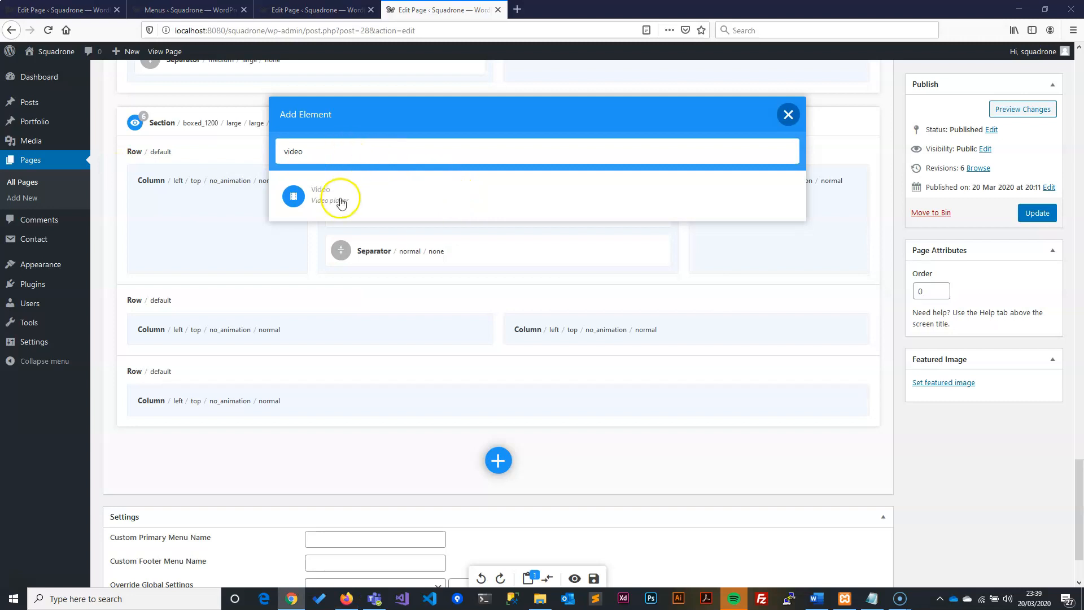
pyautogui.click(315, 195)
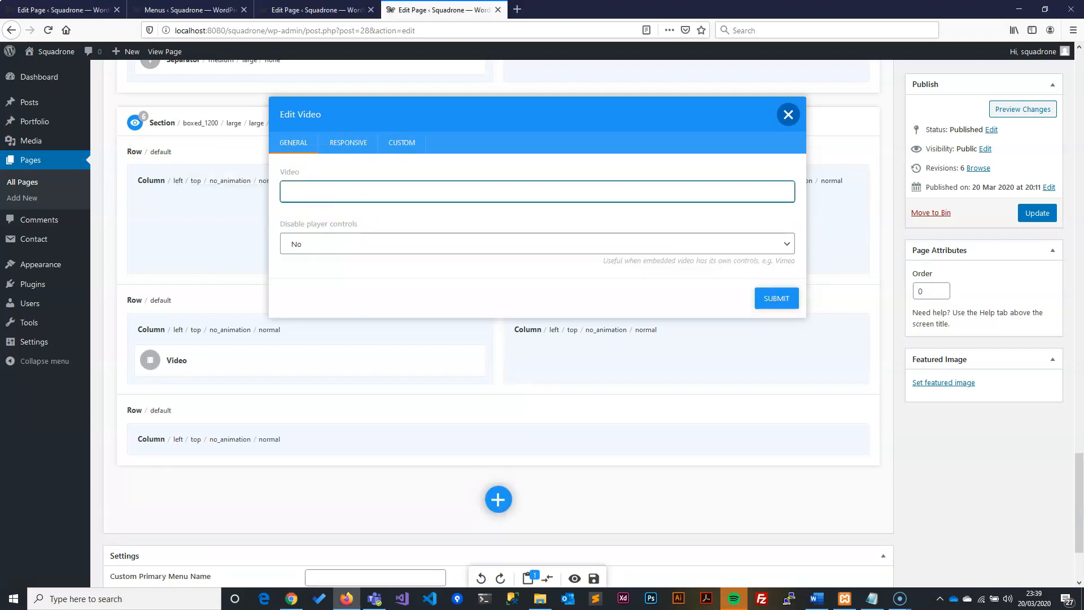
pyautogui.hotkey('alt', 'Tab')
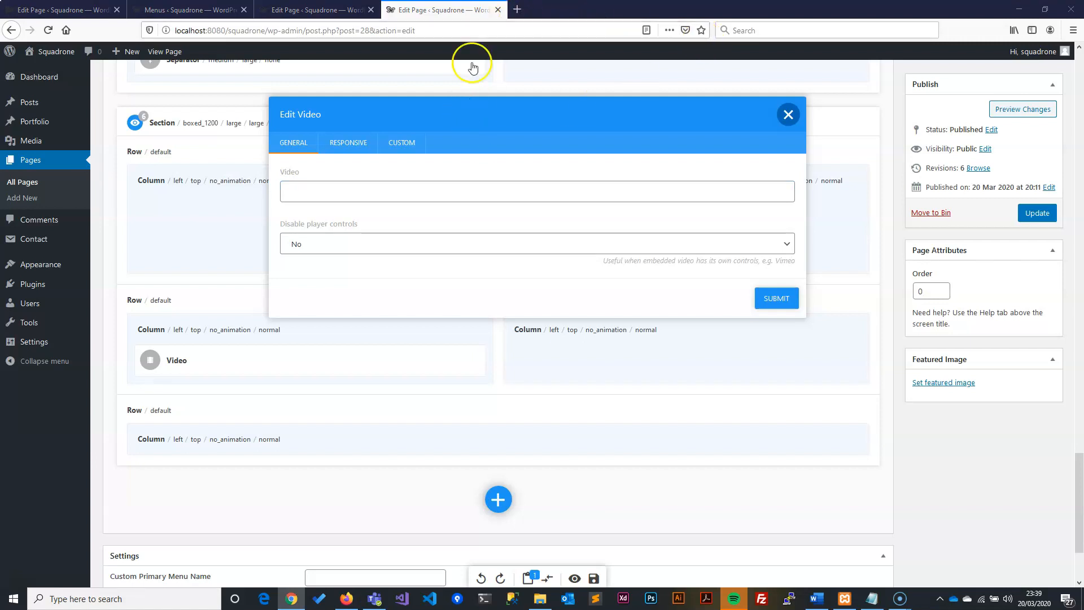
pyautogui.click(352, 190)
pyautogui.hotkey('ctrl', 'v')
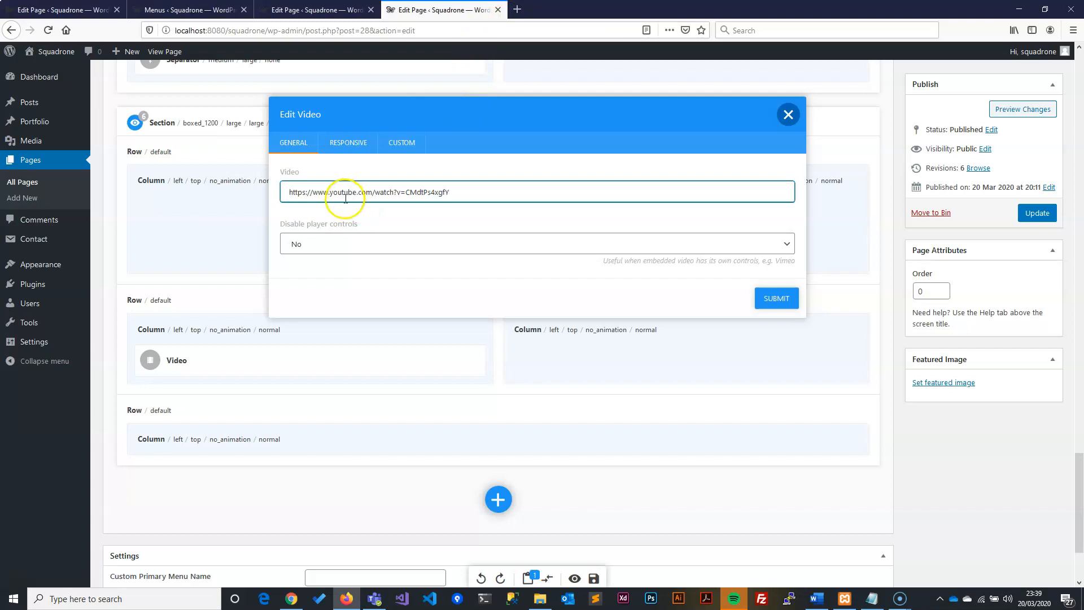
pyautogui.click(305, 250)
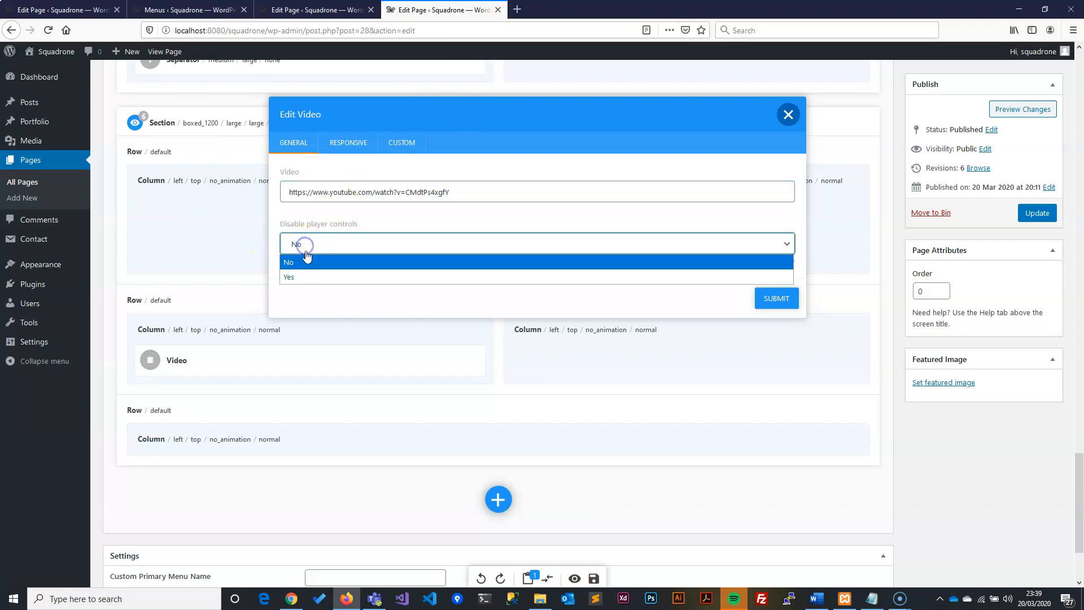
pyautogui.click(307, 277)
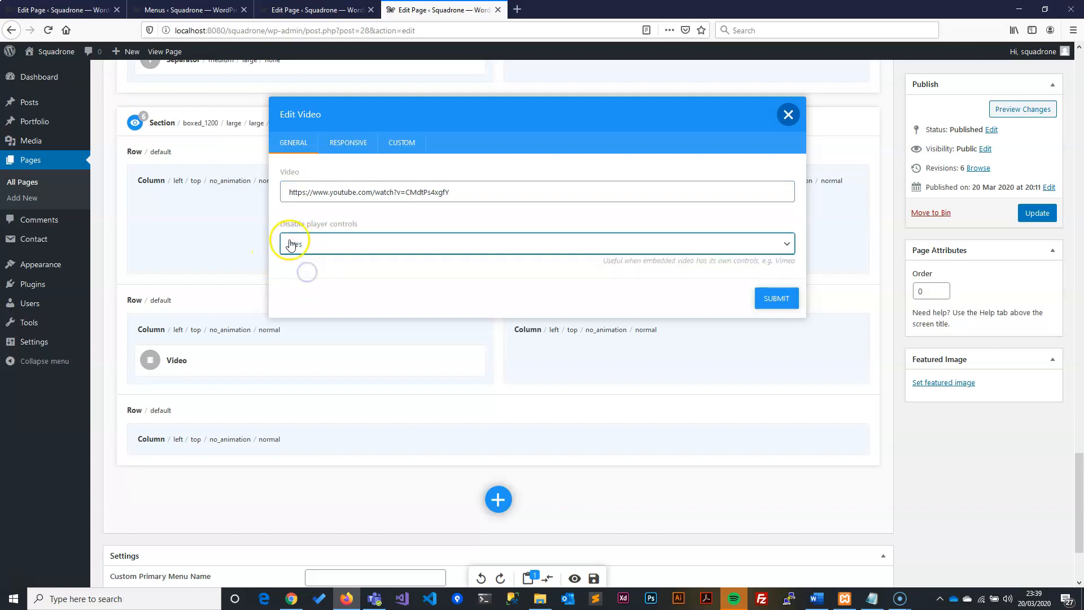
pyautogui.click(776, 299)
# Step: Try to duplicate the video and move the copy into the right column of the same row
pyautogui.moveTo(385, 361)
pyautogui.click(454, 360)
pyautogui.moveTo(387, 363); pyautogui.dragTo(709, 365)
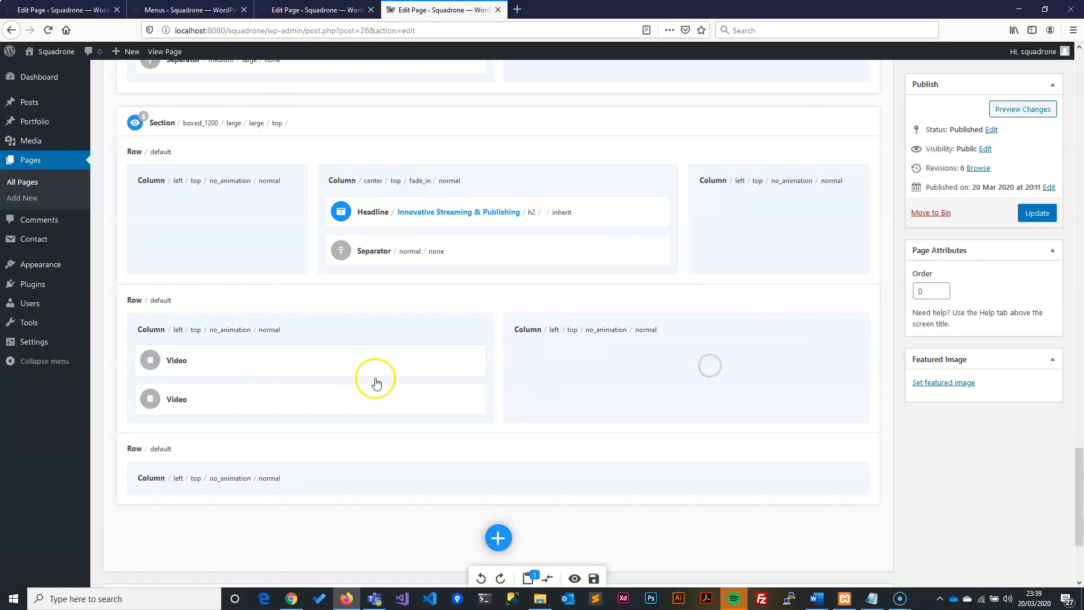
pyautogui.moveTo(415, 397)
pyautogui.moveTo(415, 398); pyautogui.dragTo(791, 392)
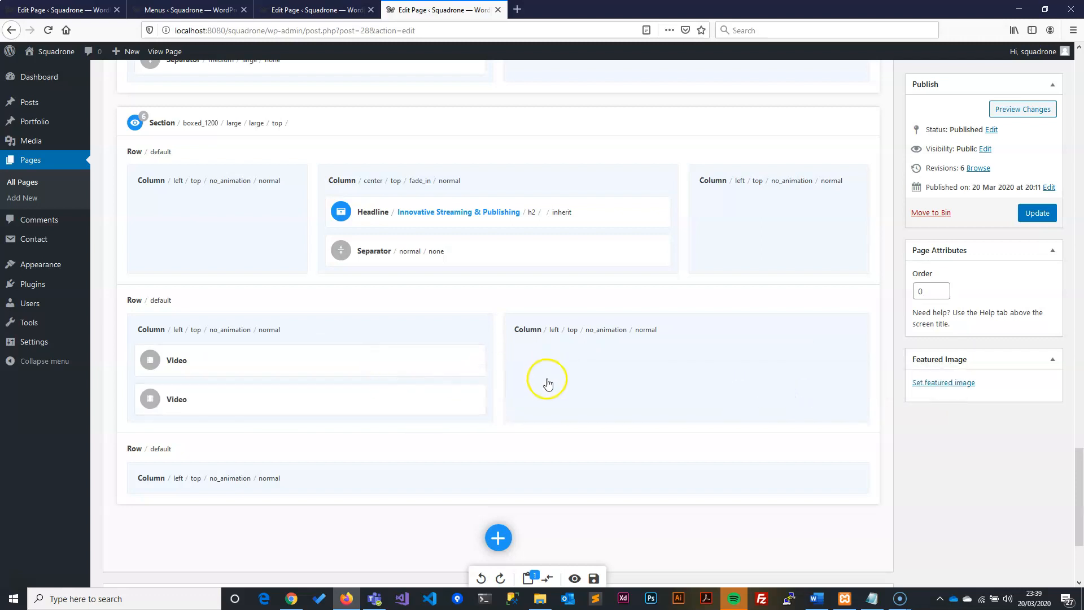
pyautogui.moveTo(556, 353)
pyautogui.moveTo(678, 322)
pyautogui.click(745, 322)
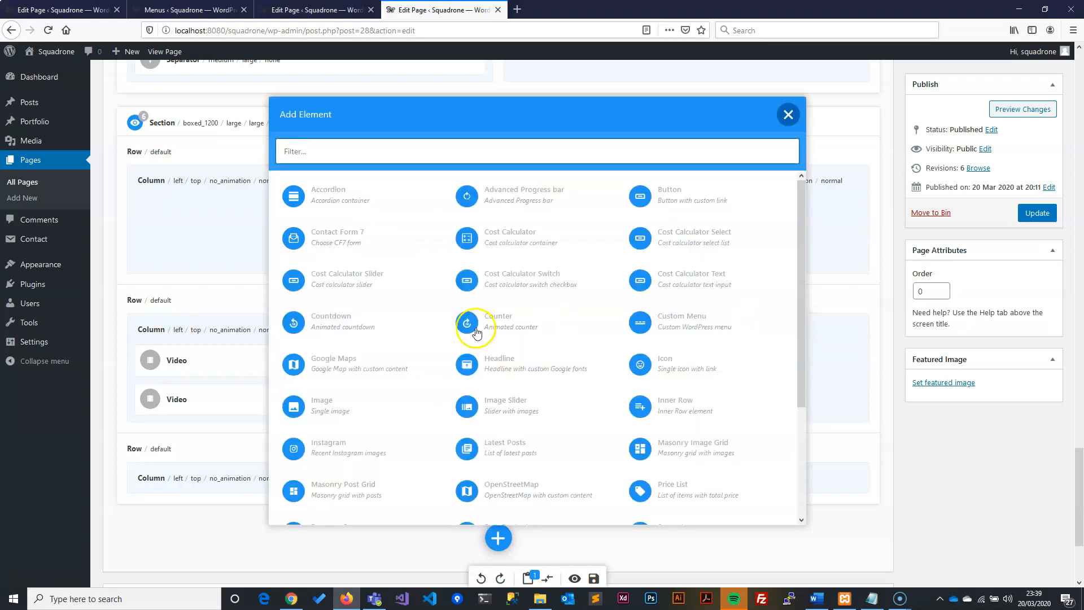
pyautogui.write('vid')
pyautogui.click(321, 192)
pyautogui.hotkey('ctrl', 'v')
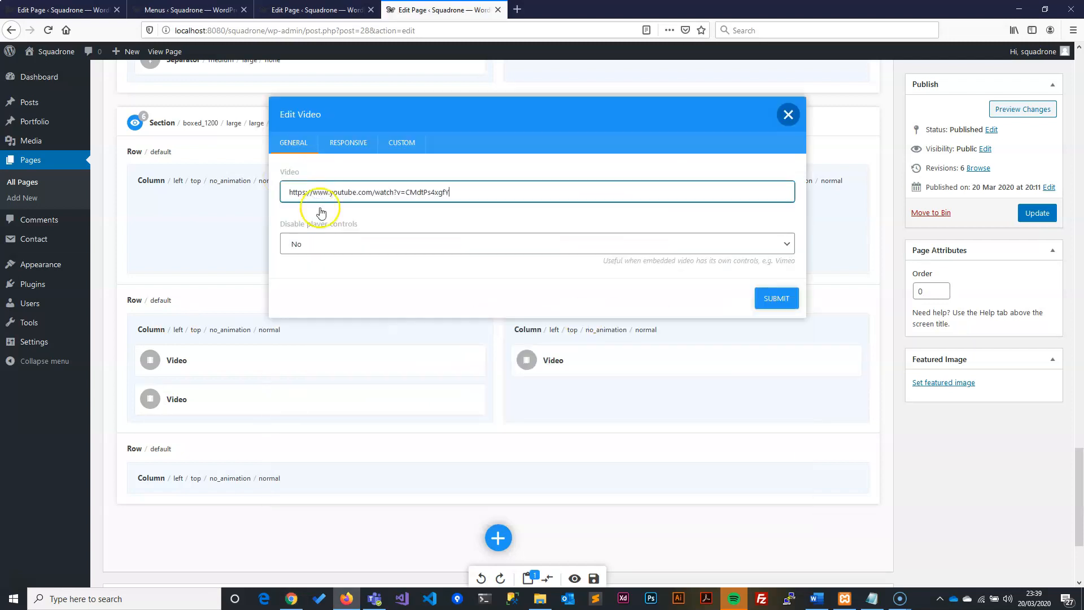
pyautogui.click(322, 244)
pyautogui.click(303, 271)
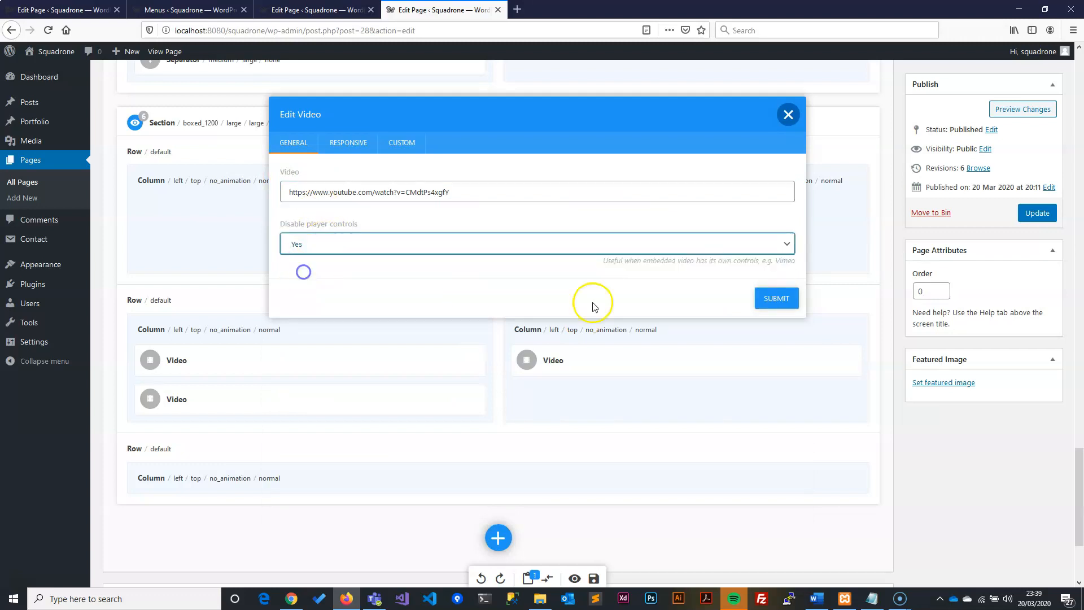
pyautogui.click(774, 299)
# Step: Delete the duplicate video from the left column of the sixth section's second row
pyautogui.moveTo(332, 407)
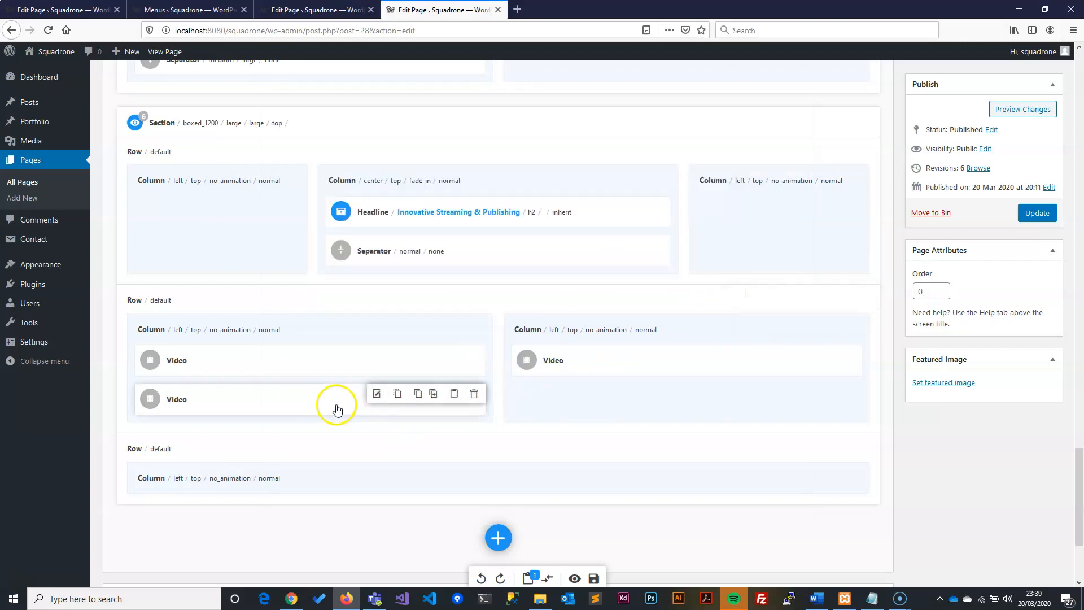
pyautogui.click(473, 395)
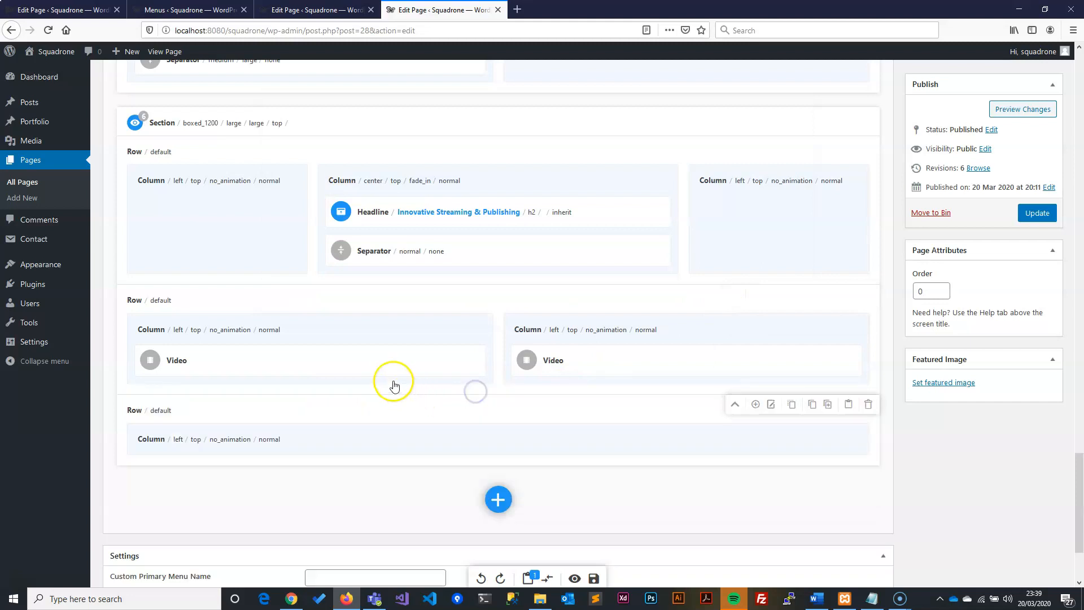
pyautogui.click(368, 324)
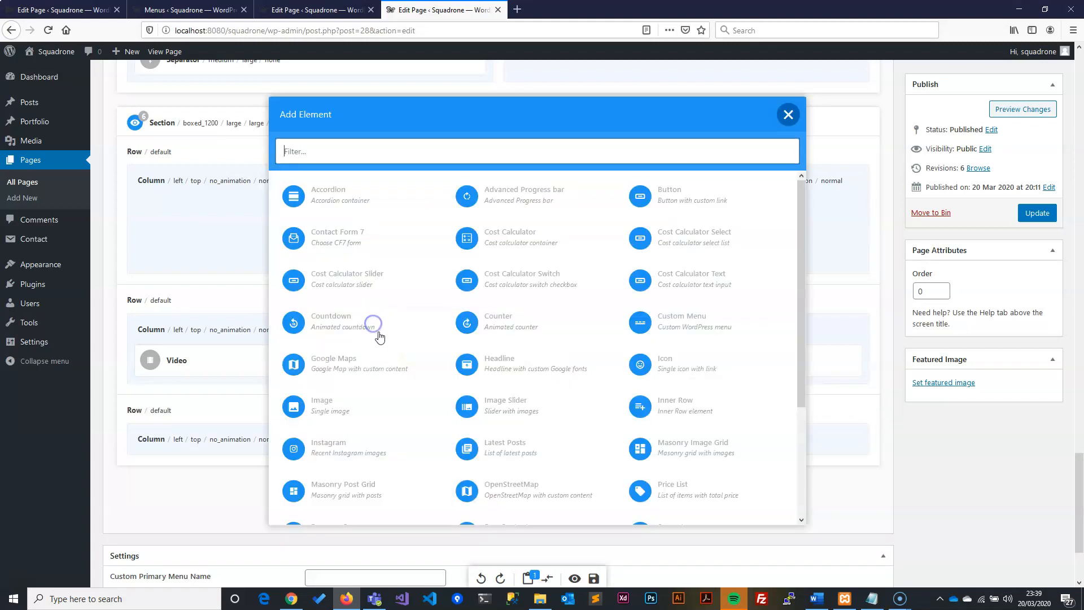
pyautogui.click(788, 115)
# Step: Copy the separator from the sixth section's first row to below the videos in both columns of the second row
pyautogui.moveTo(585, 249)
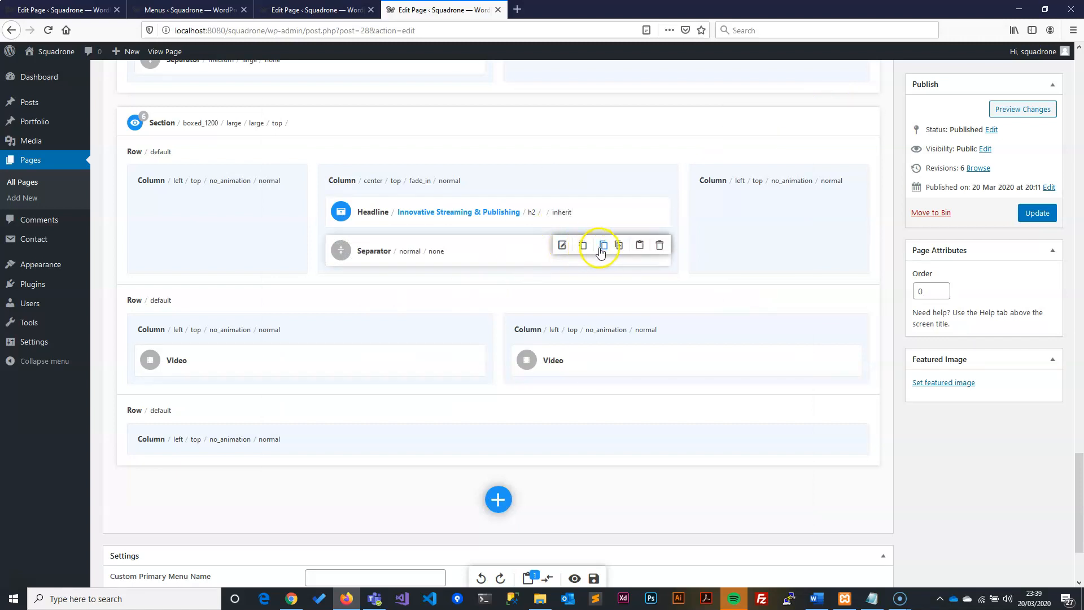
pyautogui.click(643, 252)
pyautogui.moveTo(479, 299); pyautogui.dragTo(627, 401)
pyautogui.moveTo(414, 397)
pyautogui.click(452, 395)
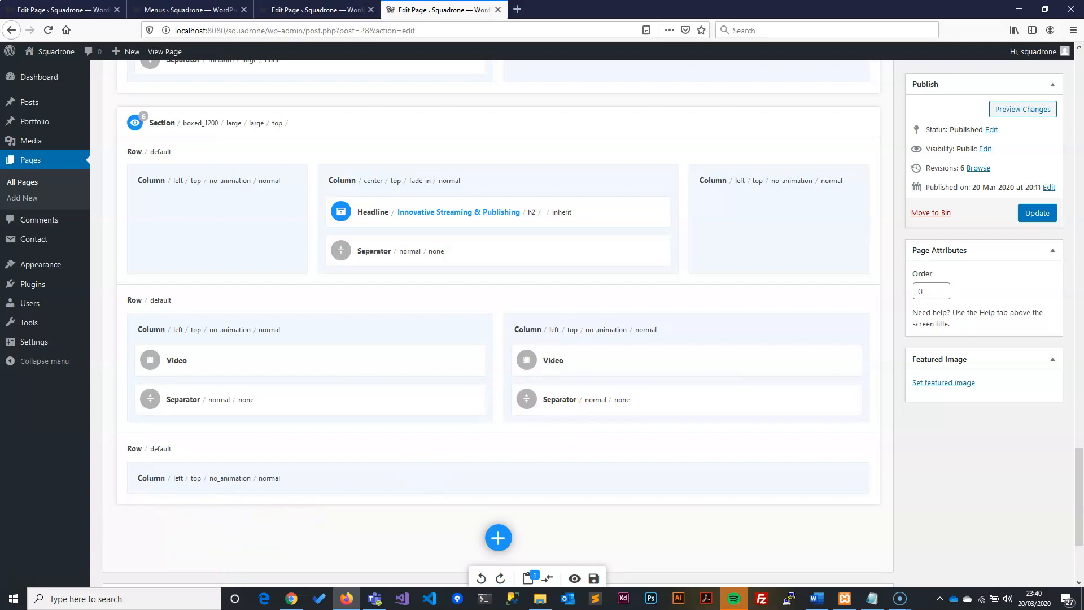
# Step: Set the column in the sixth section's third row to Center alignment with a Fade In animation, and submit it
pyautogui.click(758, 472)
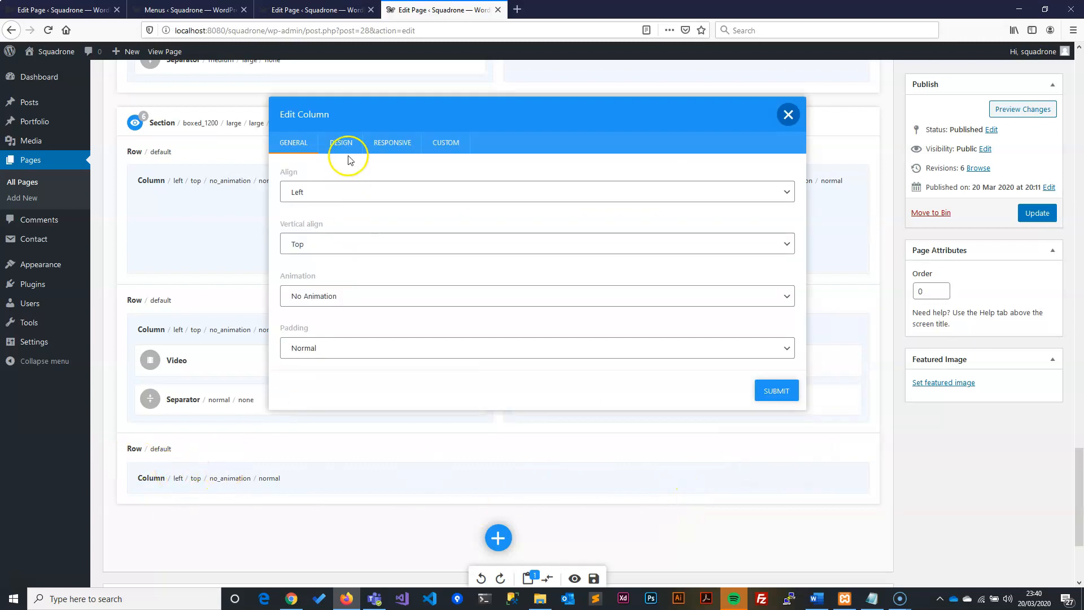
pyautogui.click(331, 191)
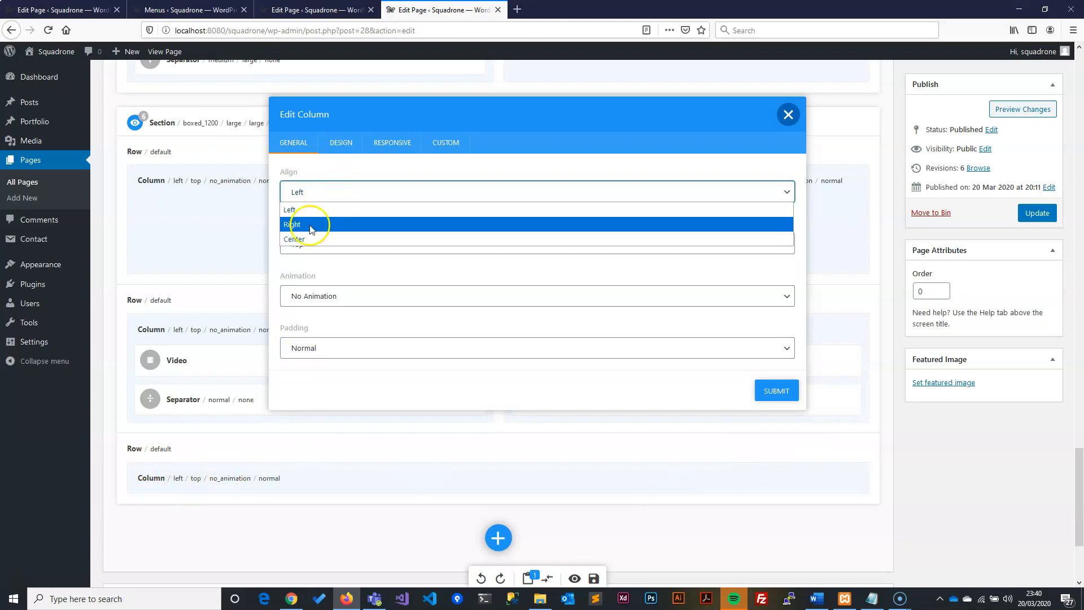
pyautogui.click(314, 240)
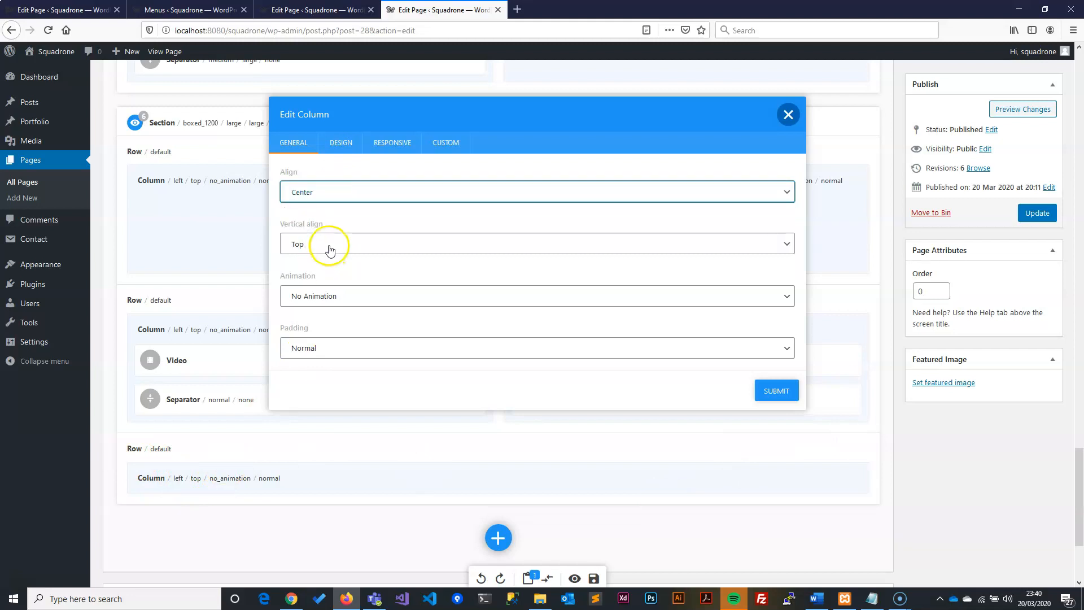
pyautogui.click(331, 289)
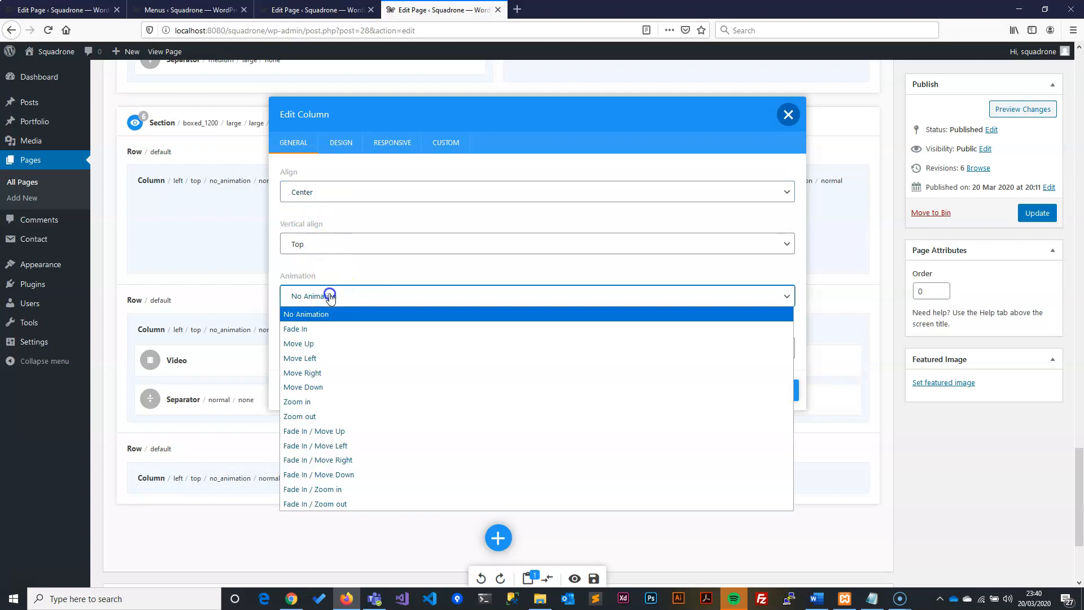
pyautogui.click(323, 333)
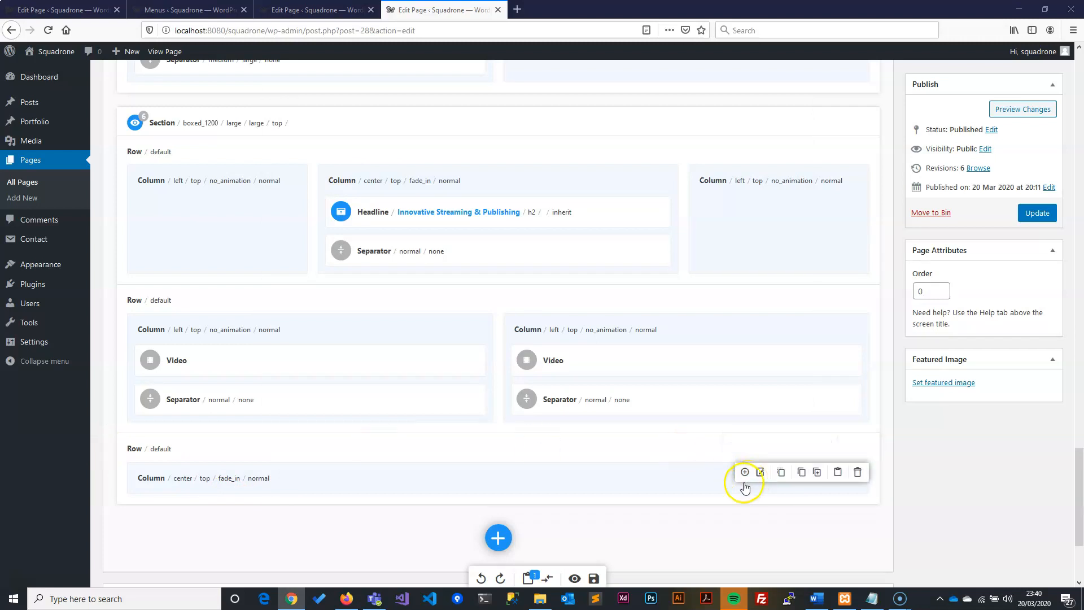
# Step: Add a Button element to the third row's column with the text "GET STARTED" and the URL "#"
pyautogui.click(745, 473)
pyautogui.write('buy')
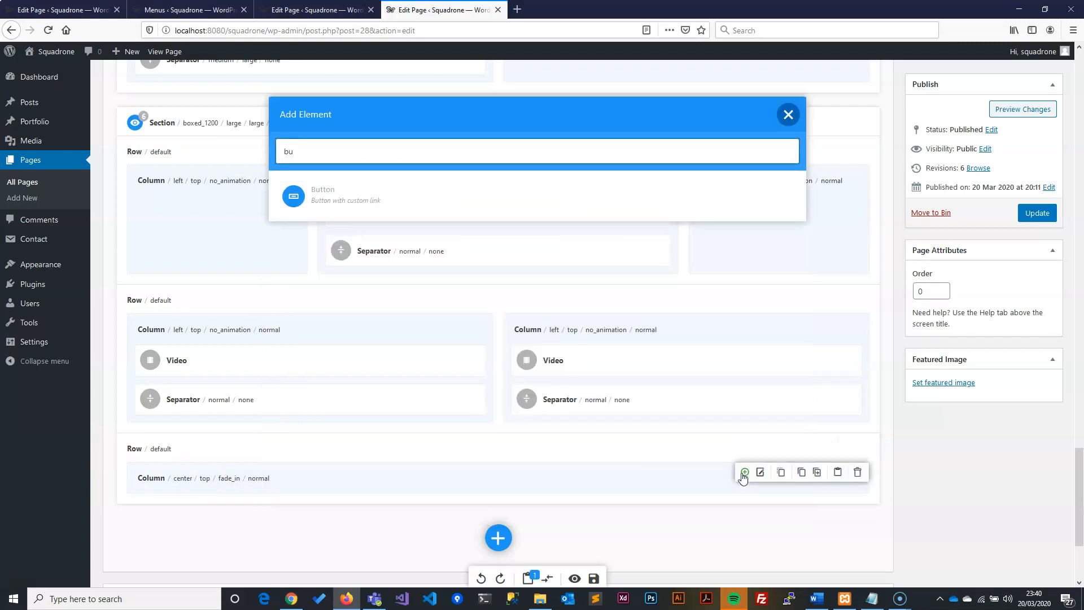
pyautogui.click(384, 206)
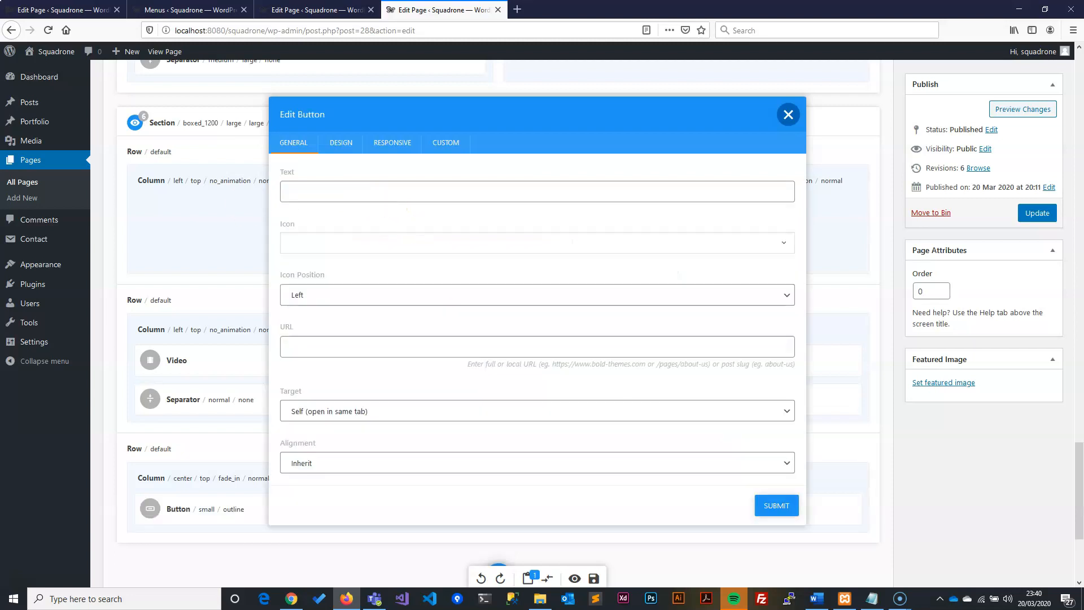
pyautogui.hotkey('alt', 'Tab')
pyautogui.click(310, 192)
pyautogui.write('GET STARTED')
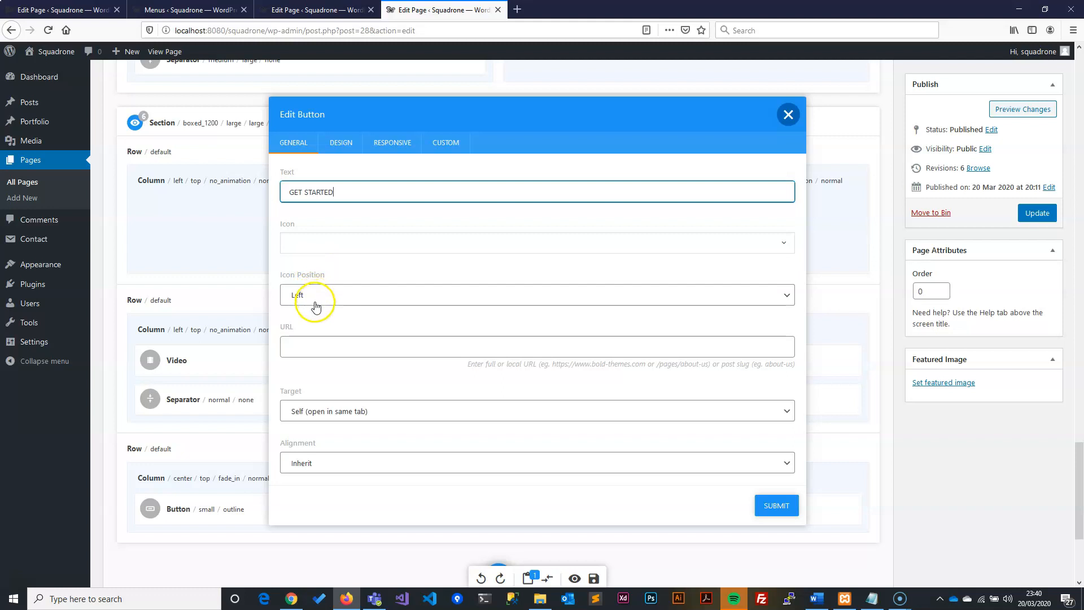
pyautogui.click(319, 341)
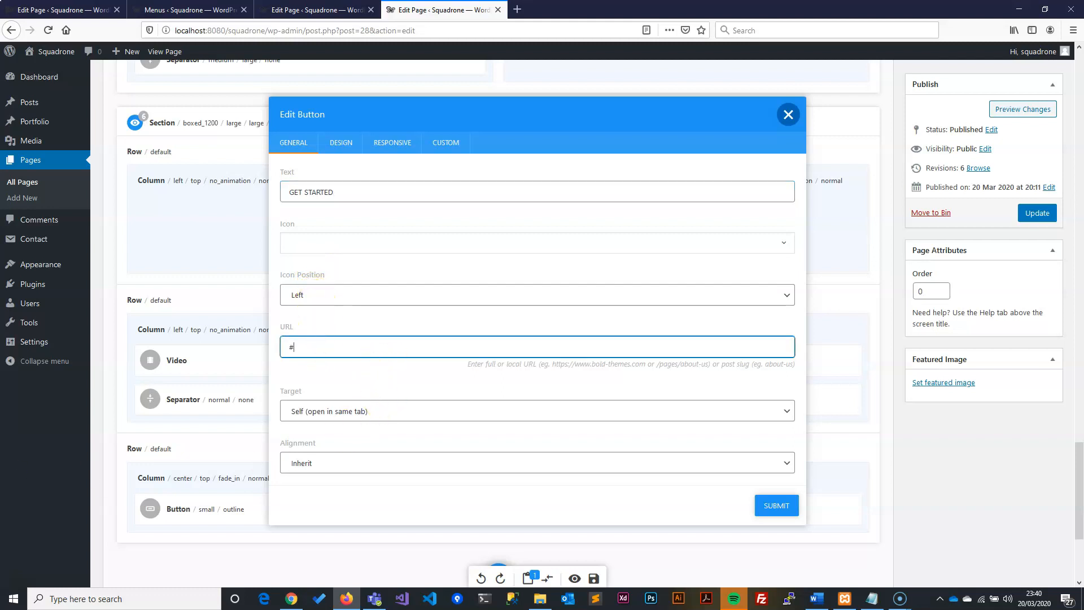
pyautogui.hotkey('alt', 'Tab')
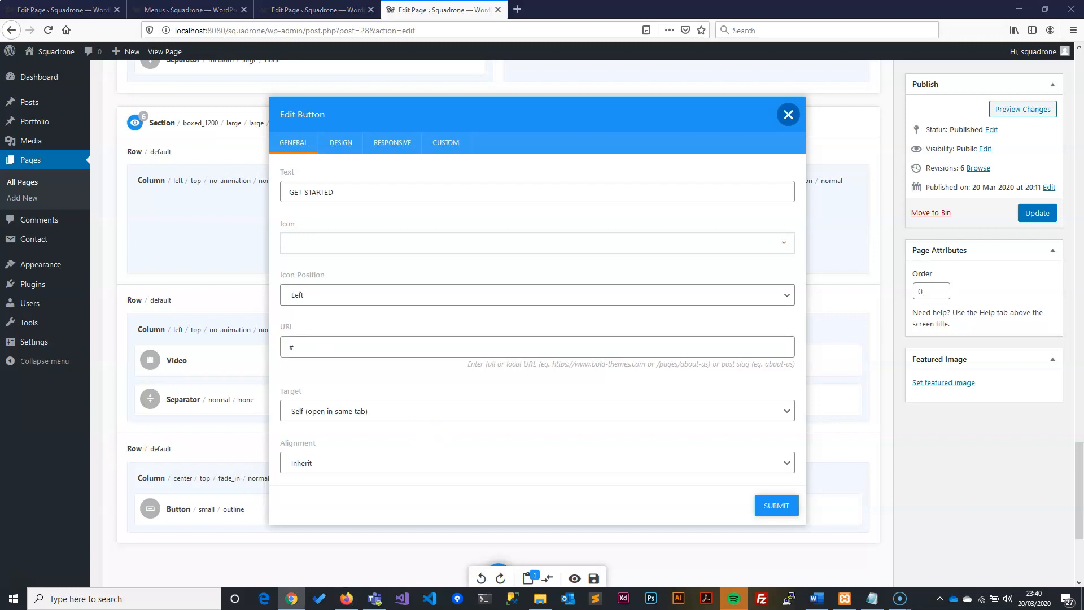
# Step: Set the GET STARTED button's color scheme to "Dark font, light background" and submit it
pyautogui.click(339, 145)
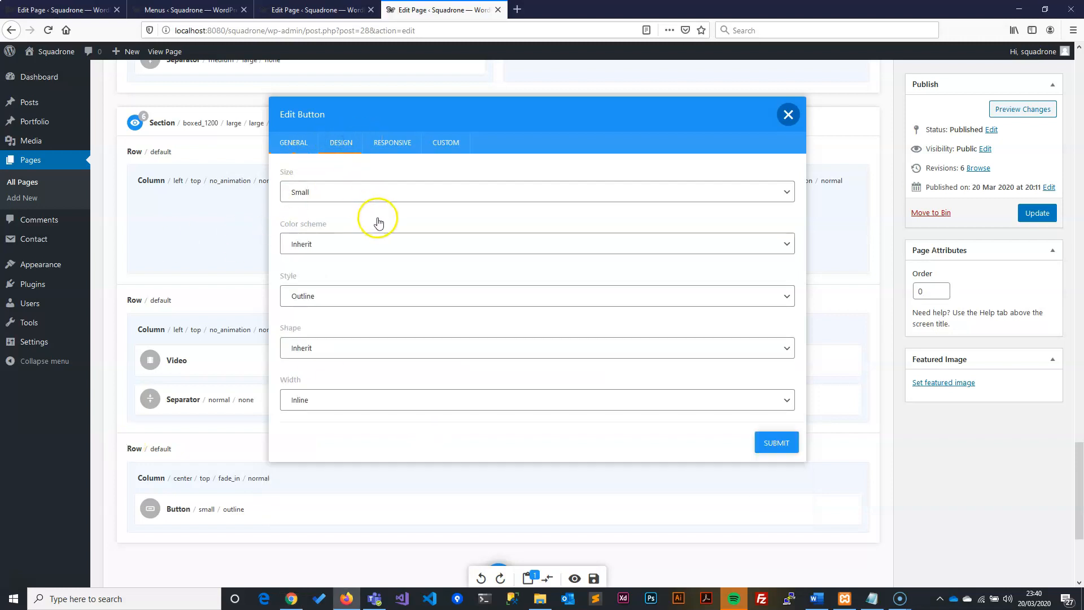
pyautogui.click(320, 247)
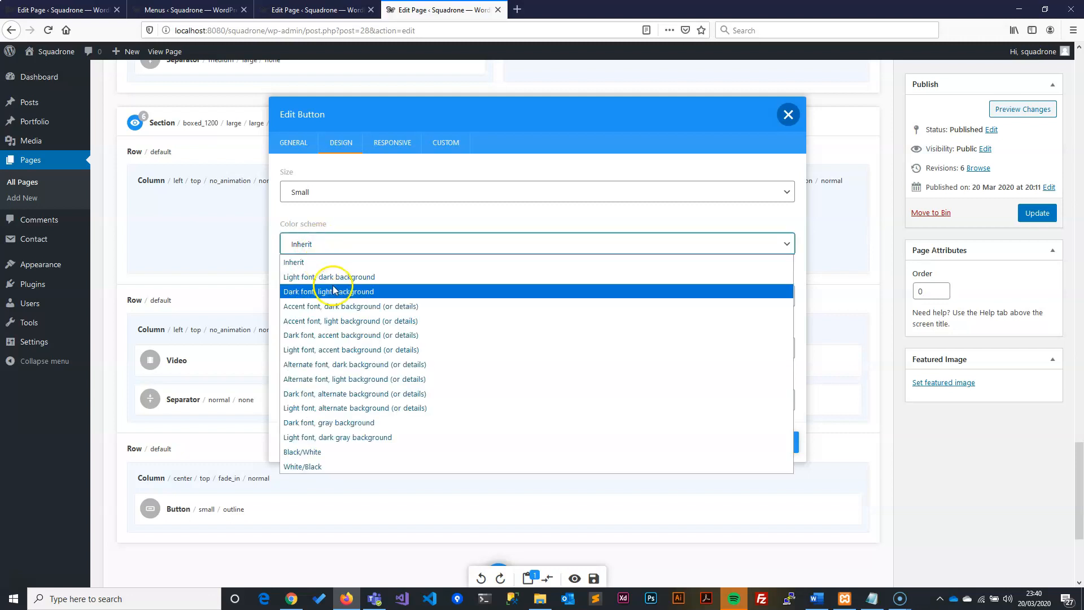
pyautogui.click(336, 293)
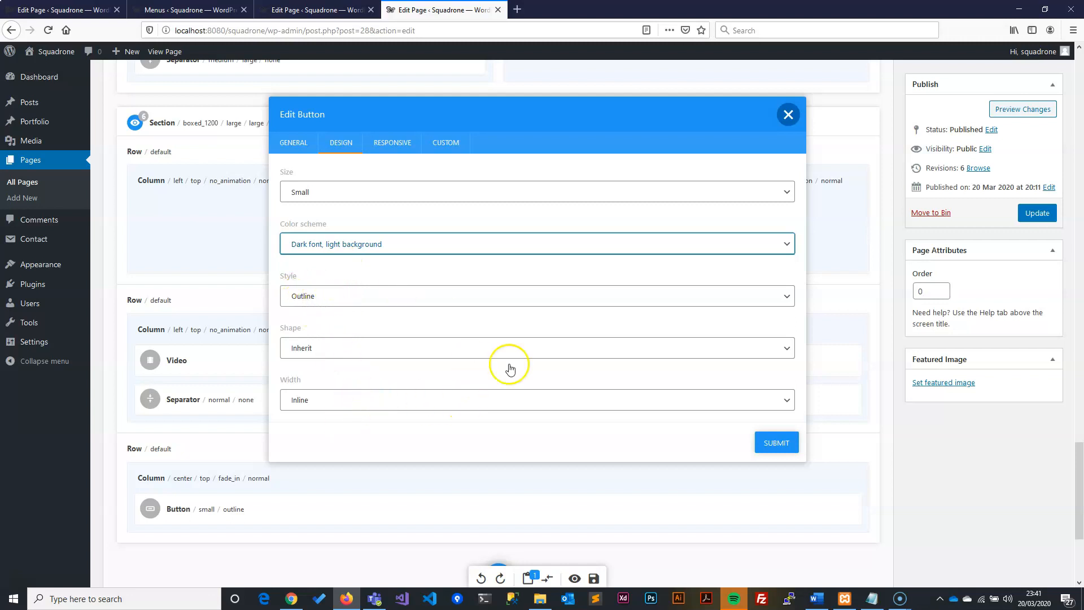
pyautogui.click(774, 443)
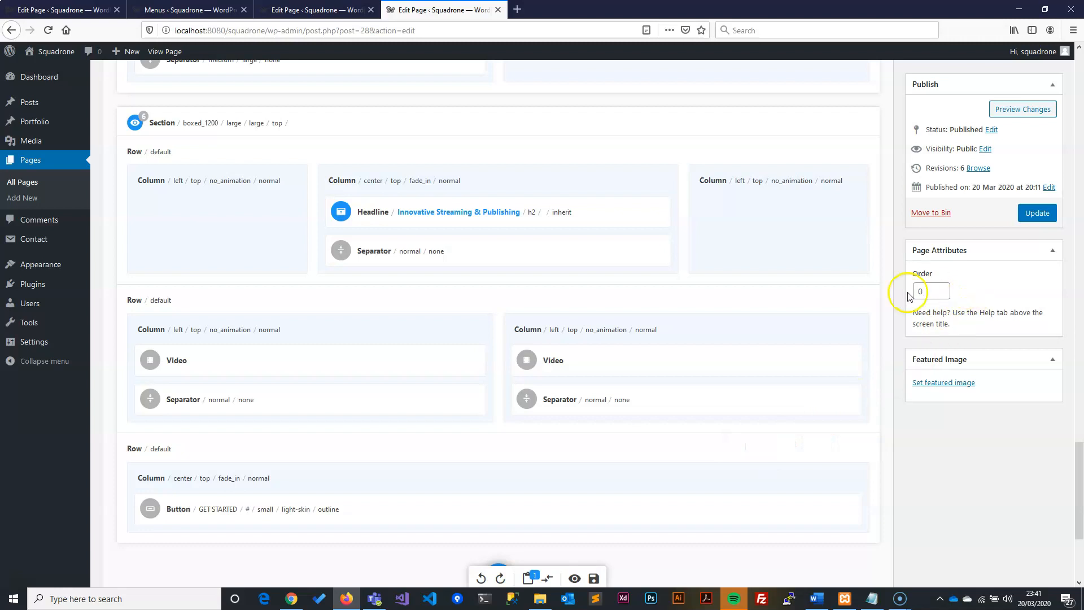
# Step: Update the Home page and open a preview of the changes
pyautogui.scroll(1, 699, 223)
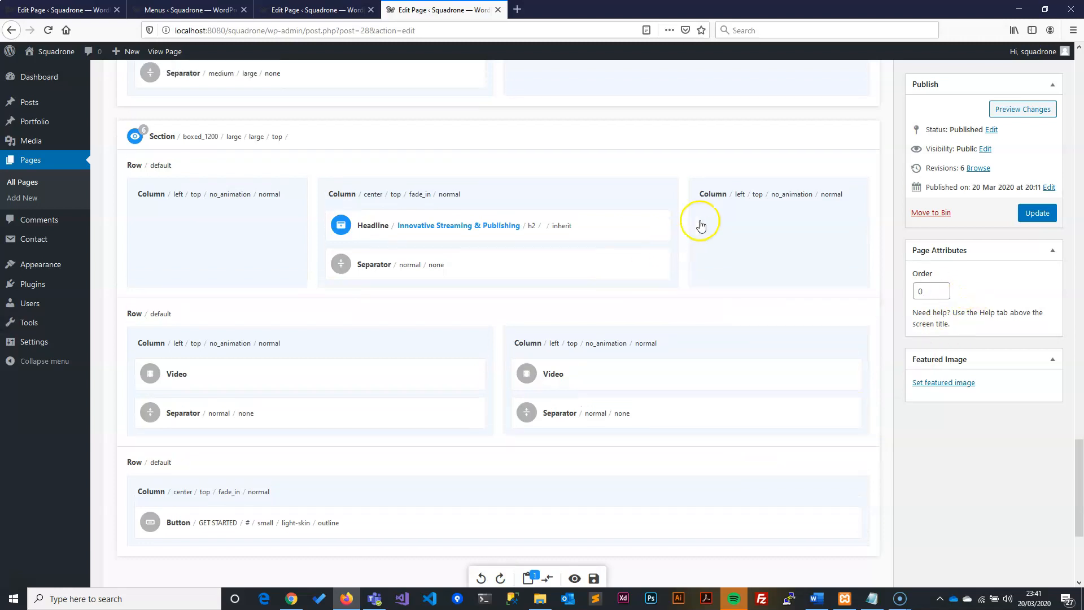
pyautogui.click(1036, 214)
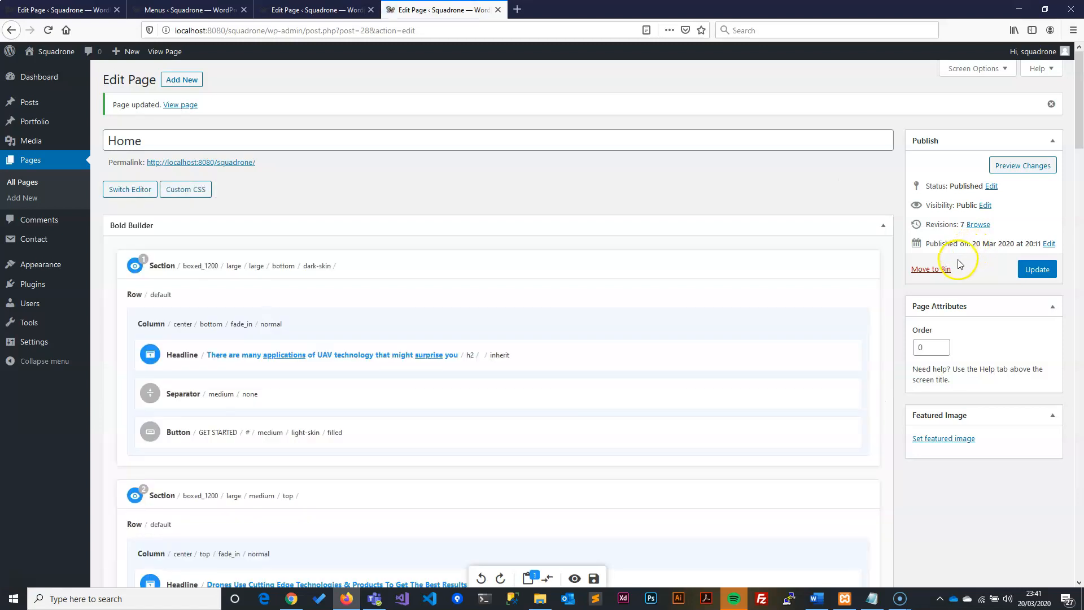
pyautogui.click(1026, 172)
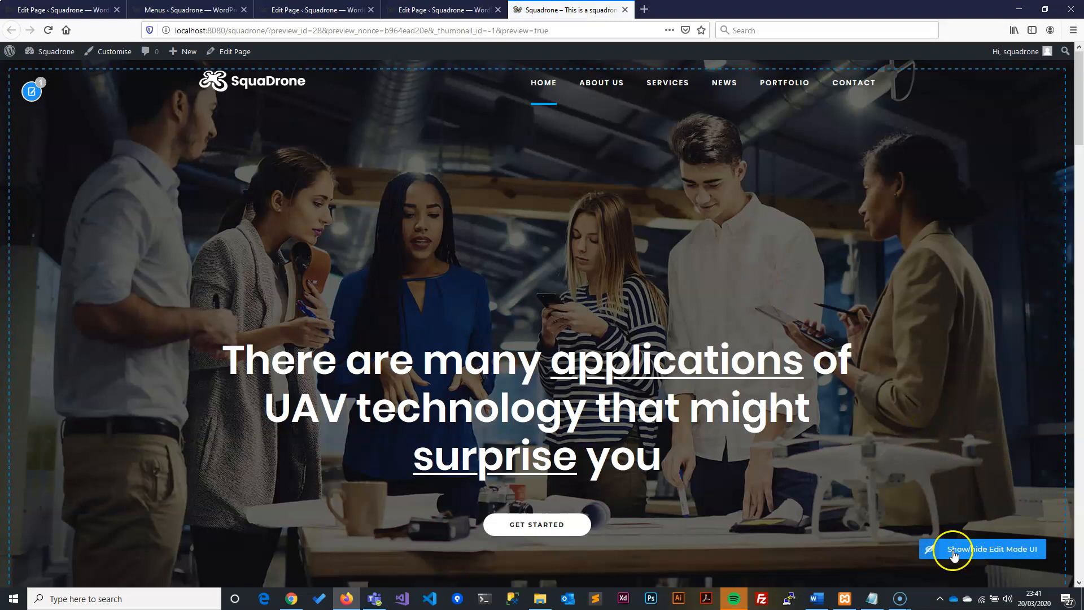
# Step: Hide the Edit Mode UI in the preview and examine the layout of the page's lower sections, including the image columns and videos
pyautogui.click(982, 553)
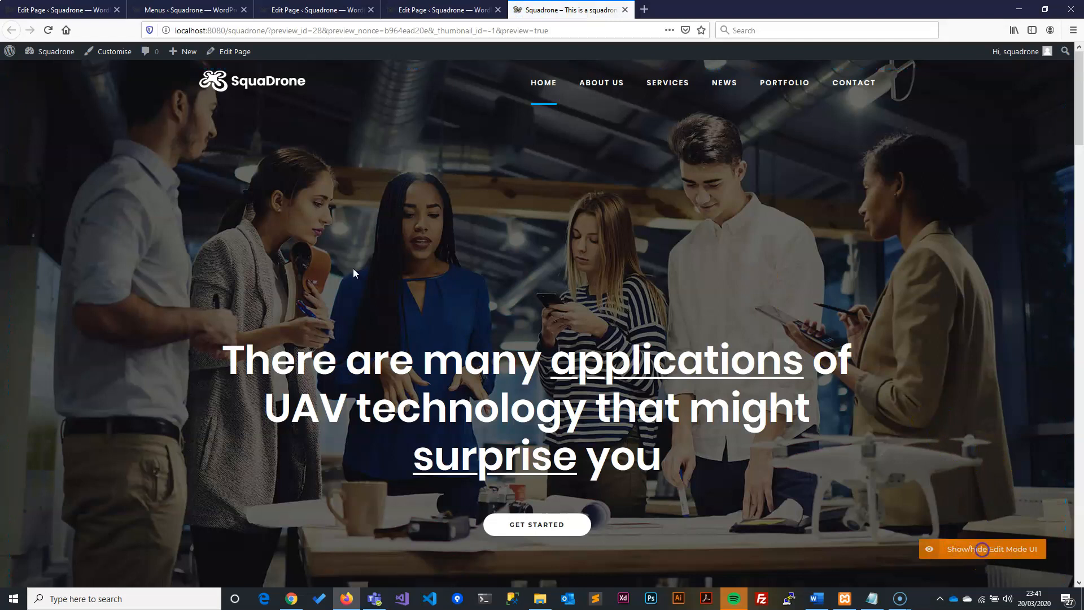
pyautogui.scroll(-5, 353, 269)
pyautogui.scroll(-5, 351, 273)
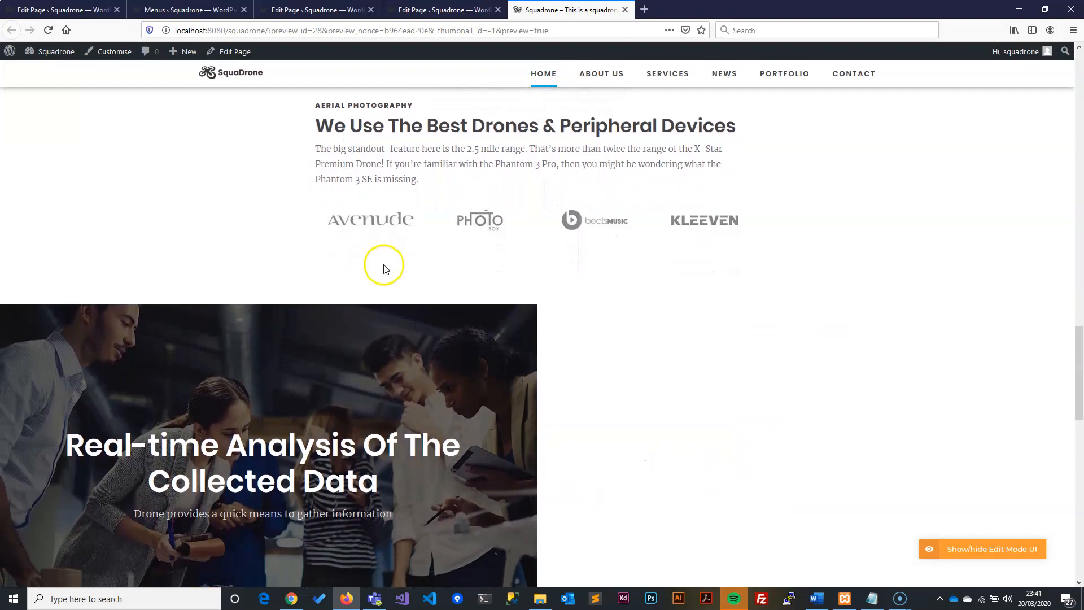
pyautogui.scroll(1, 382, 265)
pyautogui.scroll(-2, 383, 269)
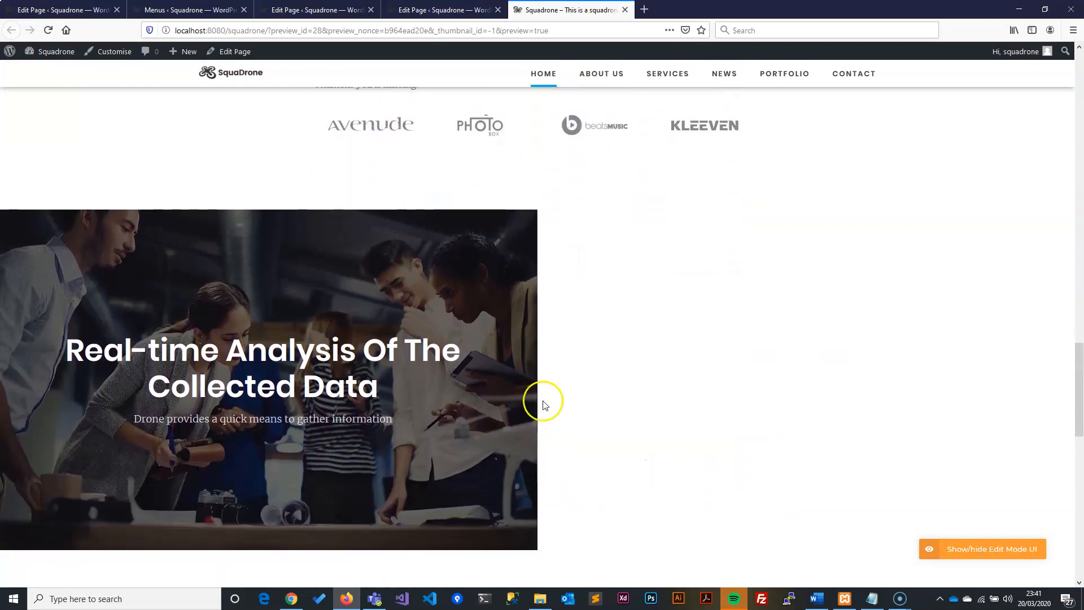
pyautogui.scroll(-3, 641, 382)
pyautogui.scroll(-5, 640, 378)
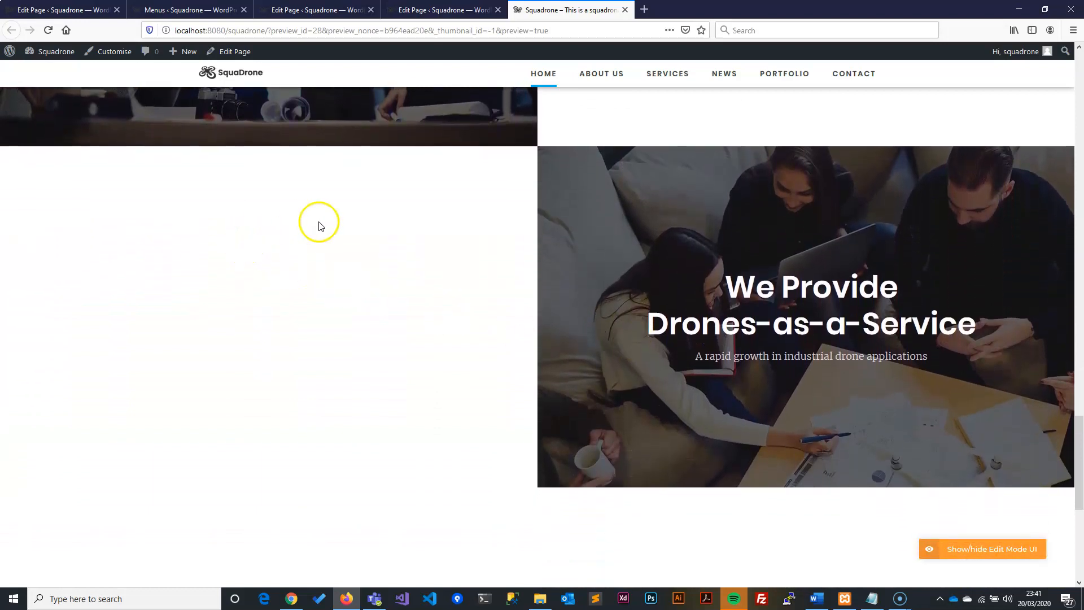
pyautogui.scroll(-4, 605, 295)
pyautogui.scroll(6, 706, 192)
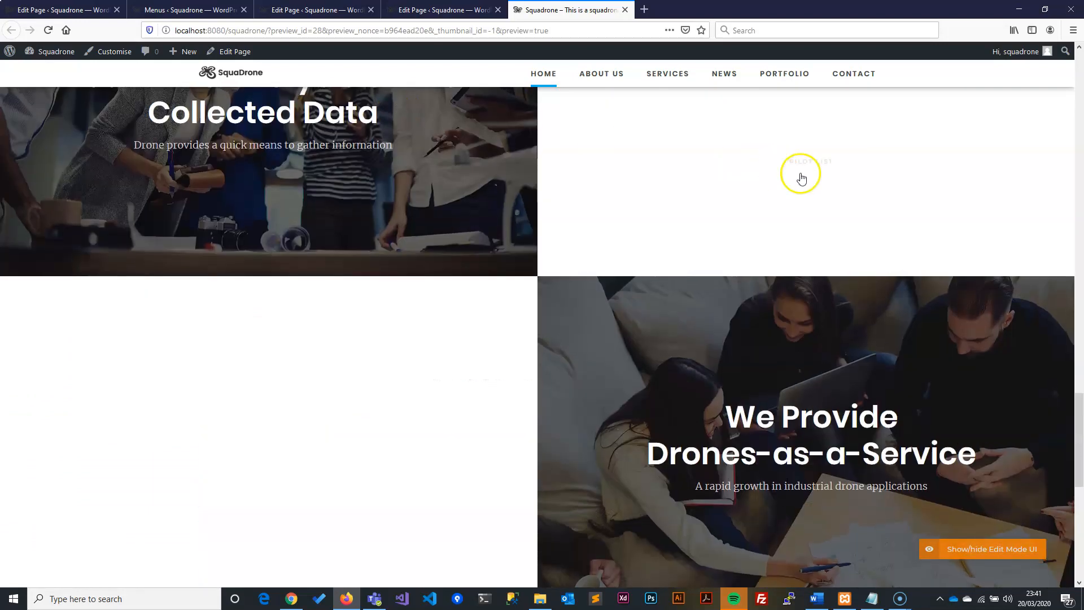
pyautogui.scroll(2, 872, 178)
pyautogui.scroll(5, 770, 242)
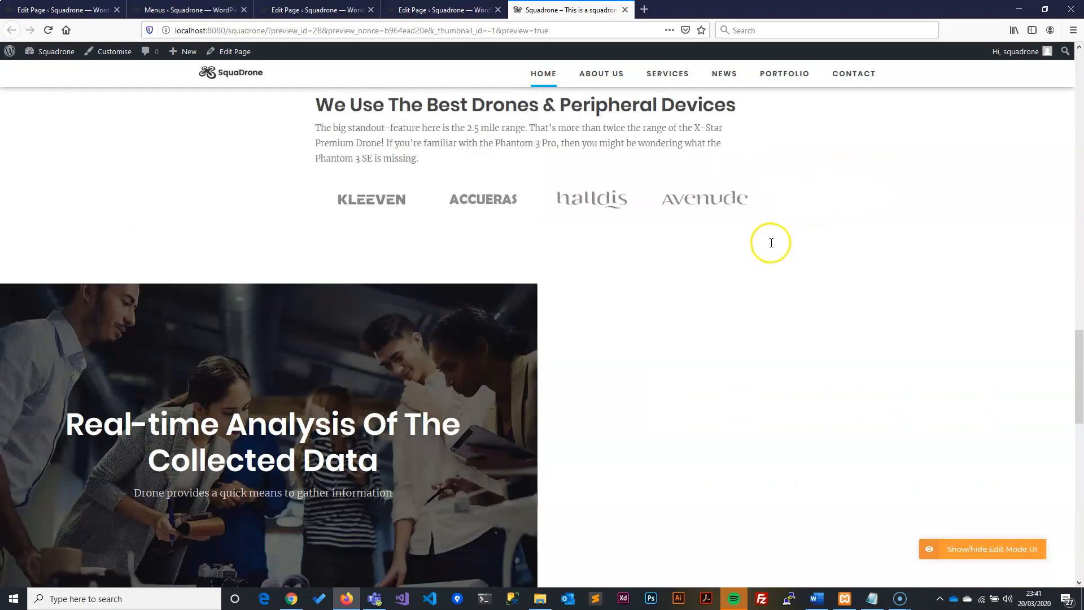
pyautogui.scroll(-15, 602, 305)
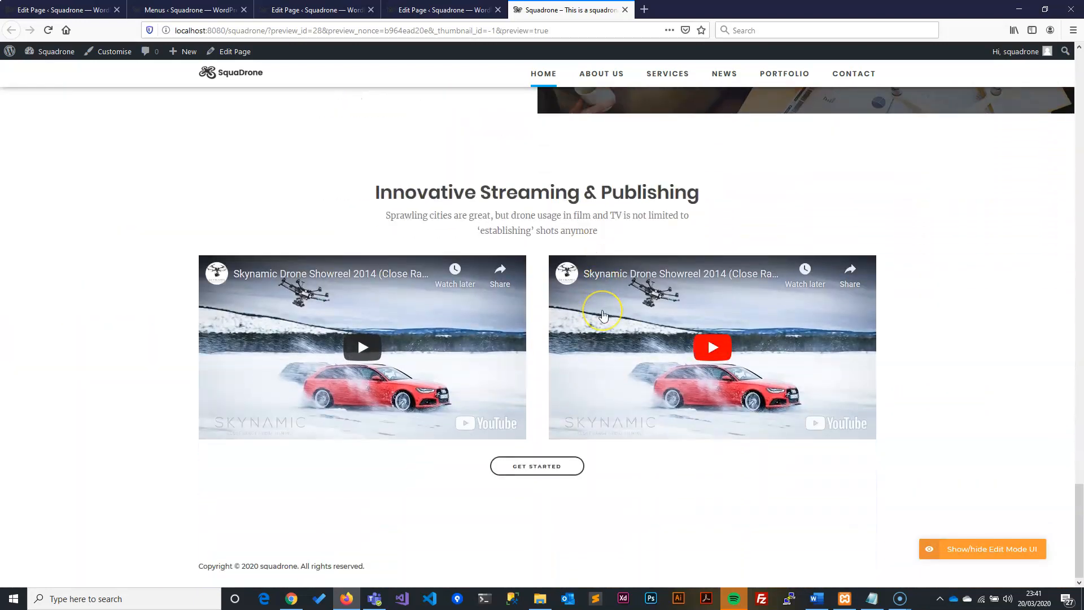
pyautogui.scroll(6, 602, 314)
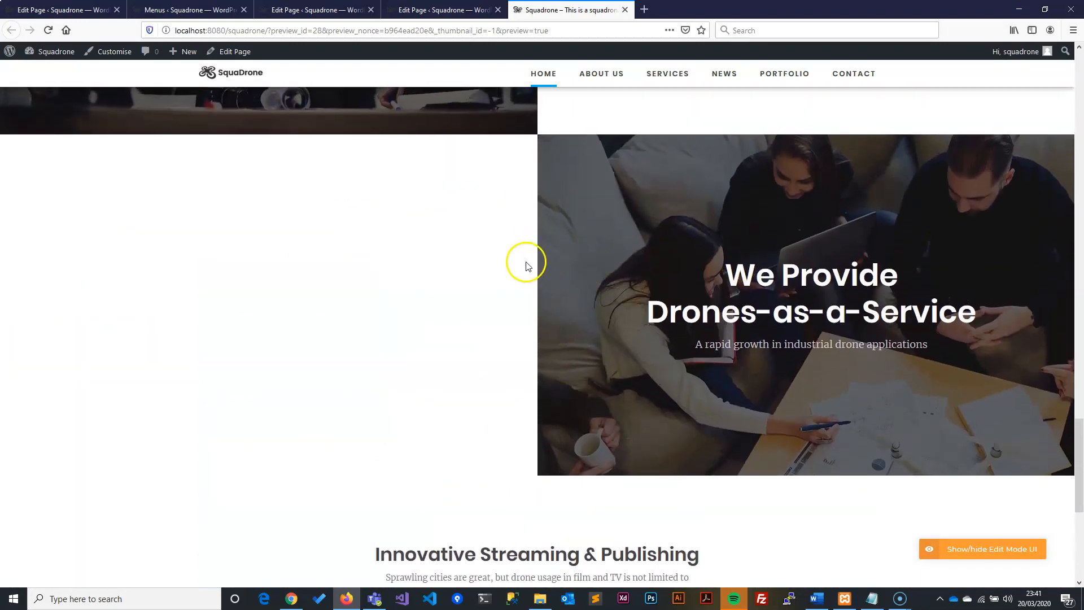
pyautogui.scroll(8, 528, 262)
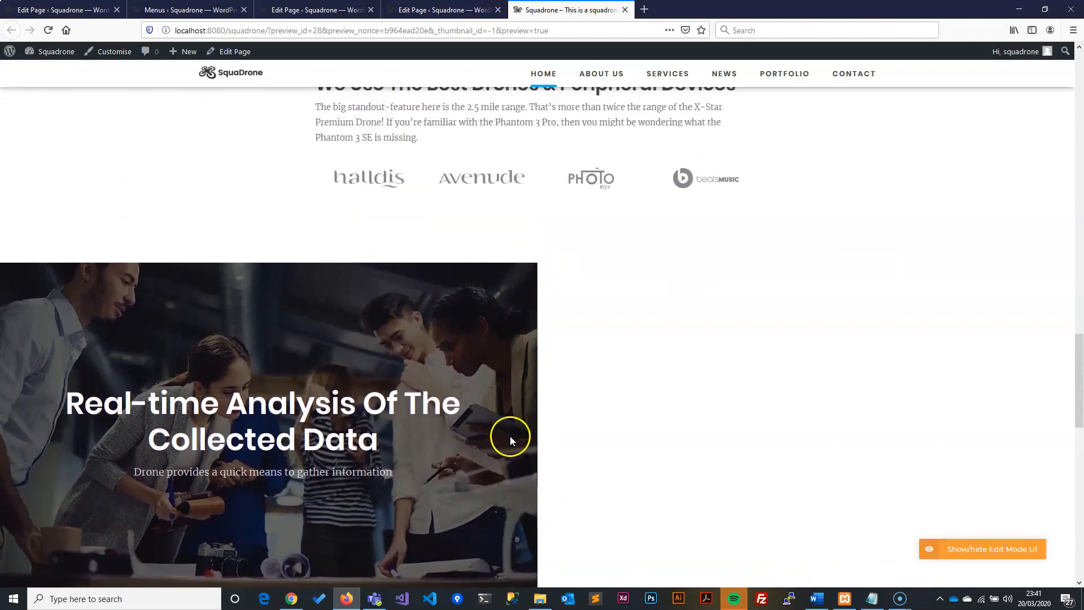
# Step: Open the fifth section for editing from the preview and move its second row above the first row
pyautogui.click(981, 550)
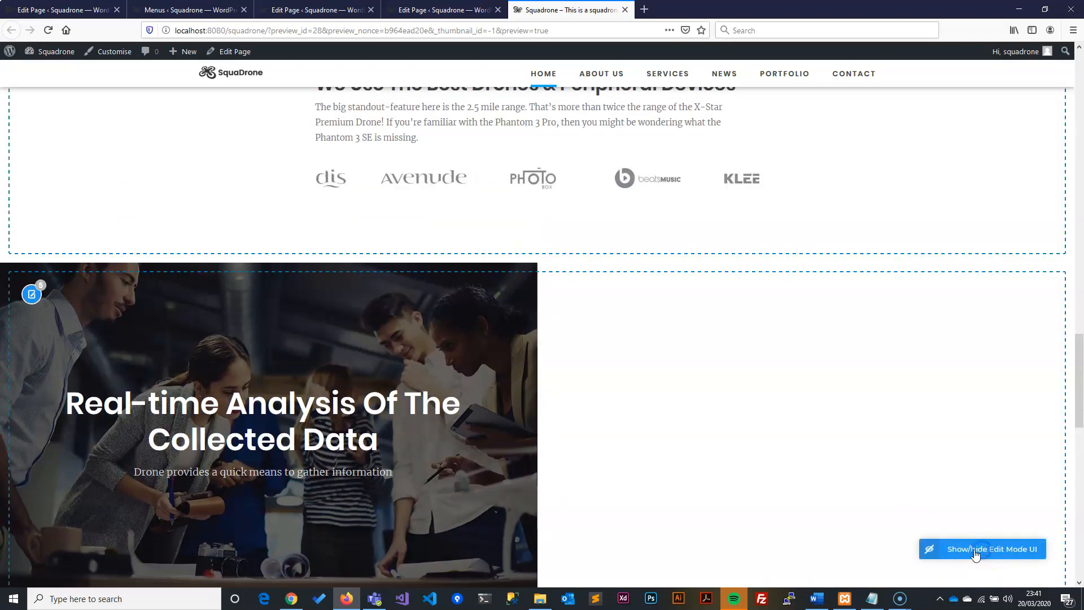
pyautogui.click(30, 296)
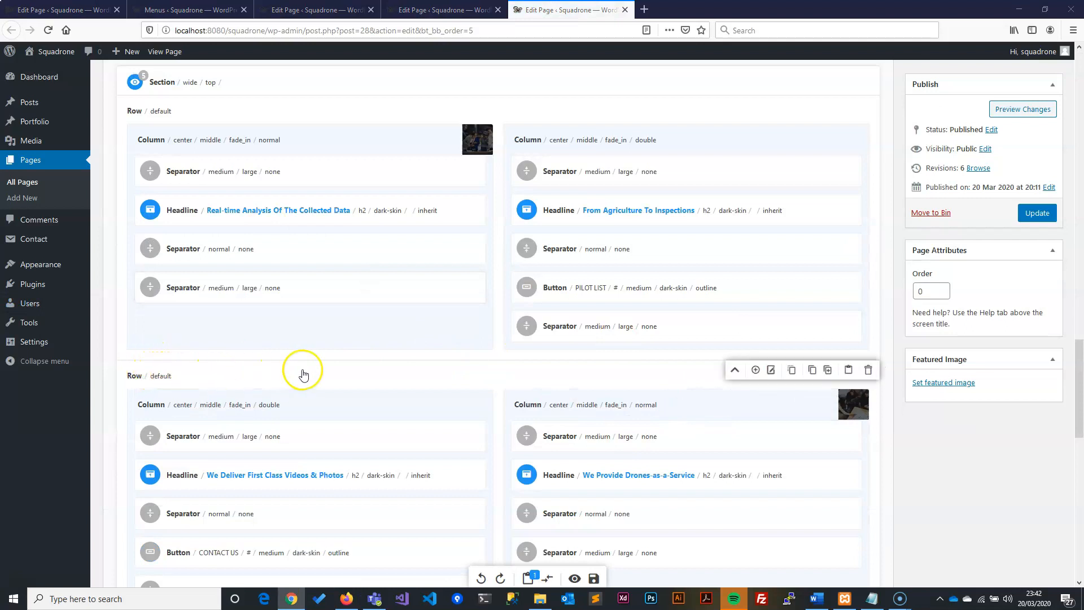
pyautogui.moveTo(308, 377); pyautogui.dragTo(359, 97)
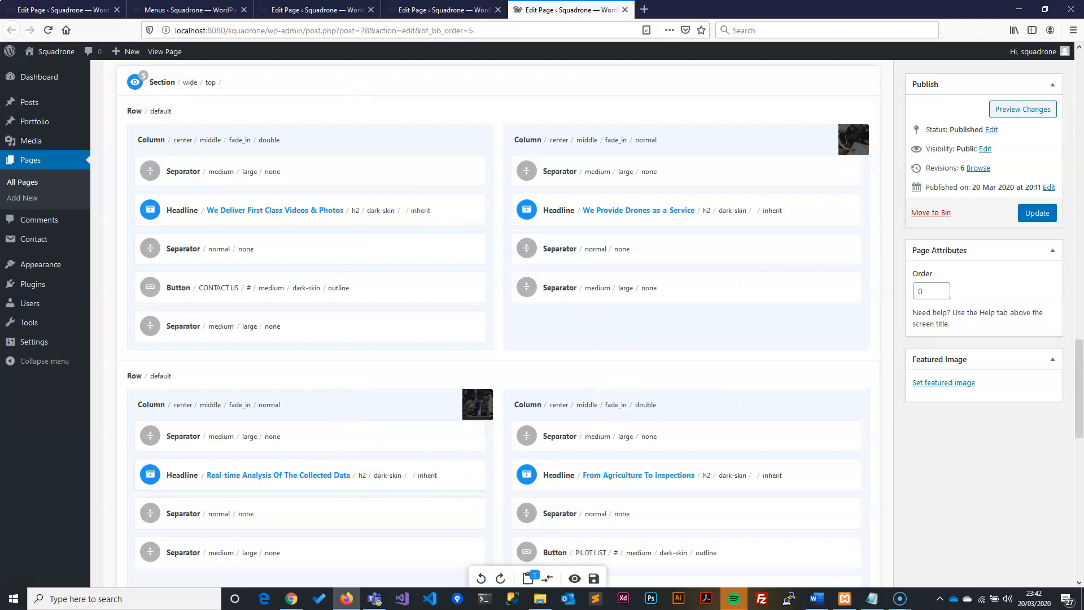
# Step: Review the general, design and responsive settings of the background-image column in the fifth section's first row
pyautogui.moveTo(653, 153)
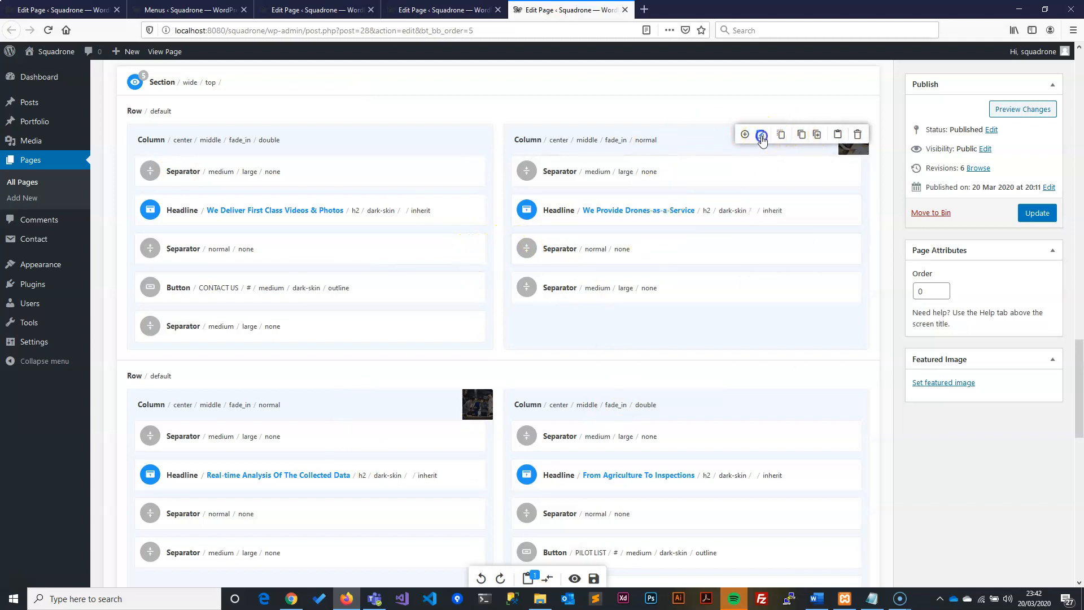
pyautogui.click(761, 136)
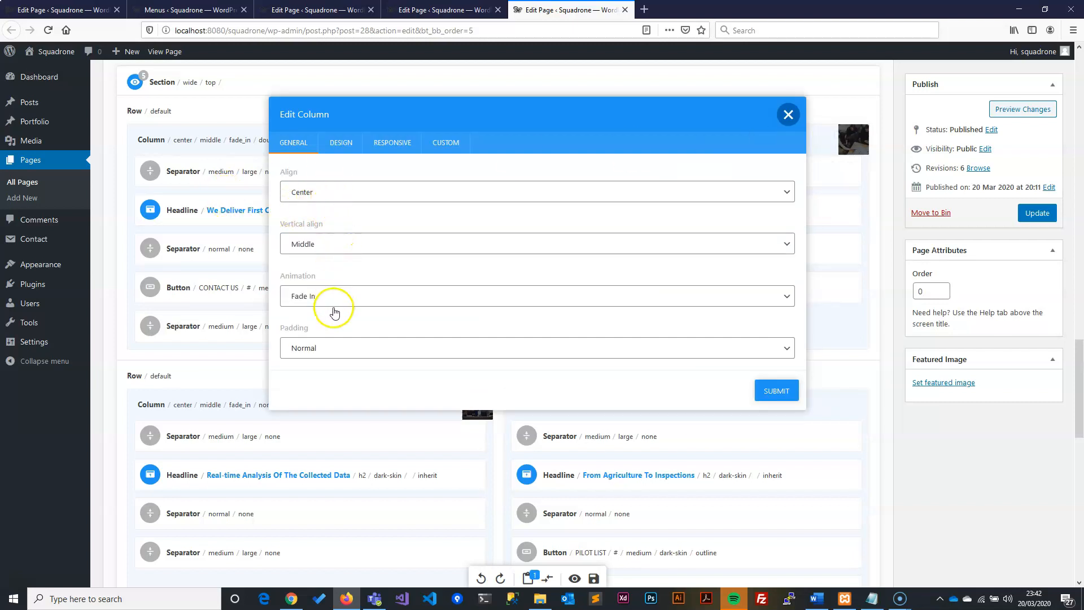
pyautogui.click(339, 142)
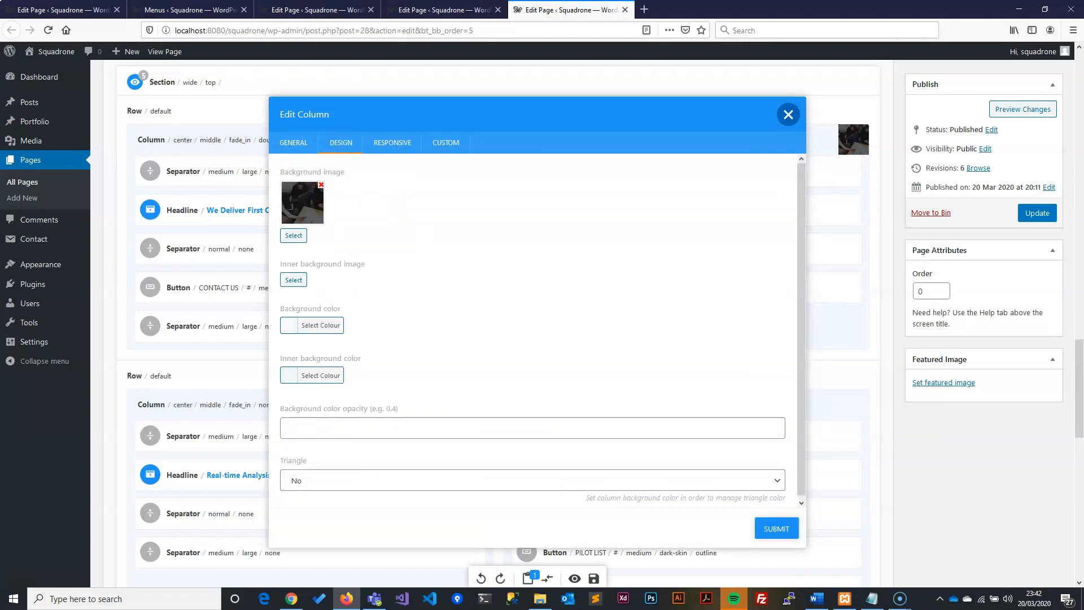
pyautogui.hotkey('alt', 'Tab')
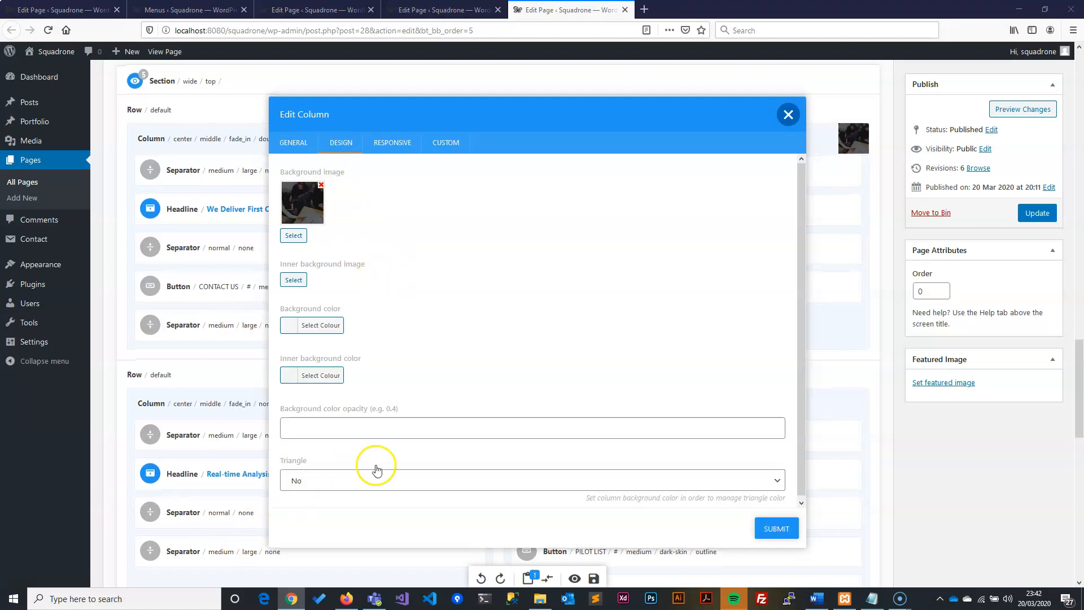
pyautogui.click(393, 142)
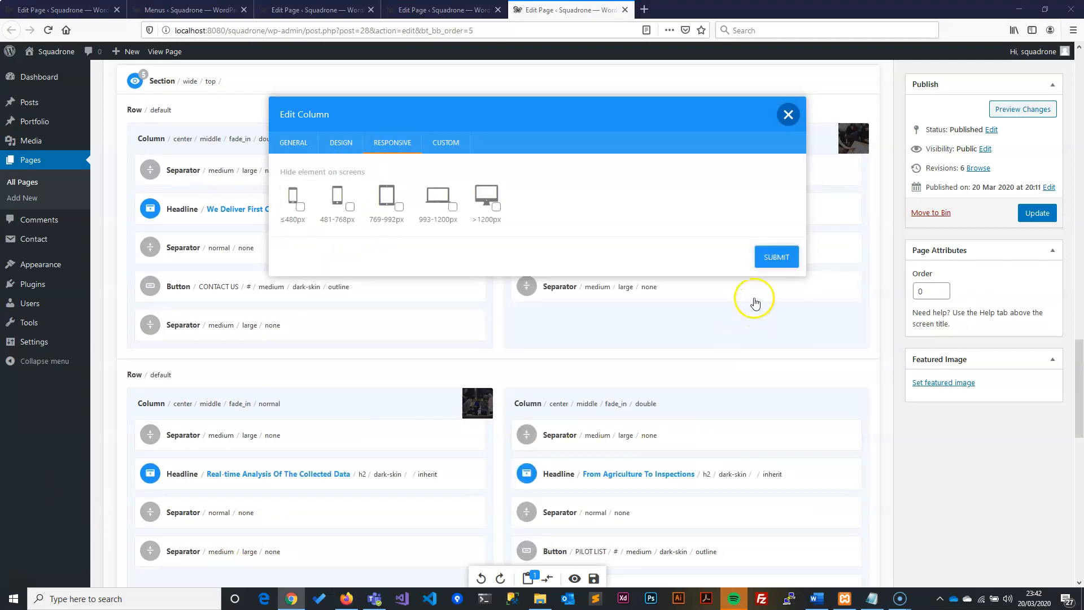
pyautogui.click(760, 267)
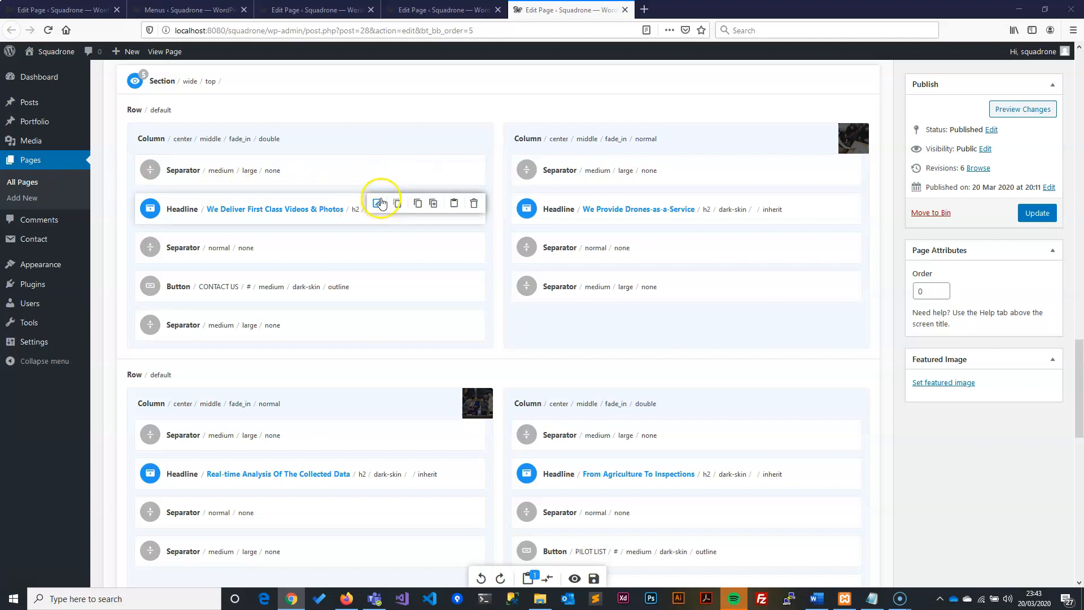
# Step: Check the text and font settings of the "We Deliver First Class Videos & Photos" headline, and close them without changes
pyautogui.click(376, 205)
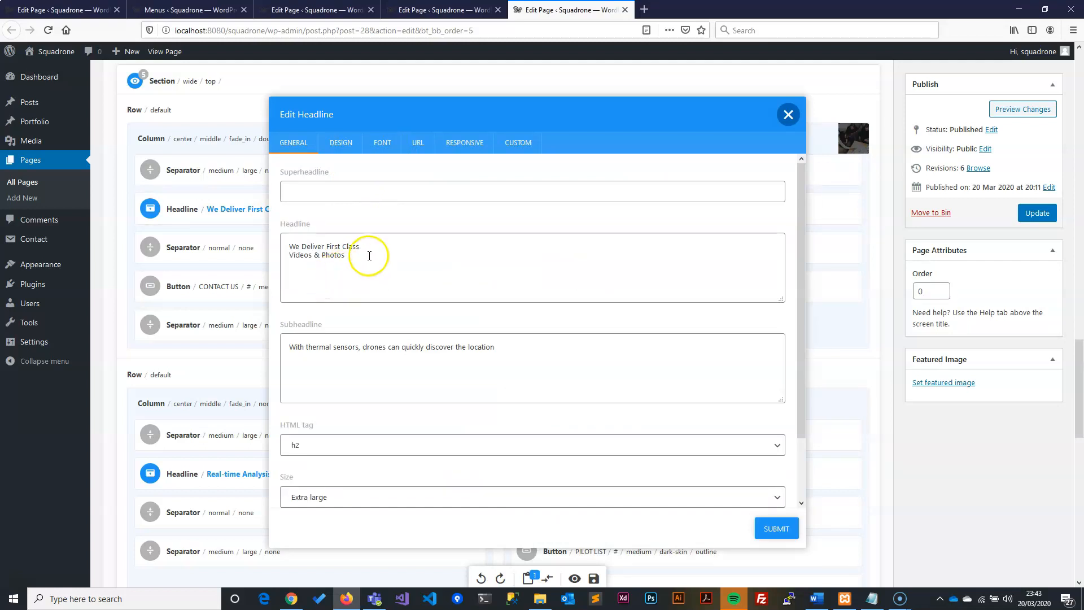
pyautogui.click(377, 146)
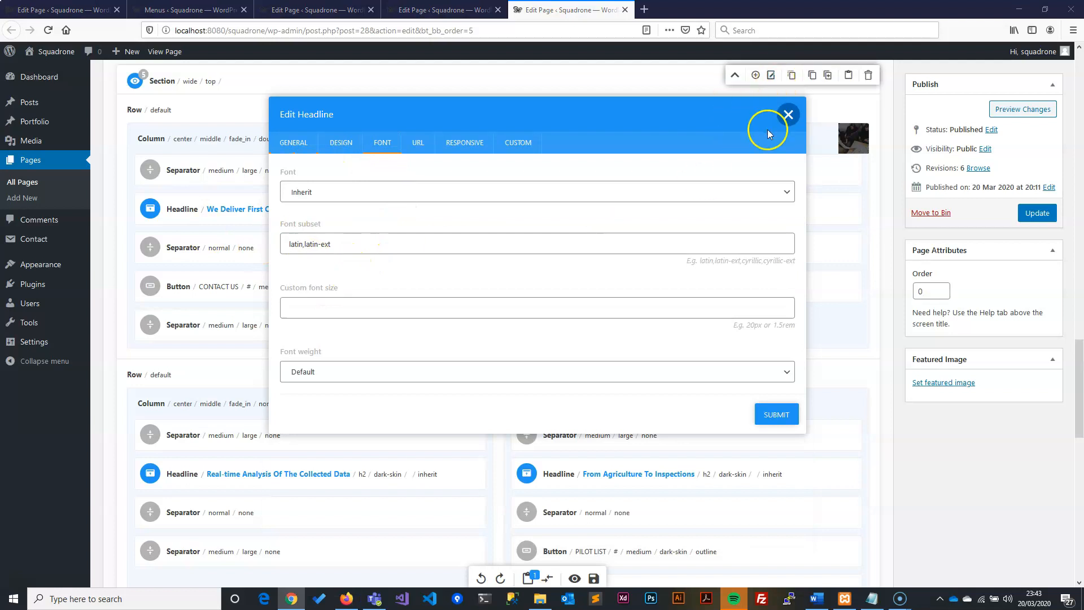
pyautogui.click(787, 116)
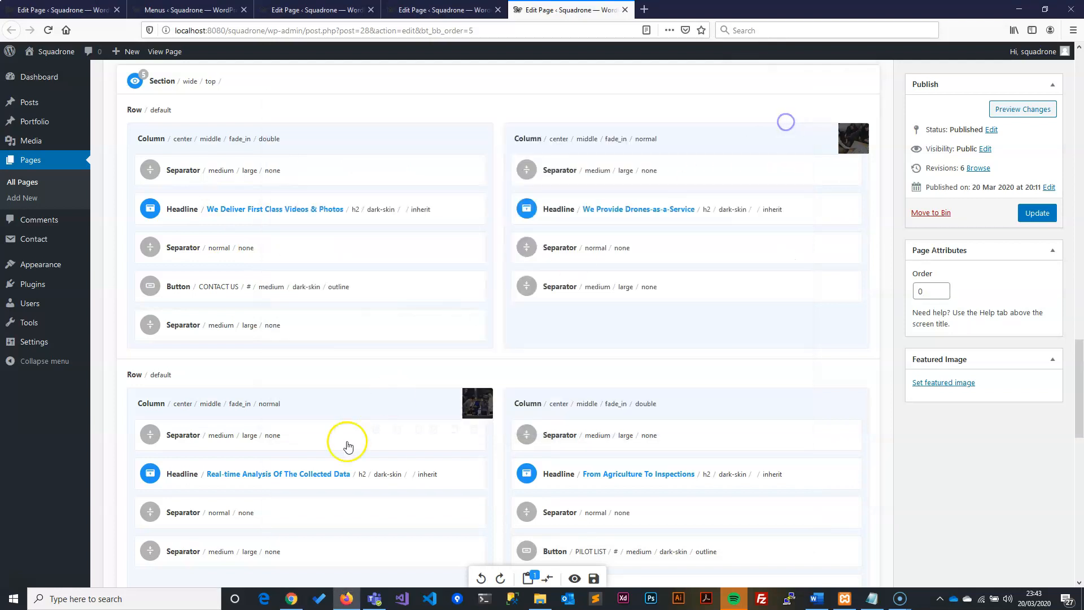
# Step: Swap the "We Deliver First Class Videos & Photos" and "Real-time Analysis Of The Collected Data" headlines between the left columns of the fifth section's rows
pyautogui.moveTo(295, 476); pyautogui.dragTo(298, 184)
pyautogui.moveTo(258, 219); pyautogui.dragTo(258, 483)
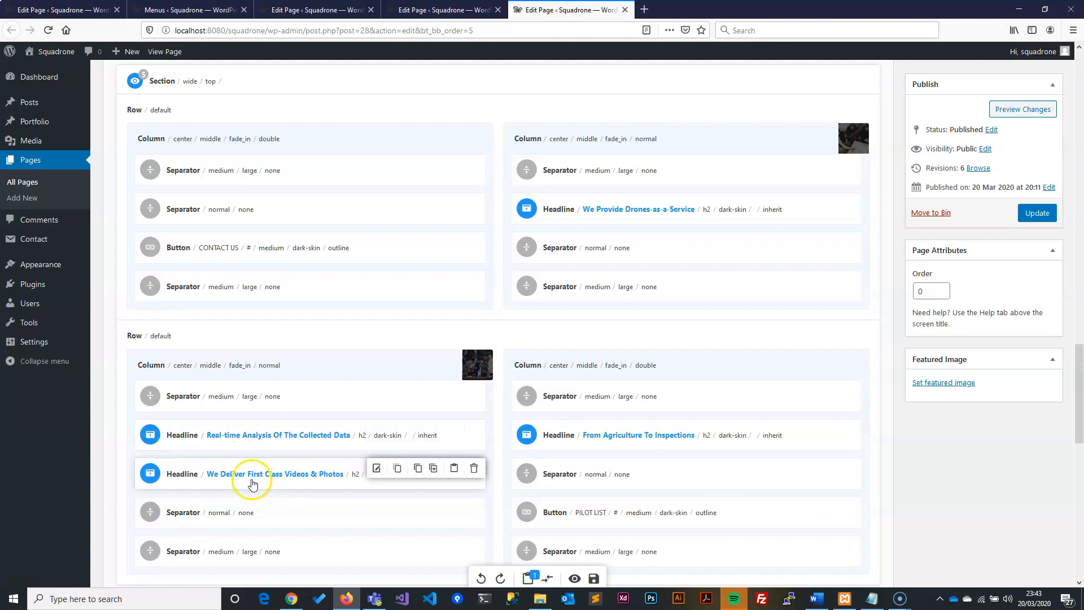
pyautogui.moveTo(232, 433); pyautogui.dragTo(245, 189)
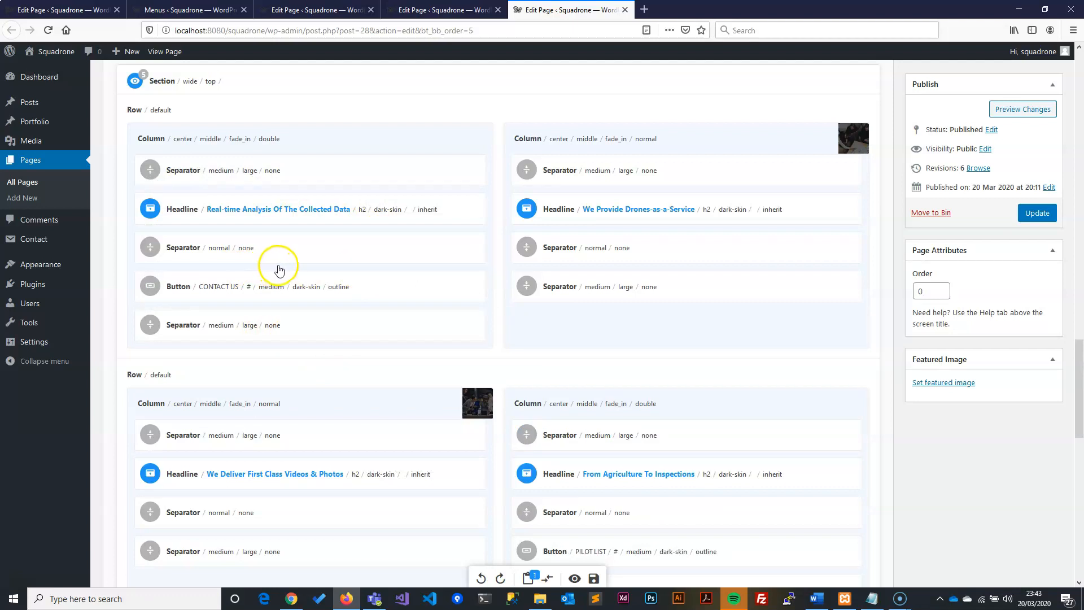
# Step: Move the CONTACT US button from the first row's left column to between the separators below the second row's left headline
pyautogui.moveTo(321, 295)
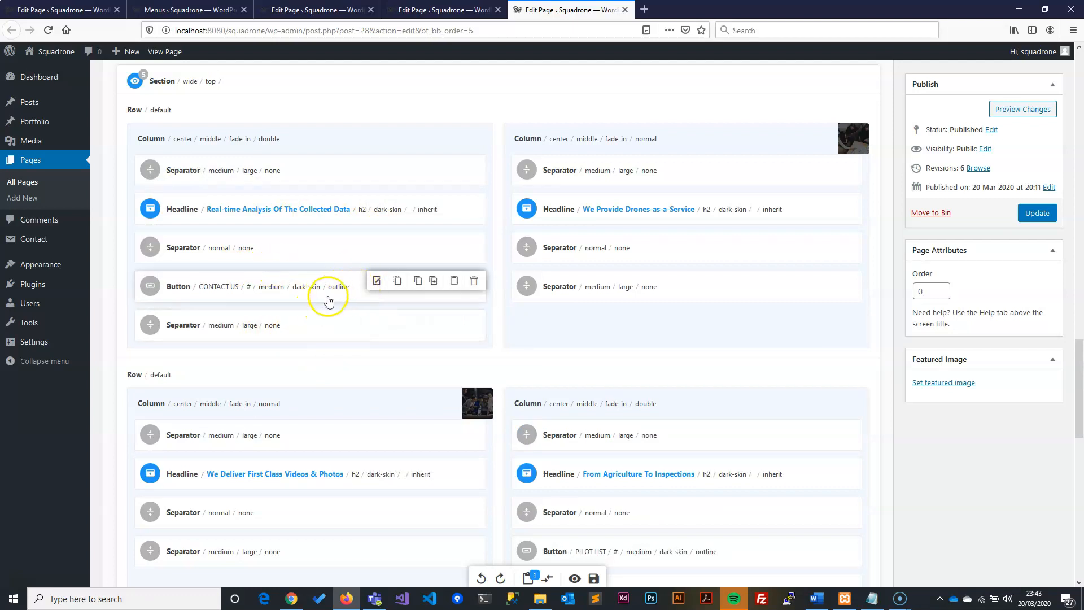
pyautogui.click(245, 292)
pyautogui.moveTo(244, 290); pyautogui.dragTo(266, 520)
pyautogui.click(239, 518)
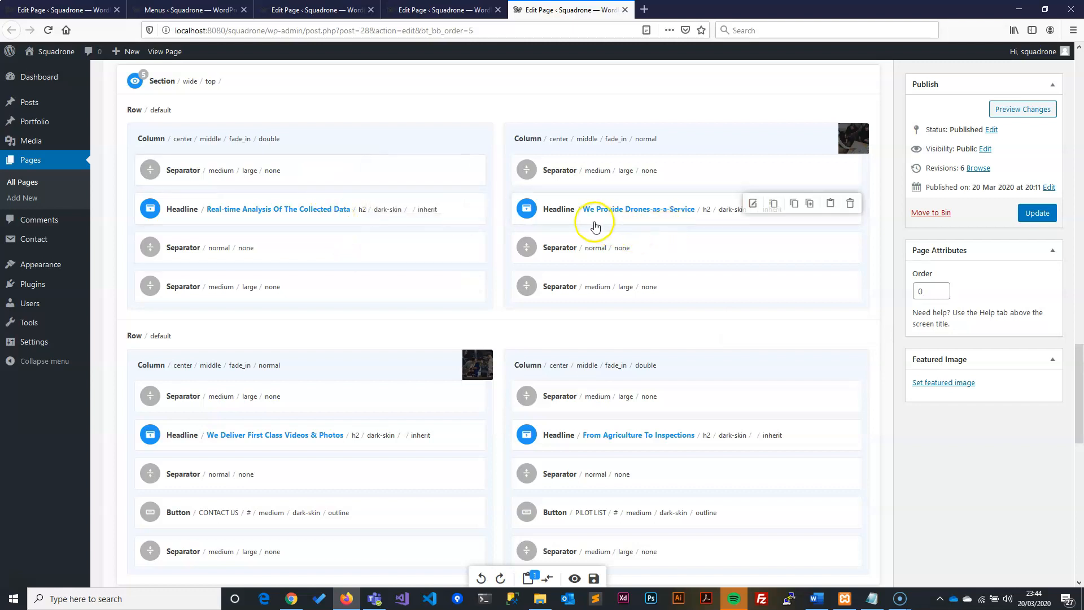
# Step: Swap the "From Agriculture To Inspections" and "We Provide Drones-as-a-Service" headlines between the right columns of the fifth section's two rows
pyautogui.moveTo(630, 448); pyautogui.dragTo(649, 193)
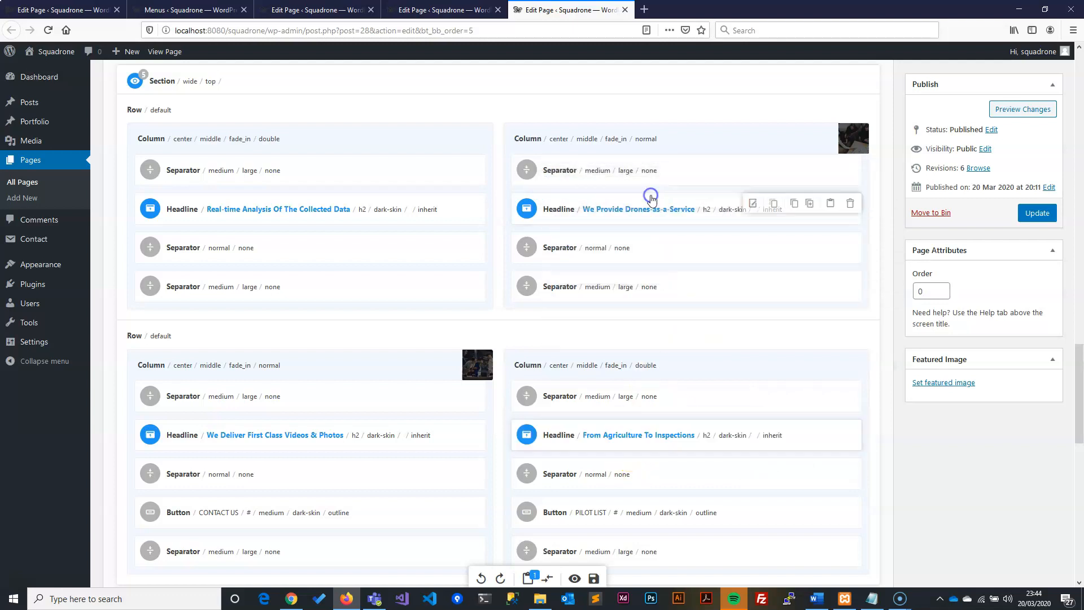
pyautogui.moveTo(633, 421); pyautogui.dragTo(636, 197)
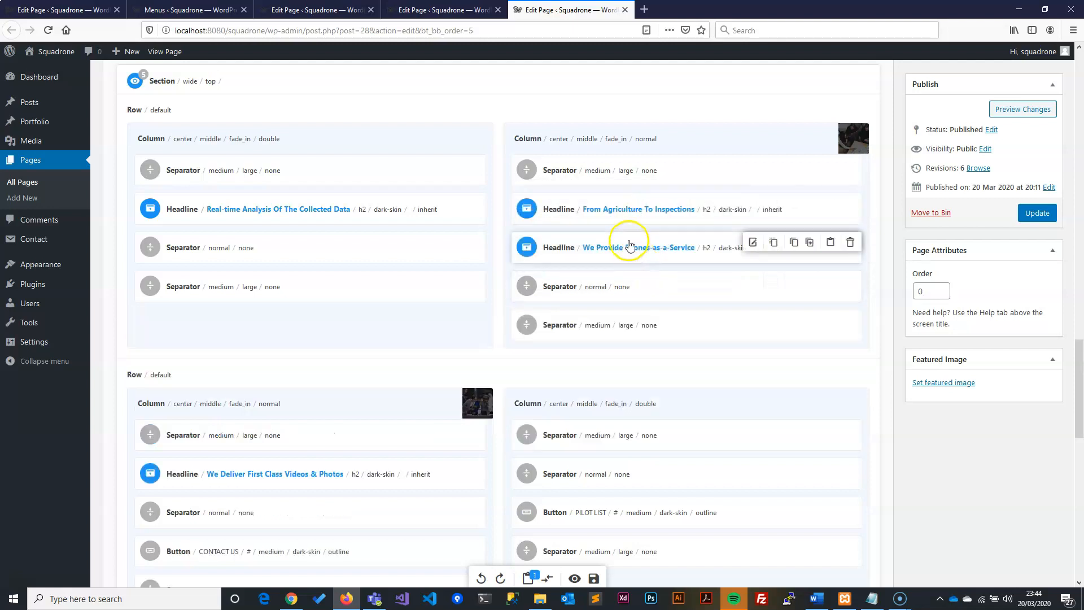
pyautogui.moveTo(628, 252); pyautogui.dragTo(656, 452)
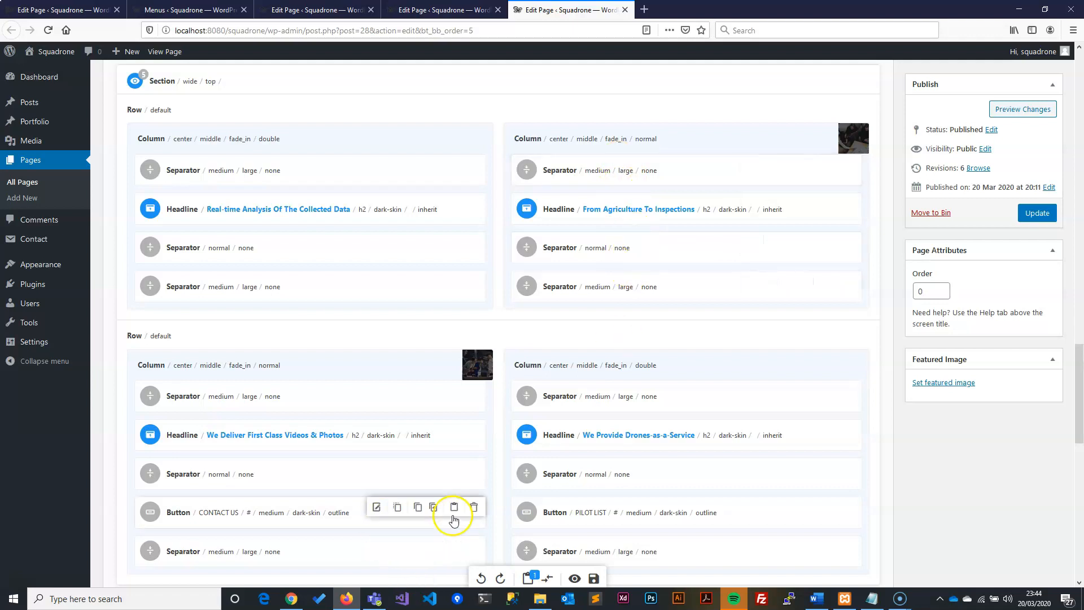
# Step: Move the PILOT LIST button from the second row's right column to between the separators below the "From Agriculture To Inspections" headline
pyautogui.moveTo(597, 513); pyautogui.dragTo(609, 282)
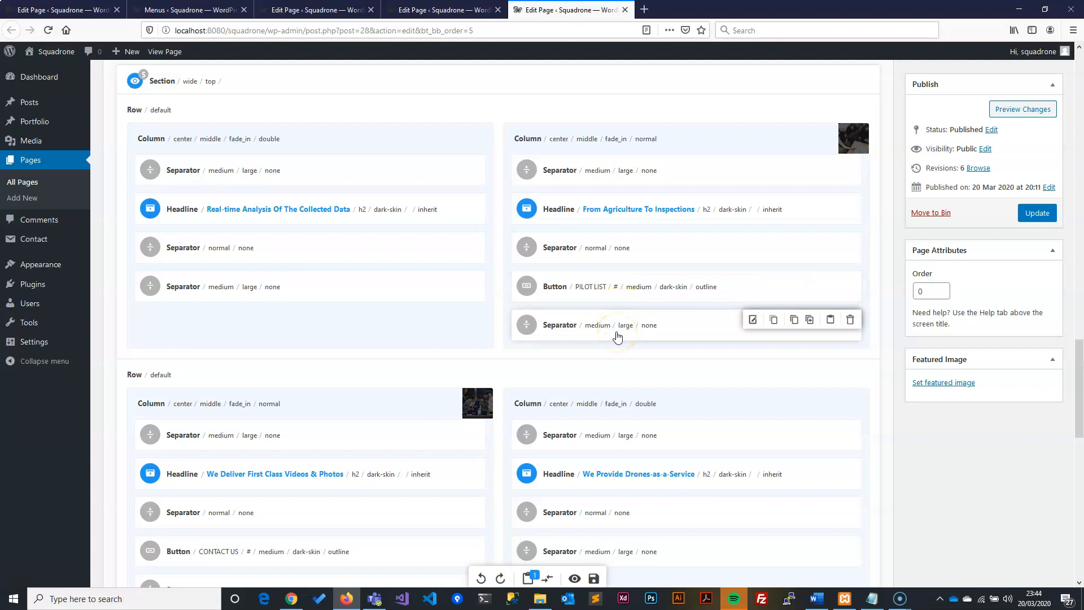
pyautogui.scroll(-2, 525, 463)
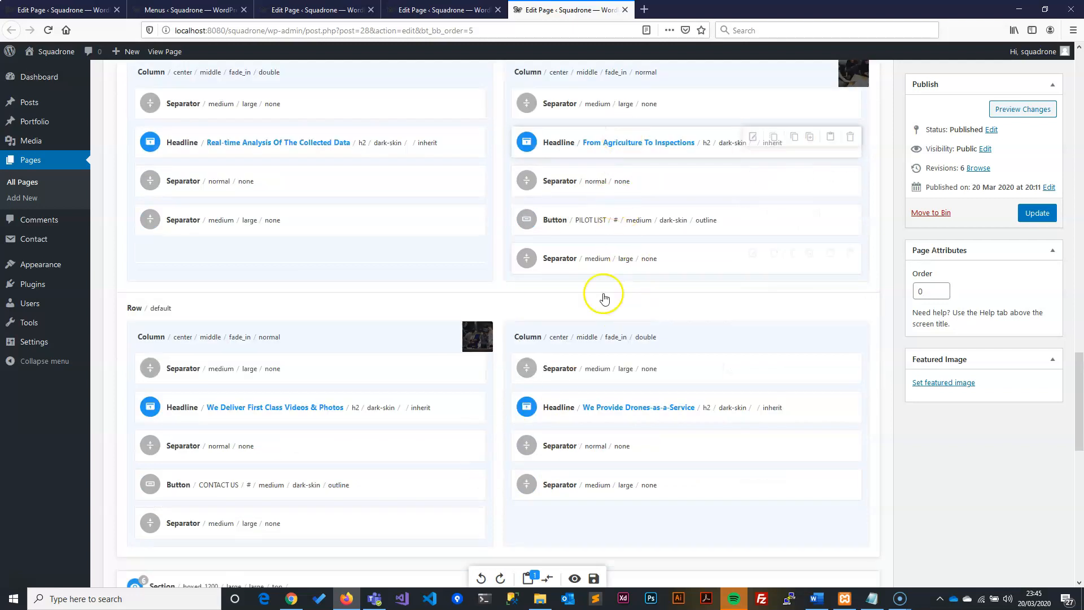
pyautogui.scroll(-3, 368, 387)
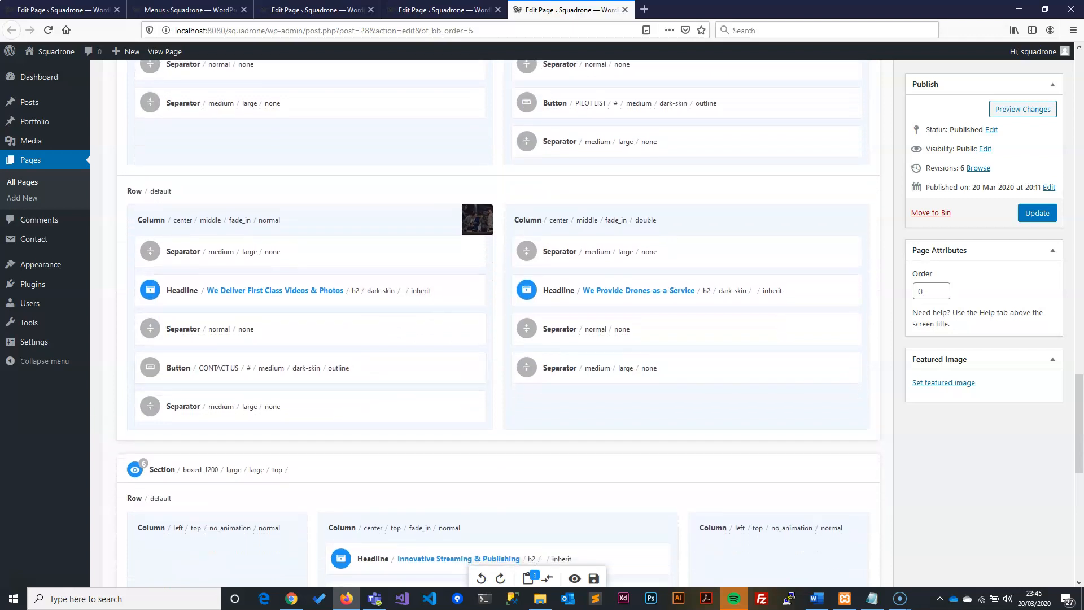
pyautogui.scroll(-1, 226, 364)
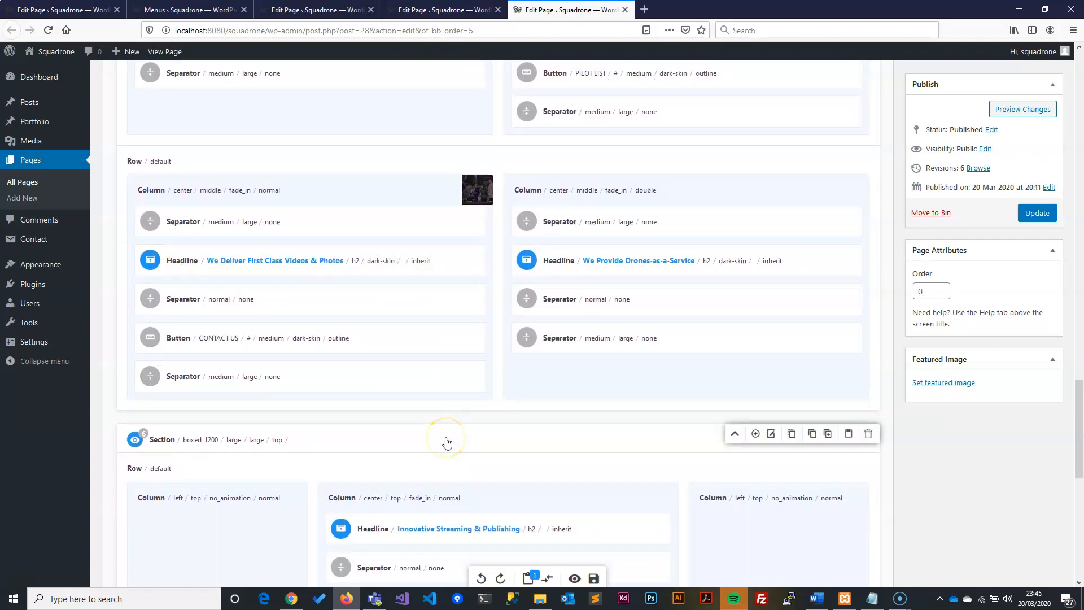
pyautogui.scroll(3, 453, 435)
pyautogui.scroll(-3, 454, 435)
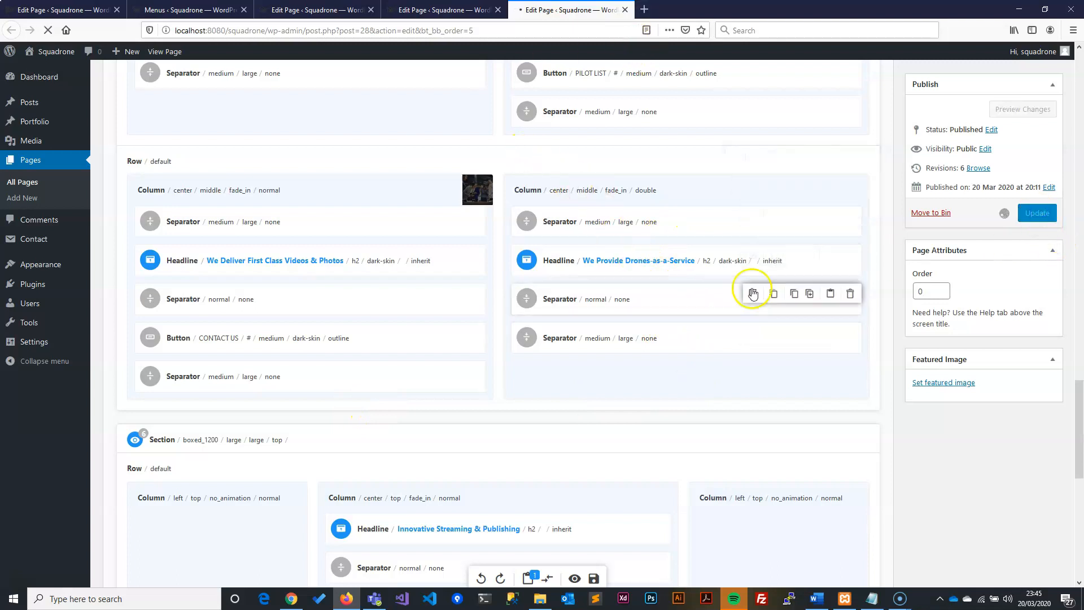
# Step: Preview the updated home page and examine the fifth section's rearranged headlines, images and buttons
pyautogui.click(1019, 166)
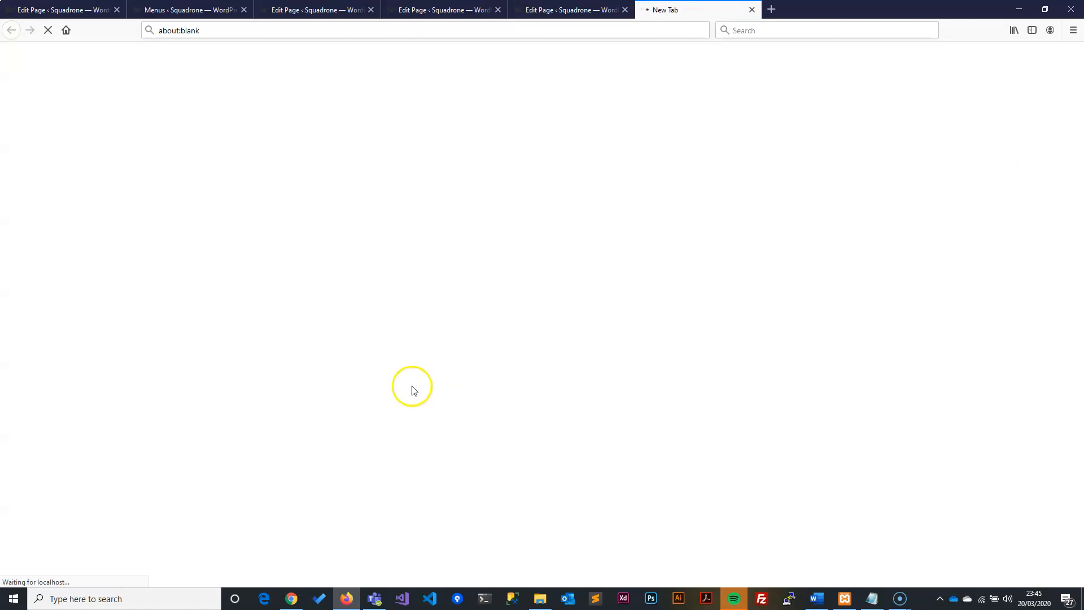
pyautogui.scroll(-15, 411, 388)
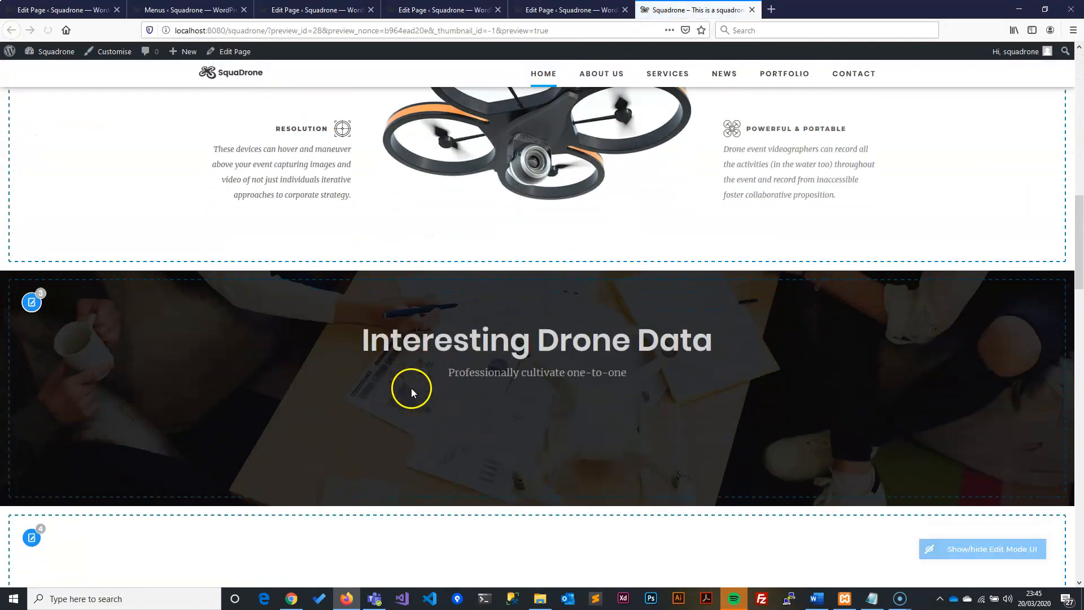
pyautogui.scroll(-15, 410, 388)
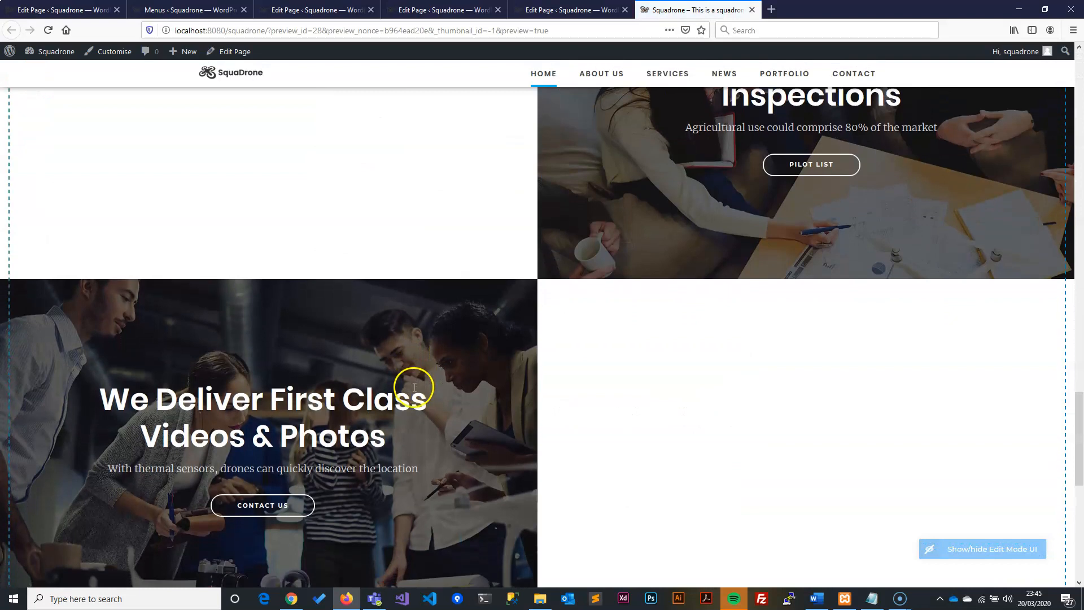
pyautogui.scroll(-3, 414, 387)
pyautogui.scroll(1, 414, 387)
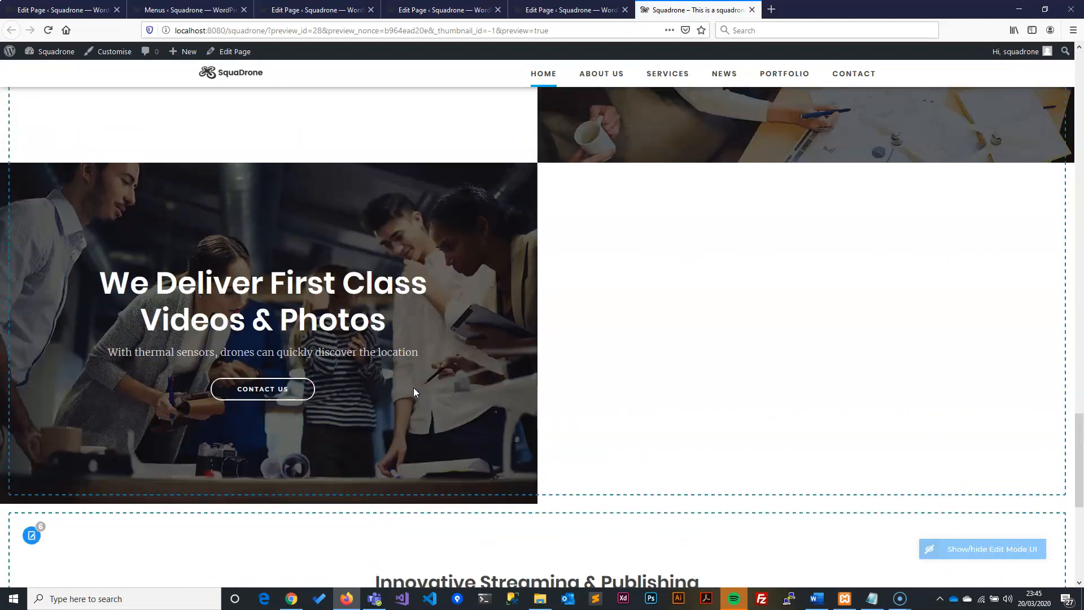
pyautogui.scroll(4, 414, 388)
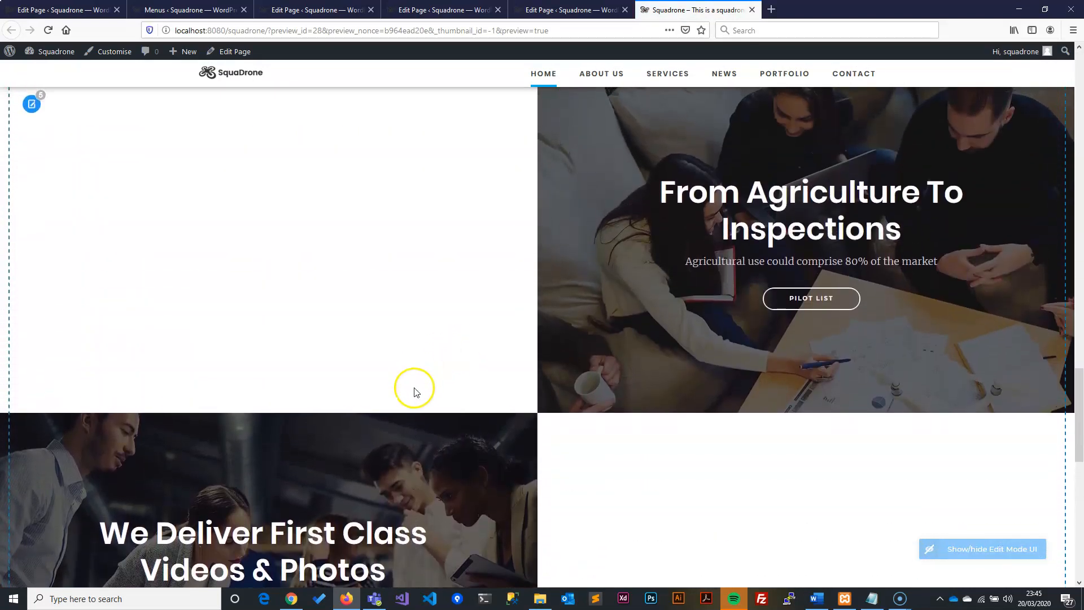
# Step: Highlight the text in the fifth section's two white columns of the preview to check its visibility
pyautogui.moveTo(425, 380); pyautogui.dragTo(132, 122)
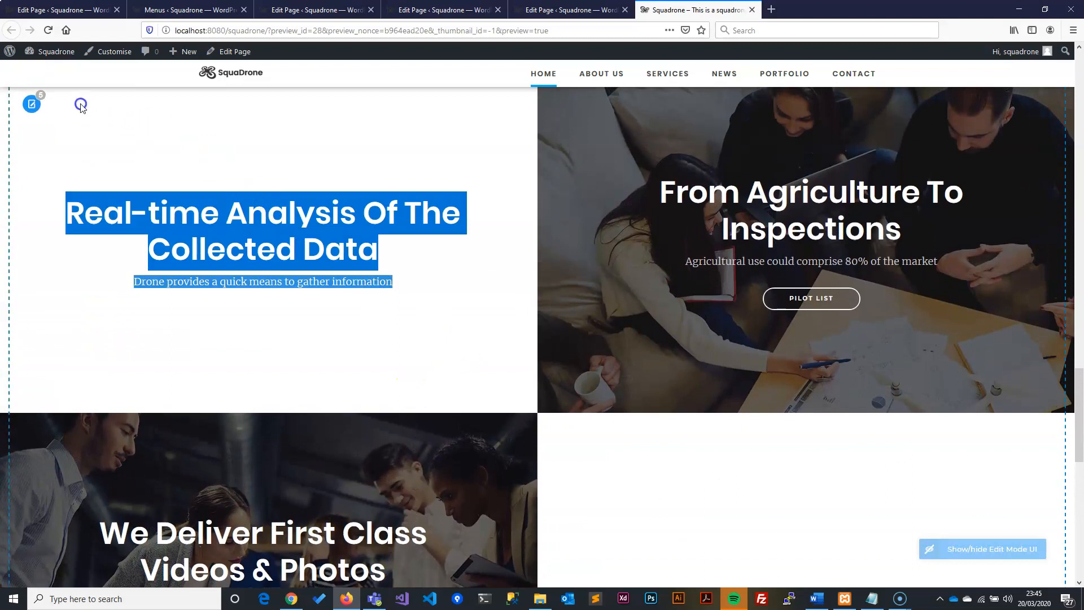
pyautogui.click(240, 314)
pyautogui.moveTo(408, 332); pyautogui.dragTo(114, 152)
pyautogui.scroll(-2, 395, 369)
pyautogui.moveTo(677, 356); pyautogui.dragTo(1040, 581)
pyautogui.moveTo(679, 373); pyautogui.dragTo(840, 554)
# Step: Return to the page editor and set the "Real-time Analysis Of The Collected Data" headline's color scheme to "Dark font, light background"
pyautogui.click(546, 9)
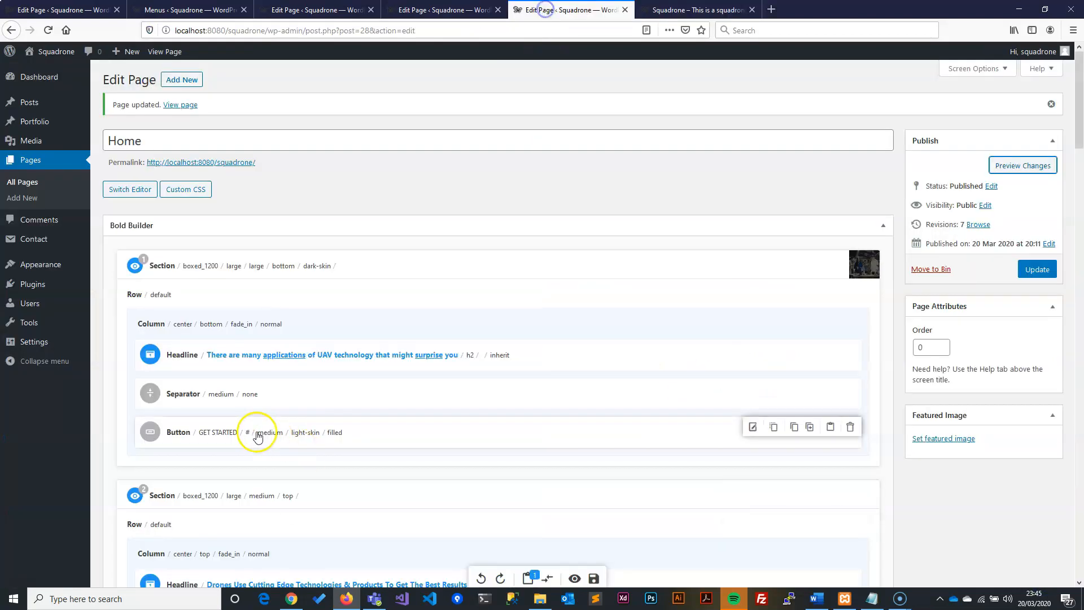
pyautogui.scroll(-5, 248, 432)
pyautogui.scroll(-5, 247, 437)
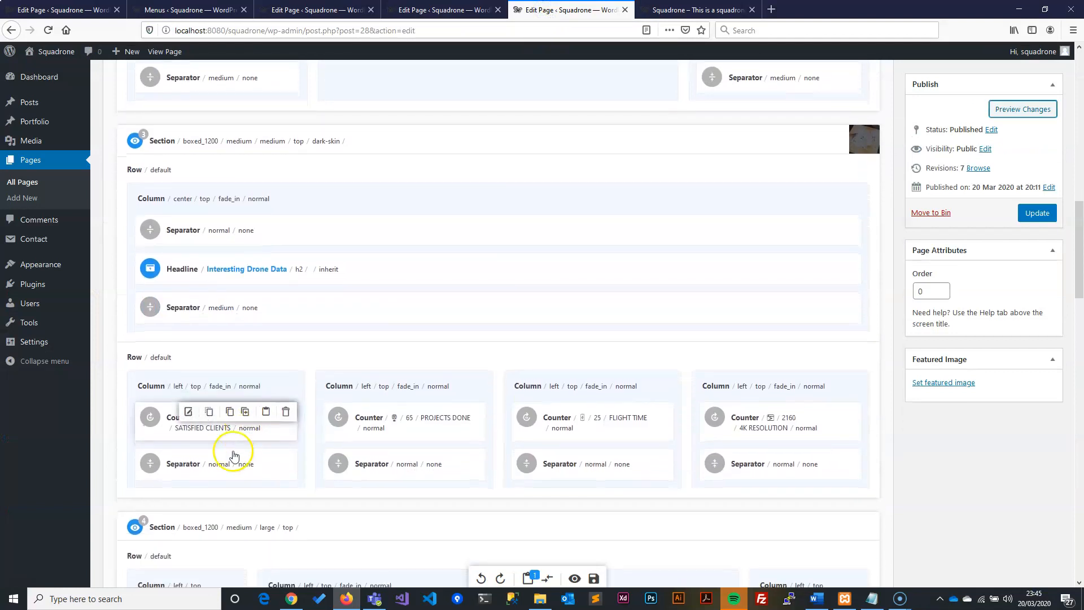
pyautogui.scroll(-7, 288, 512)
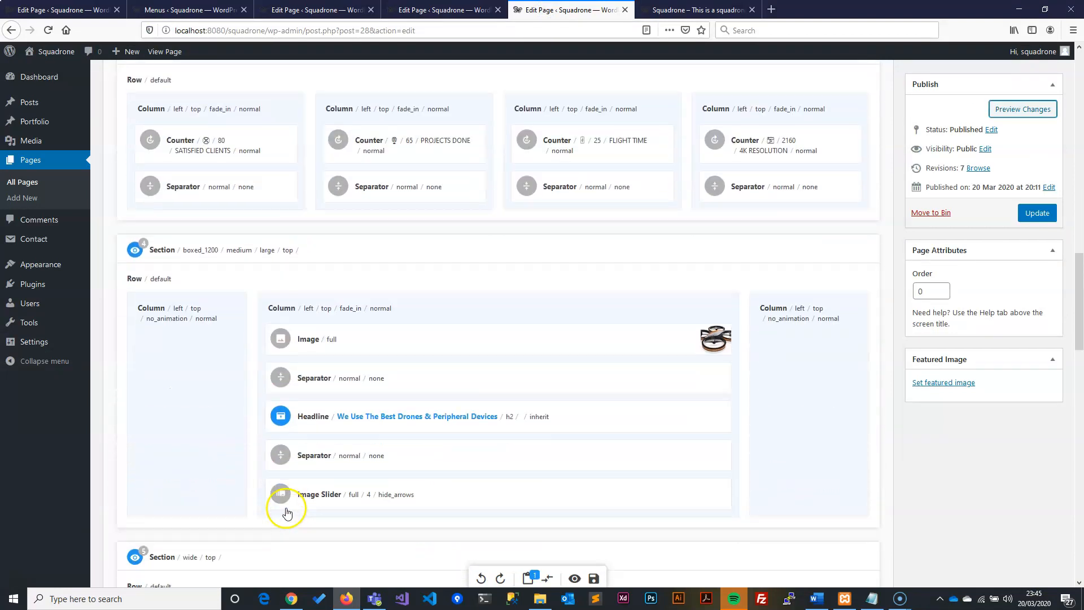
pyautogui.scroll(-3, 284, 512)
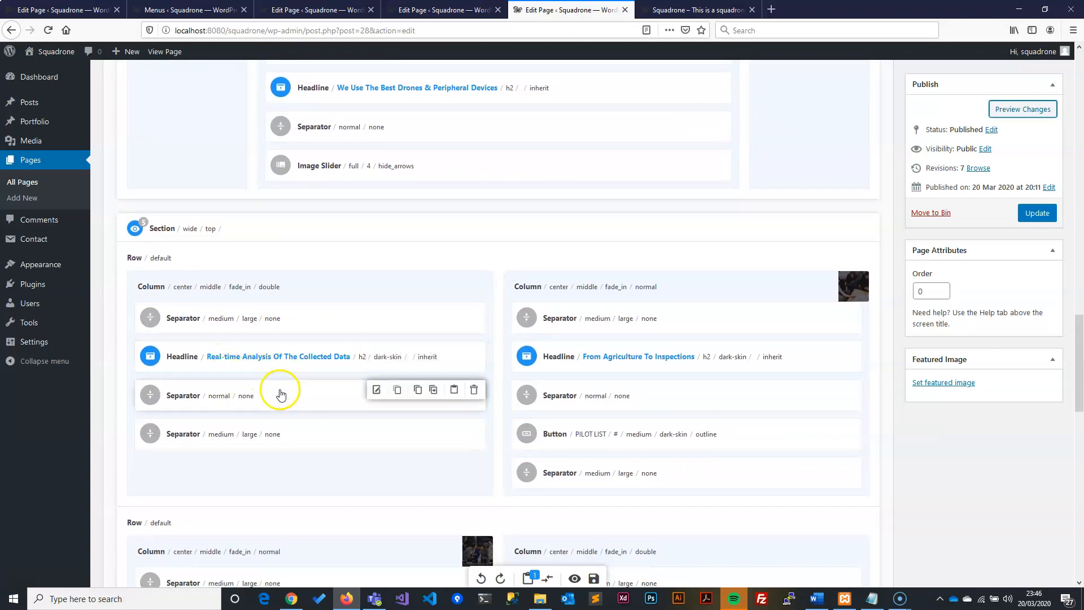
pyautogui.click(376, 354)
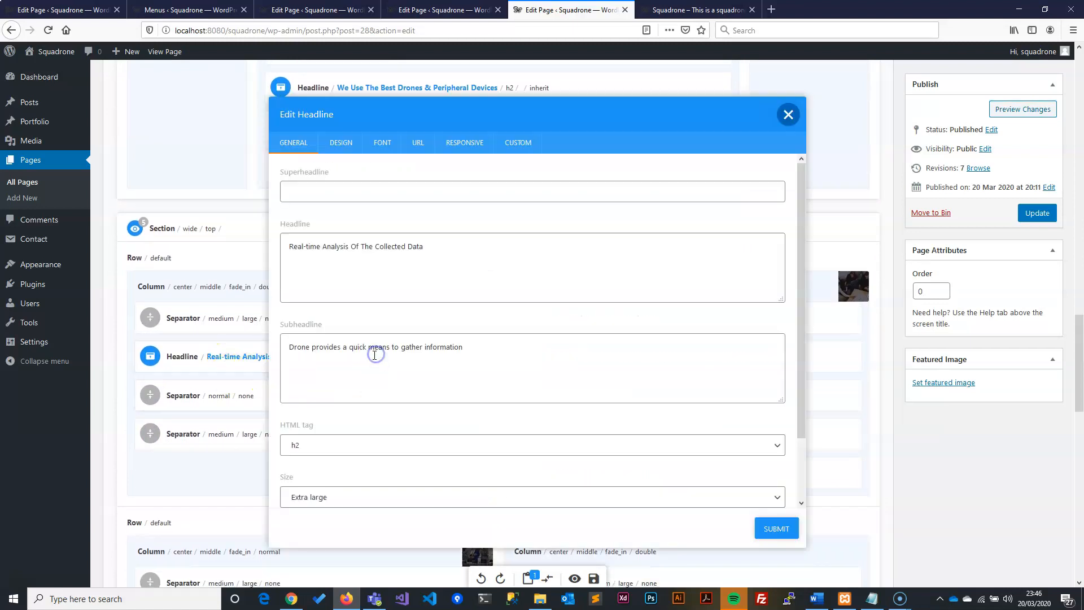
pyautogui.click(342, 148)
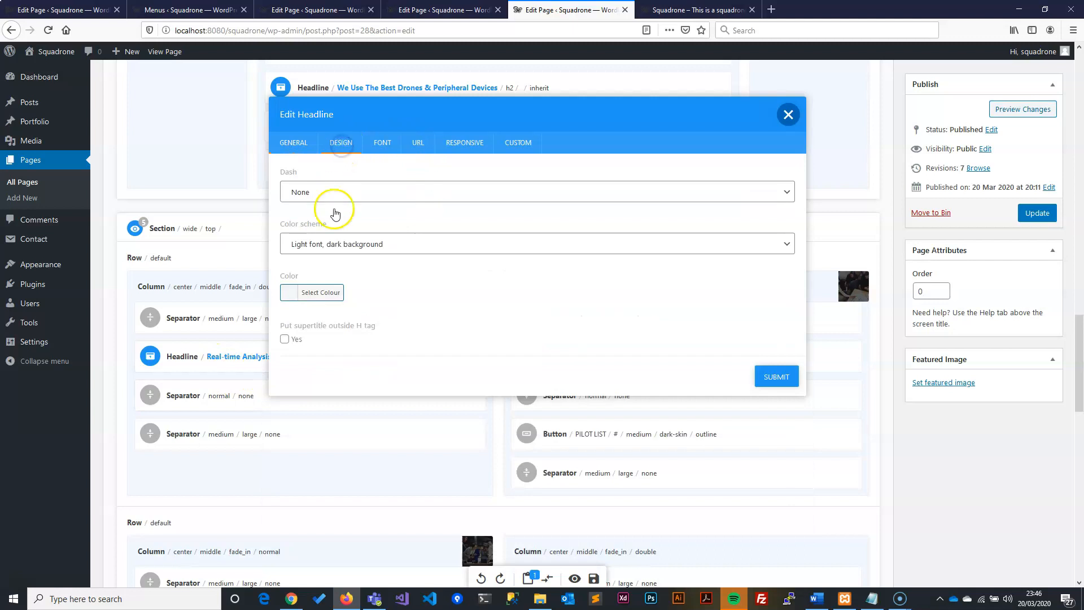
pyautogui.click(310, 248)
pyautogui.click(320, 292)
pyautogui.click(771, 374)
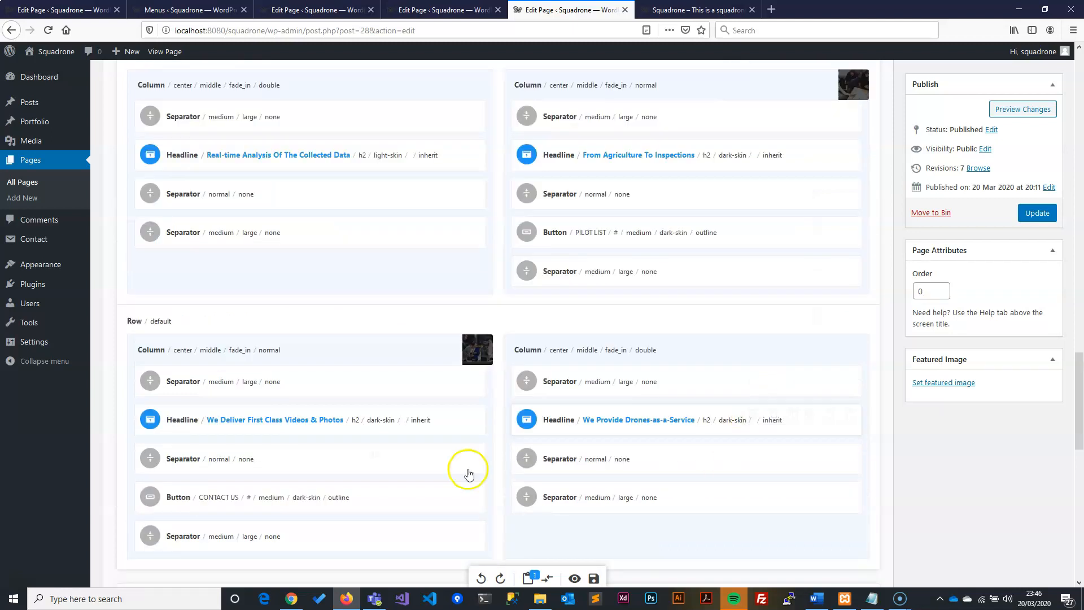
# Step: Set the color scheme of the "We Provide Drones-as-a-Service" headline to "Dark font, light background"
pyautogui.click(377, 414)
pyautogui.click(346, 242)
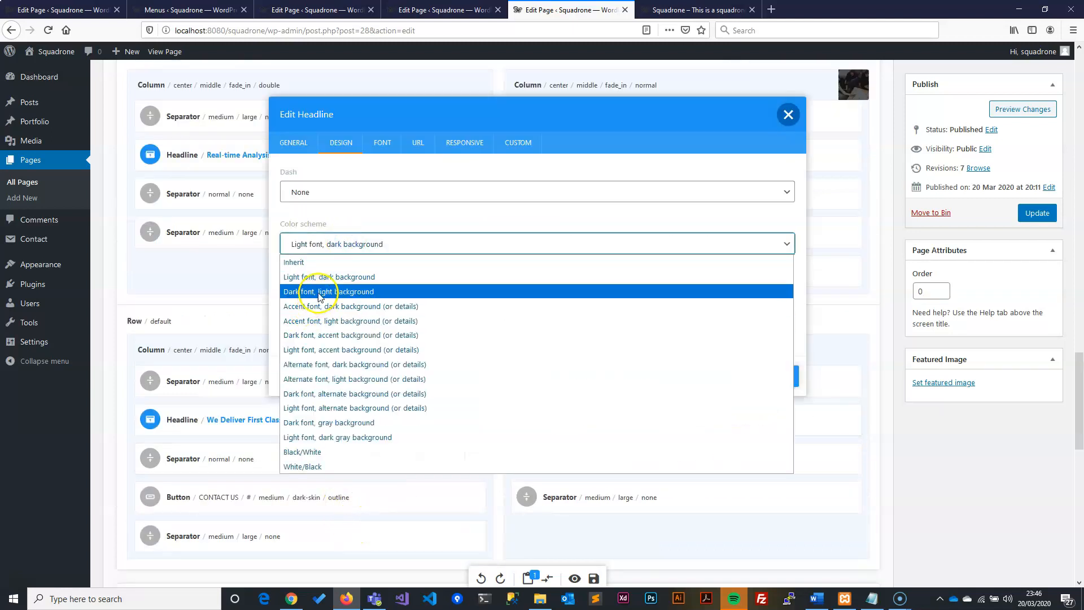
pyautogui.click(319, 291)
pyautogui.click(768, 376)
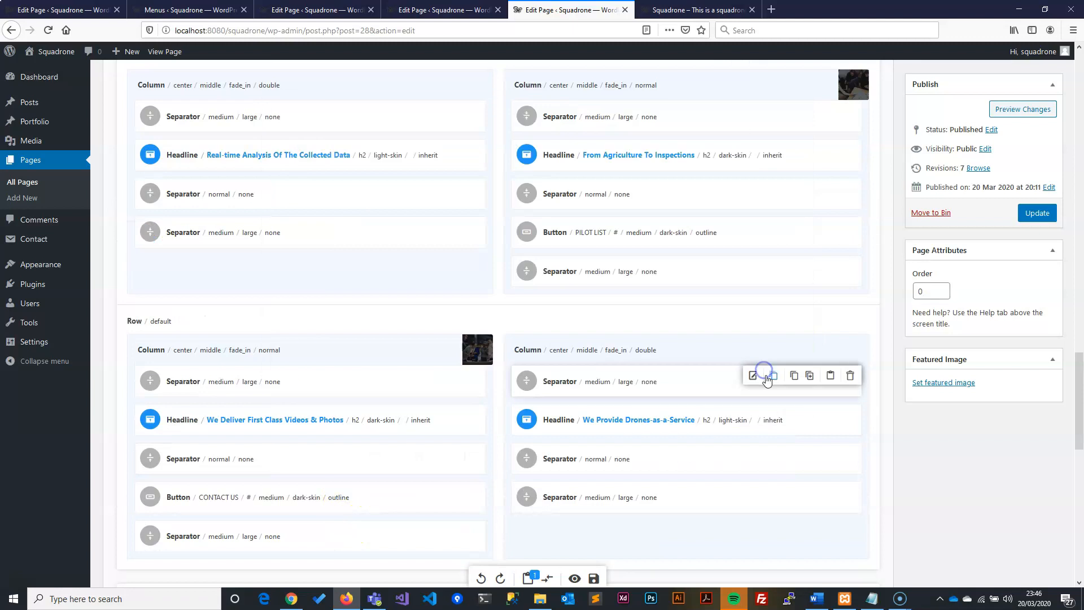
# Step: Update the home page and preview the recolored headlines in both rows of the fifth section
pyautogui.click(1037, 213)
pyautogui.click(1018, 166)
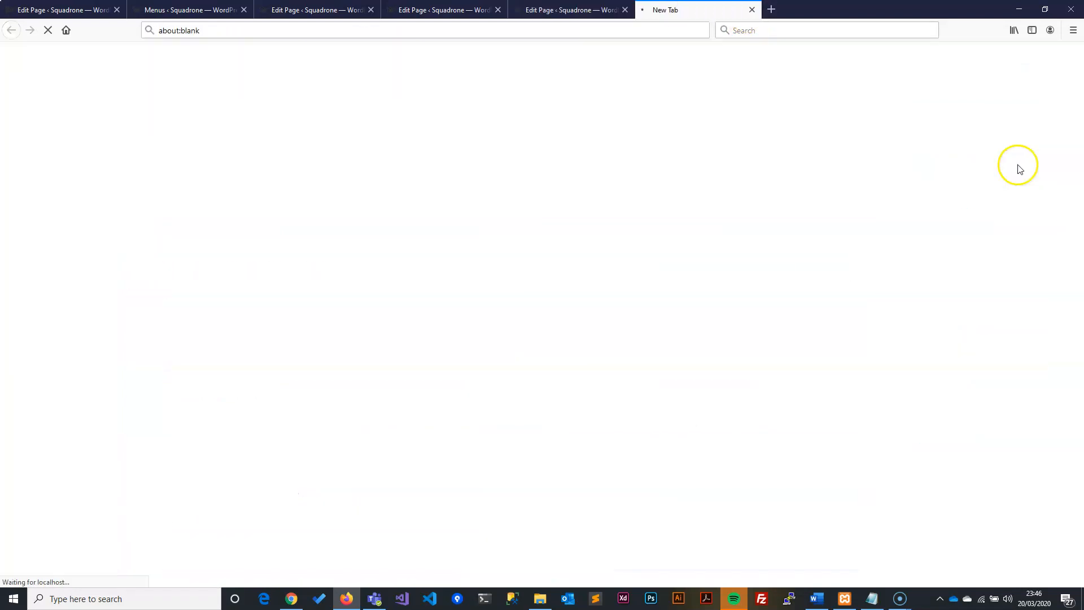
pyautogui.scroll(-5, 636, 387)
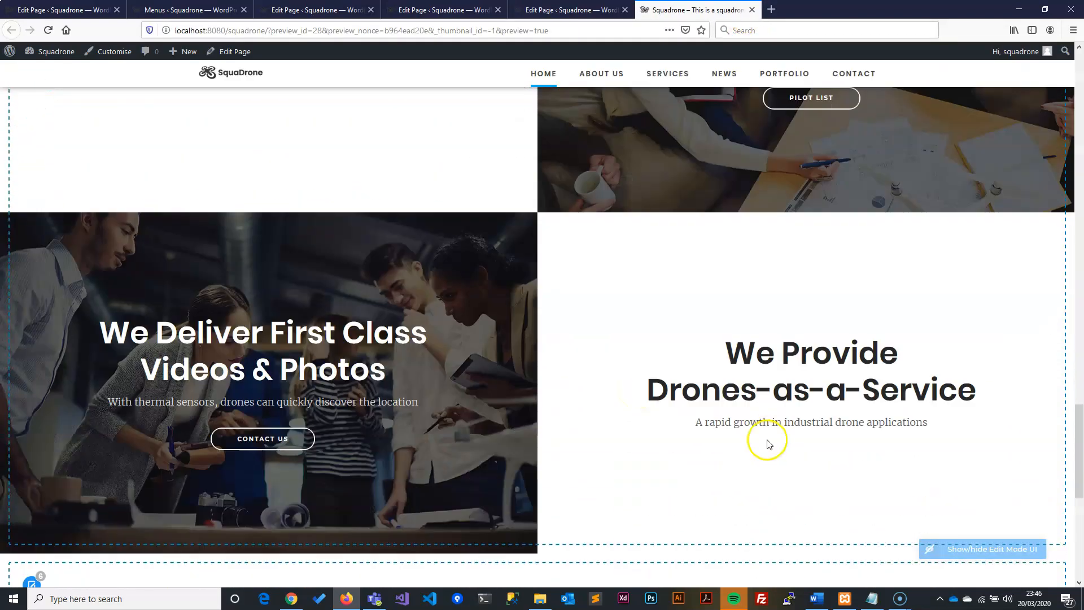
pyautogui.scroll(7, 757, 440)
pyautogui.scroll(-4, 768, 491)
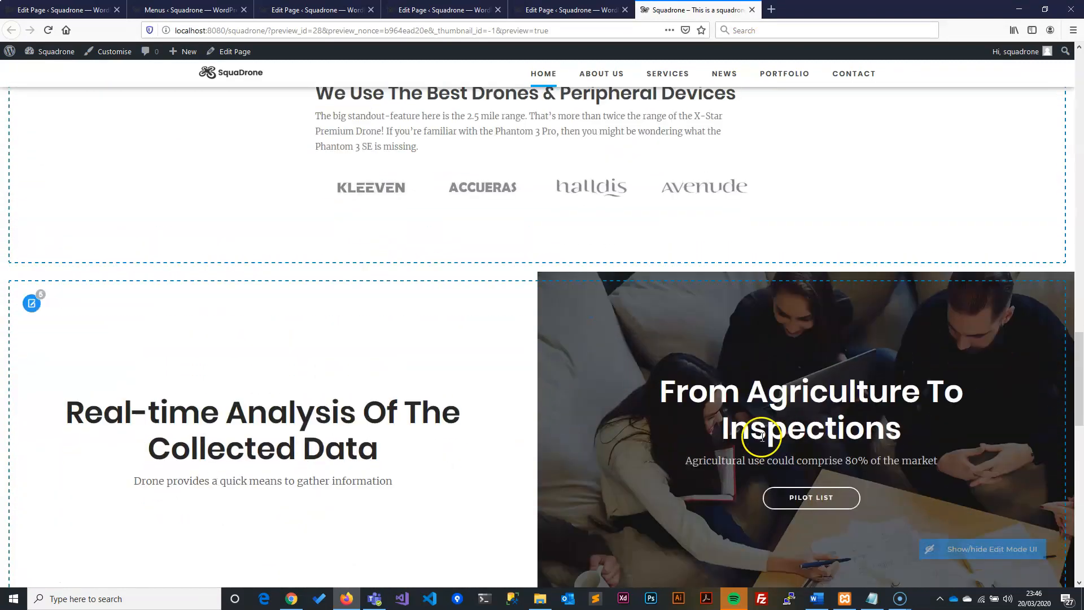
pyautogui.scroll(-5, 621, 394)
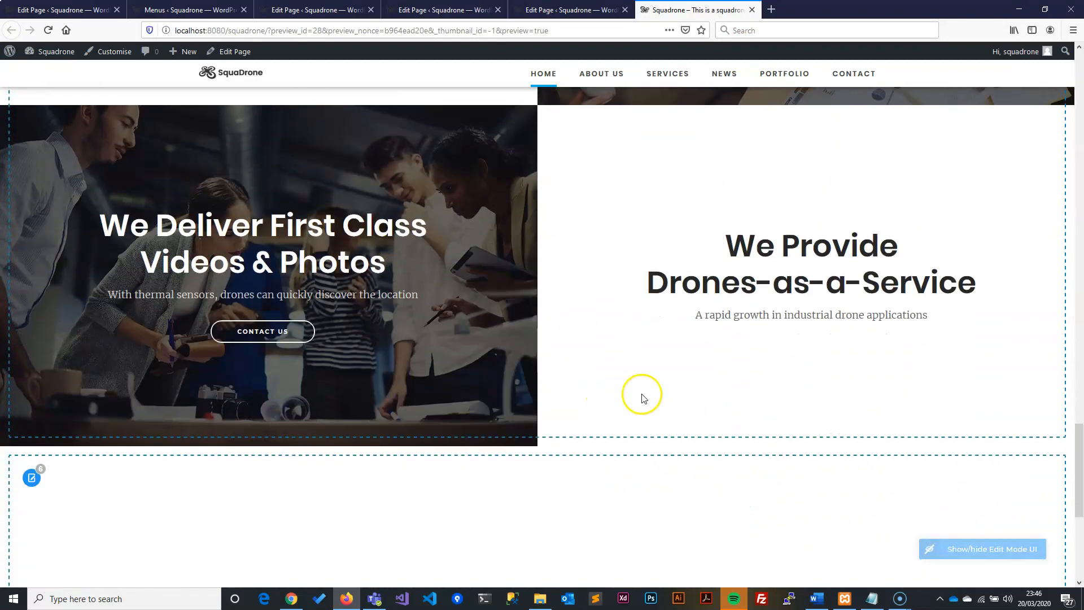
# Step: Hide the edit mode overlay in the preview and review the whole home page from the hero to the video section
pyautogui.scroll(19, 711, 377)
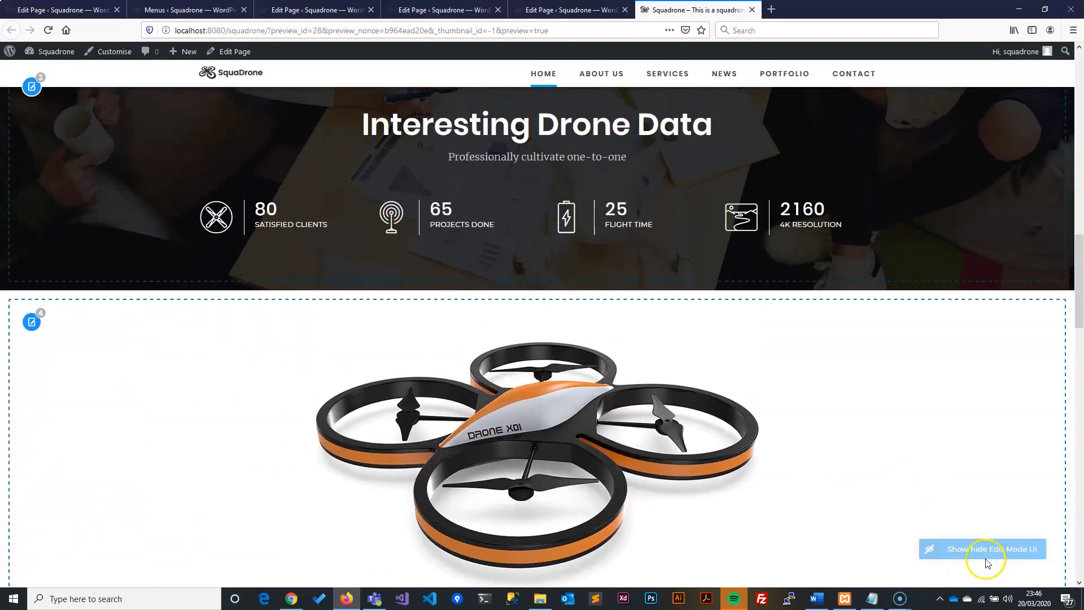
pyautogui.click(982, 548)
pyautogui.scroll(5, 618, 403)
pyautogui.scroll(5, 614, 406)
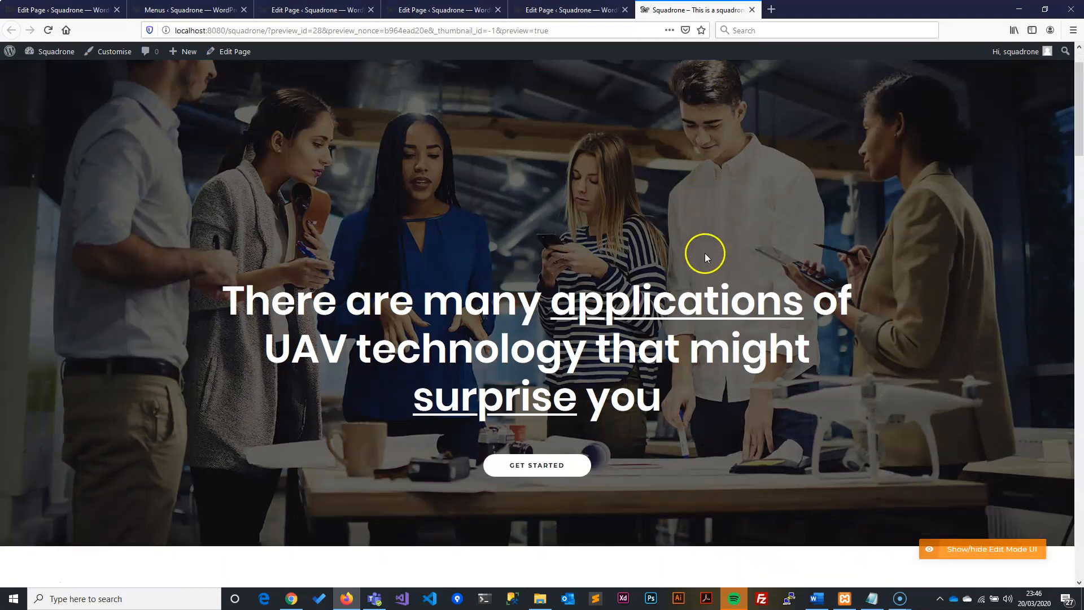
pyautogui.scroll(-12, 704, 253)
pyautogui.scroll(-15, 702, 257)
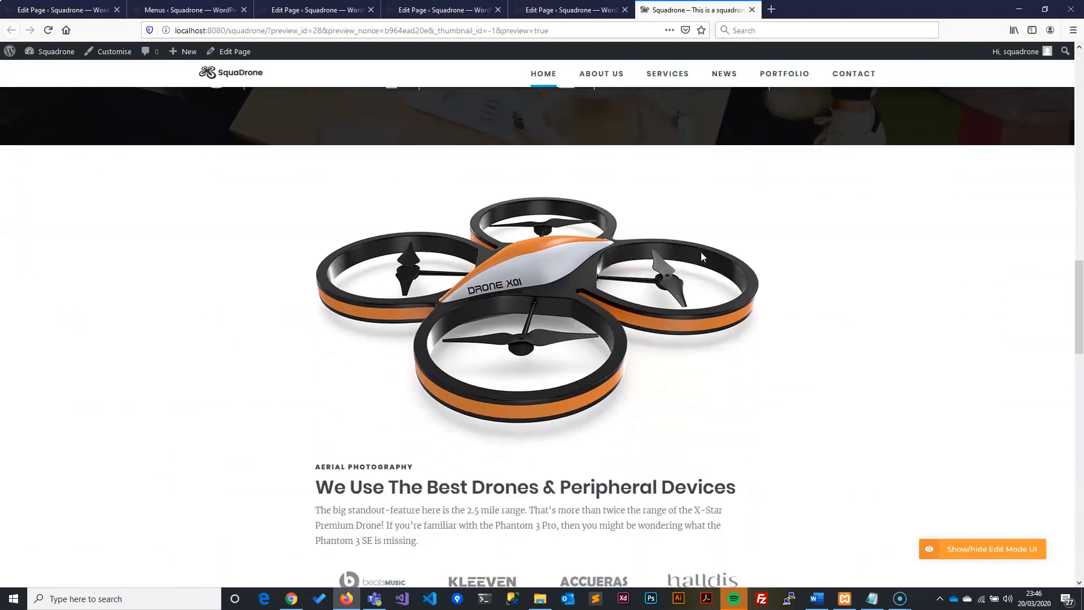
pyautogui.scroll(-5, 699, 257)
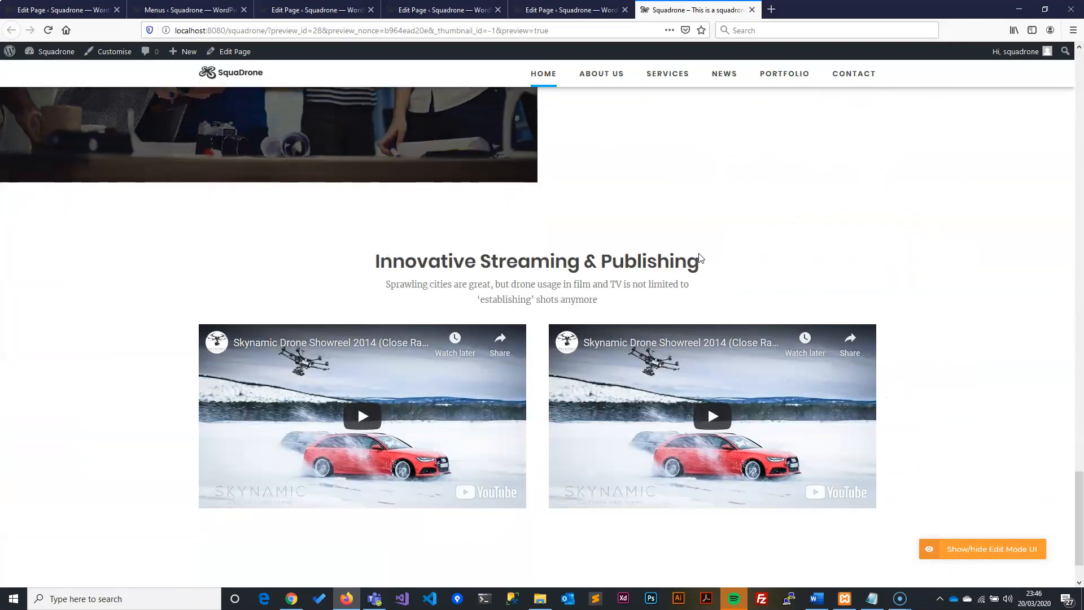
# Step: Play and pause both videos under "Innovative Streaming & Publishing", and test the GET STARTED button below them
pyautogui.click(368, 349)
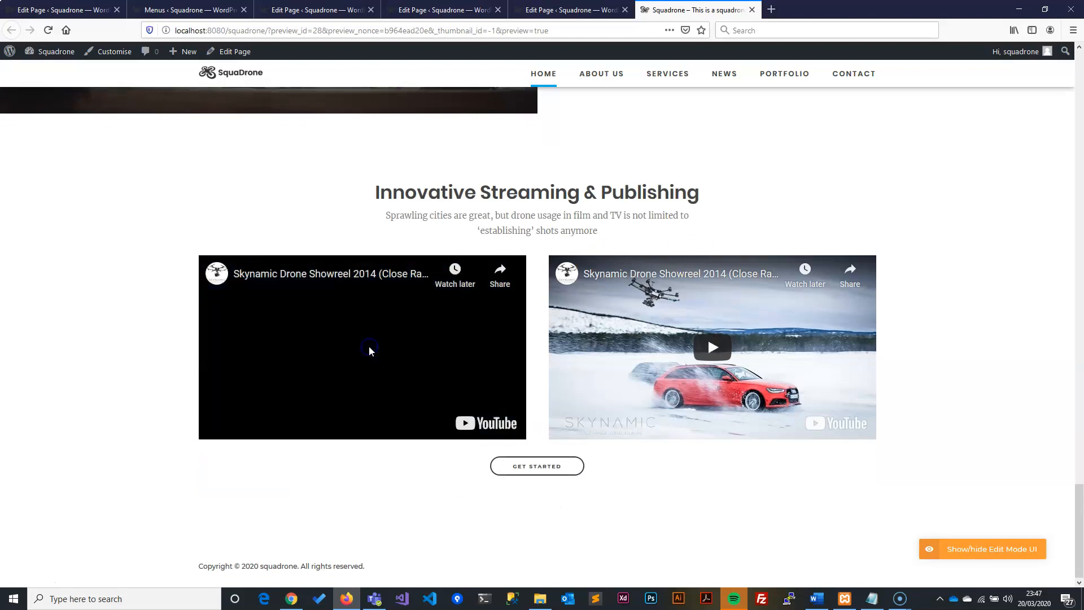
pyautogui.click(714, 350)
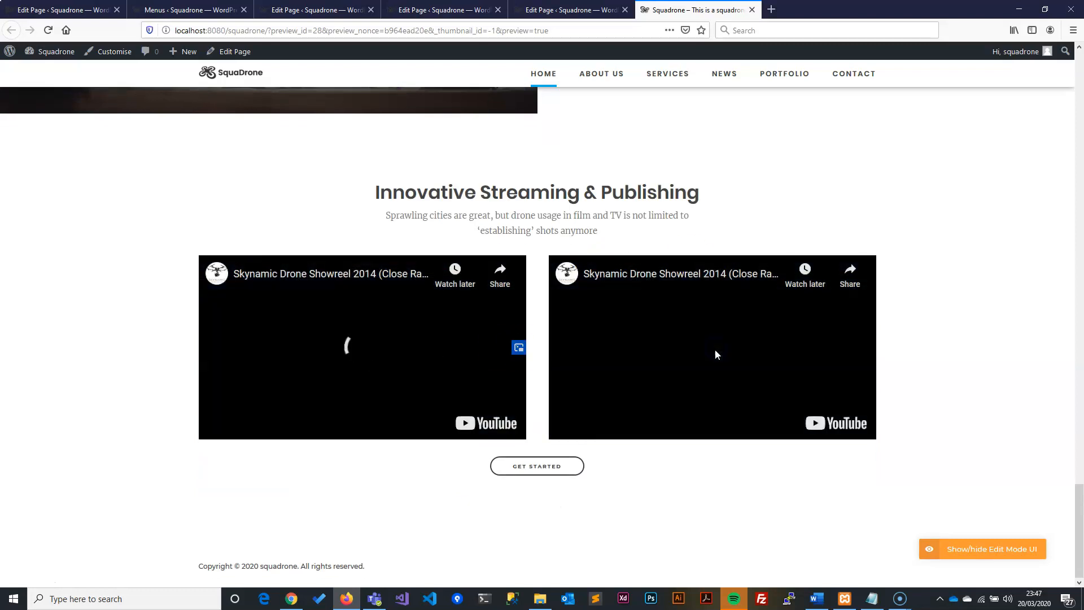
pyautogui.click(404, 356)
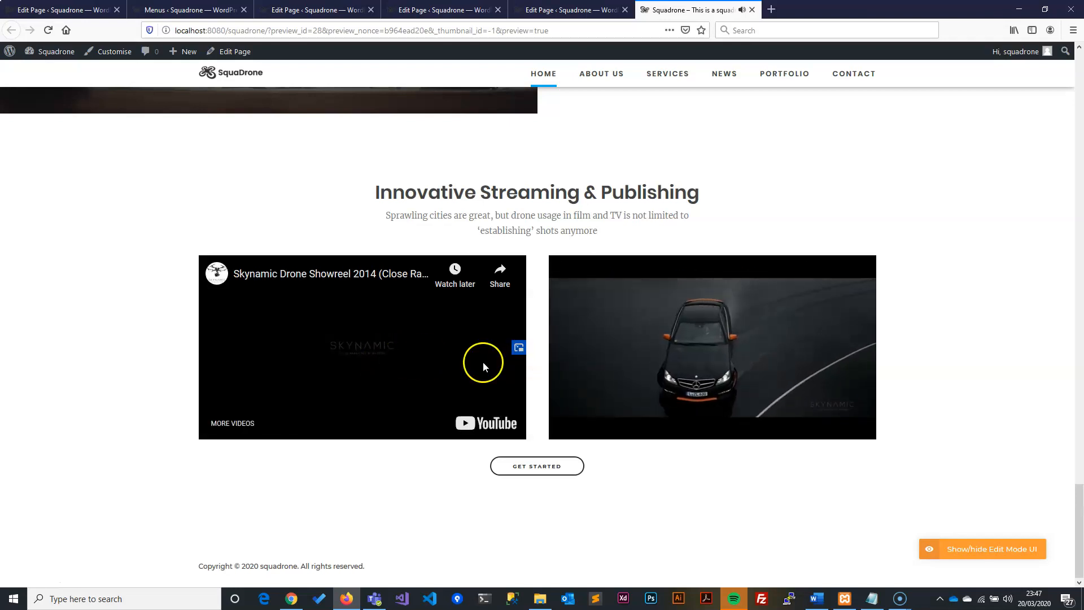
pyautogui.click(724, 359)
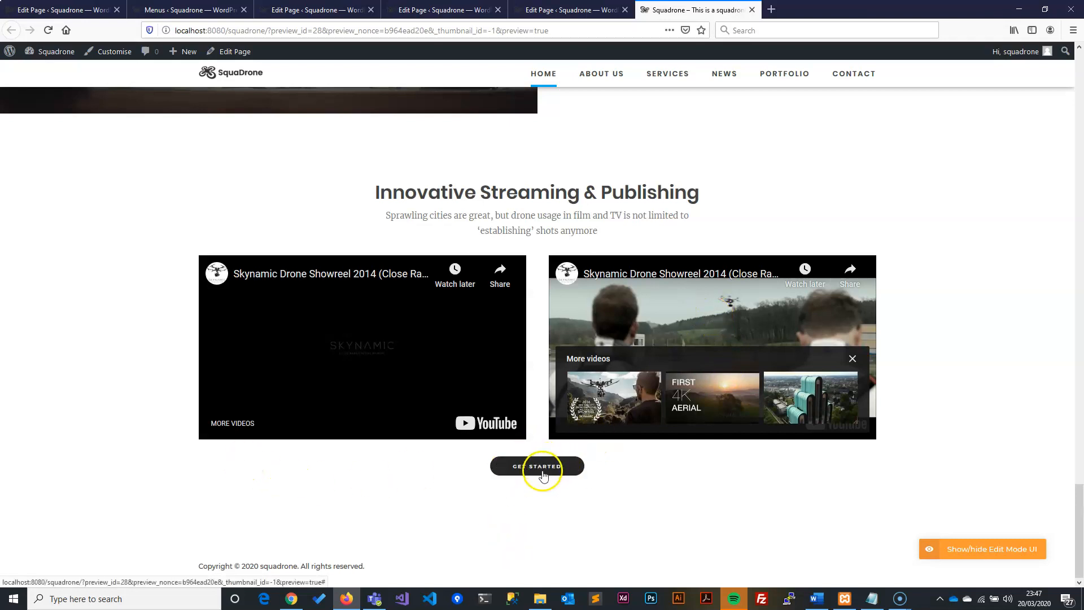
pyautogui.click(542, 470)
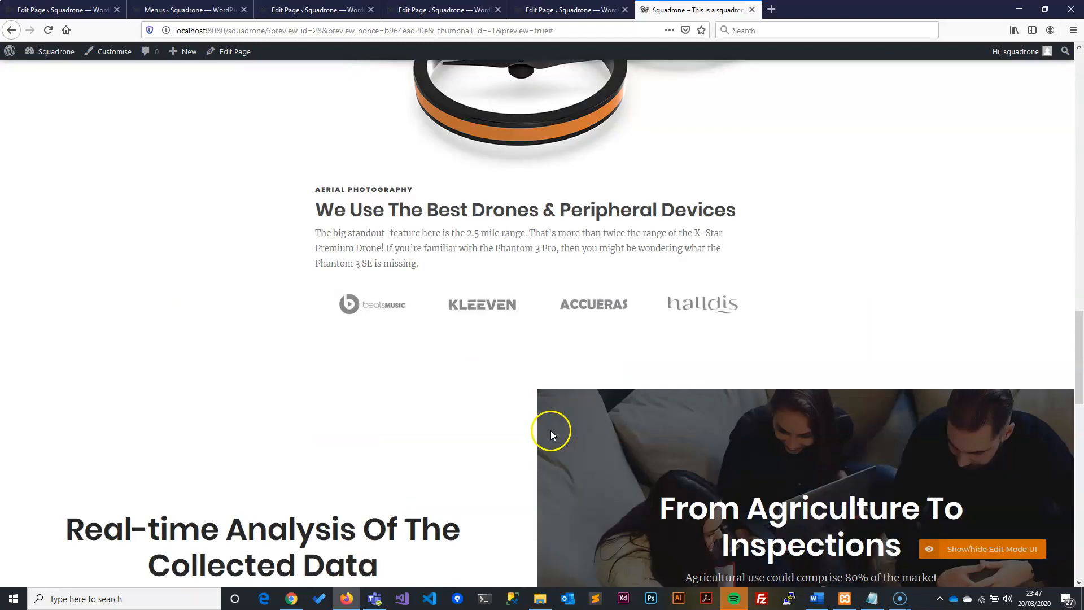